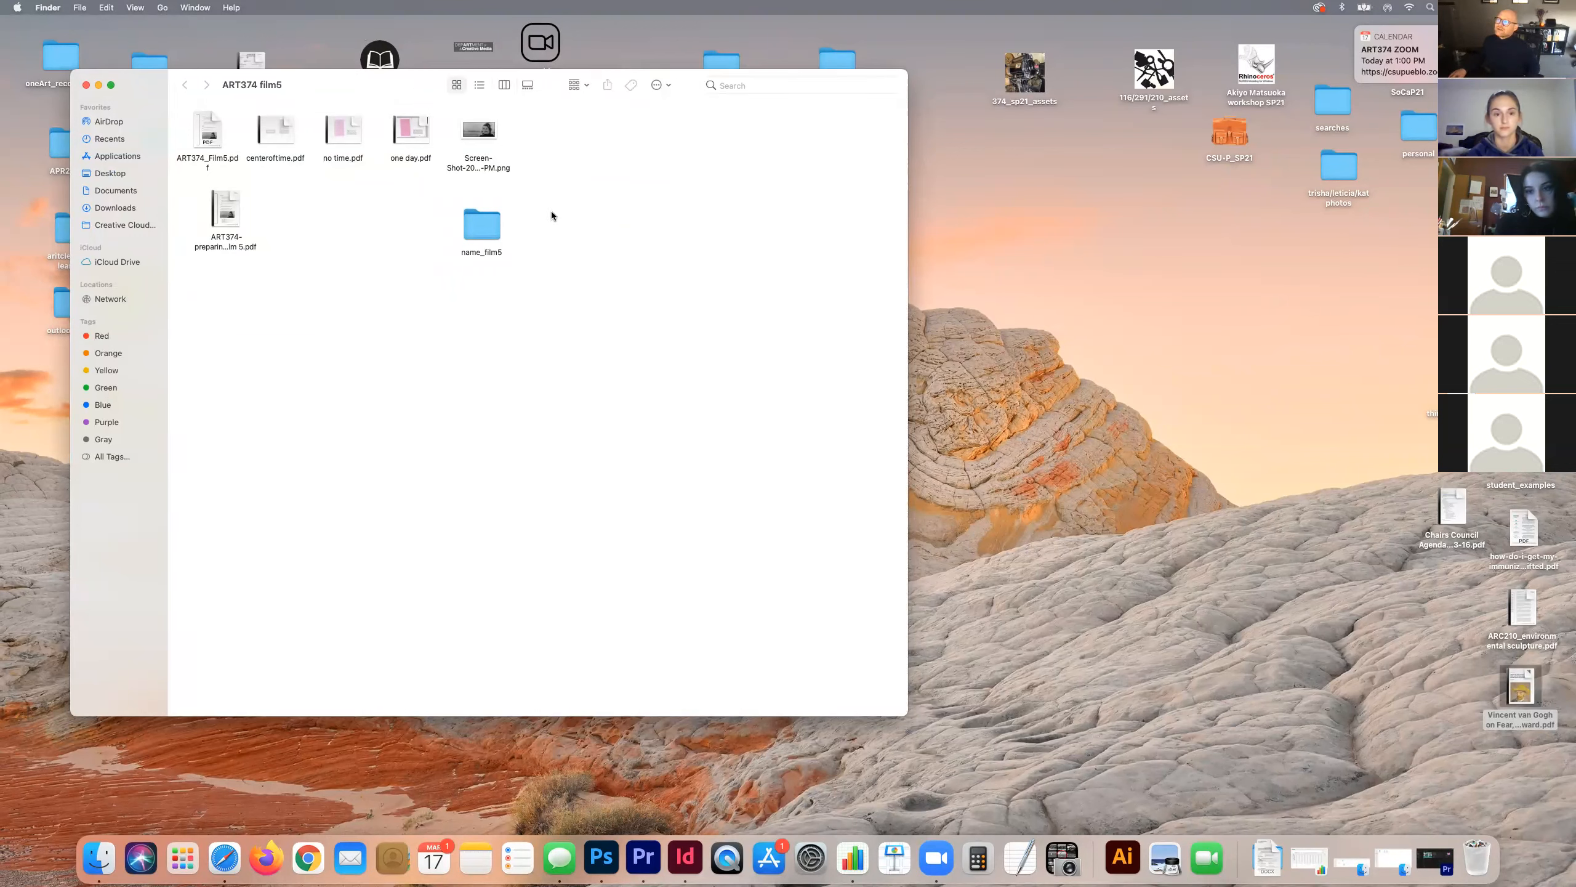
# Step: Open the name_film5 folder, check the contents of its resized_images subfolder, and return to the image files
pyautogui.moveTo(478, 226); pyautogui.dragTo(484, 222)
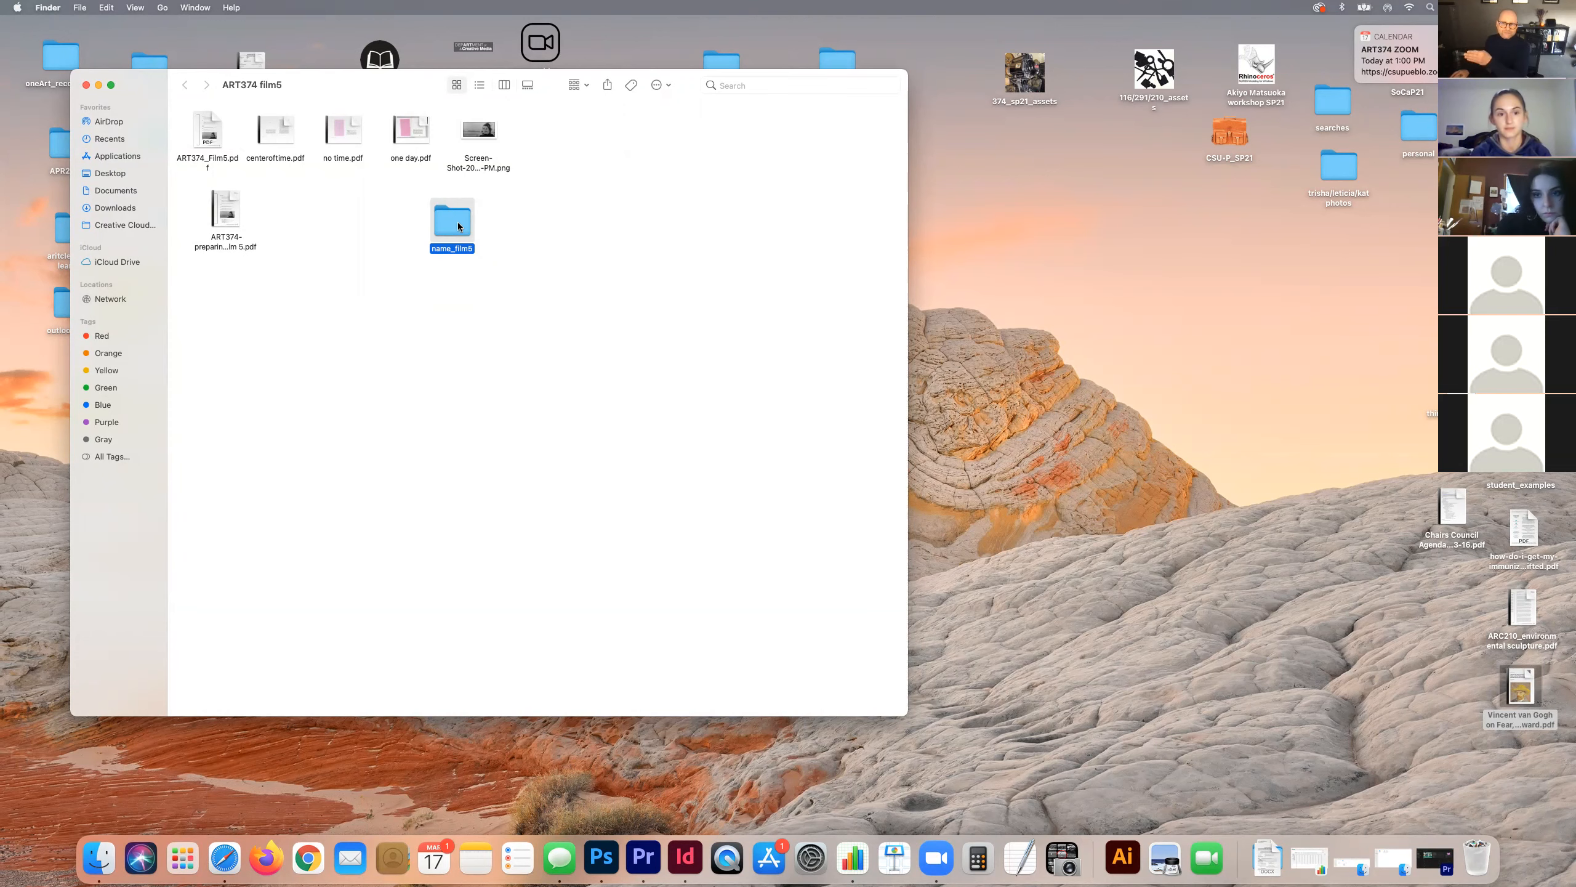
pyautogui.doubleClick(458, 226)
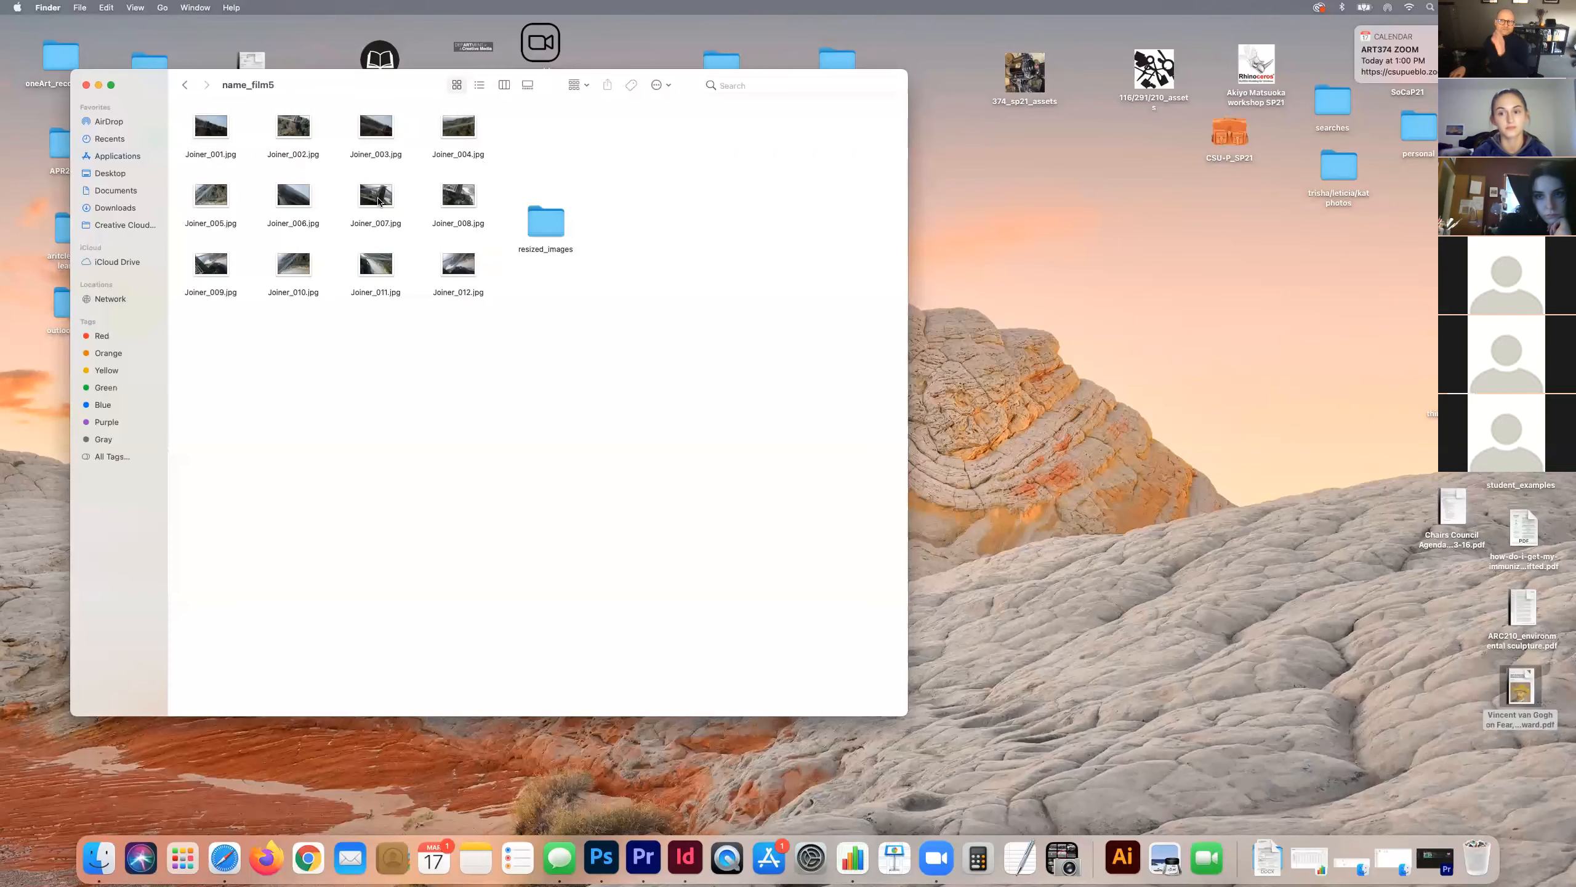
pyautogui.moveTo(556, 222); pyautogui.dragTo(573, 183)
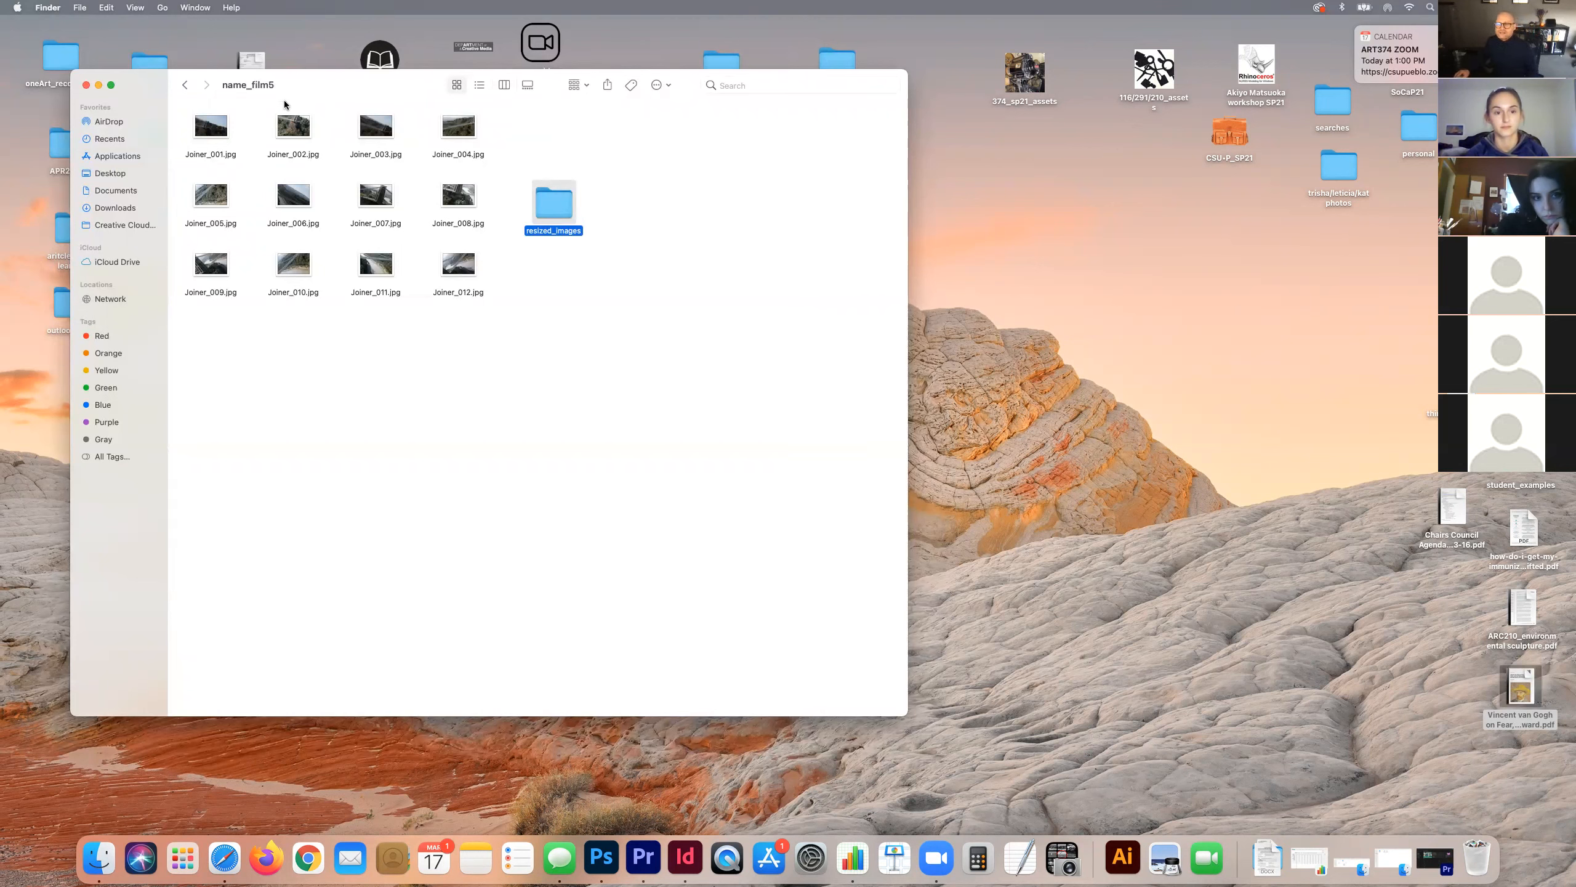
pyautogui.moveTo(559, 198); pyautogui.dragTo(567, 187)
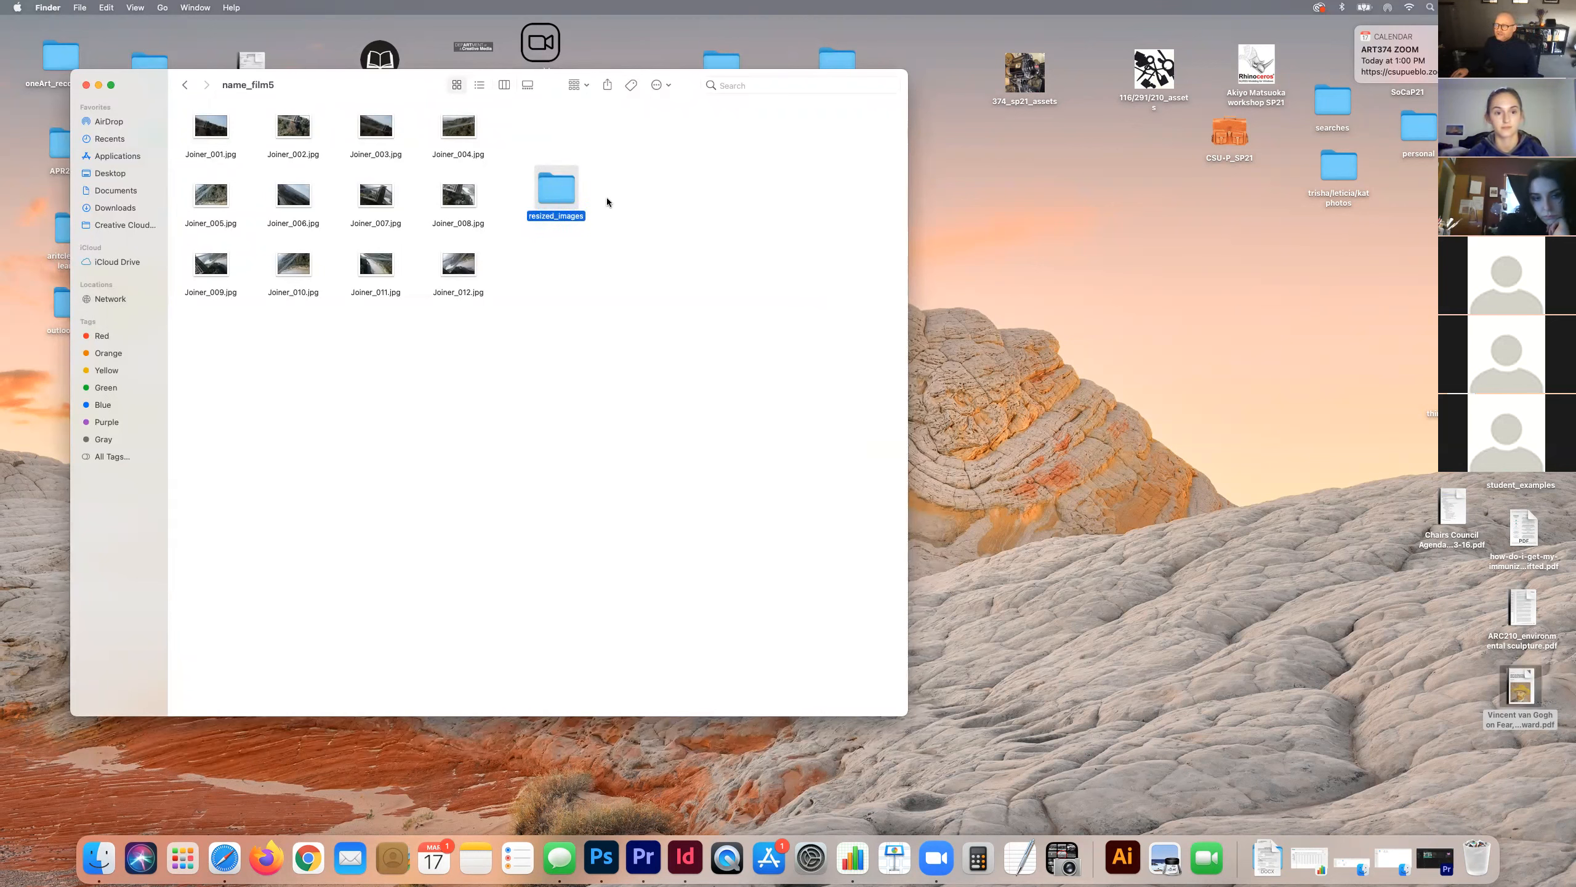
pyautogui.doubleClick(561, 188)
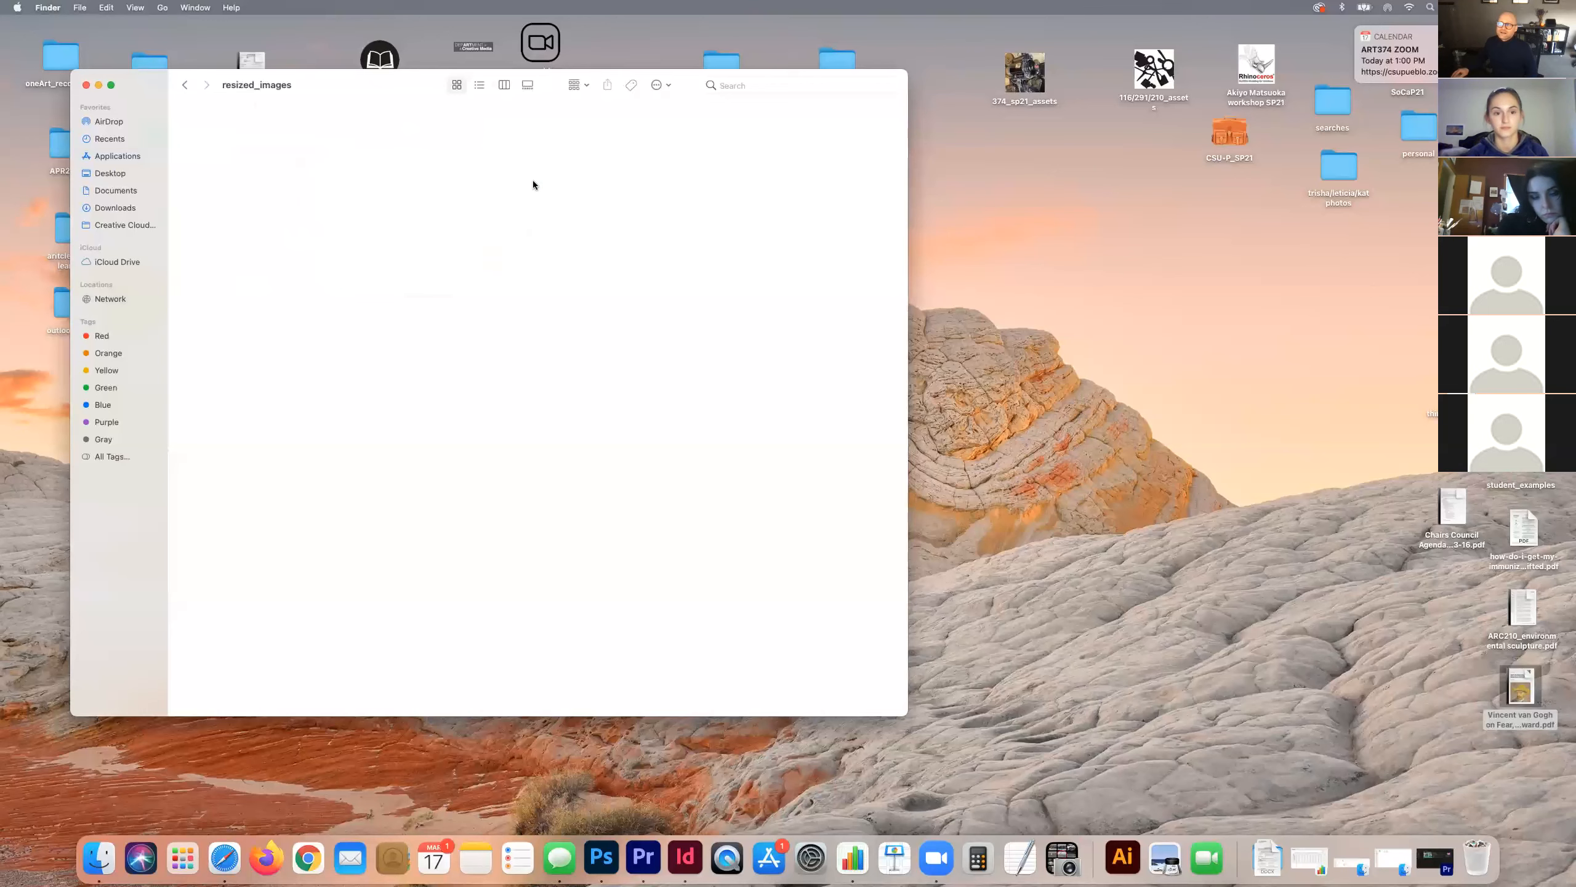
pyautogui.click(184, 84)
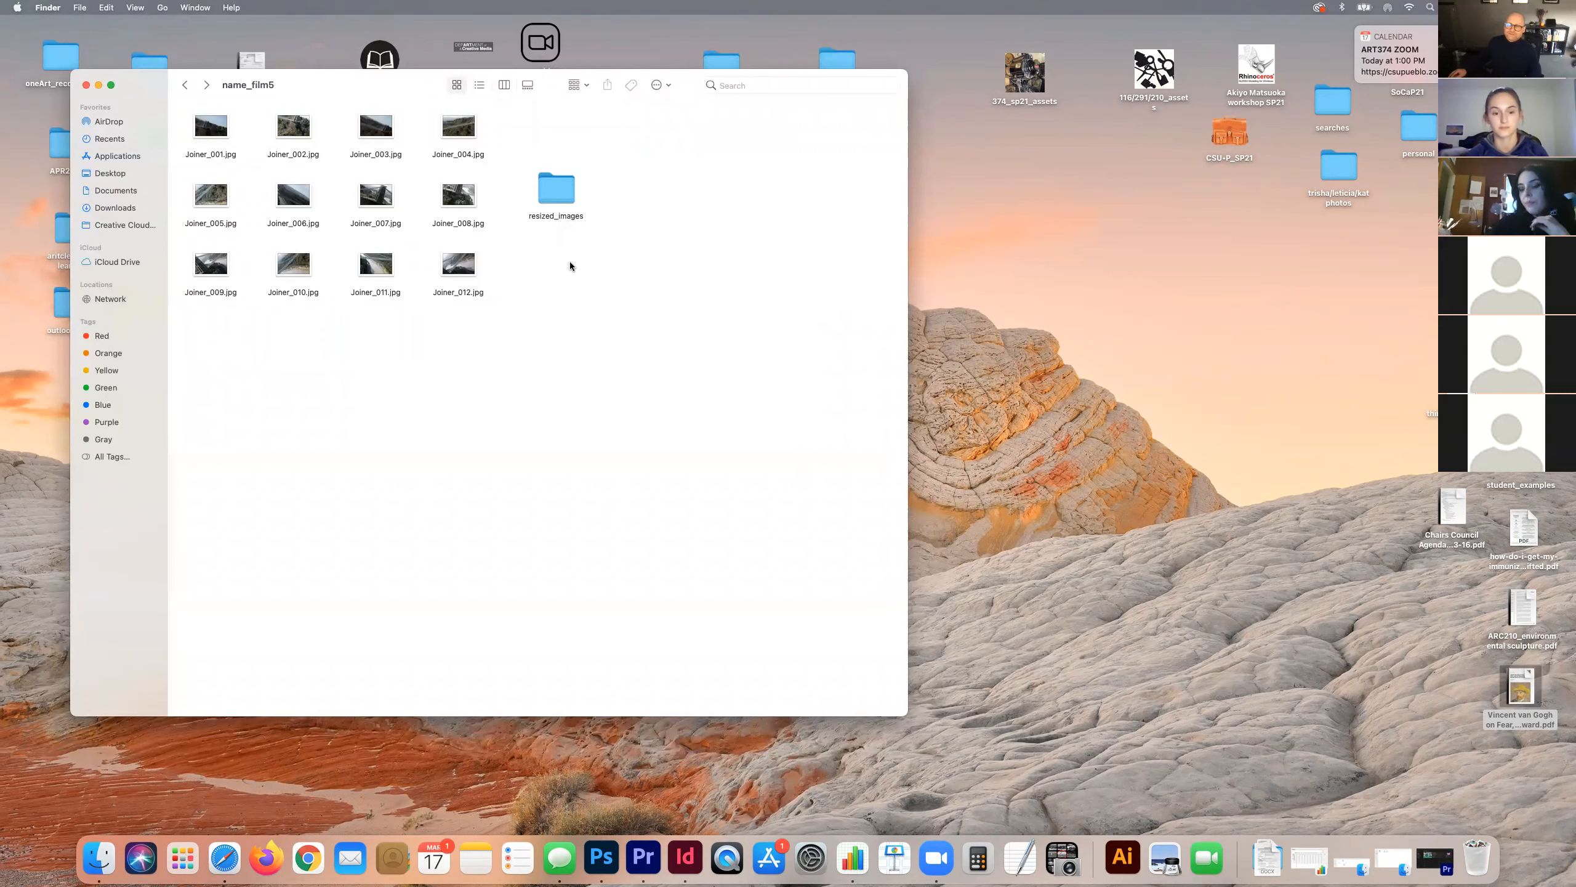
# Step: Open Joiner_009.jpg from the name_film5 folder in Adobe Photoshop 2021
pyautogui.rightClick(202, 268)
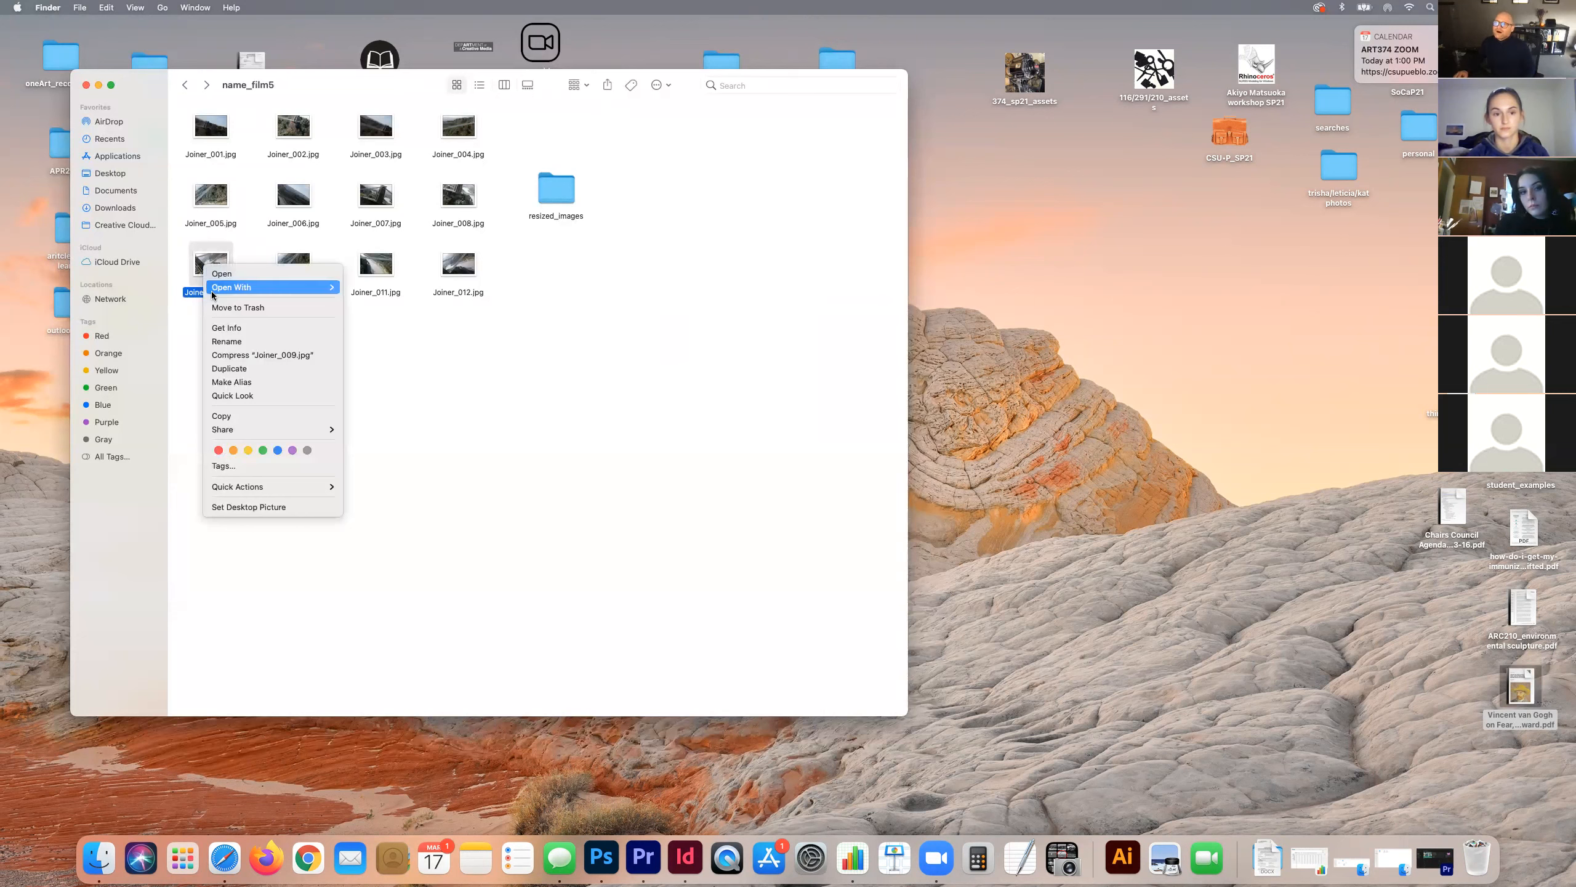
pyautogui.moveTo(292, 287)
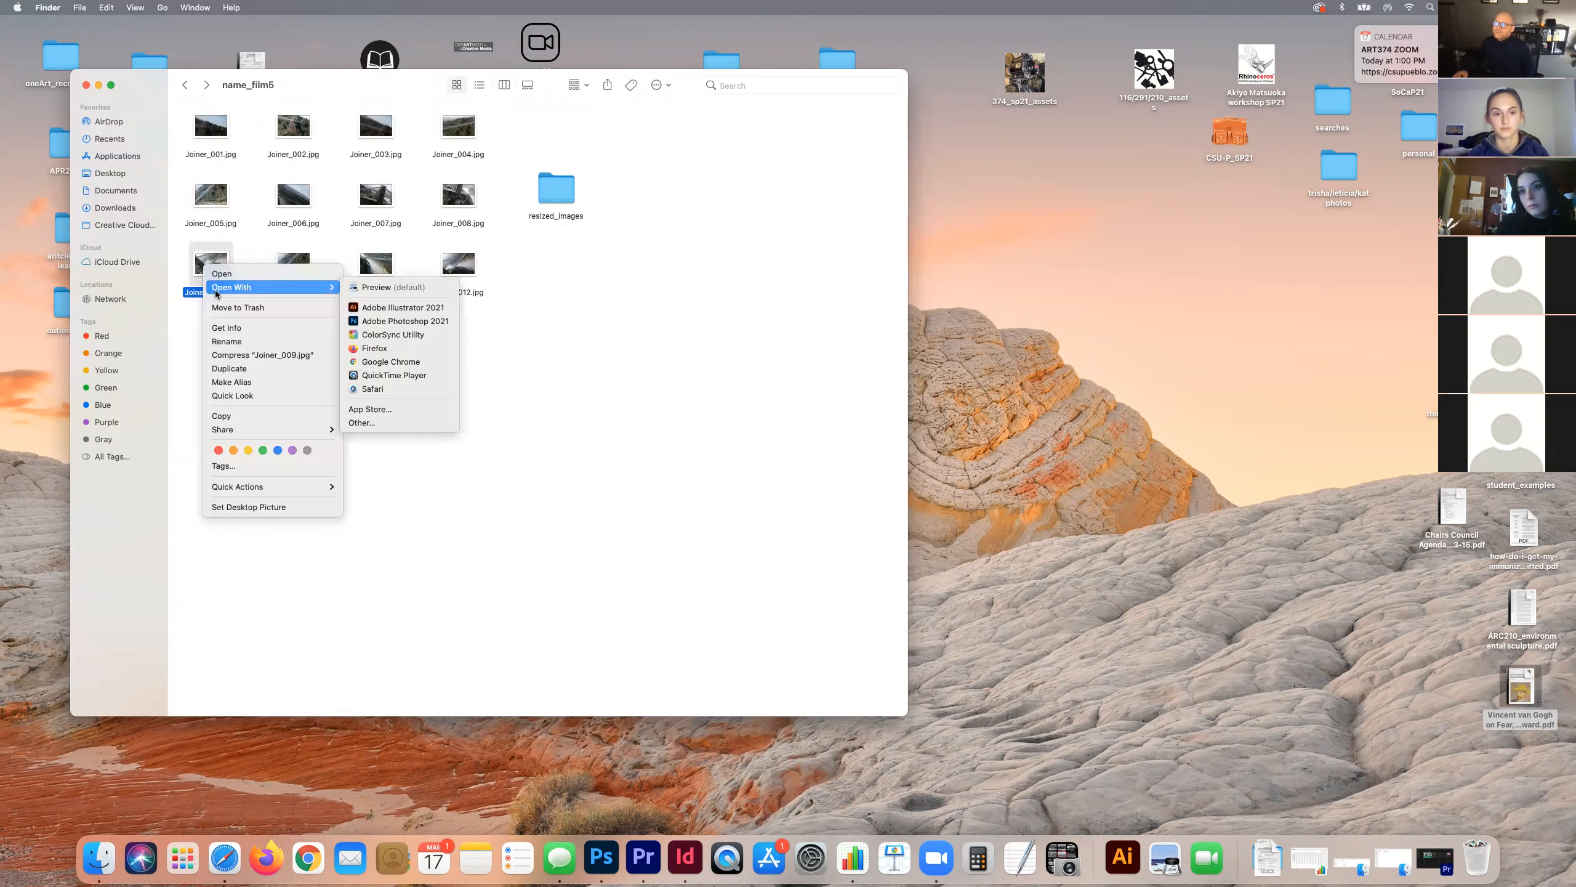
pyautogui.click(376, 322)
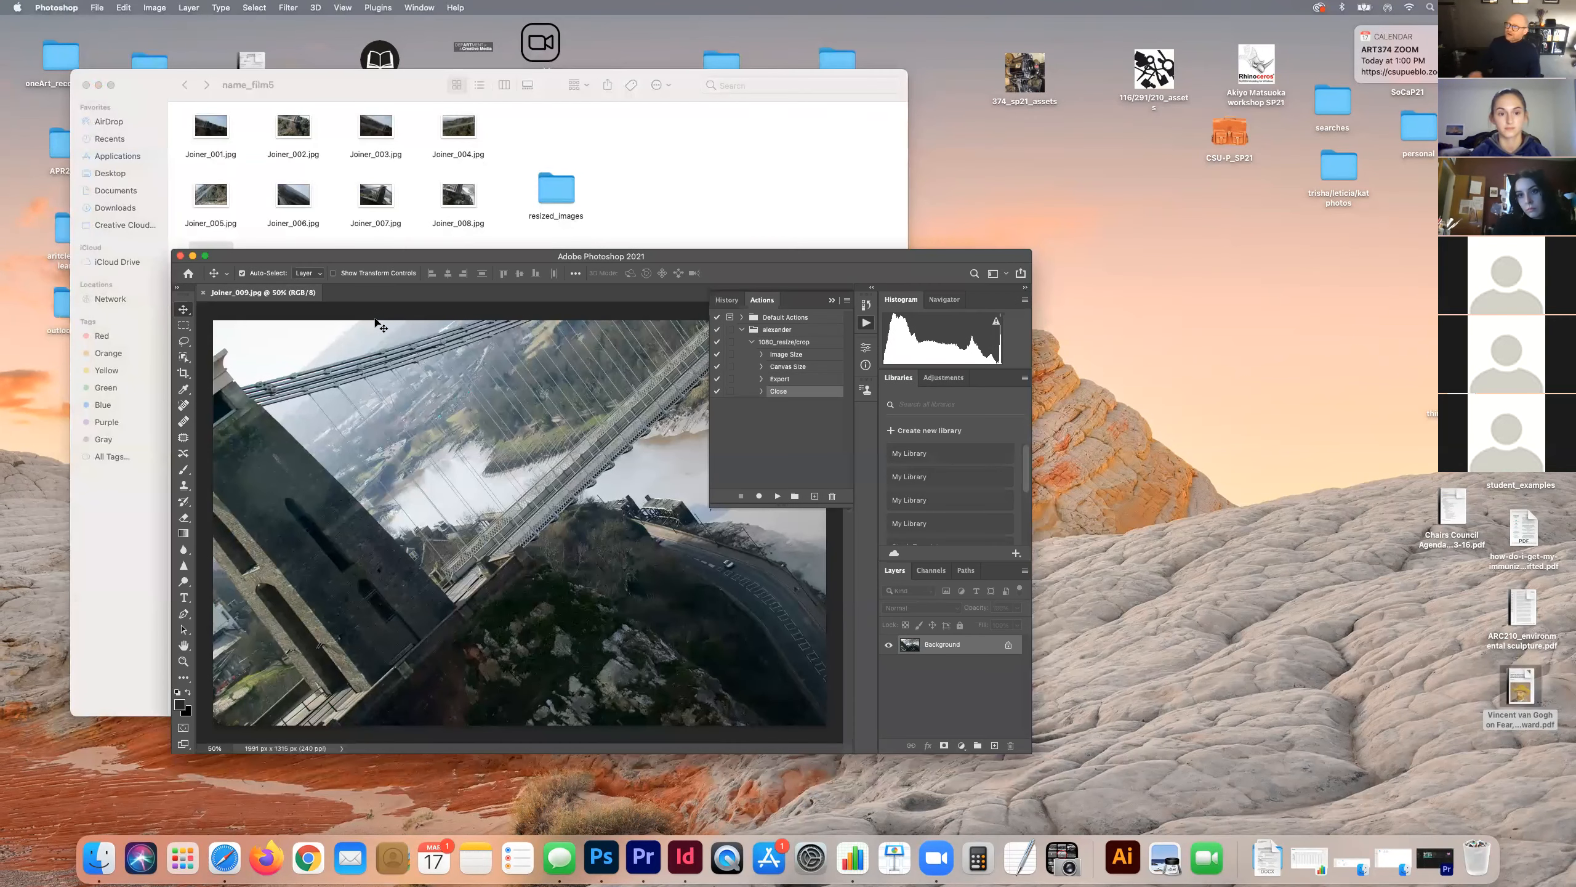
# Step: Minimize the Finder window, then enlarge the Photoshop window and reposition it on the desktop
pyautogui.moveTo(440, 250); pyautogui.dragTo(522, 193)
pyautogui.click(947, 266)
pyautogui.moveTo(391, 206); pyautogui.dragTo(336, 226)
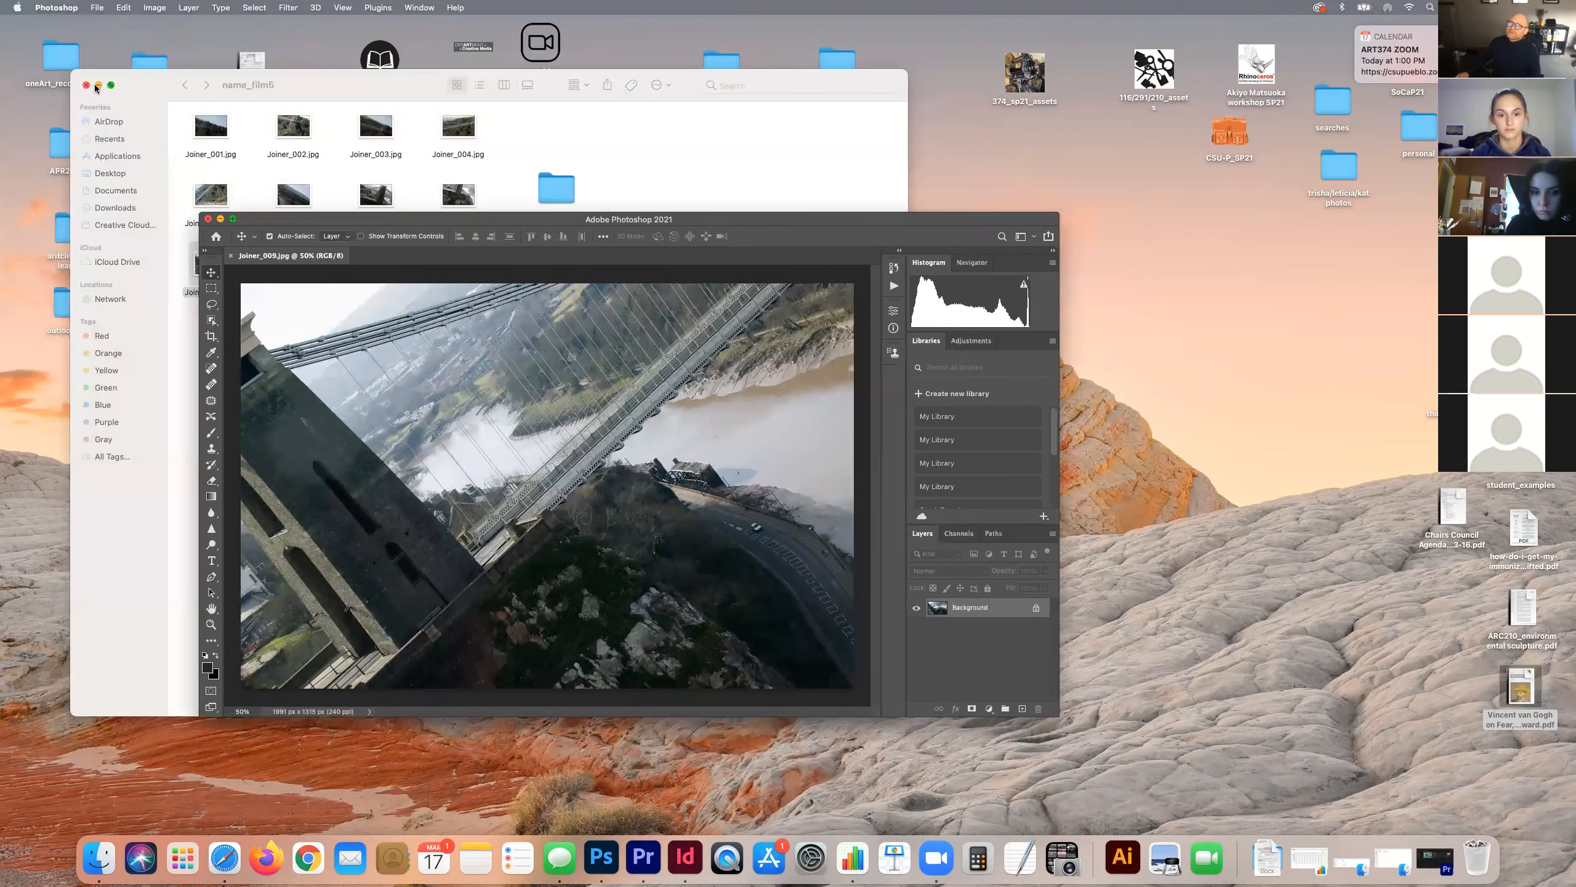
pyautogui.moveTo(76, 86); pyautogui.dragTo(734, 181)
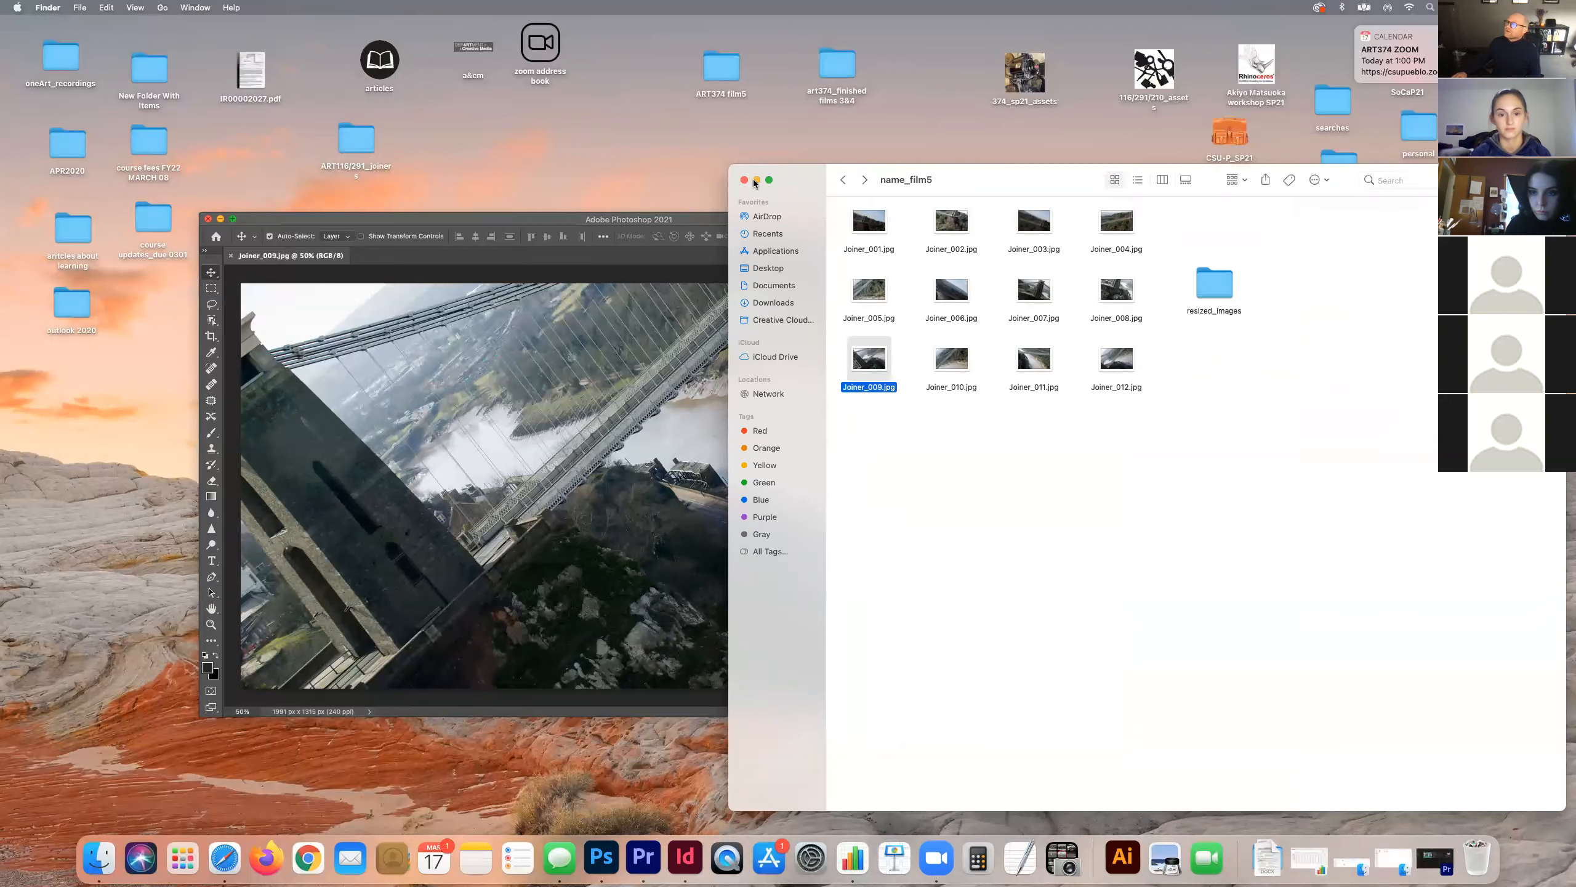
pyautogui.click(757, 179)
pyautogui.moveTo(522, 220); pyautogui.dragTo(481, 176)
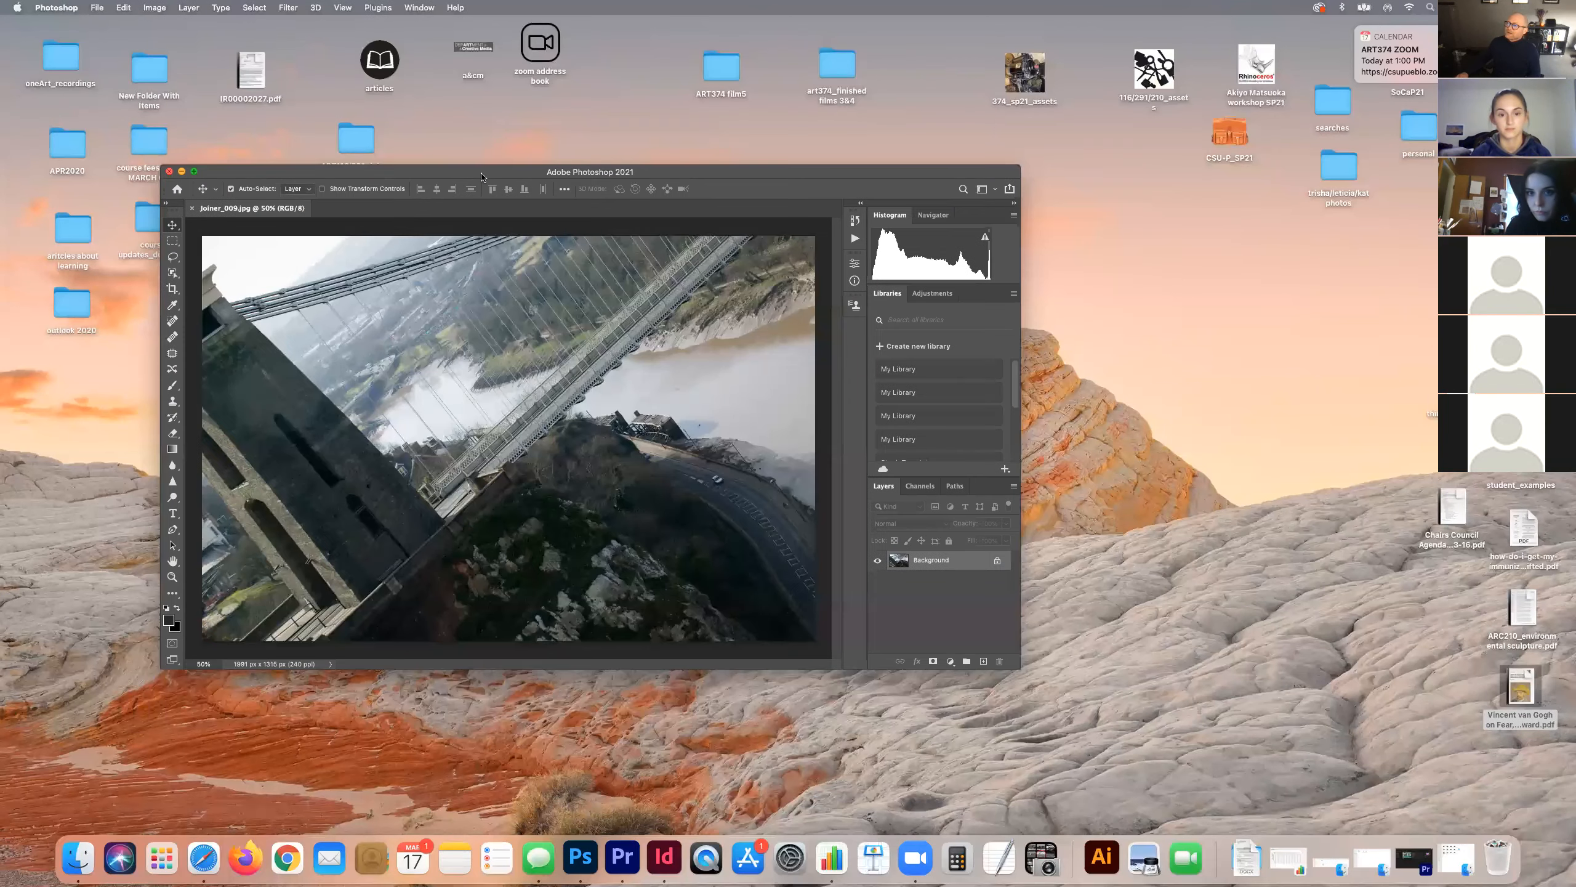
pyautogui.moveTo(1021, 669); pyautogui.dragTo(1292, 806)
pyautogui.moveTo(462, 171); pyautogui.dragTo(395, 105)
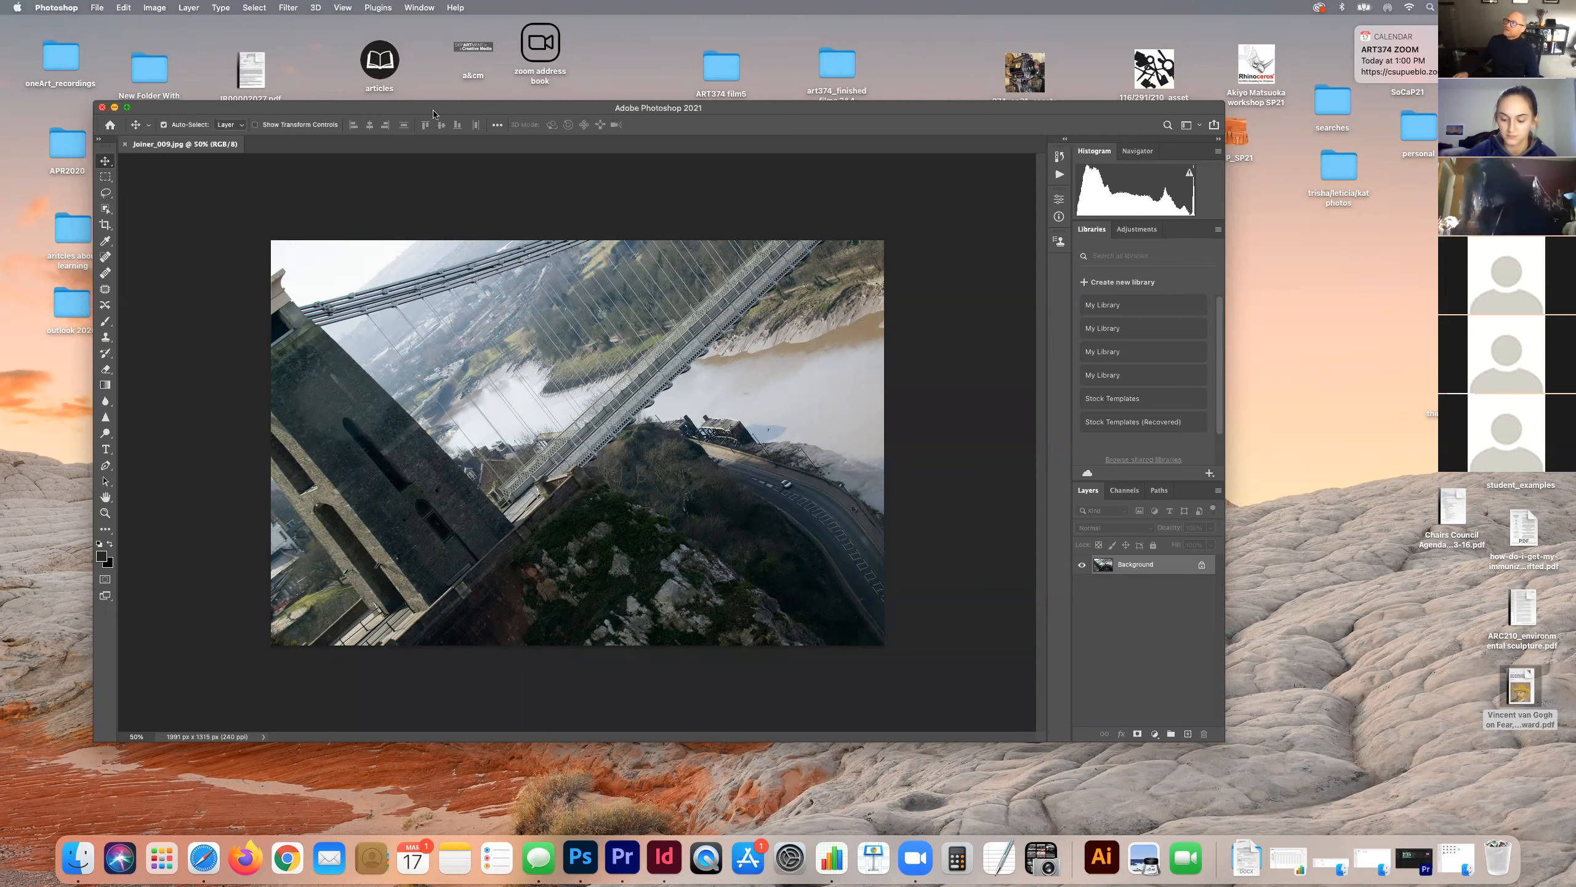
# Step: Show the Actions panel and collapse the 1080_resize/crop action and the custom action set that contains it
pyautogui.click(419, 7)
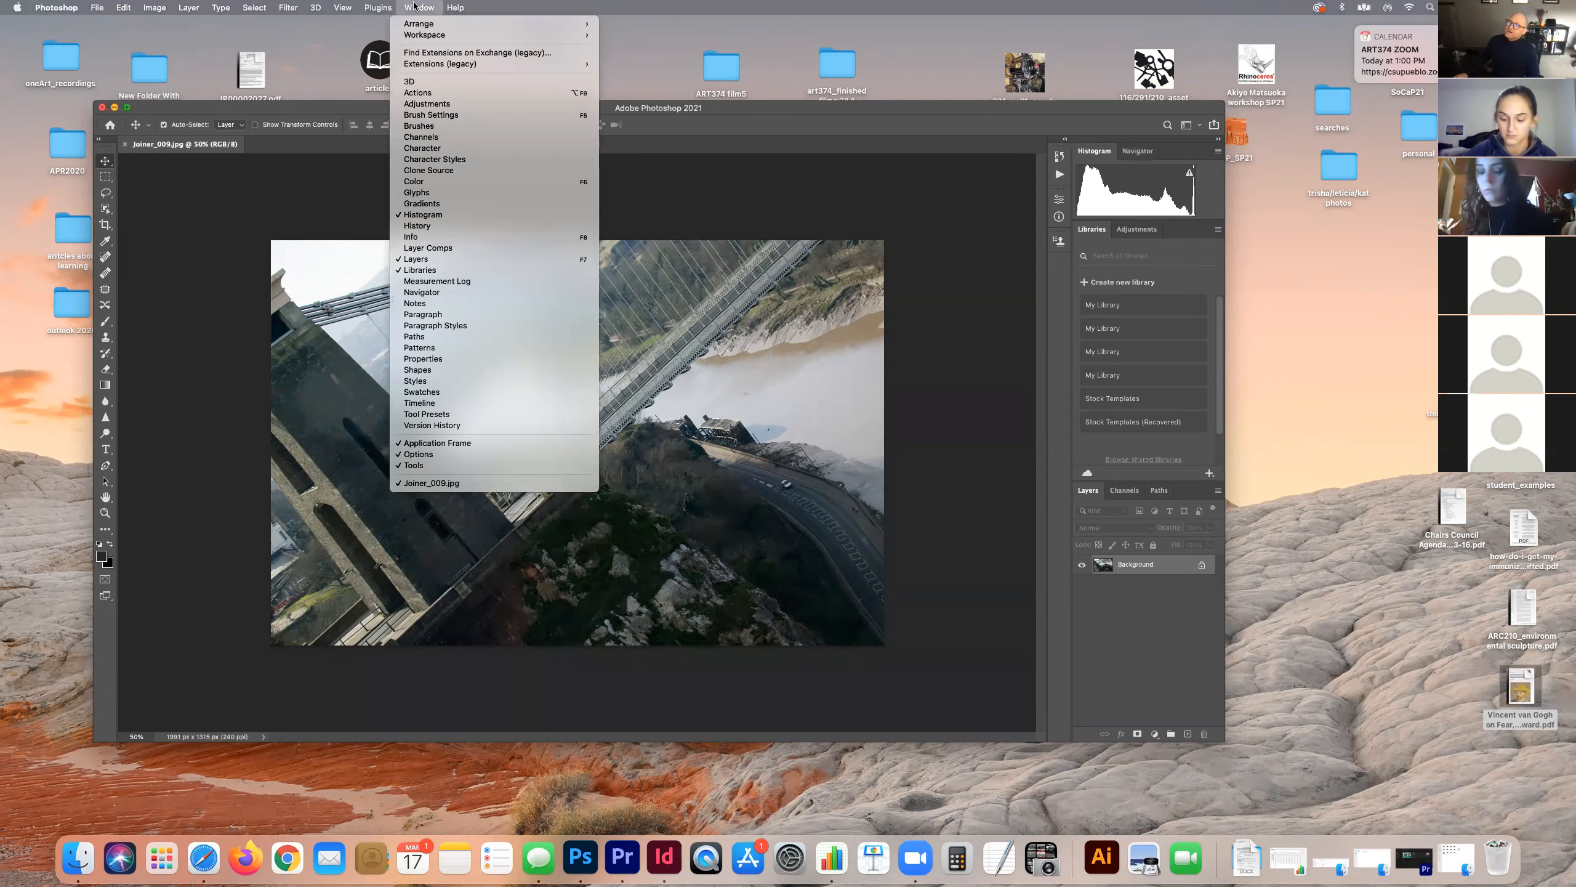
pyautogui.click(423, 93)
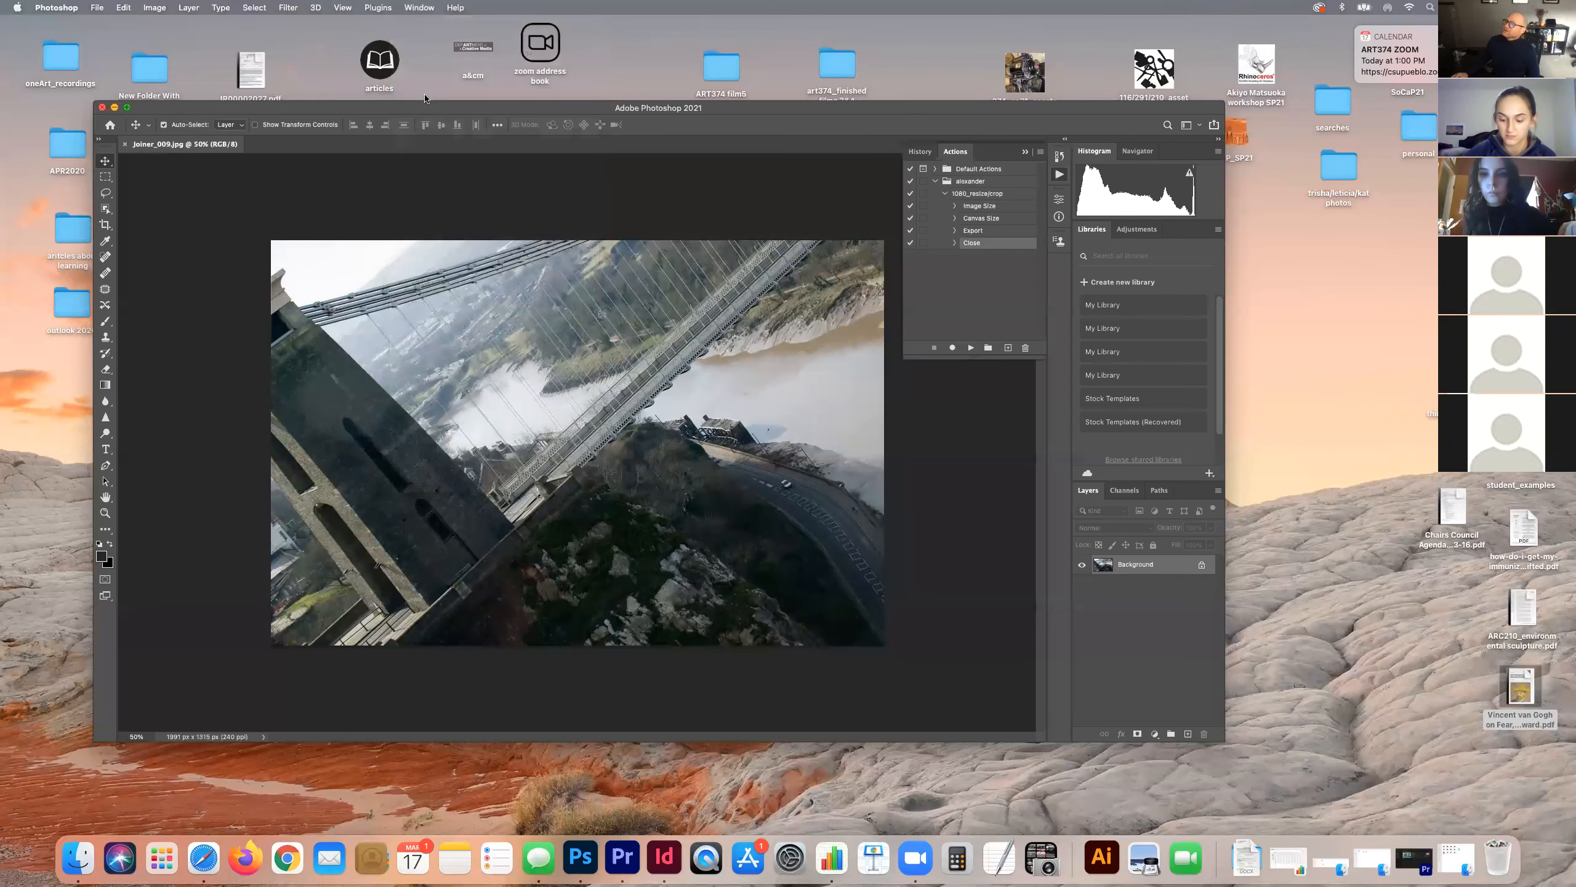
pyautogui.click(944, 194)
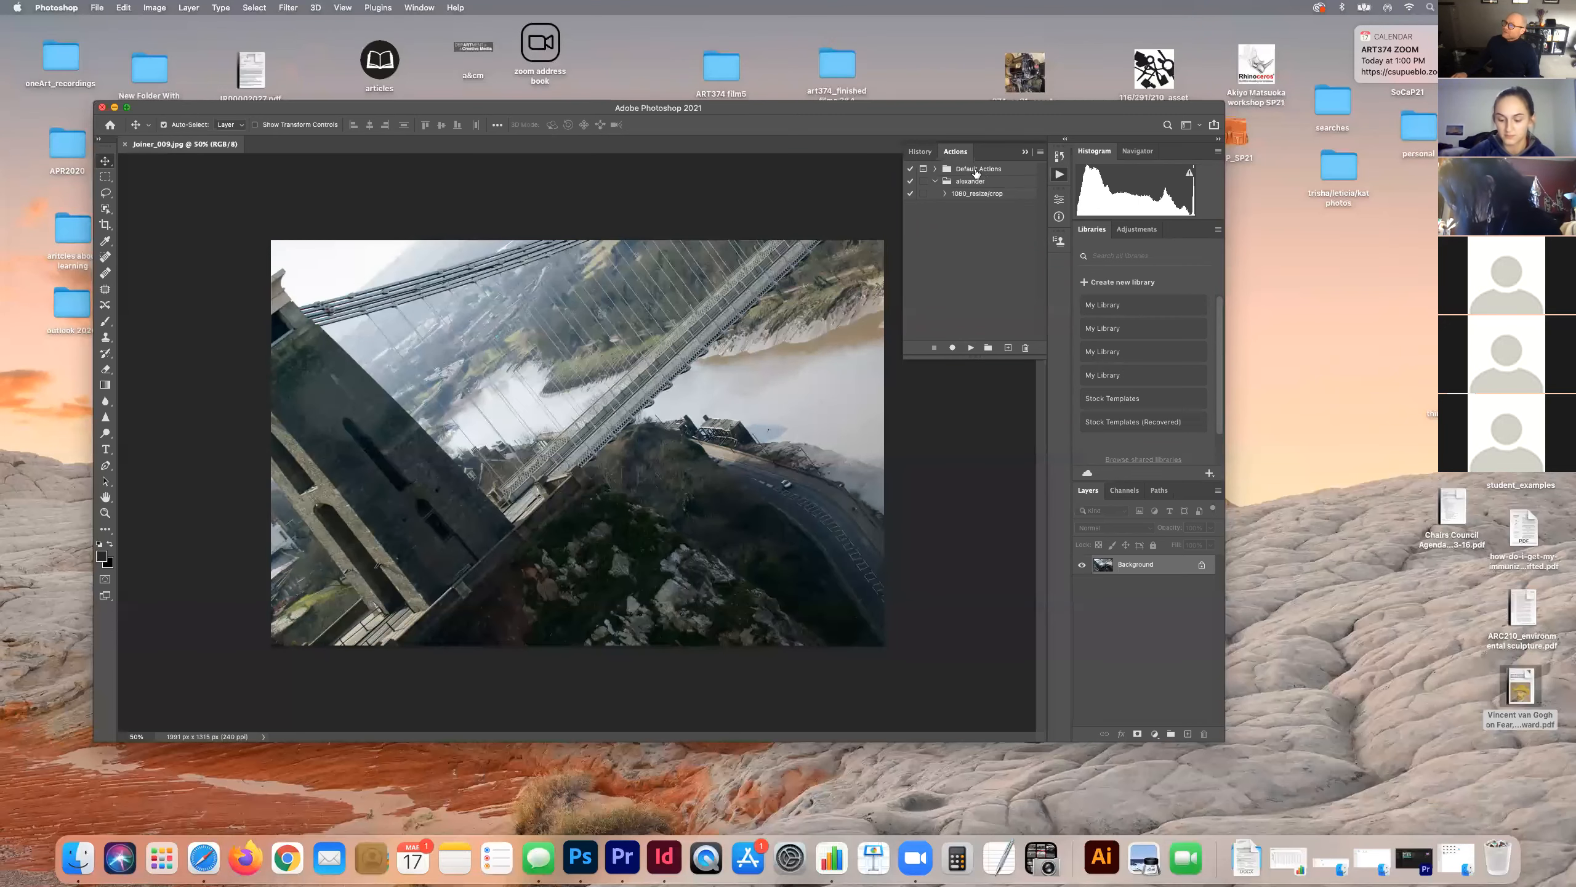
pyautogui.click(936, 181)
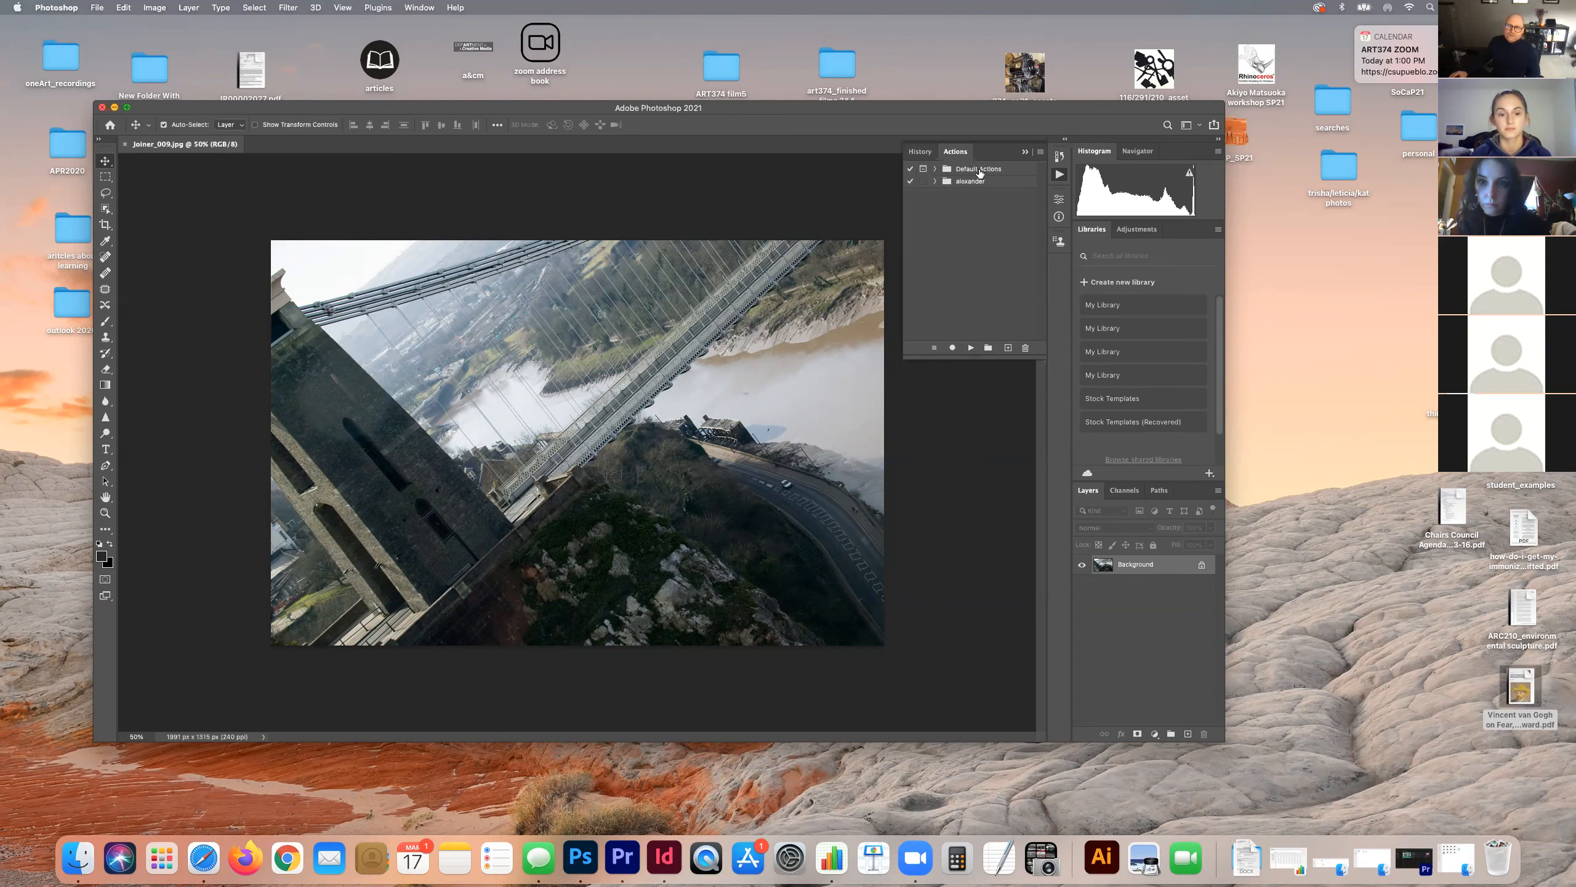
# Step: Look through the actions in the Default Actions set and collapse the set again
pyautogui.click(933, 169)
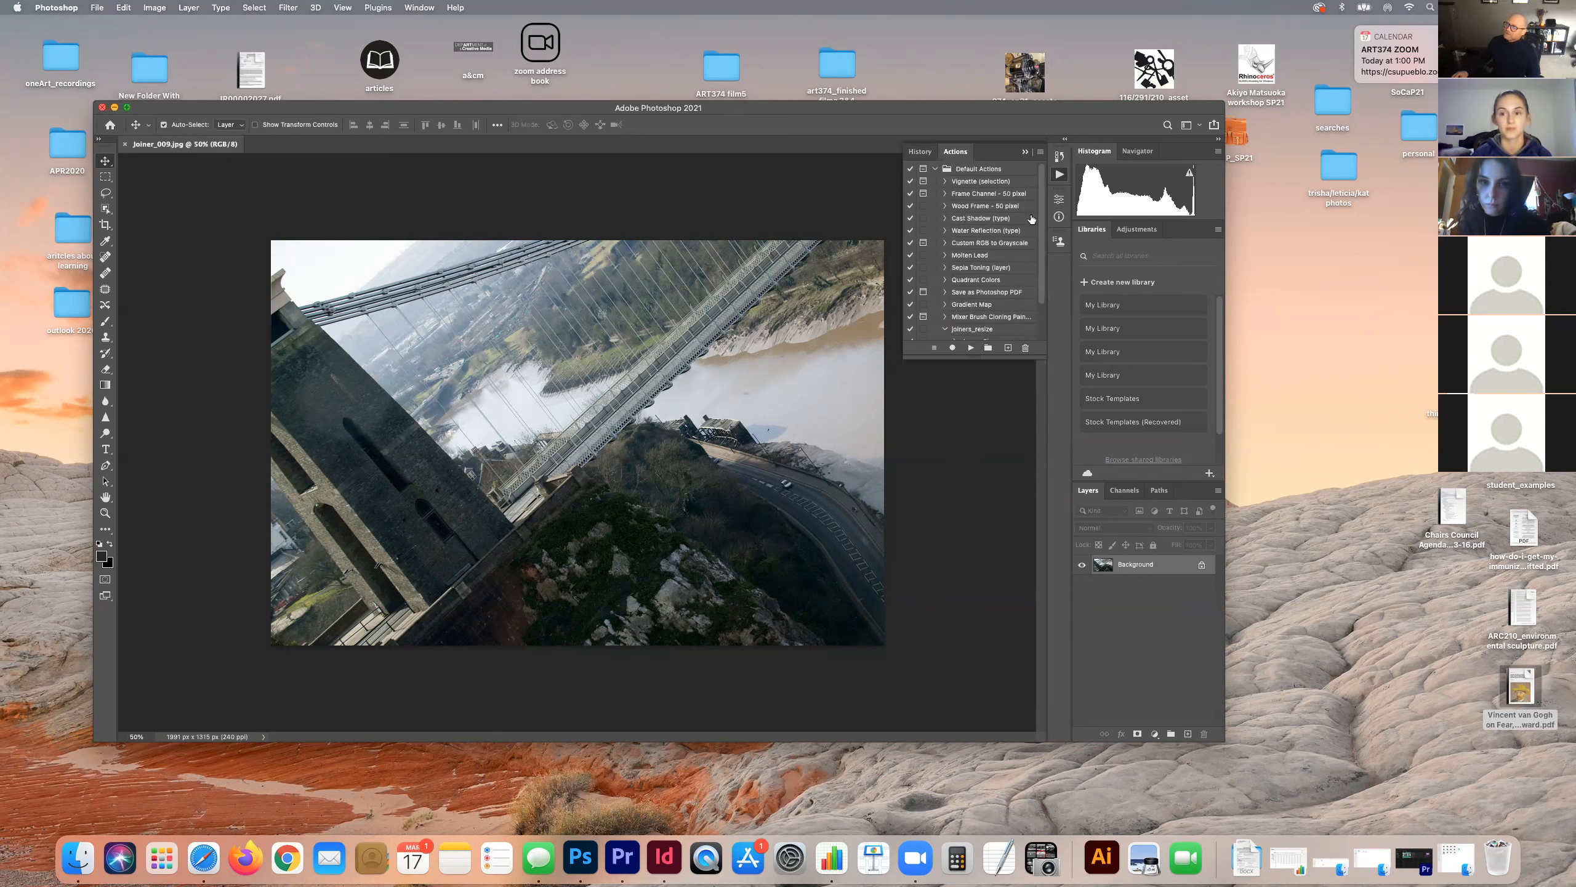
pyautogui.moveTo(1041, 197)
pyautogui.mouseDown()
pyautogui.moveTo(1043, 272)
pyautogui.moveTo(1044, 189)
pyautogui.mouseUp()
pyautogui.click(919, 153)
pyautogui.click(945, 156)
pyautogui.click(935, 169)
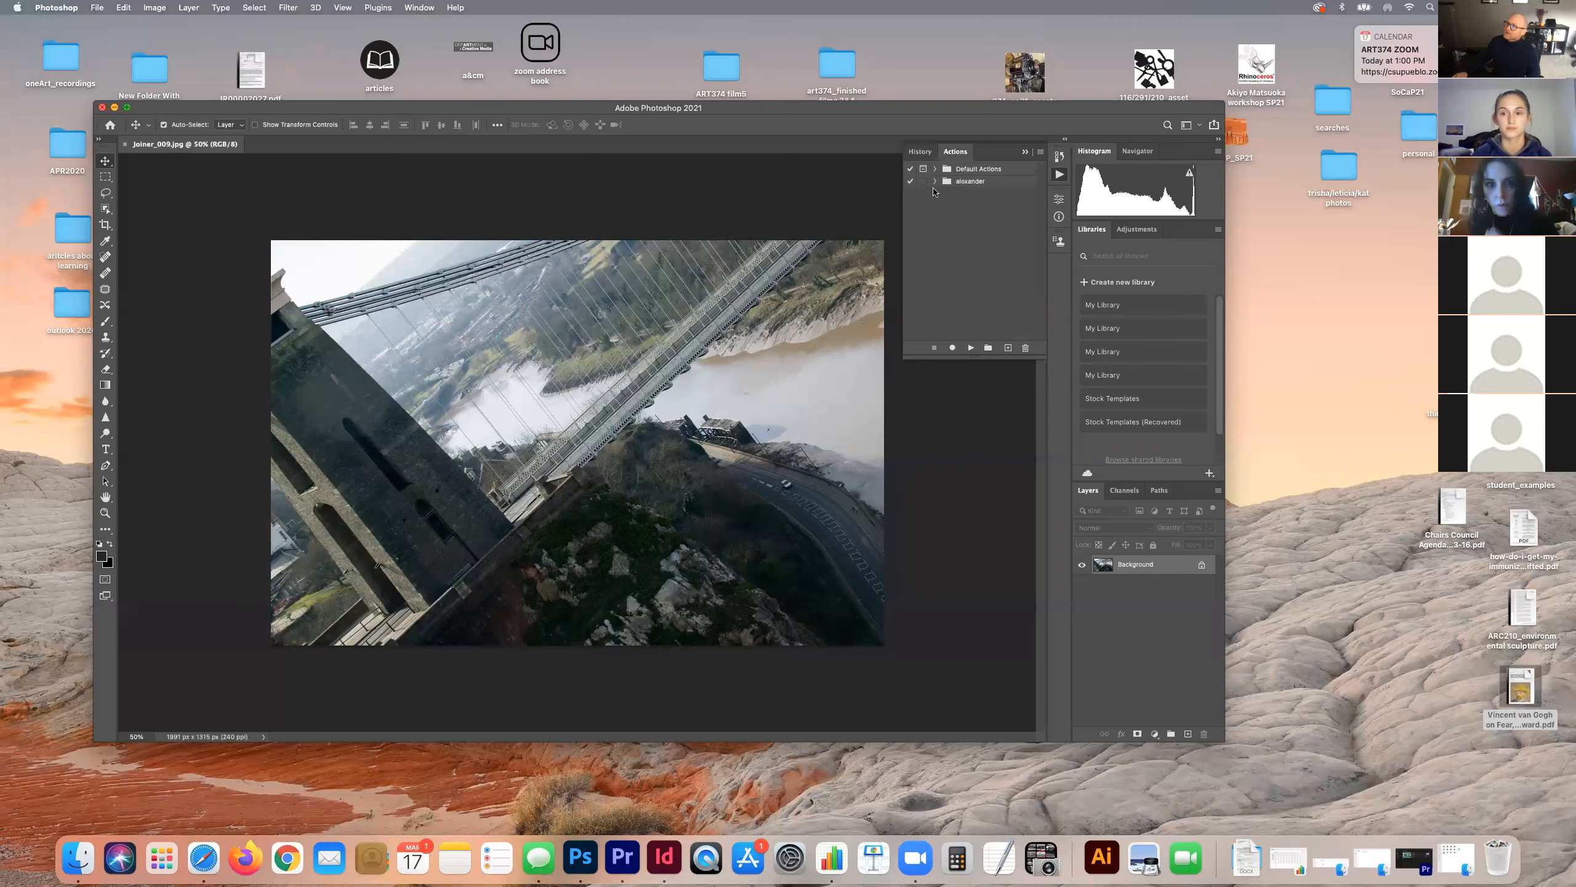
# Step: Delete the existing 1080_resize/crop action from the custom action set
pyautogui.click(923, 180)
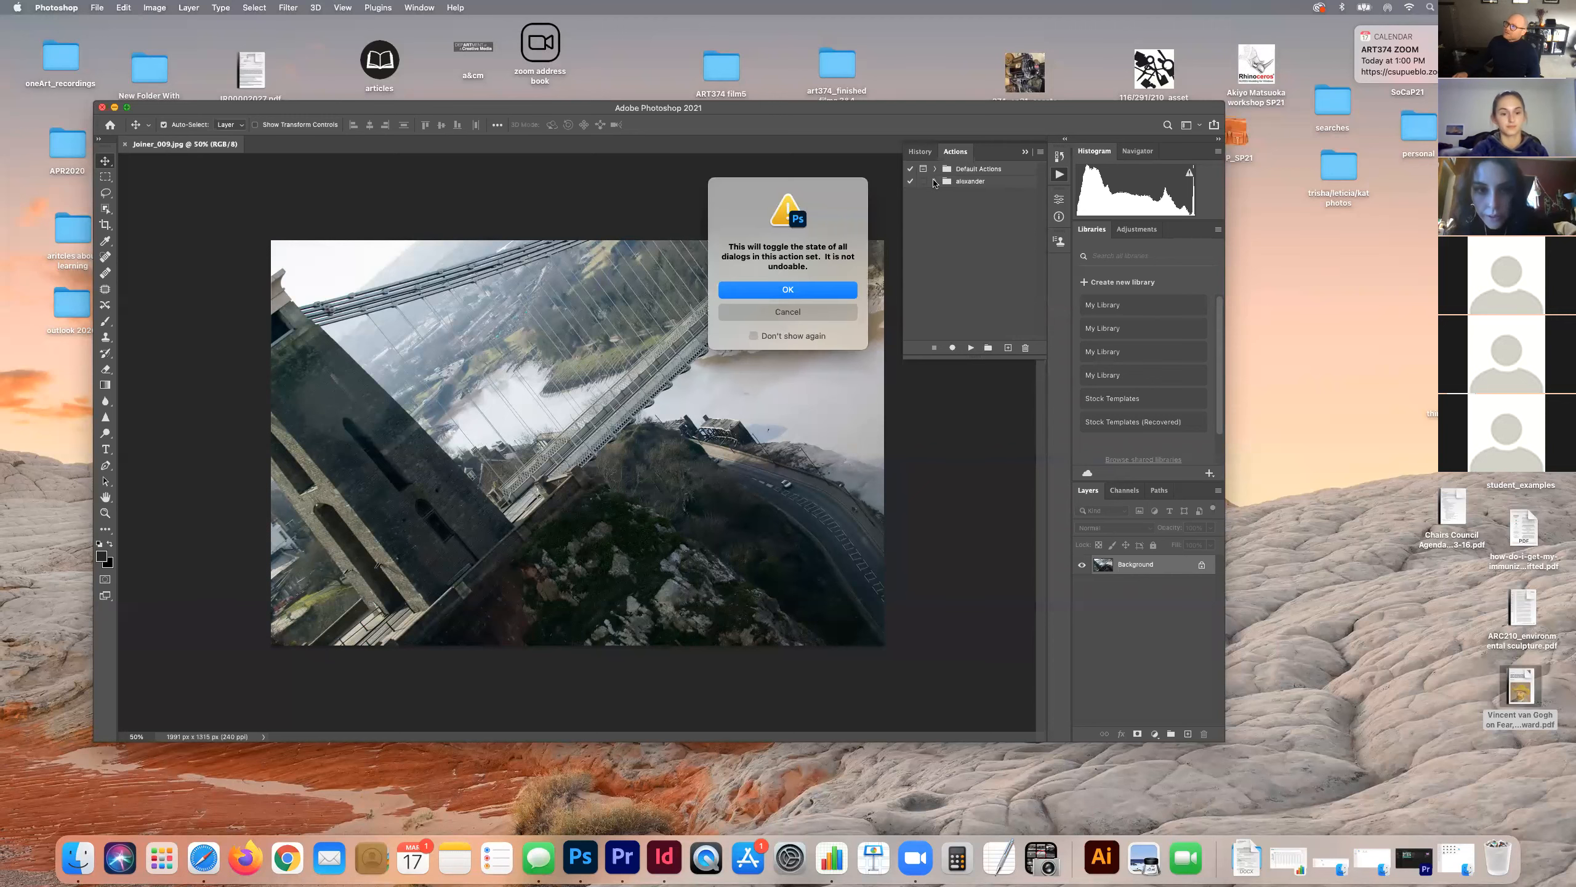
pyautogui.click(781, 316)
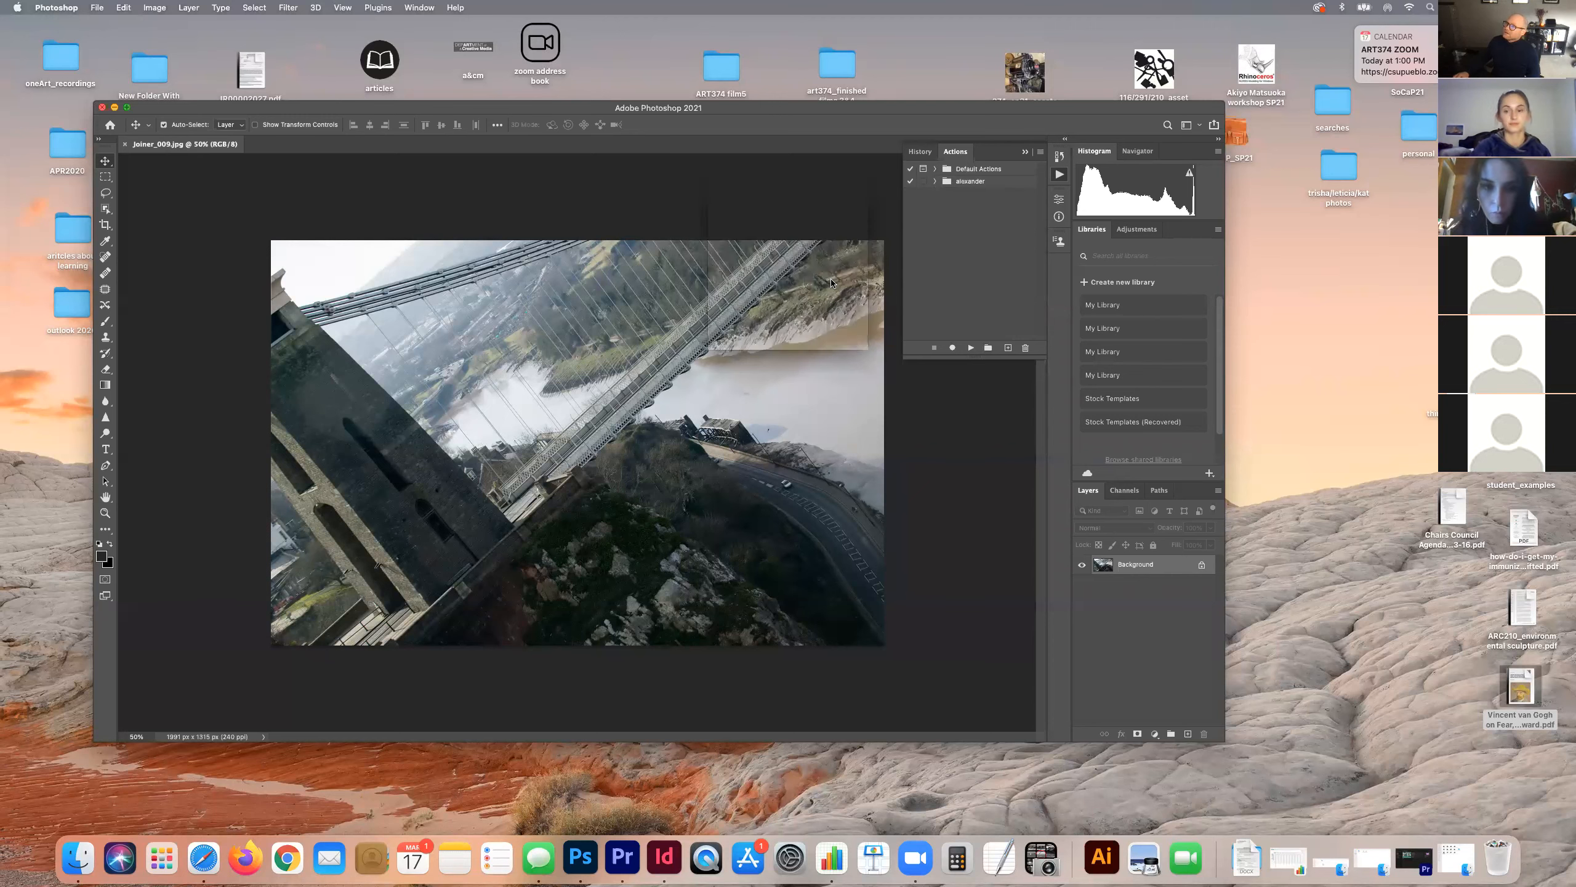
pyautogui.click(935, 181)
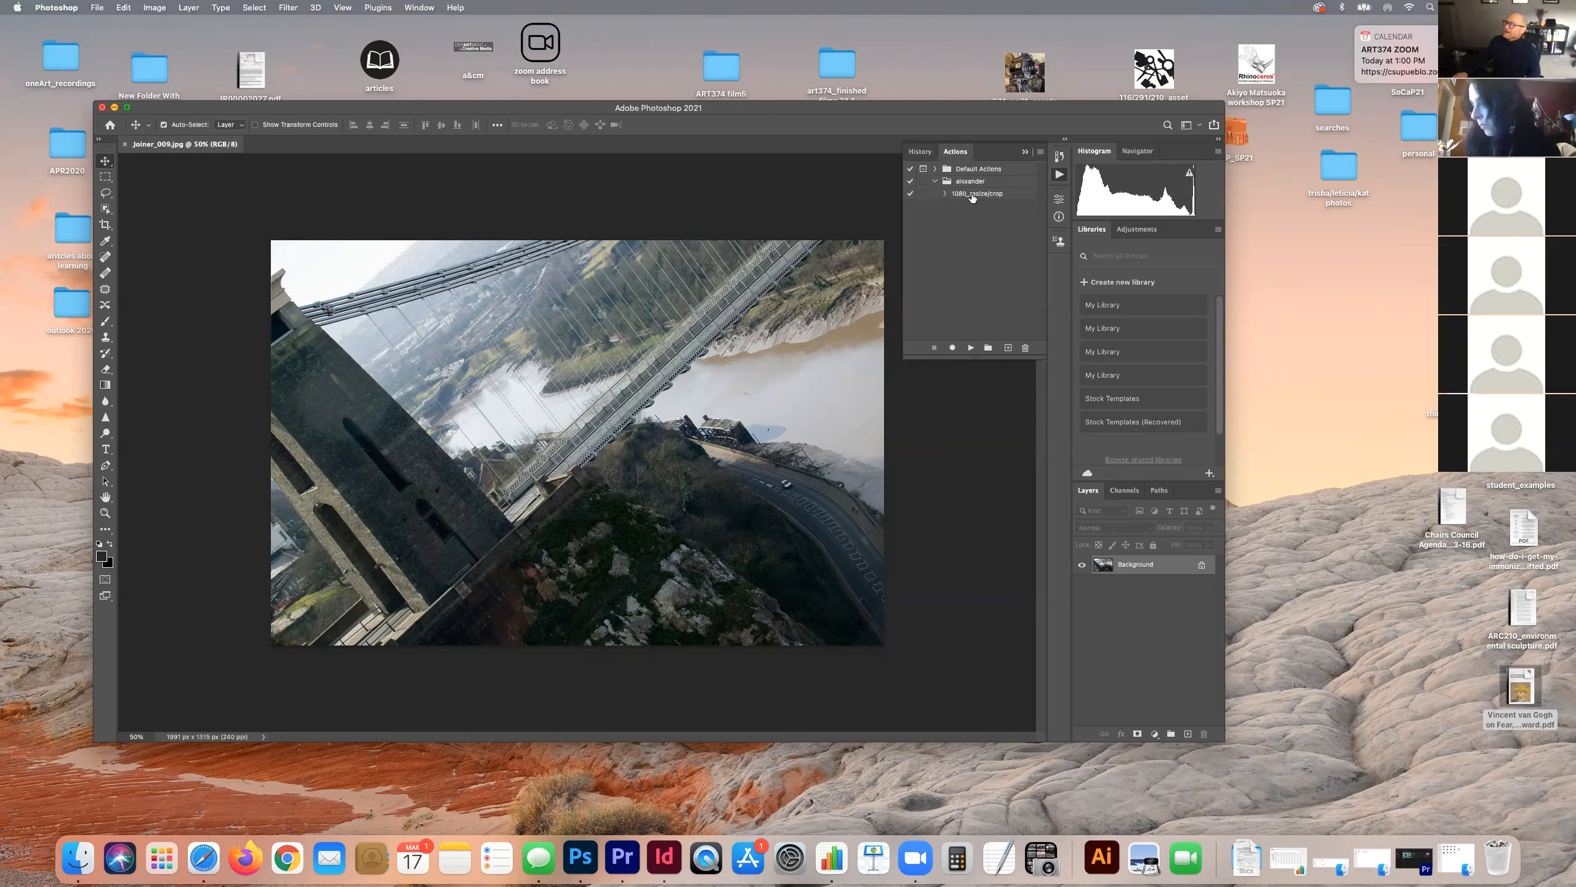
pyautogui.moveTo(971, 198); pyautogui.dragTo(1025, 348)
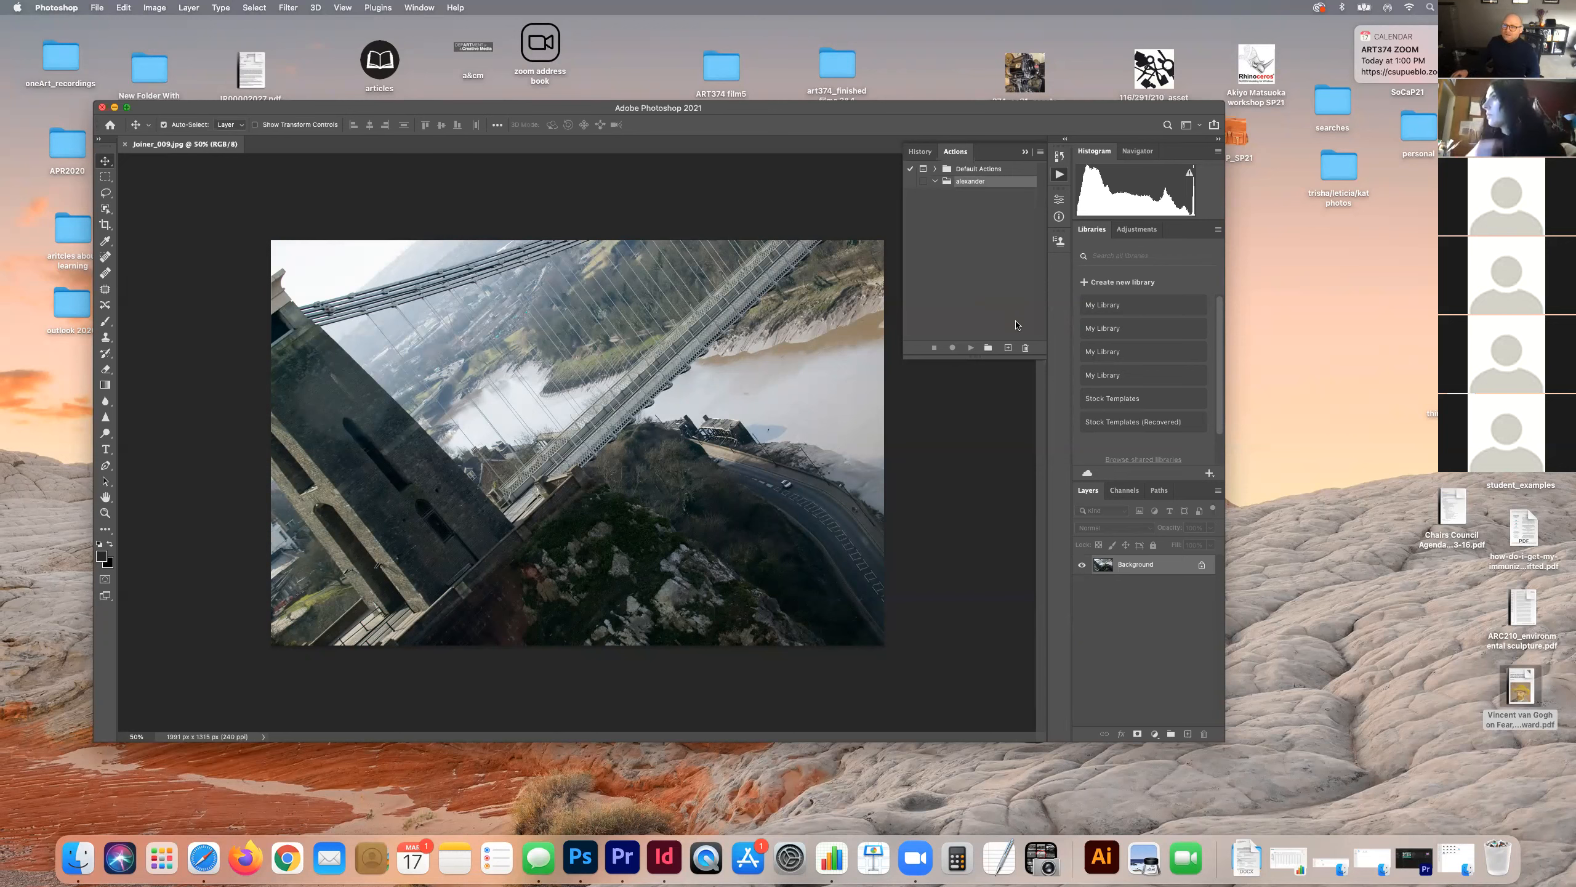
pyautogui.click(934, 181)
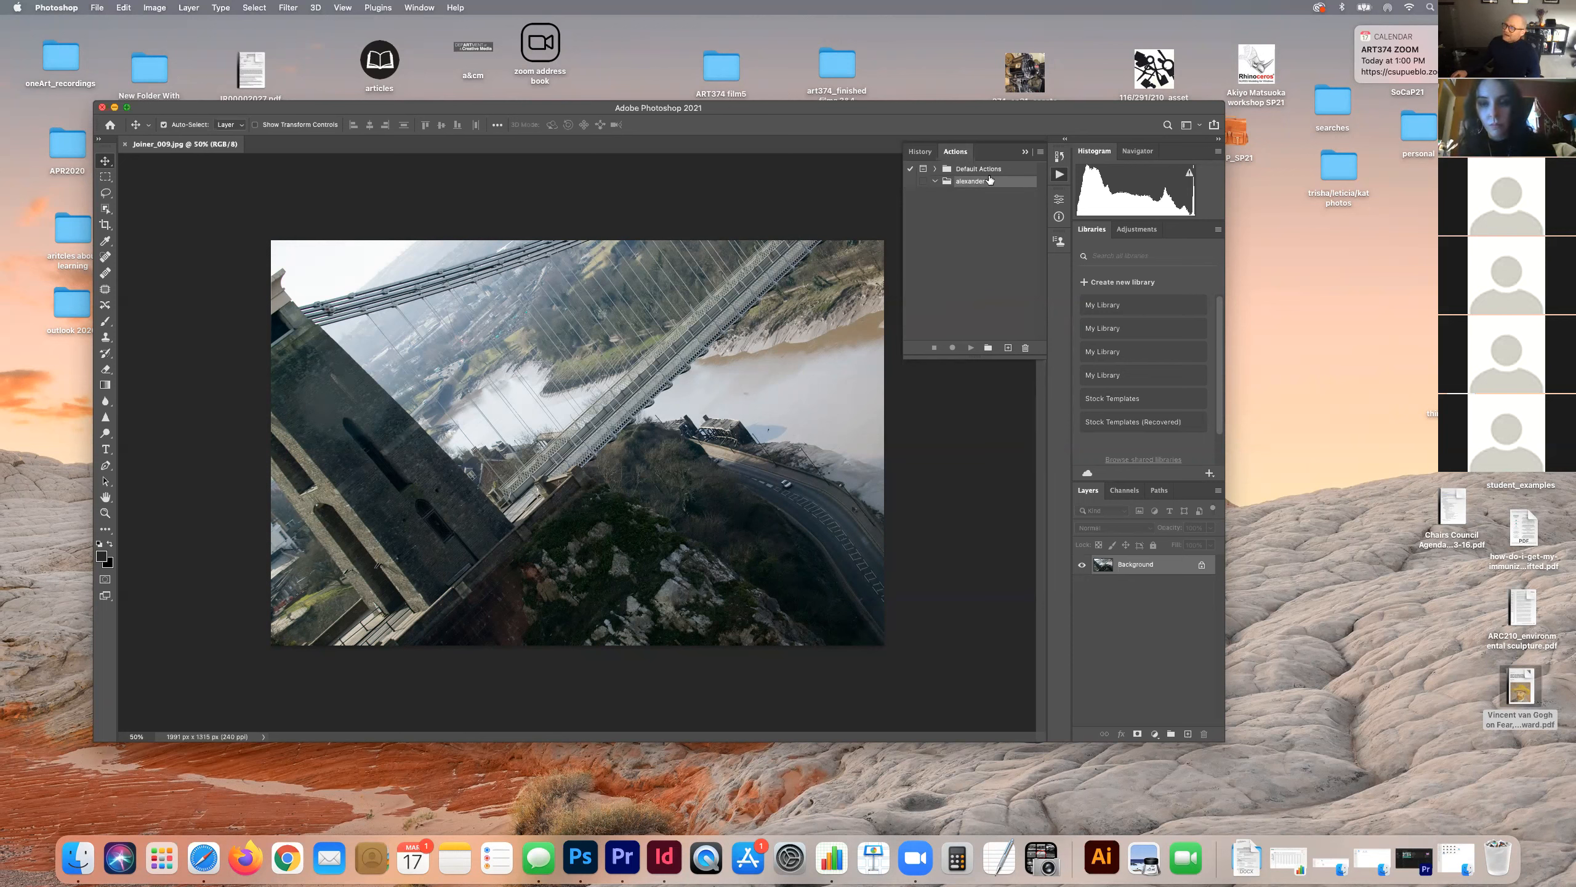
# Step: Create a new action named 1080p_resize/crop in the custom action set and start recording it
pyautogui.click(1009, 349)
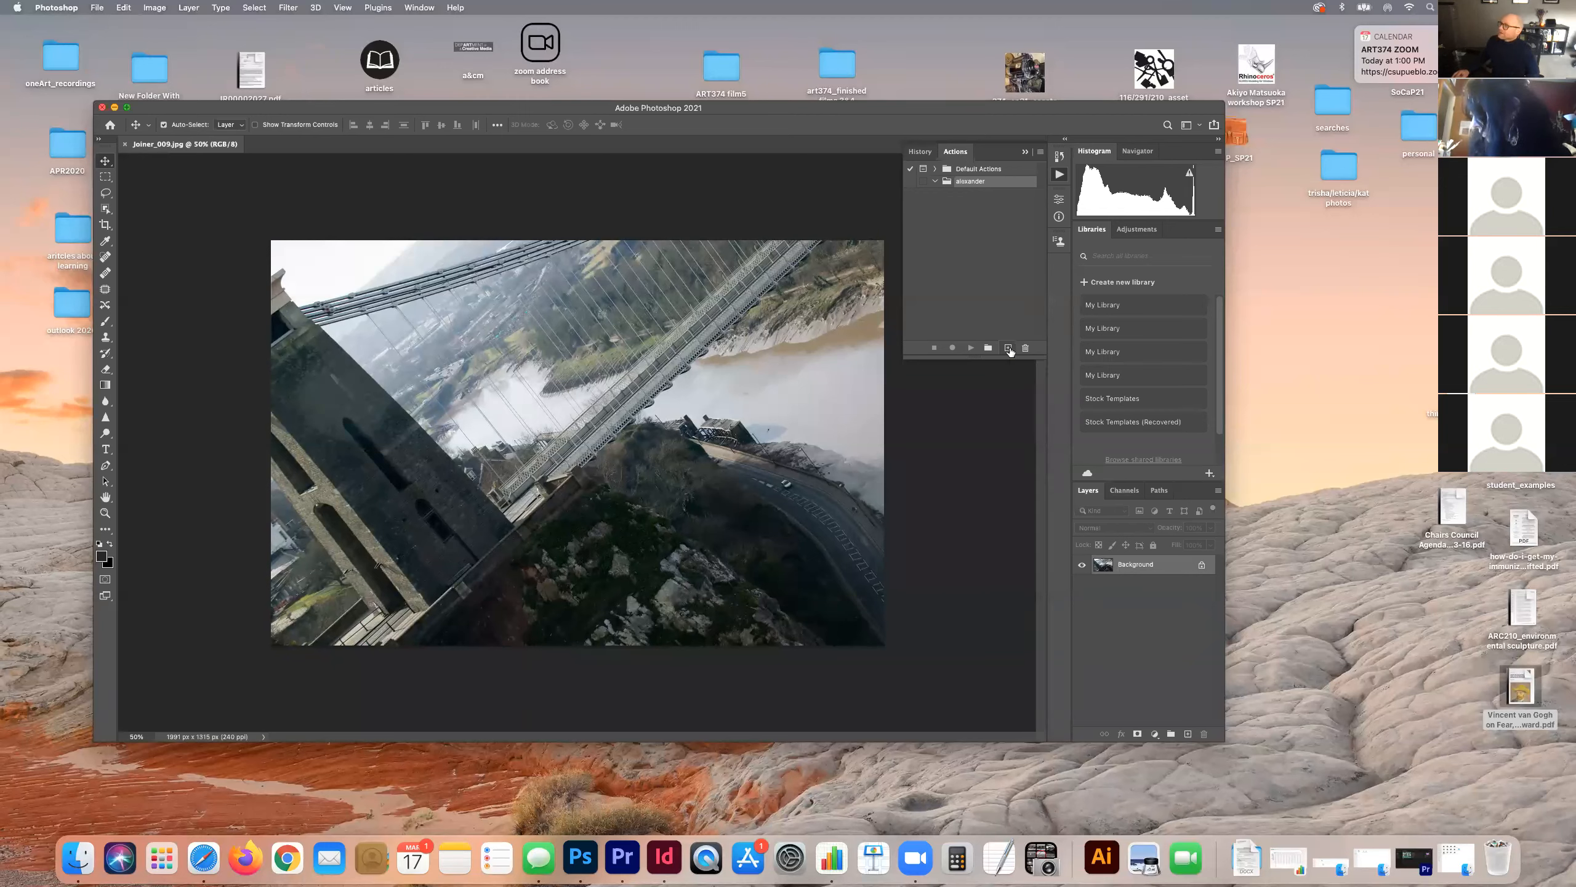
pyautogui.moveTo(1094, 456); pyautogui.dragTo(768, 215)
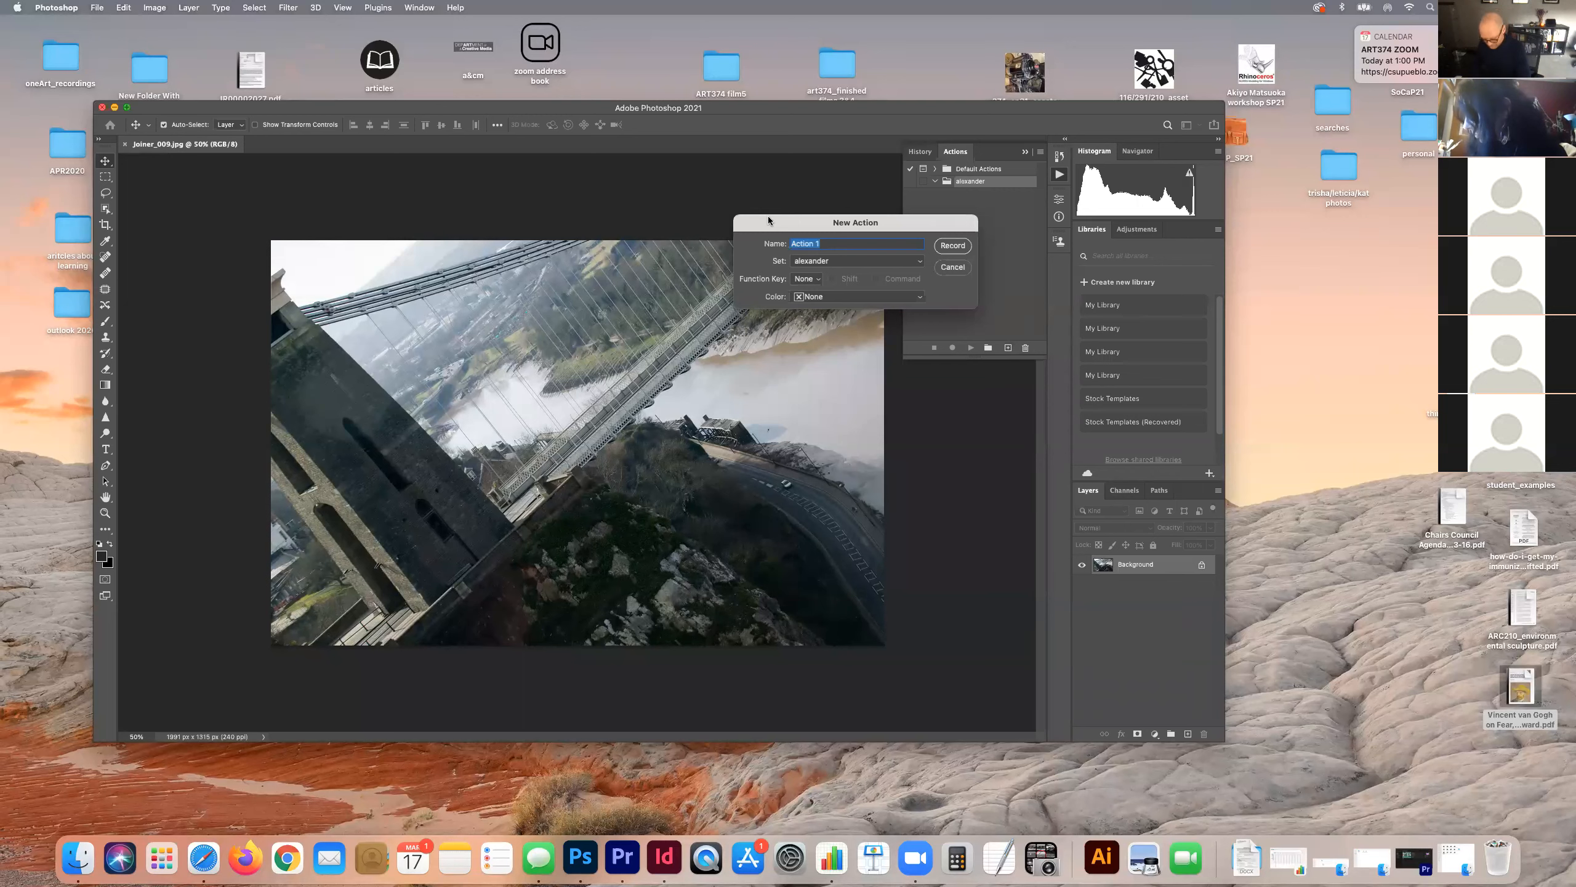
pyautogui.write('1080p_')
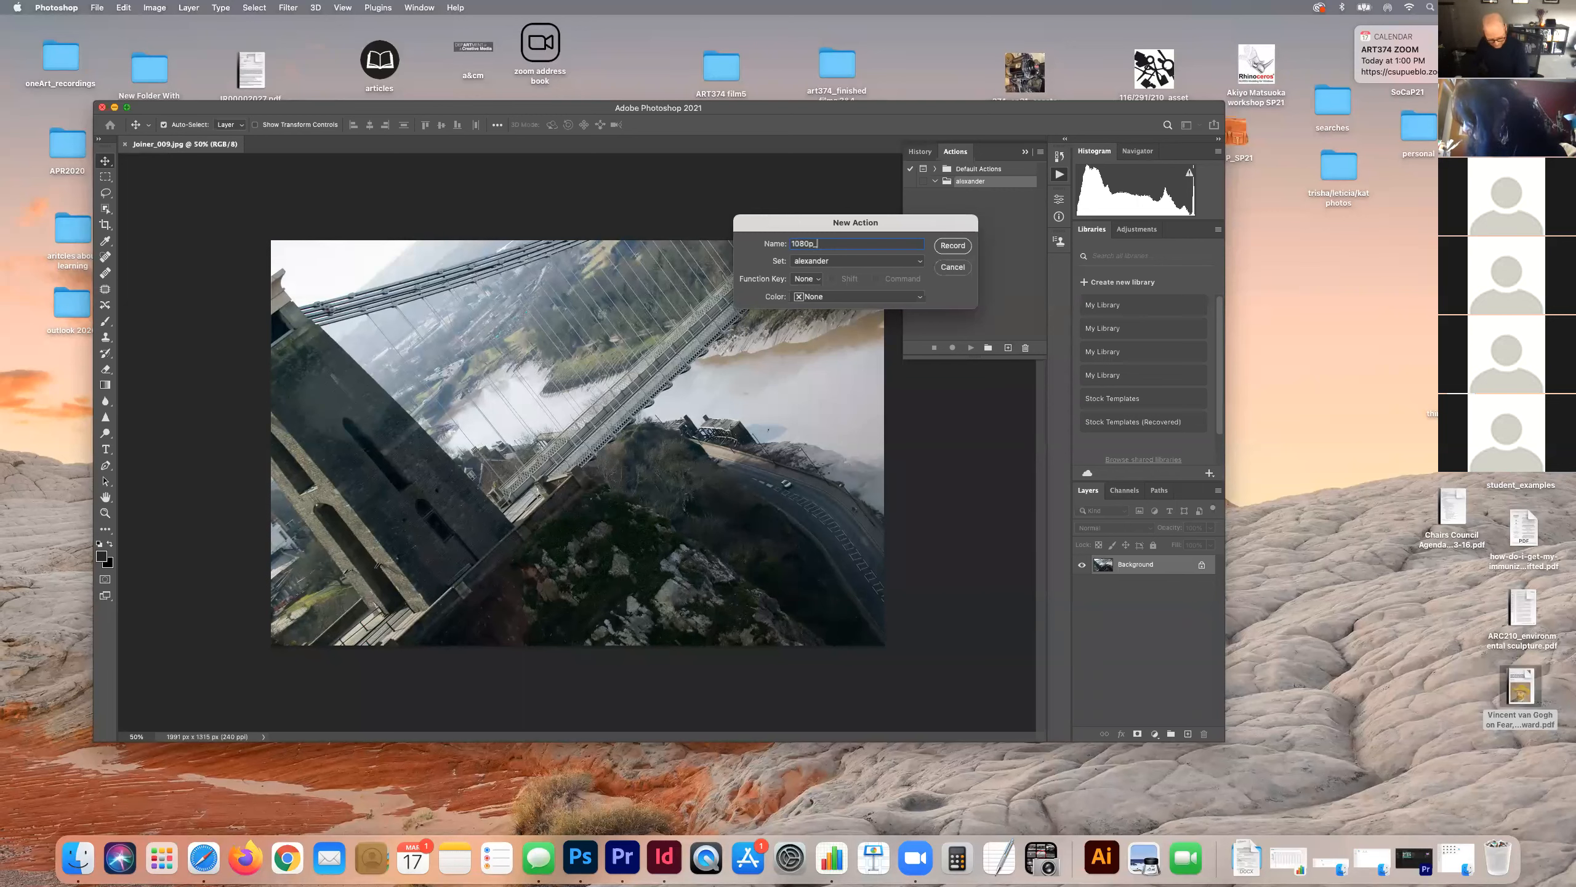
pyautogui.write('resize')
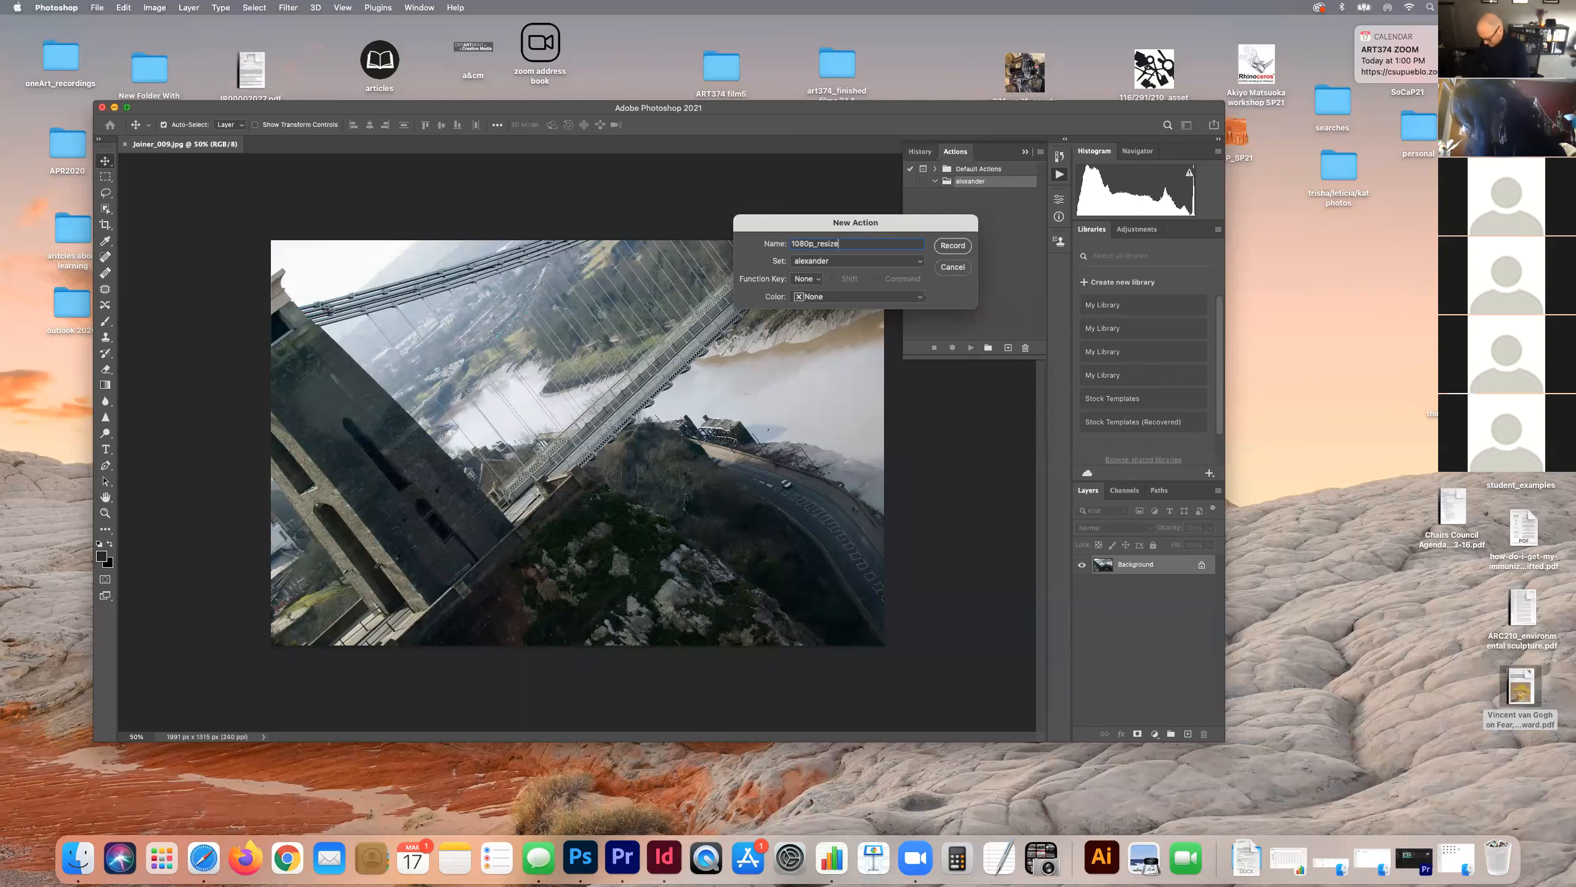
pyautogui.write('/crop')
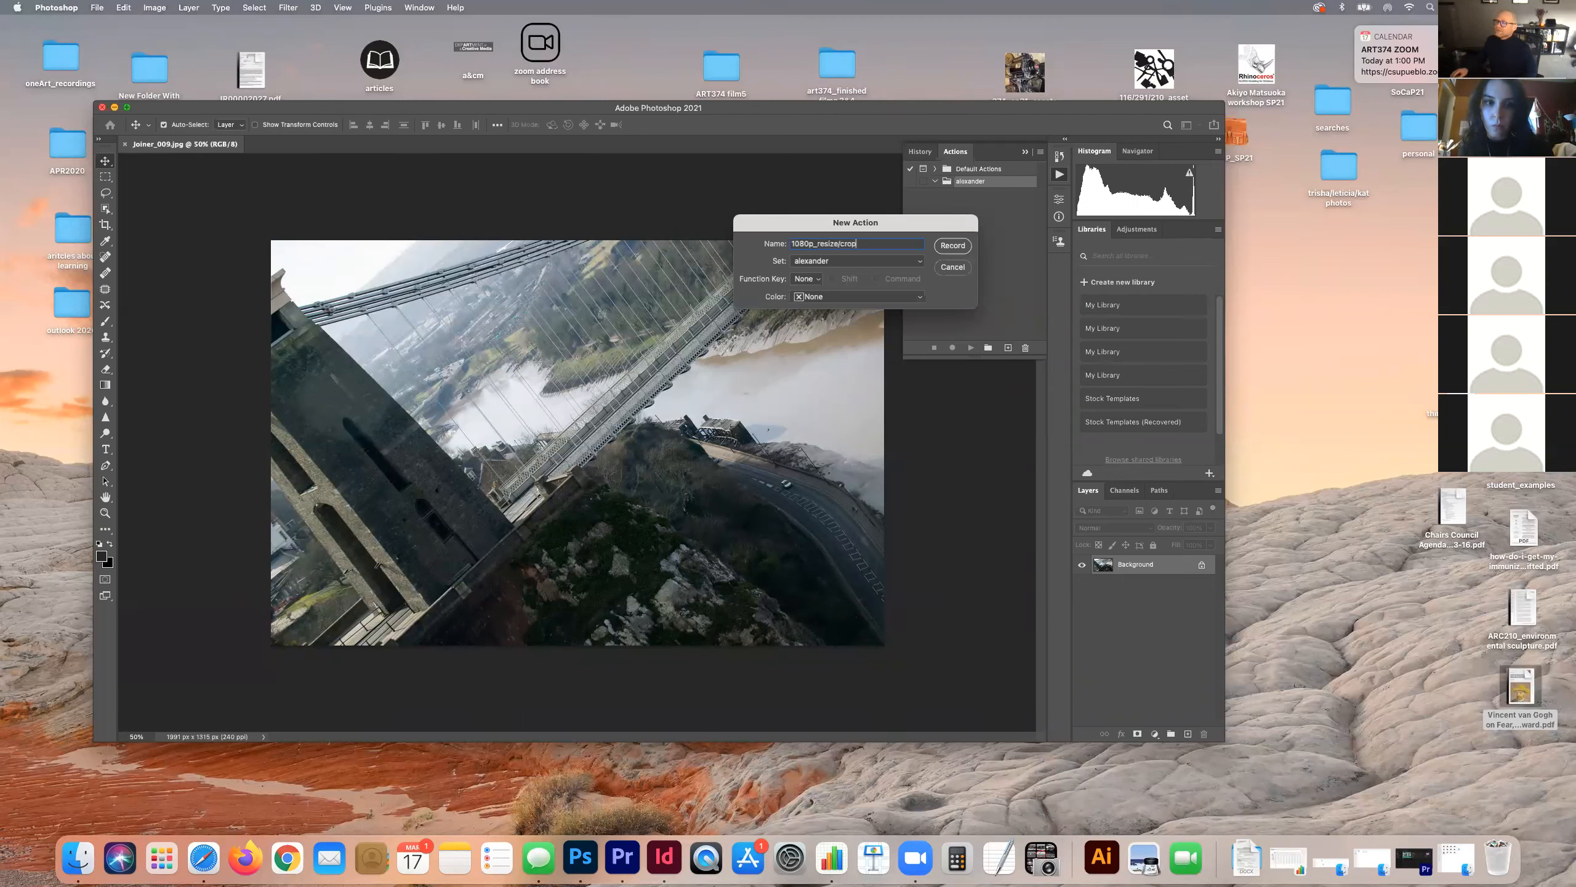
pyautogui.click(952, 246)
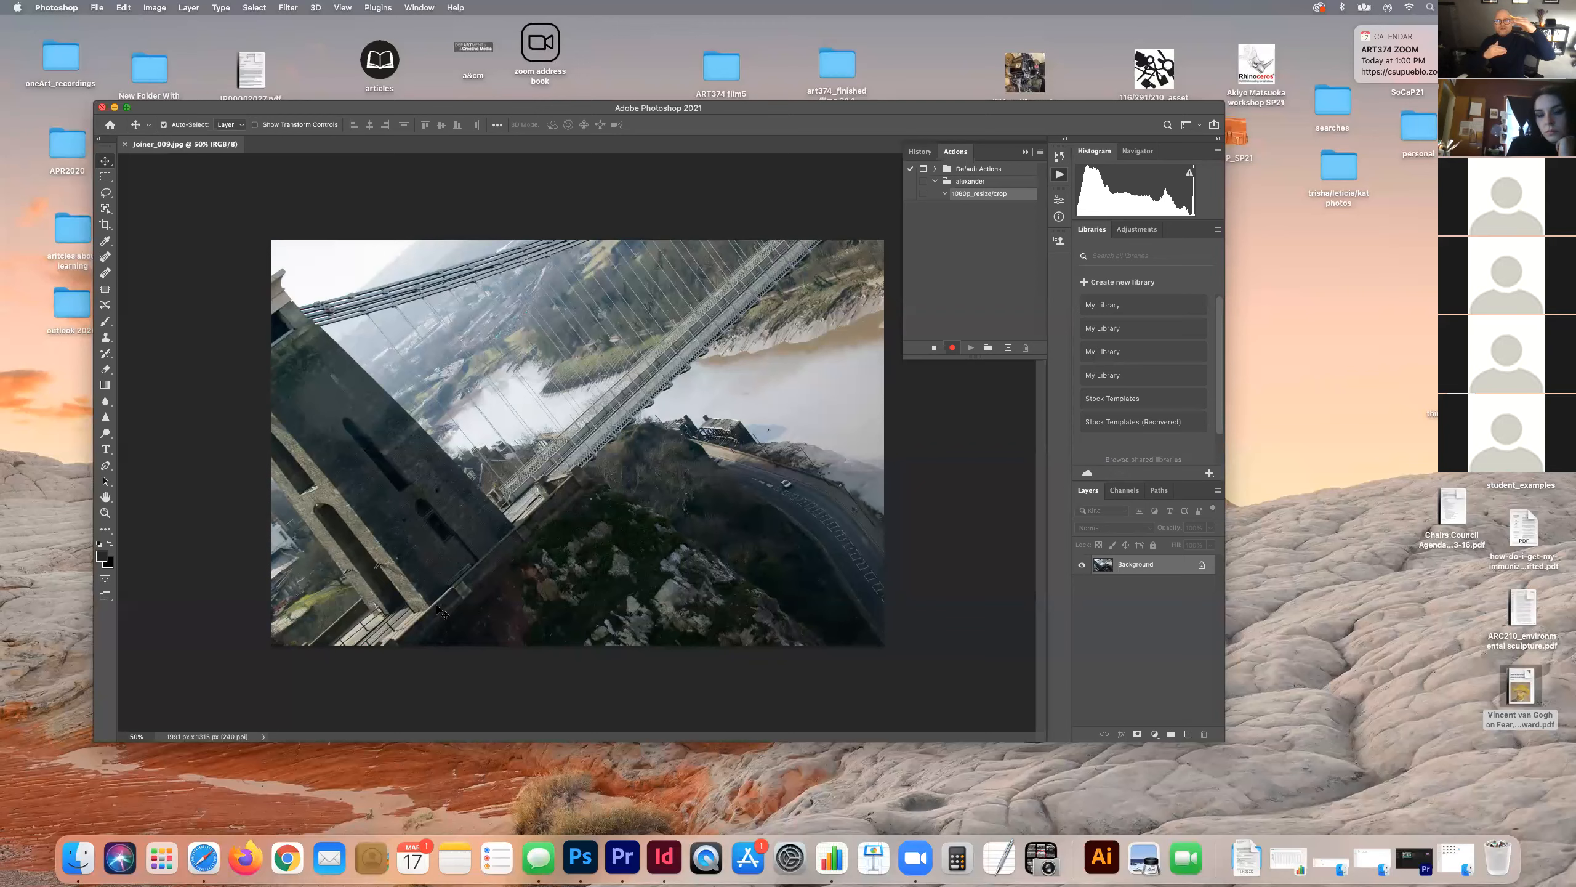
# Step: Open the Image Size settings for Joiner_009.jpg and keep the width and height linked
pyautogui.click(153, 7)
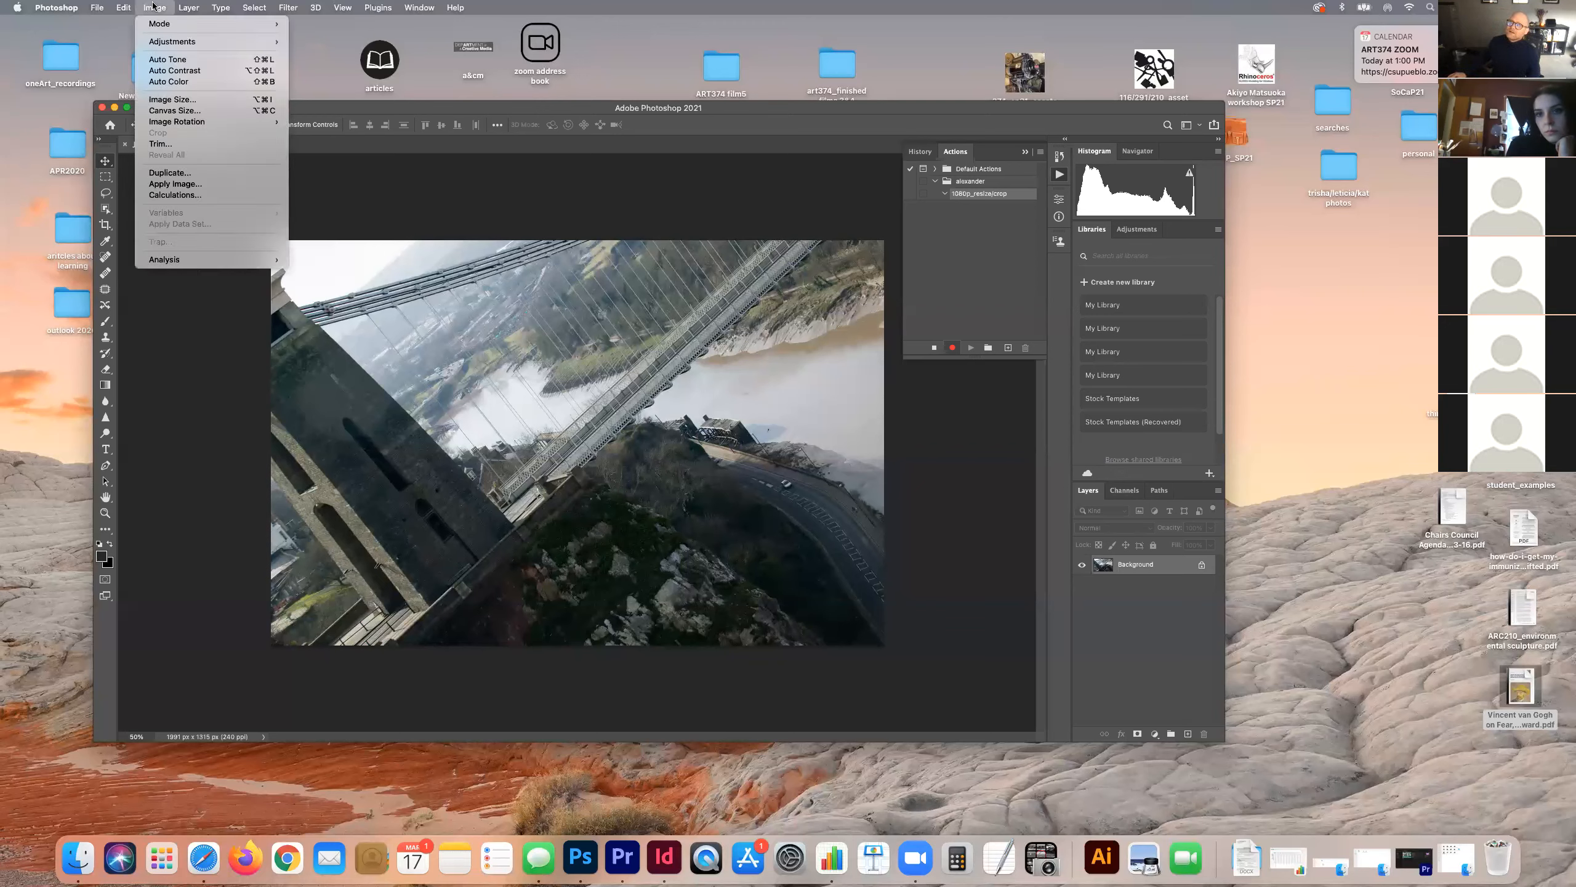
pyautogui.click(160, 99)
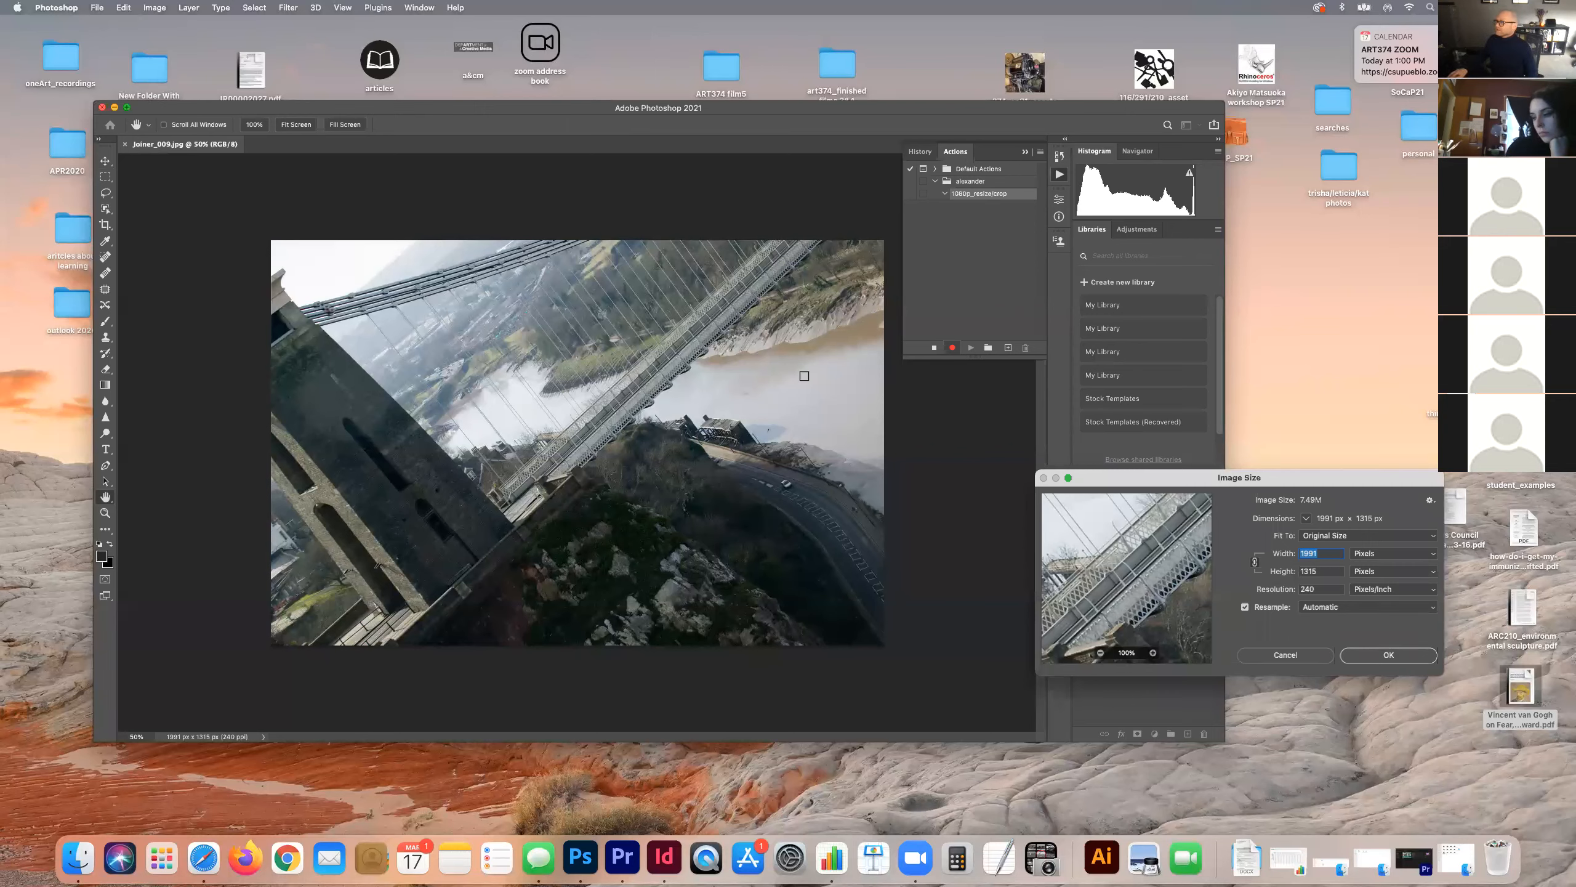
pyautogui.moveTo(1155, 477); pyautogui.dragTo(713, 316)
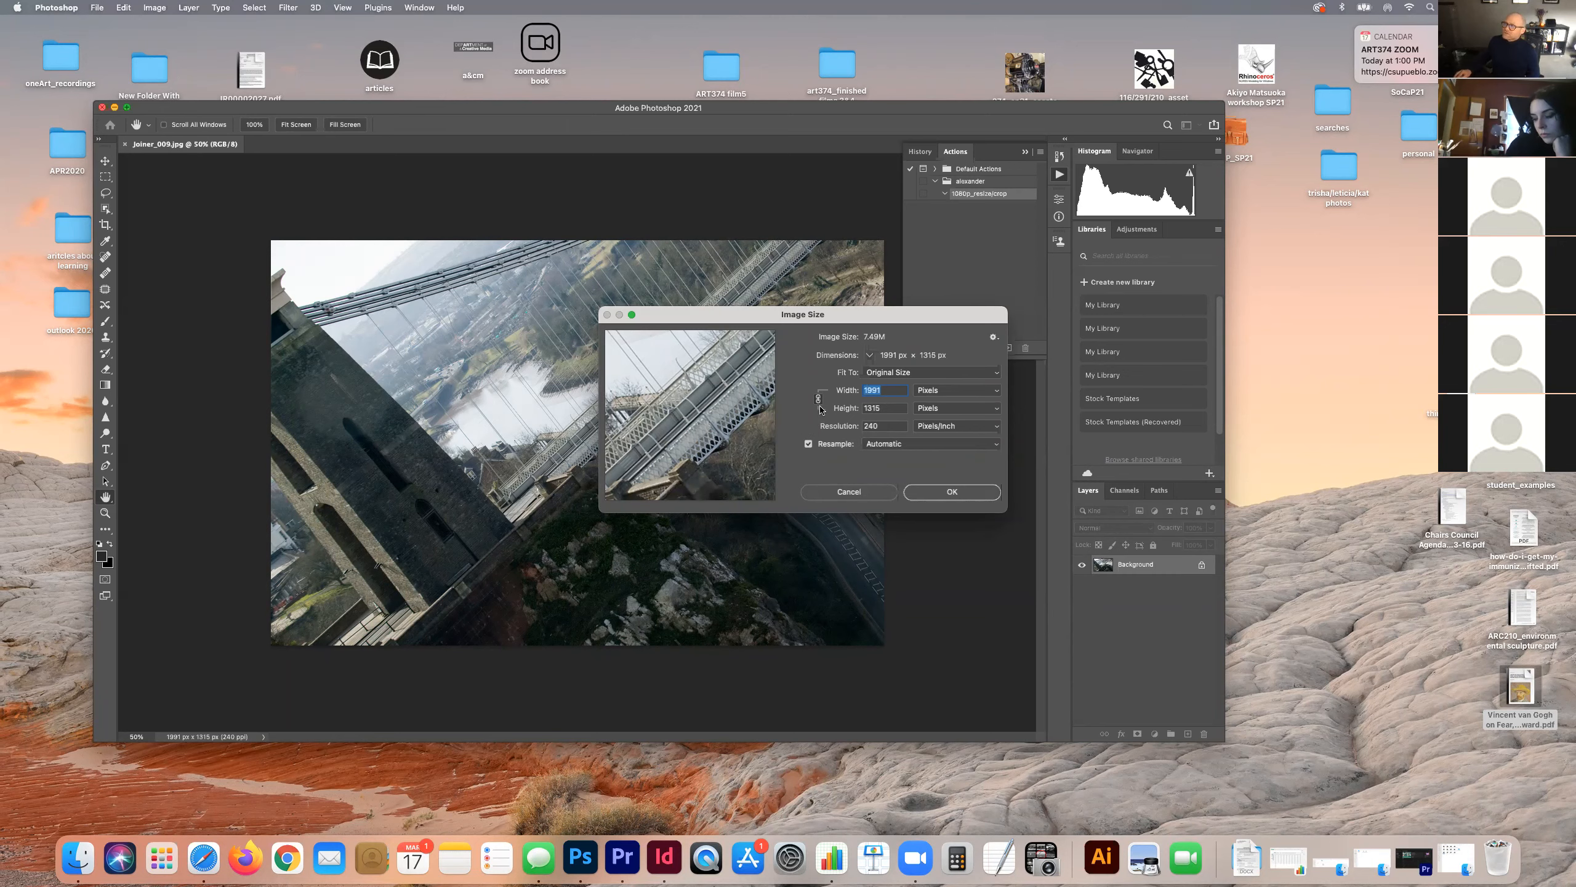
pyautogui.click(818, 398)
pyautogui.click(818, 398)
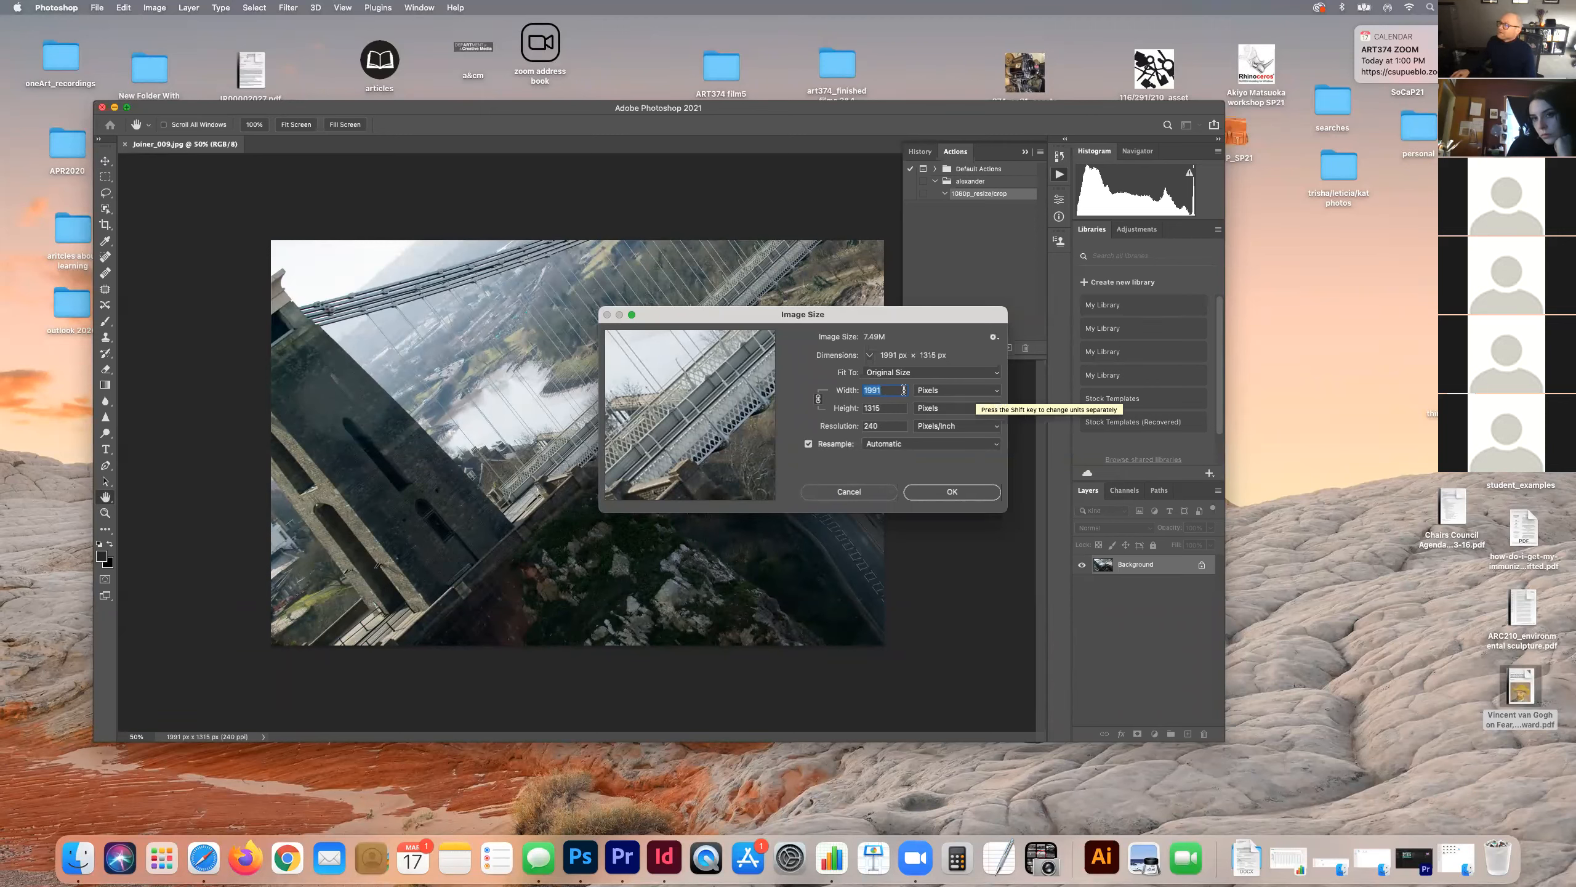
# Step: Try inches as the unit for the image width and height and return to pixels
pyautogui.click(931, 390)
pyautogui.click(937, 409)
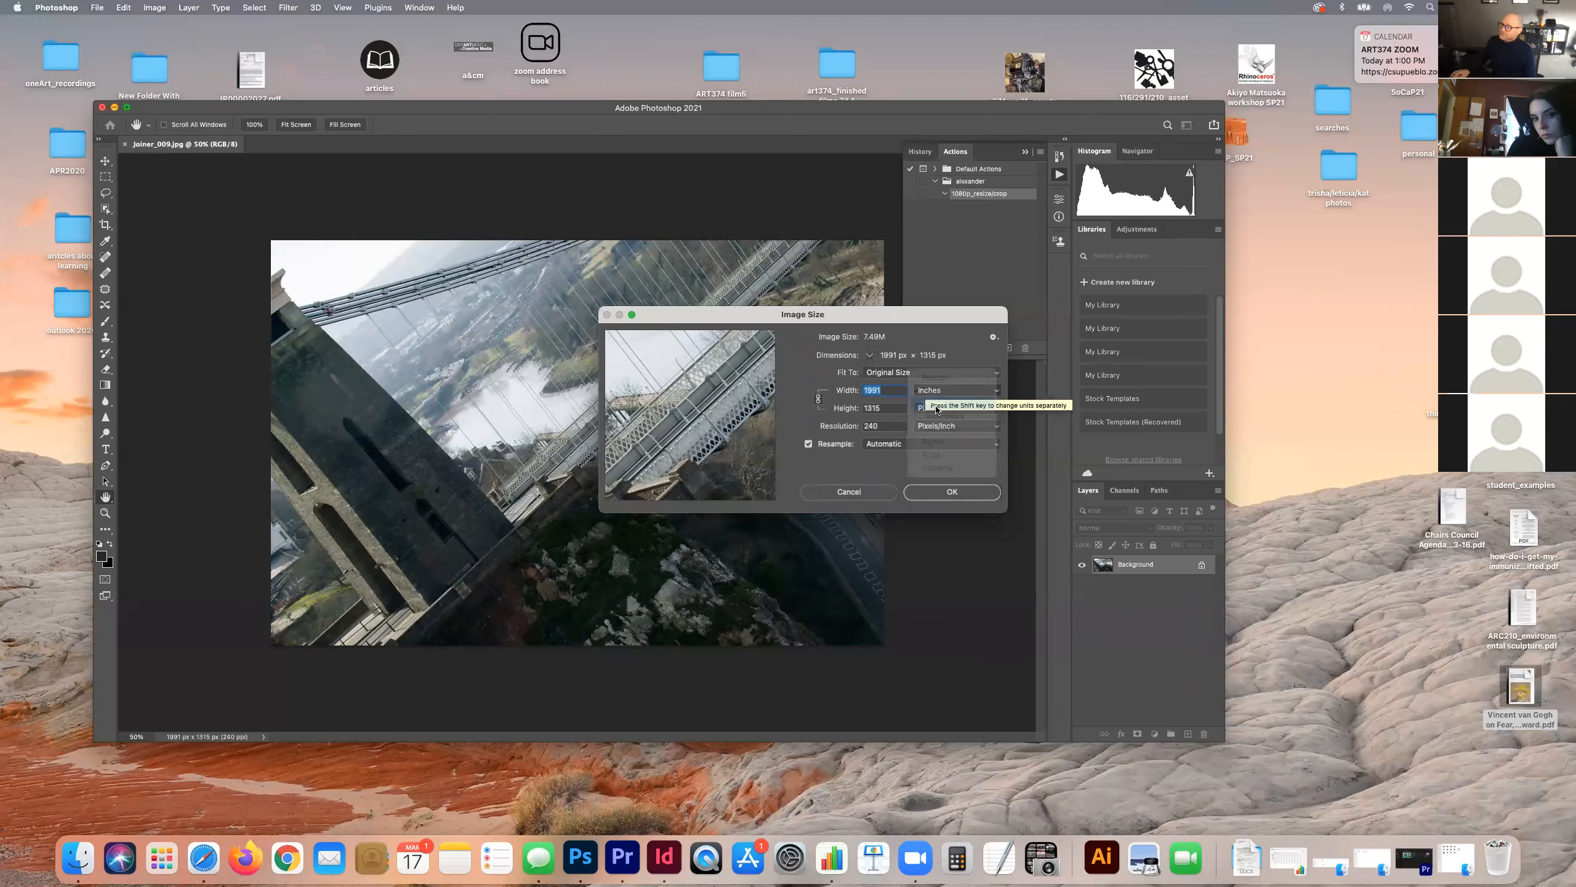
pyautogui.click(937, 390)
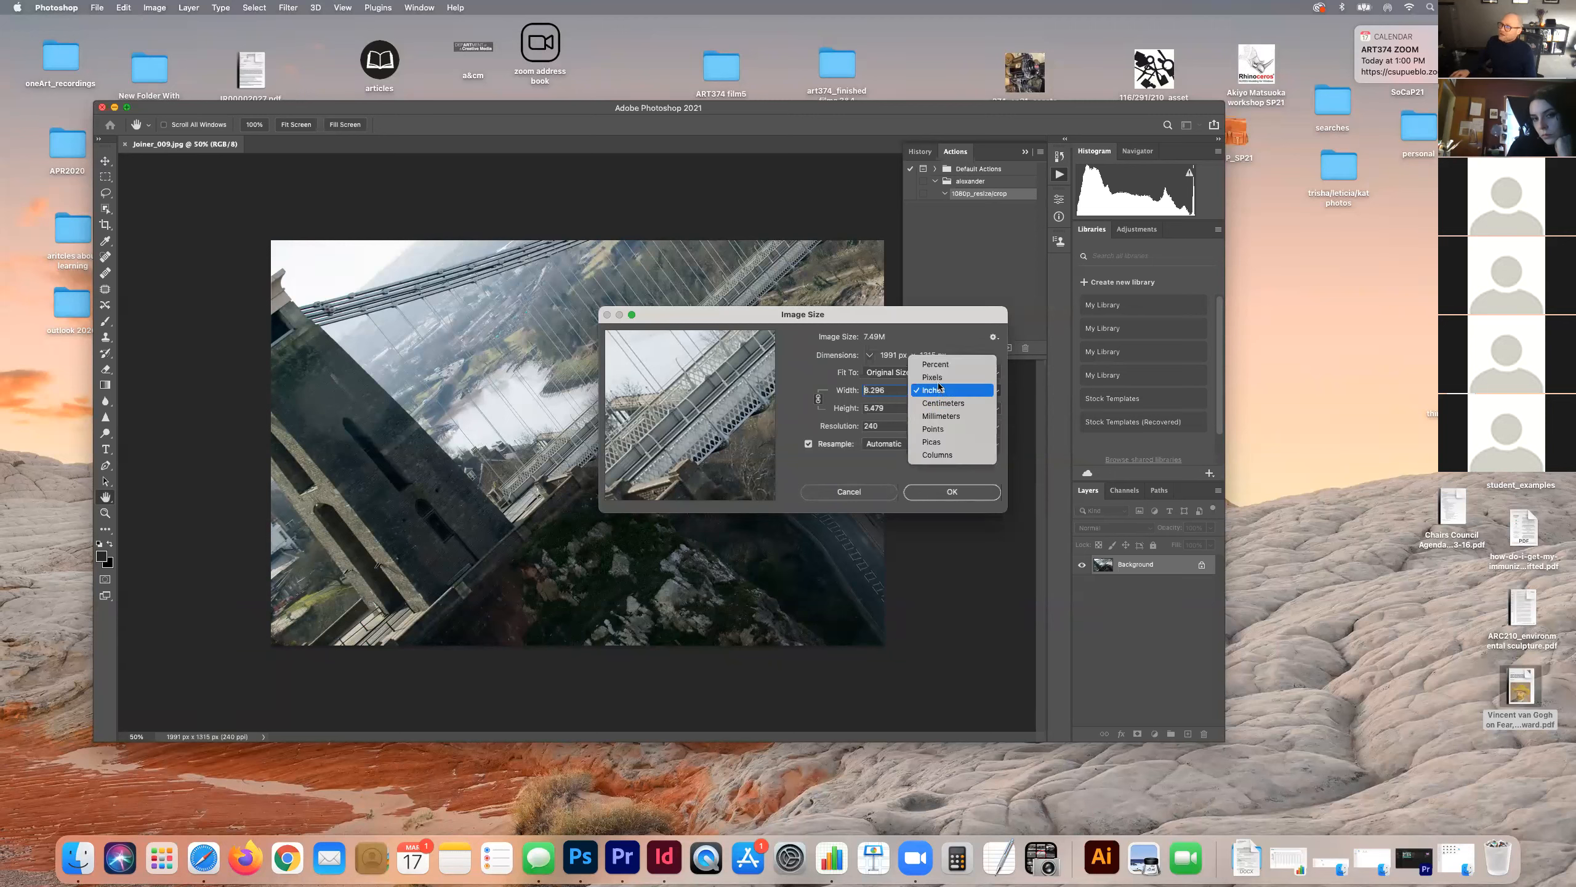
pyautogui.click(939, 380)
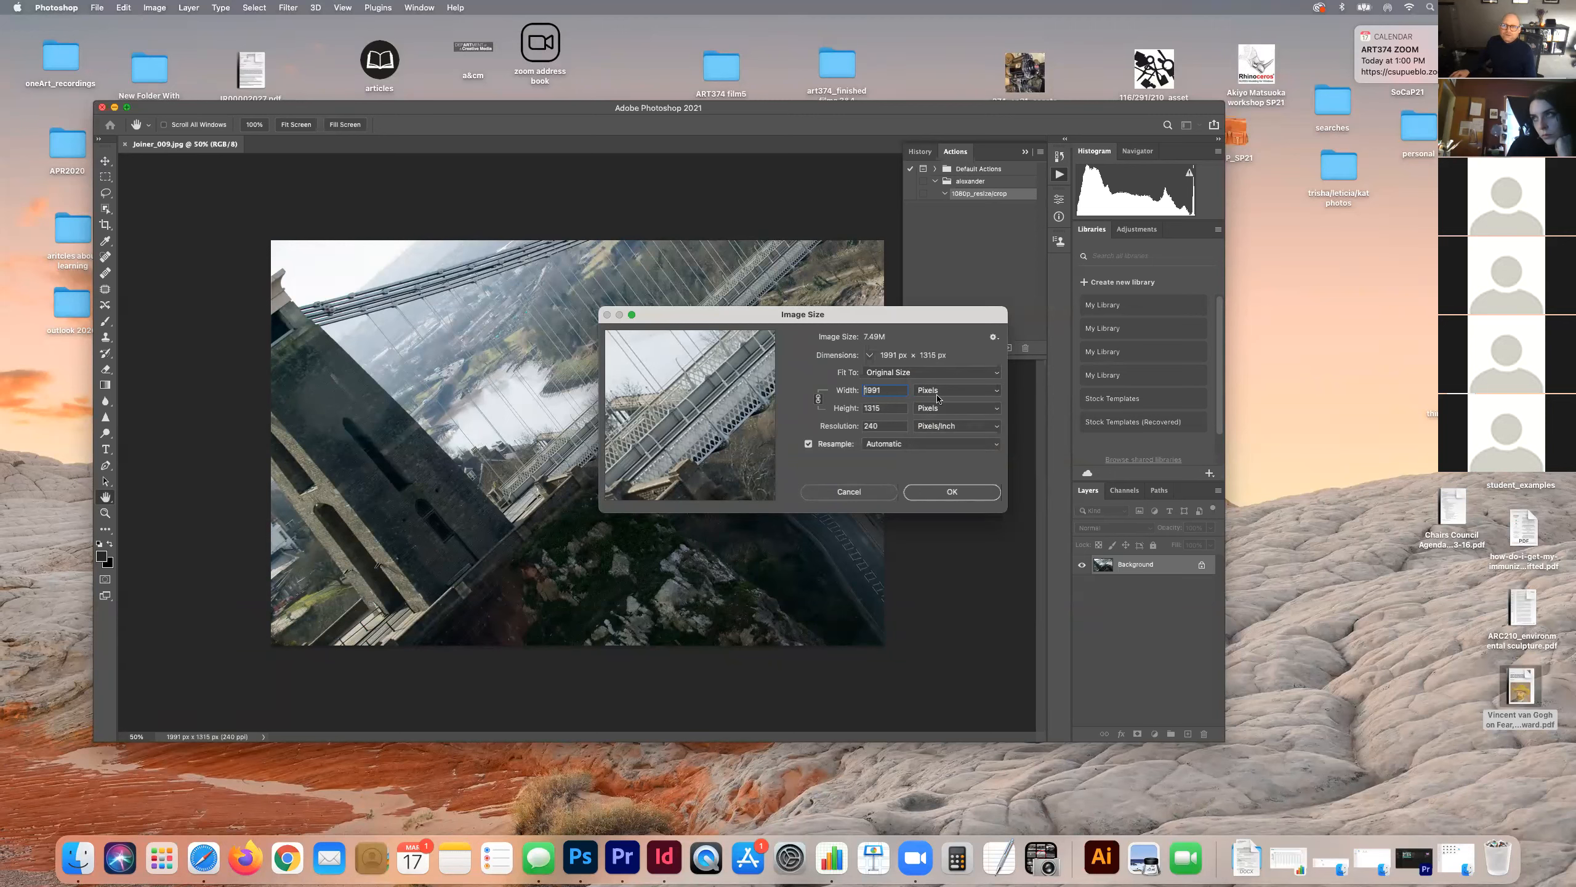
pyautogui.click(940, 397)
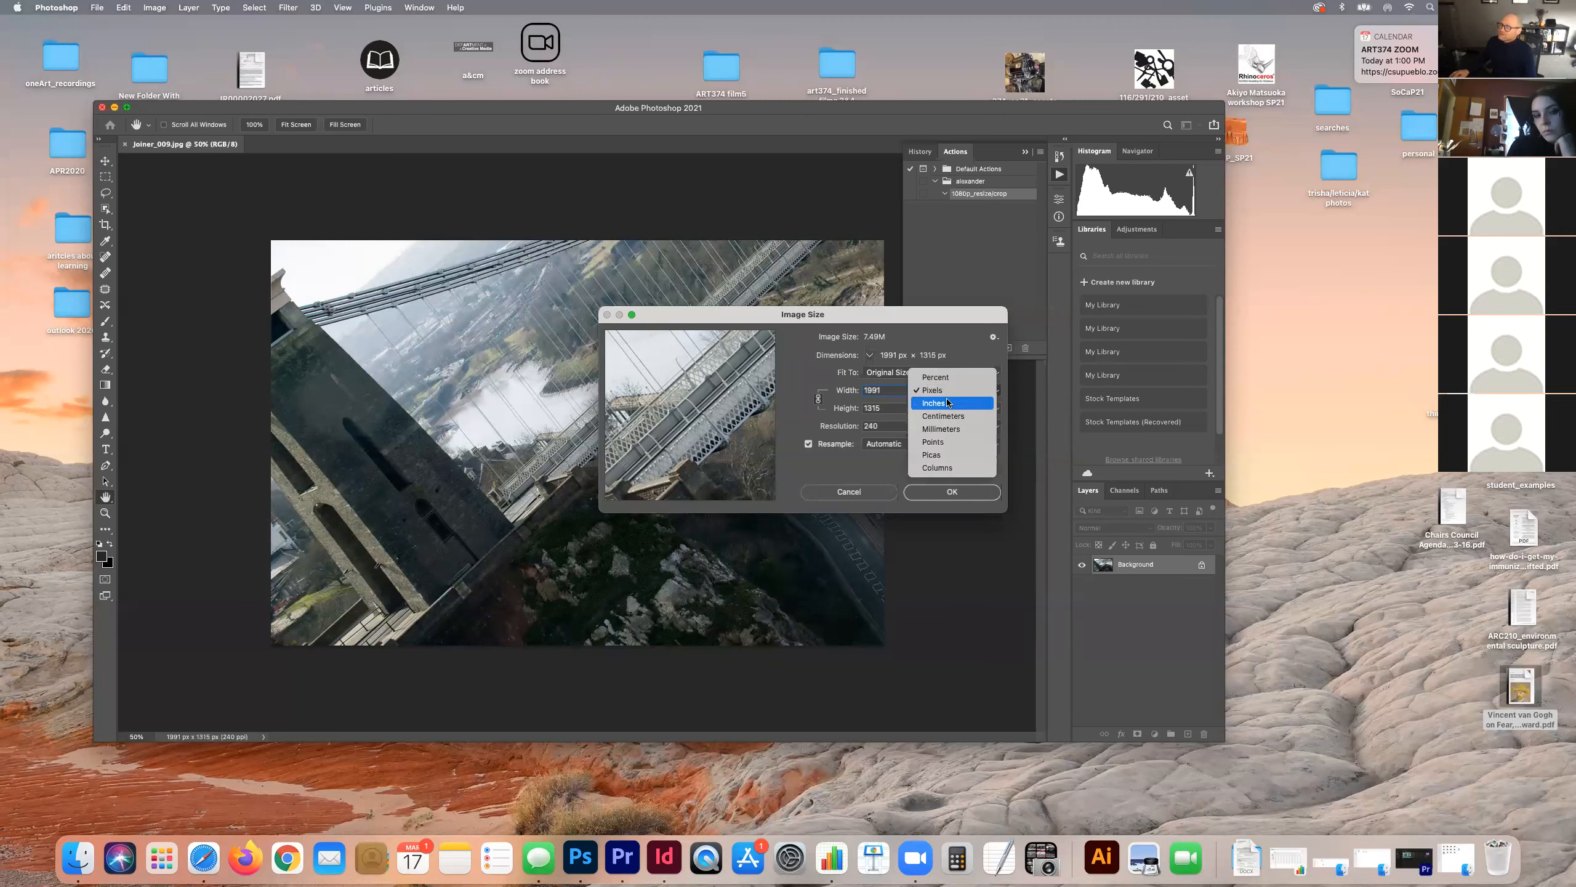
pyautogui.click(947, 403)
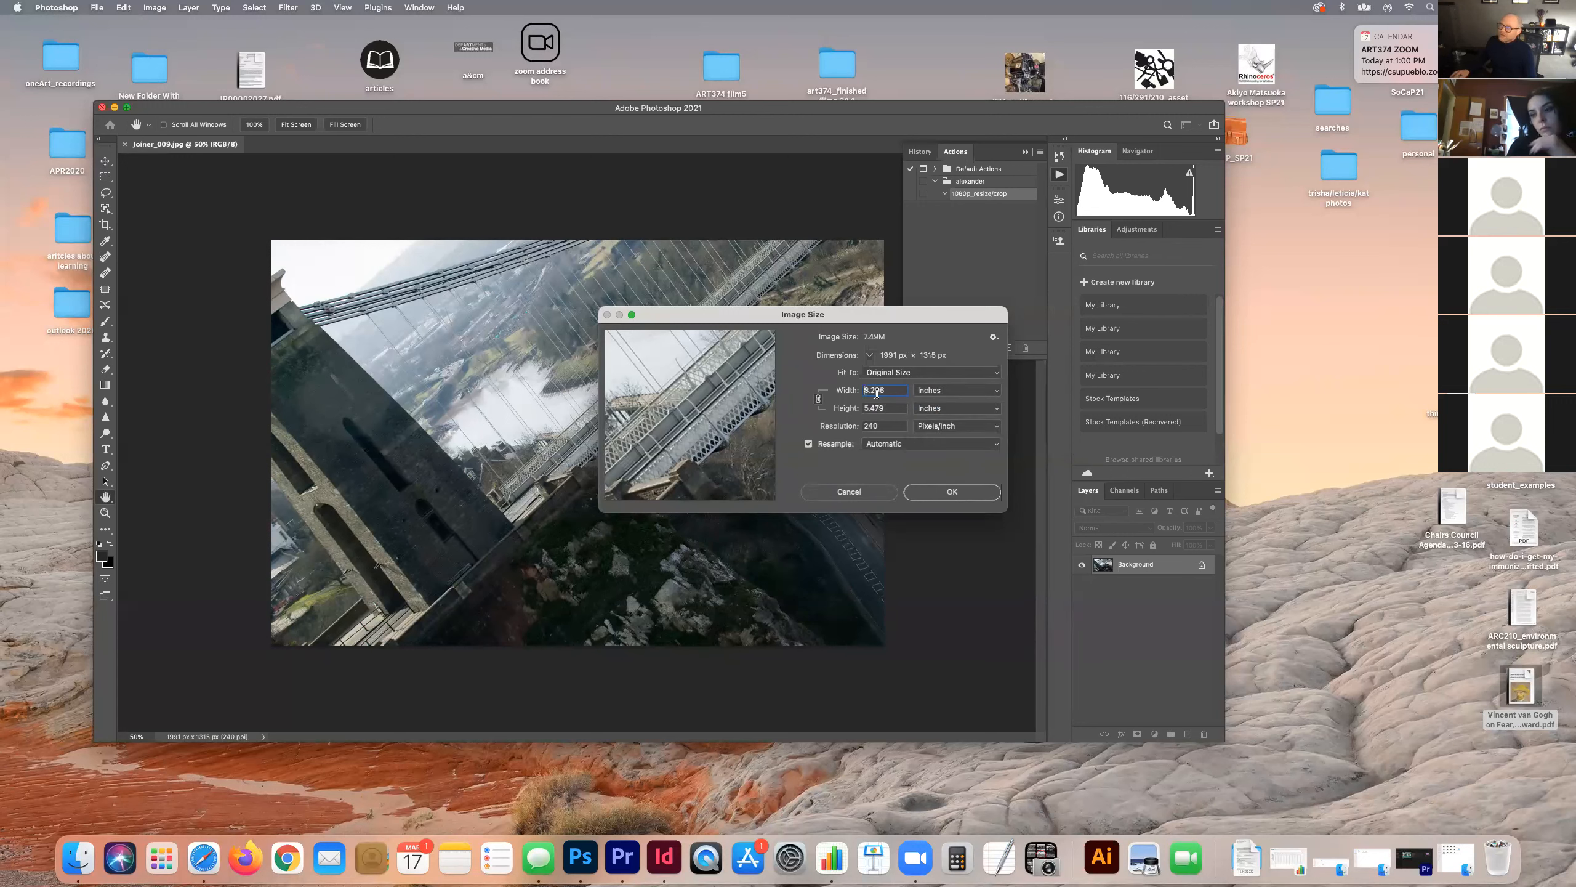
pyautogui.click(934, 390)
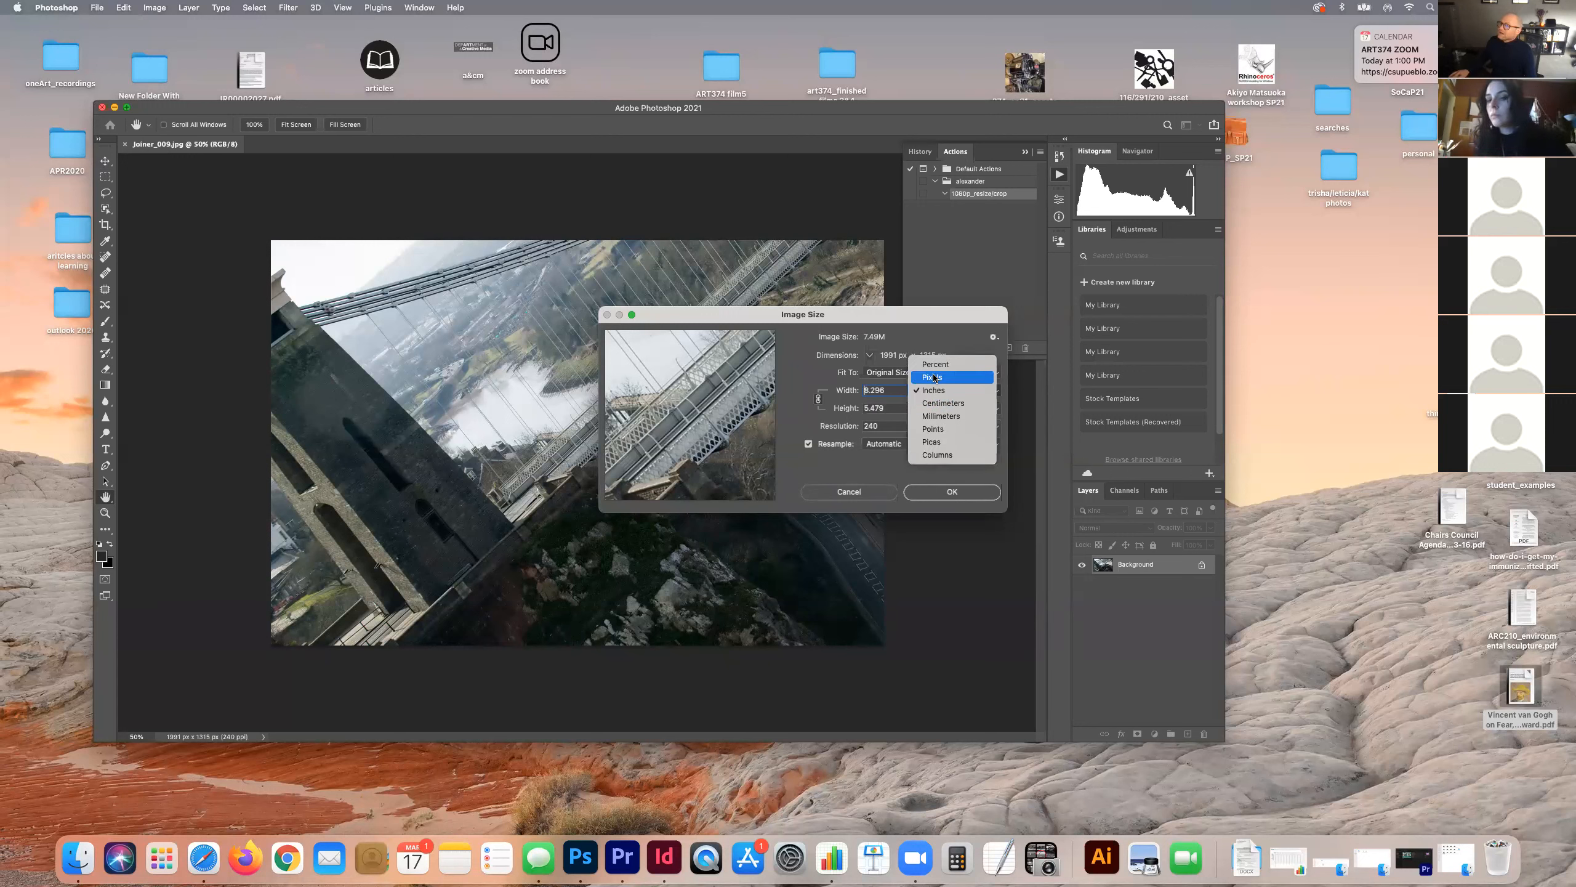
pyautogui.click(934, 377)
# Step: Resize the image to 1920 pixels wide and inspect the settings of the recorded Image Size step in the action
pyautogui.doubleClick(882, 389)
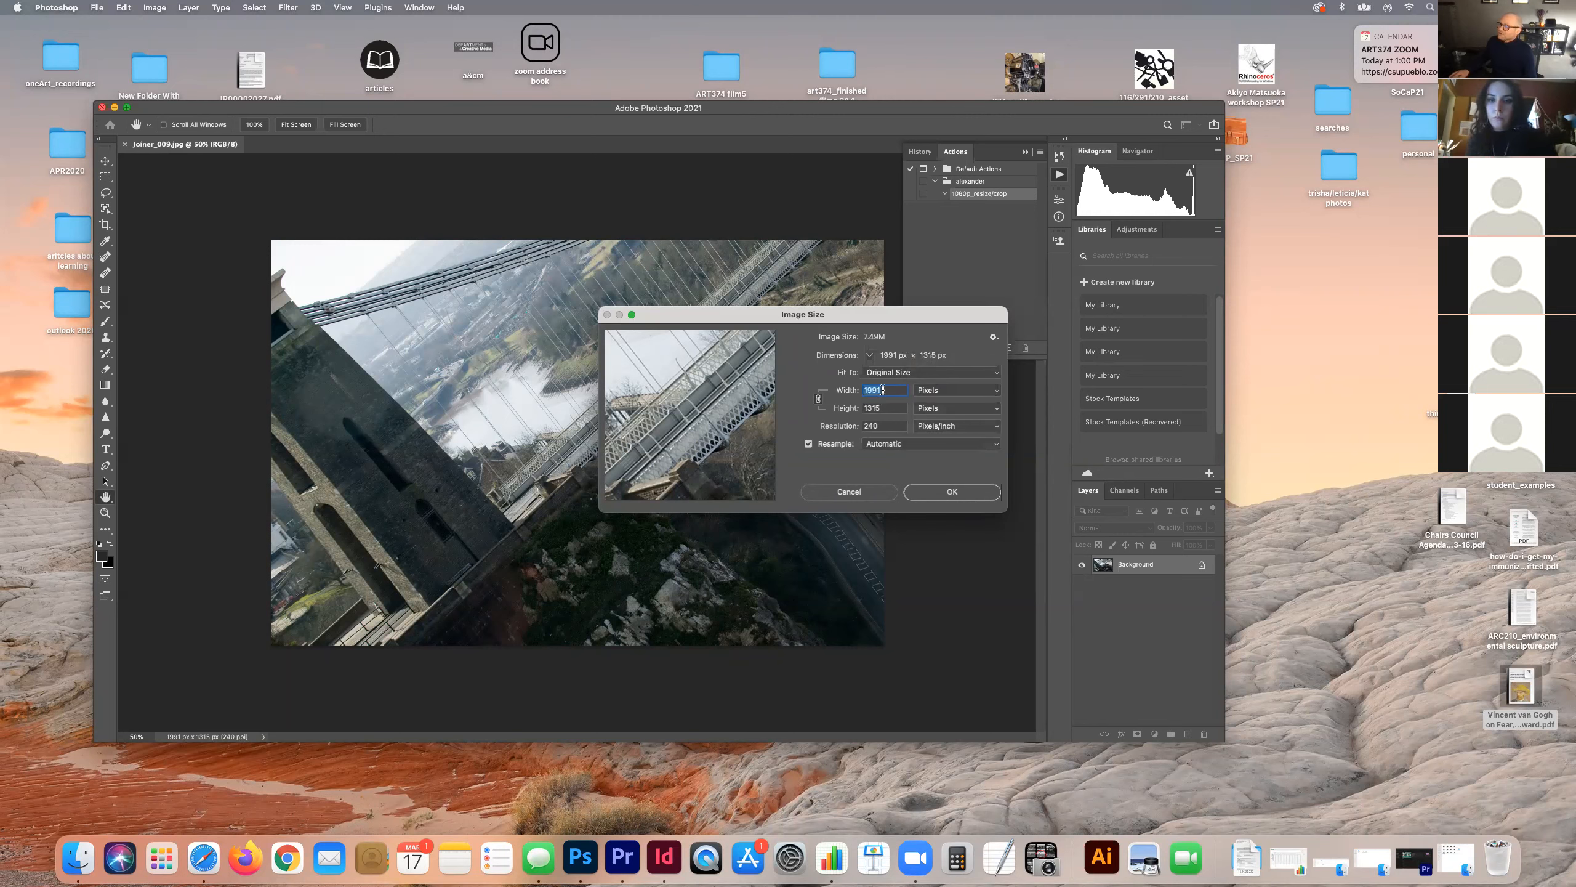
pyautogui.write('19')
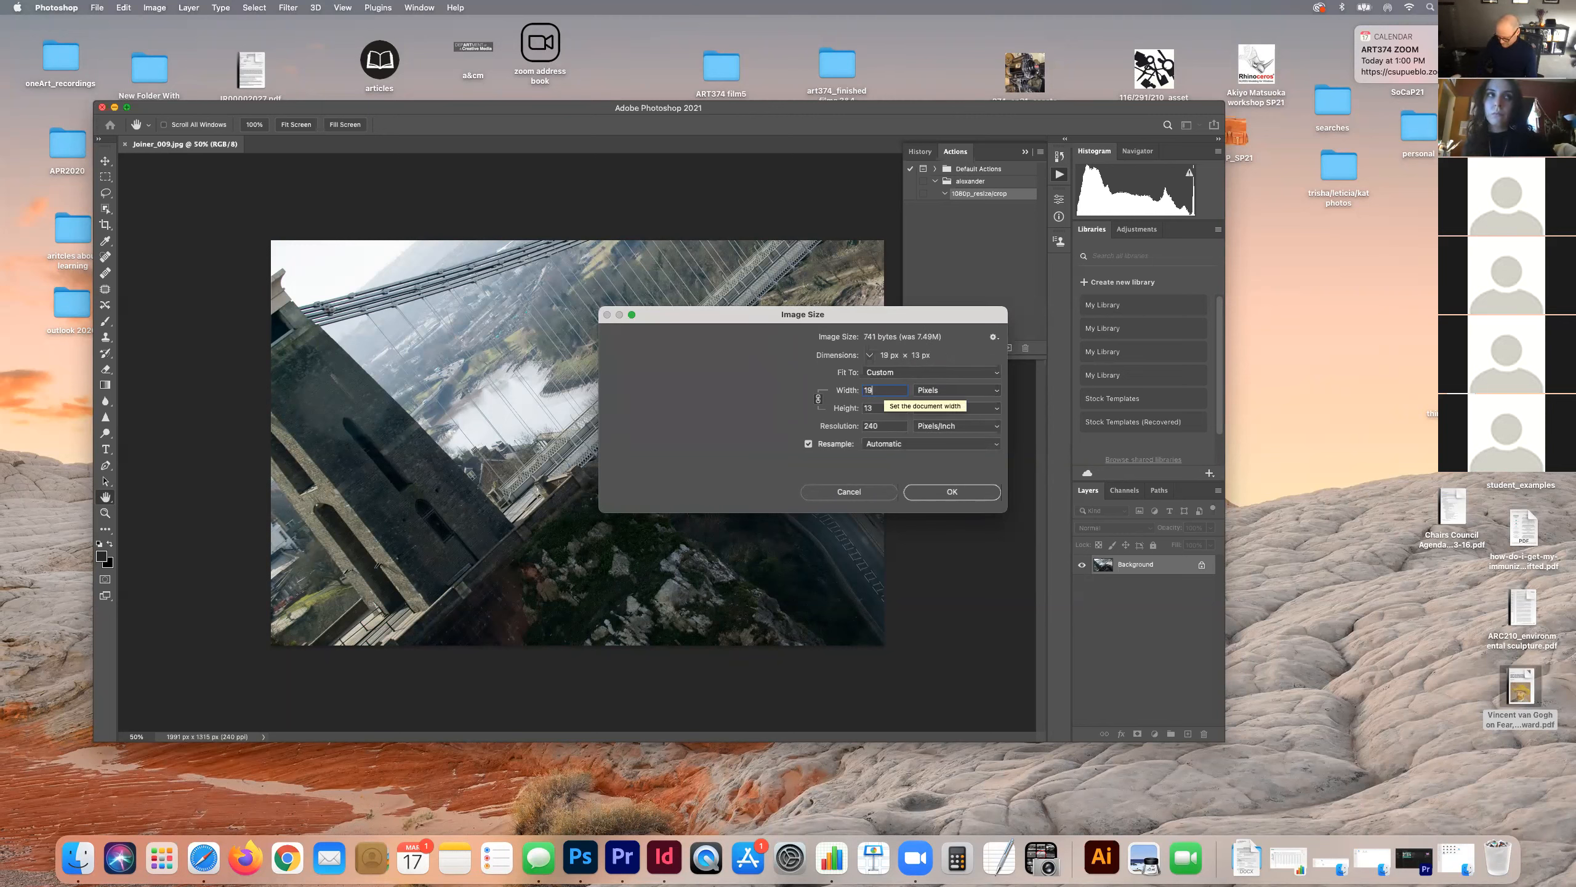
pyautogui.write('20')
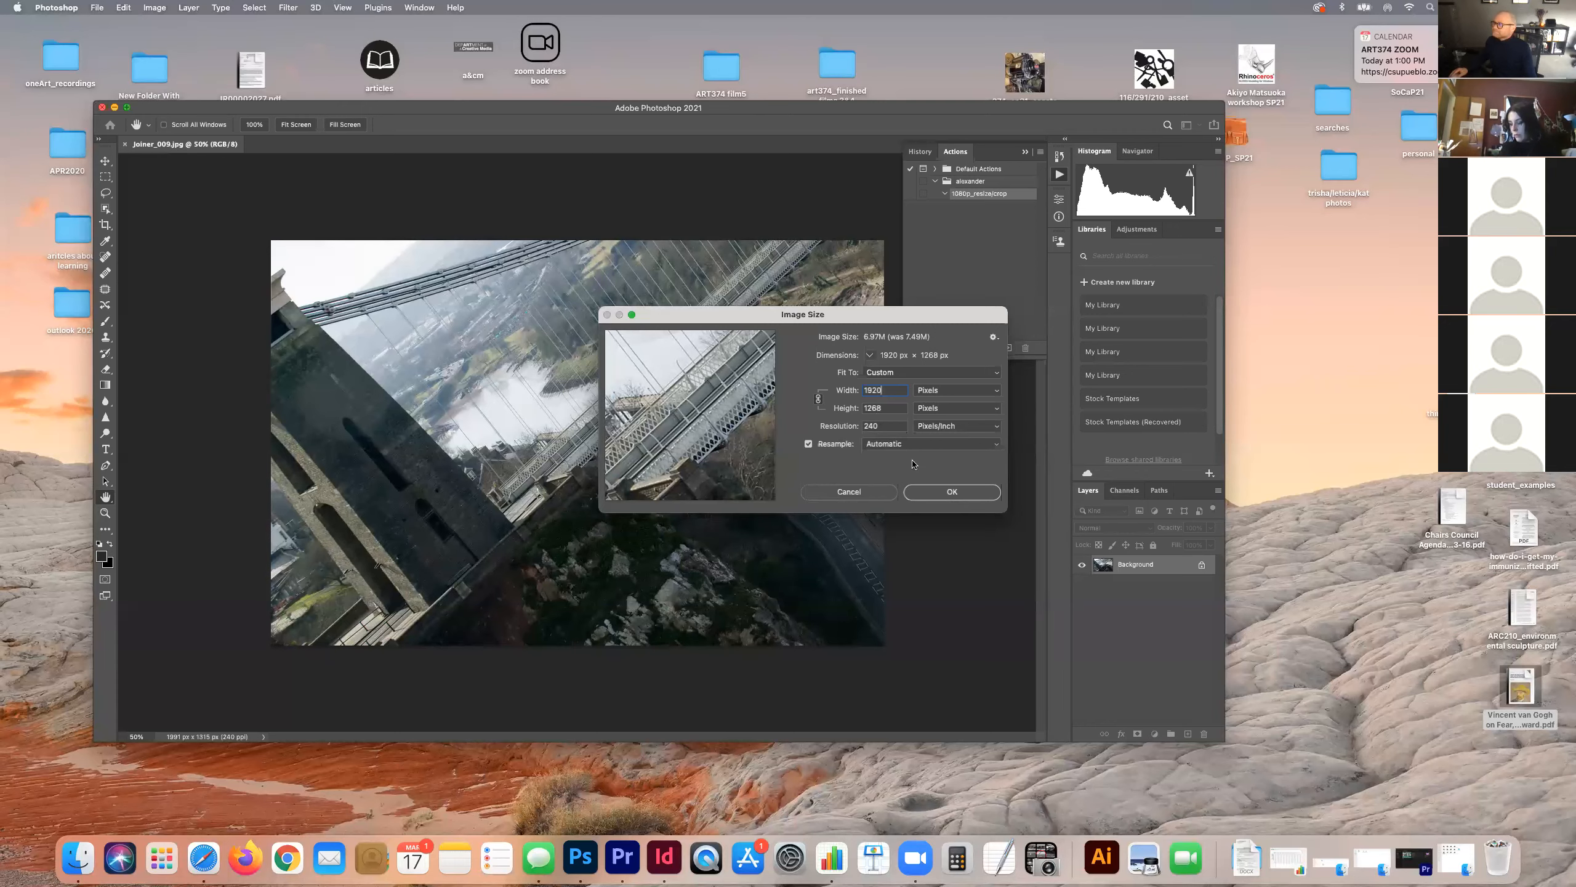
pyautogui.click(937, 492)
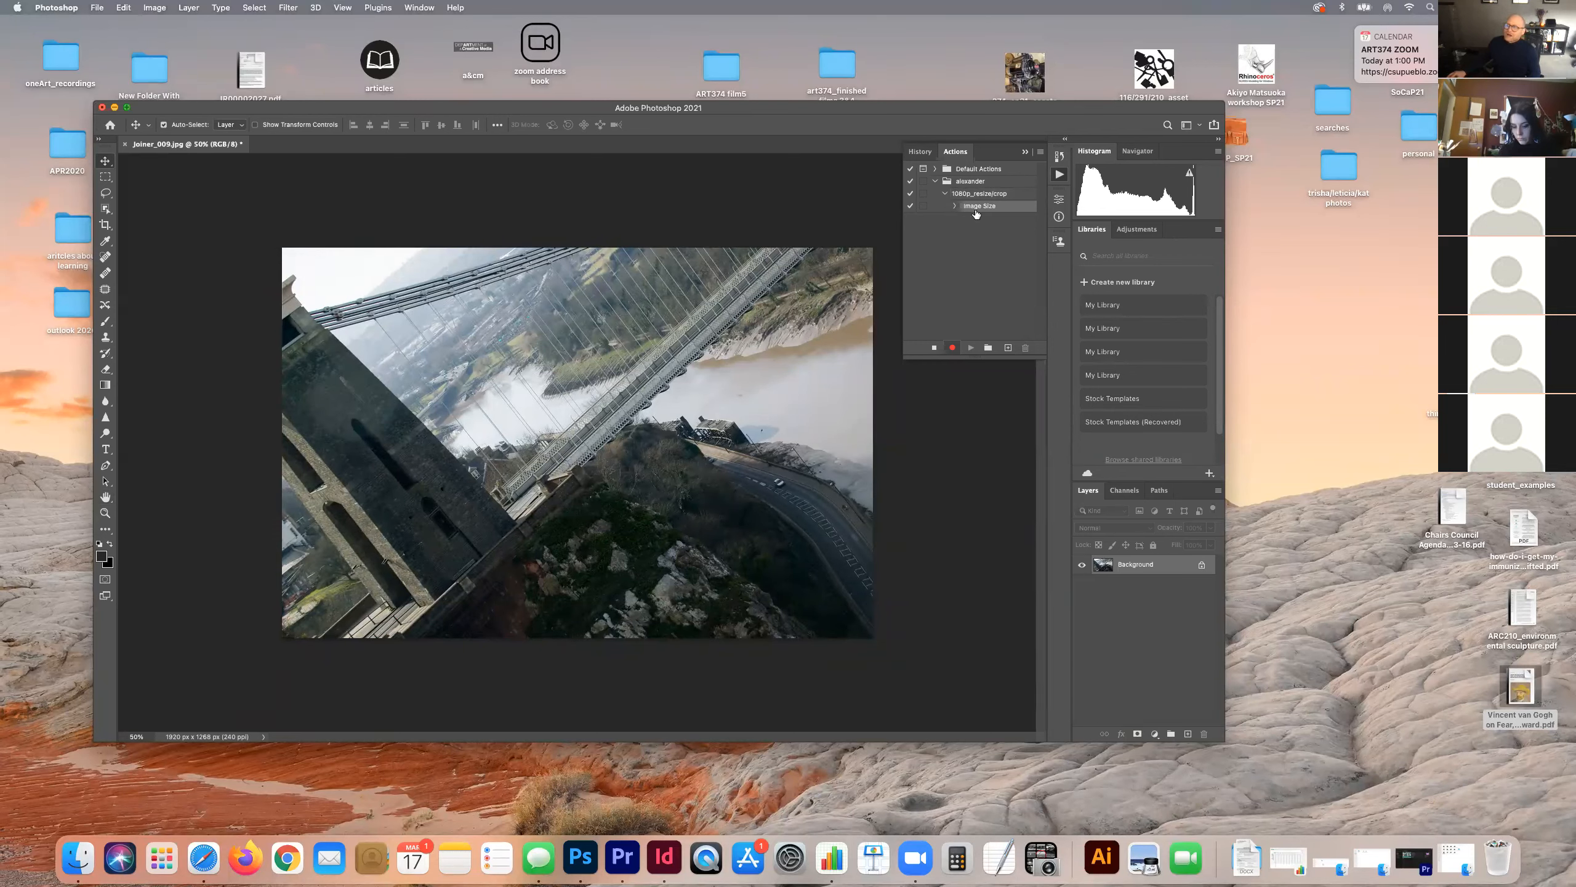
pyautogui.click(955, 205)
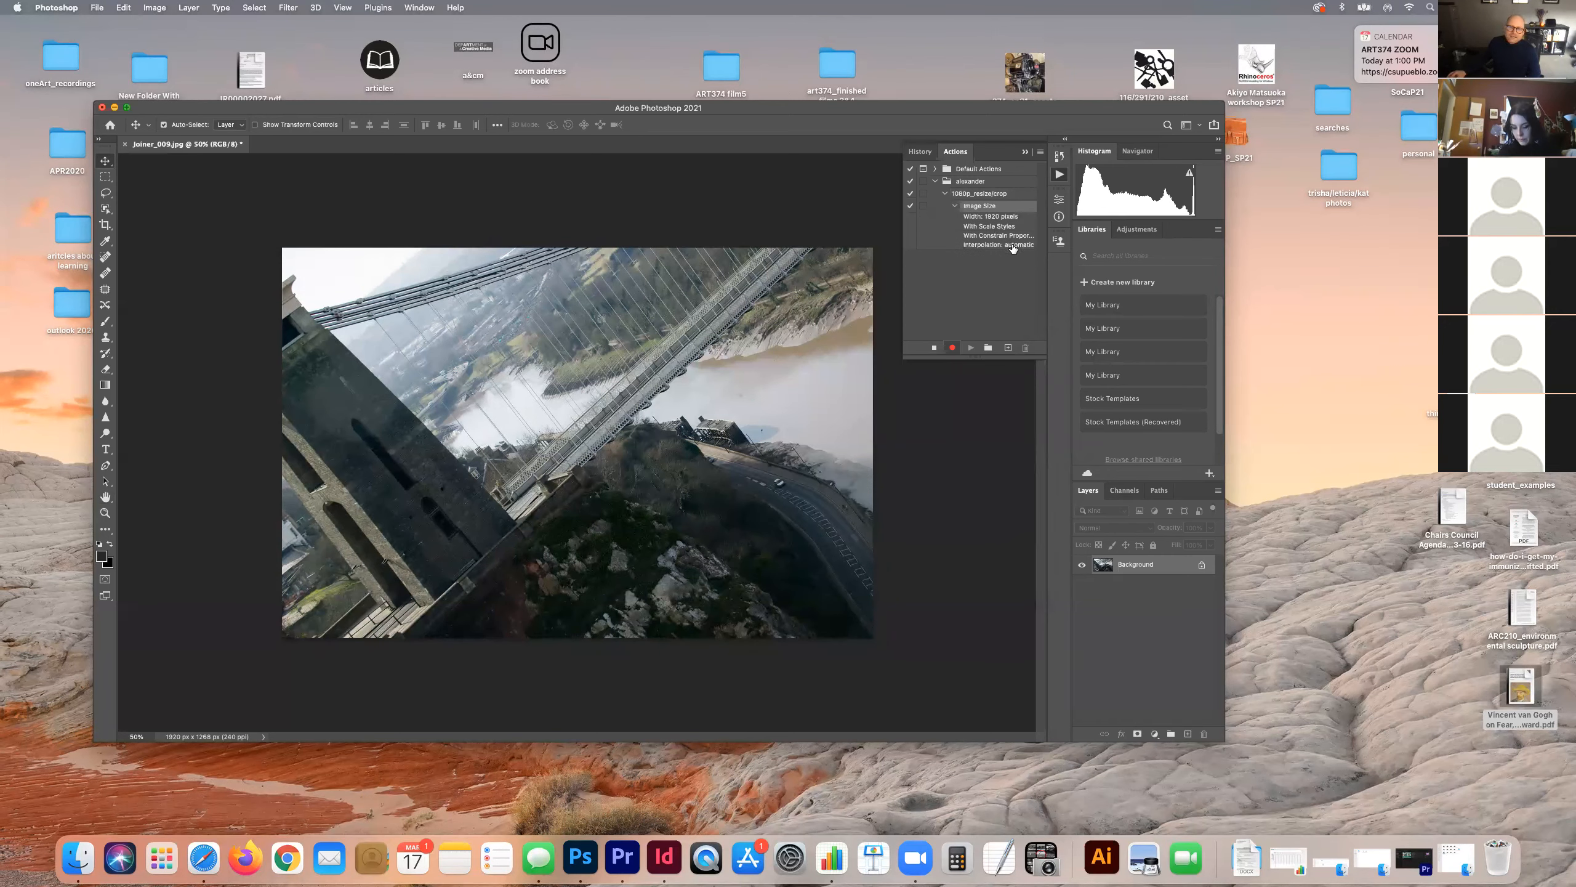
pyautogui.click(954, 205)
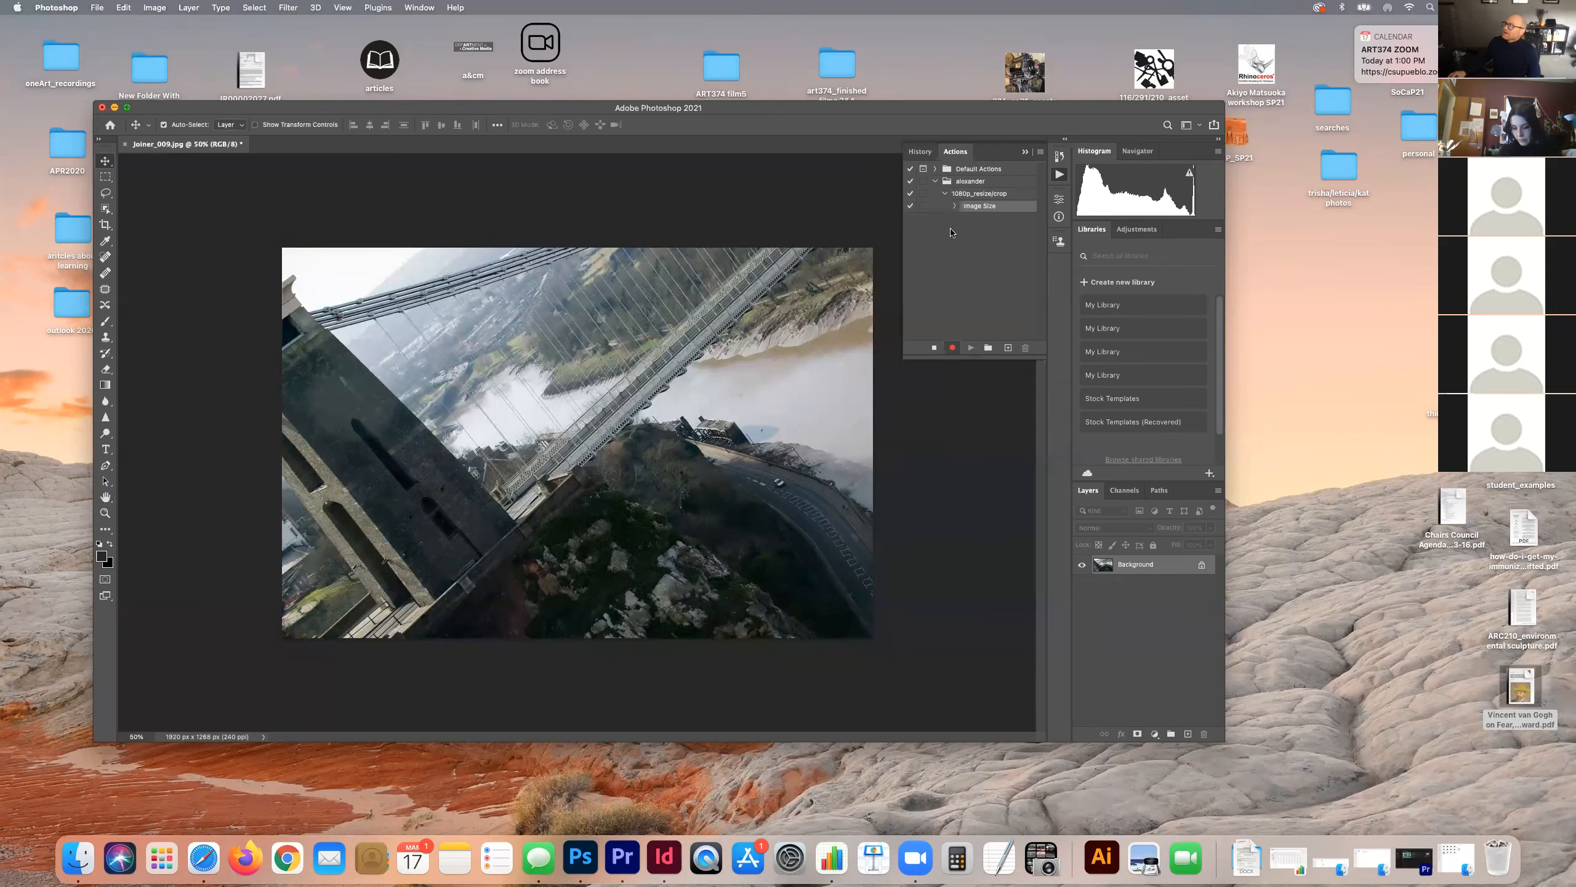
# Step: Crop the canvas to a height of 1080 pixels around the center anchor and accept the clipping
pyautogui.click(141, 6)
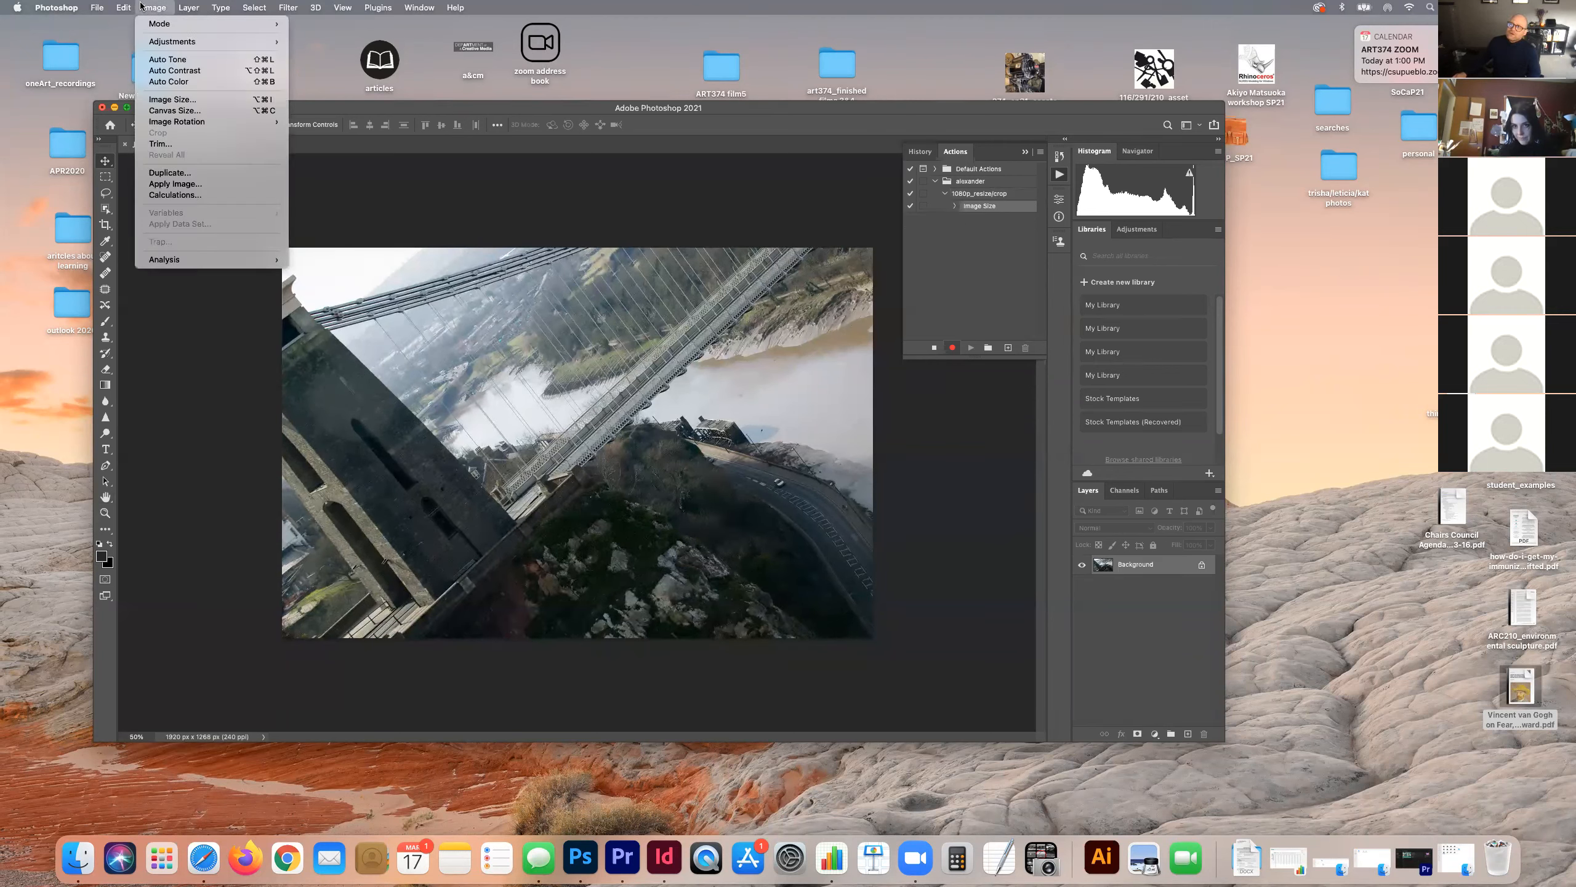
pyautogui.click(168, 111)
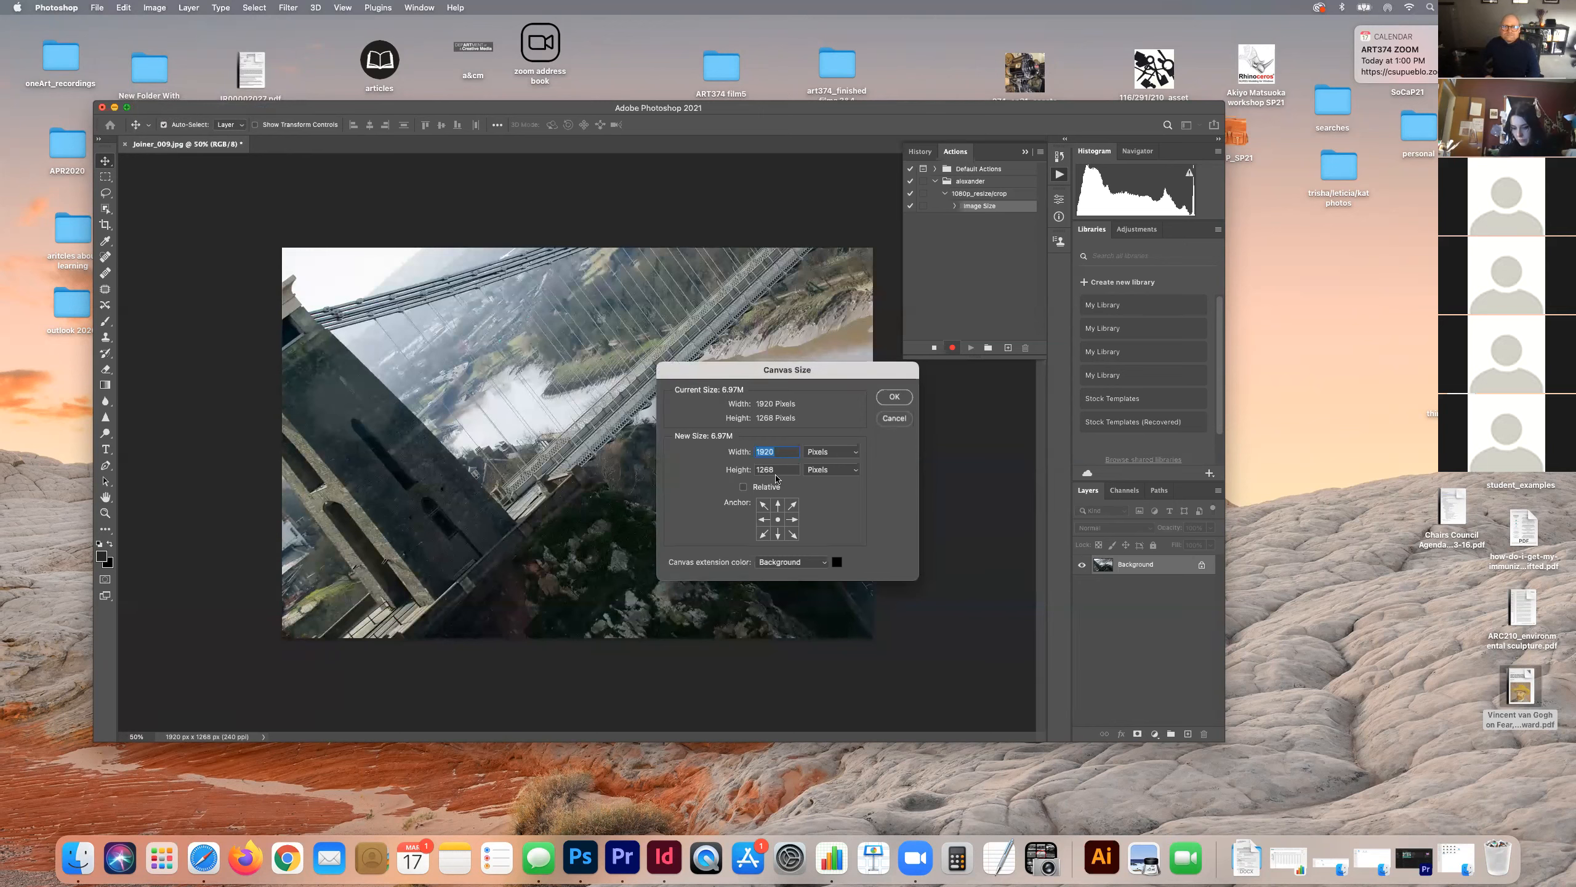
pyautogui.doubleClick(775, 468)
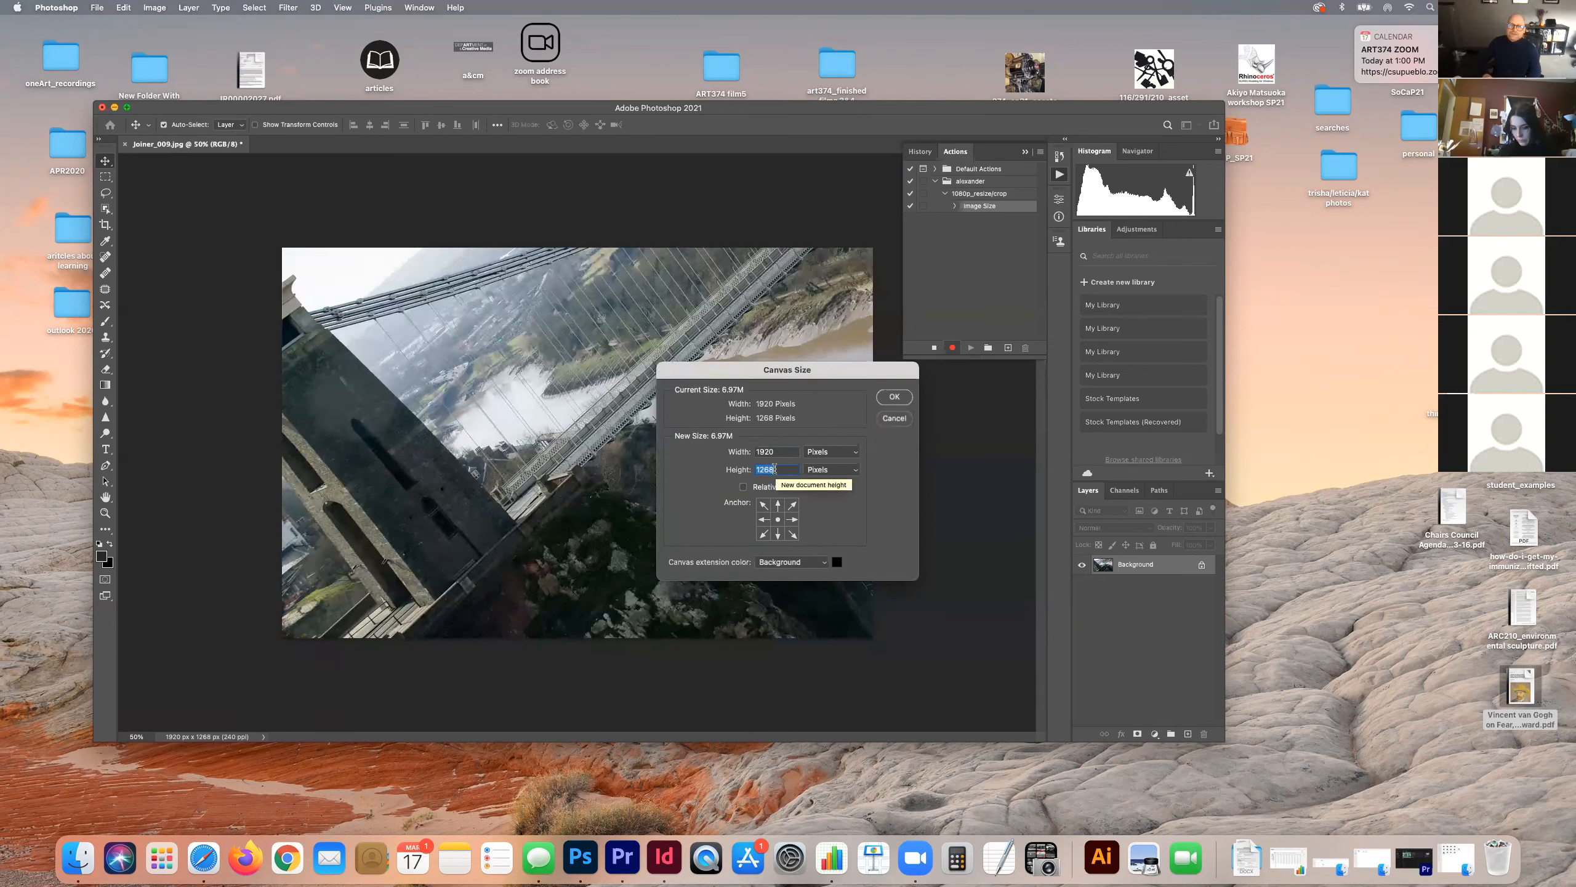
pyautogui.write('1080')
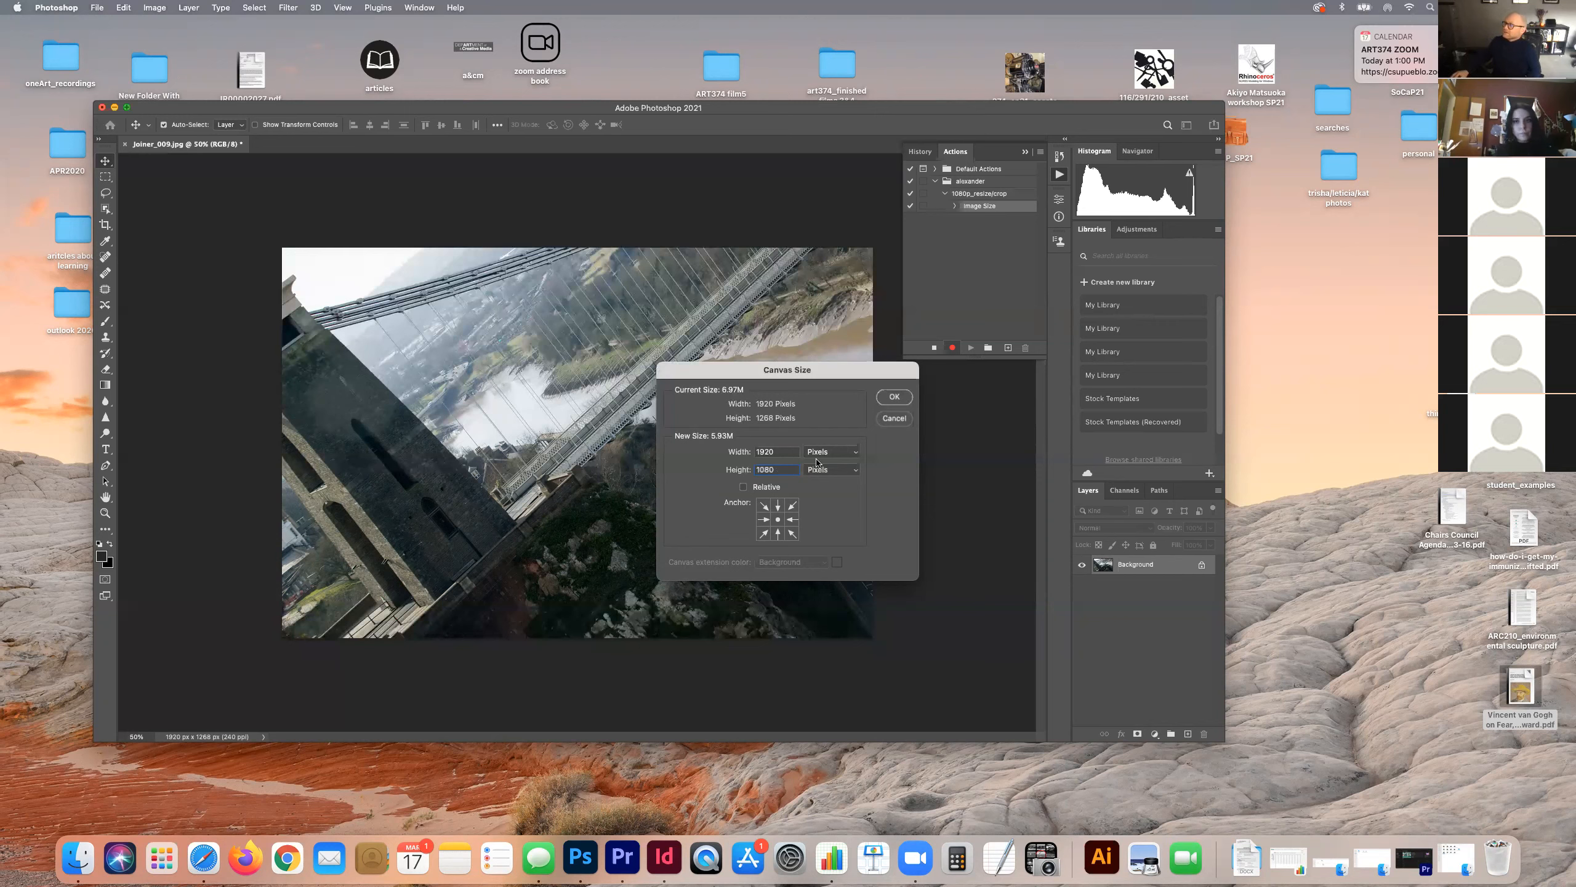
pyautogui.click(887, 398)
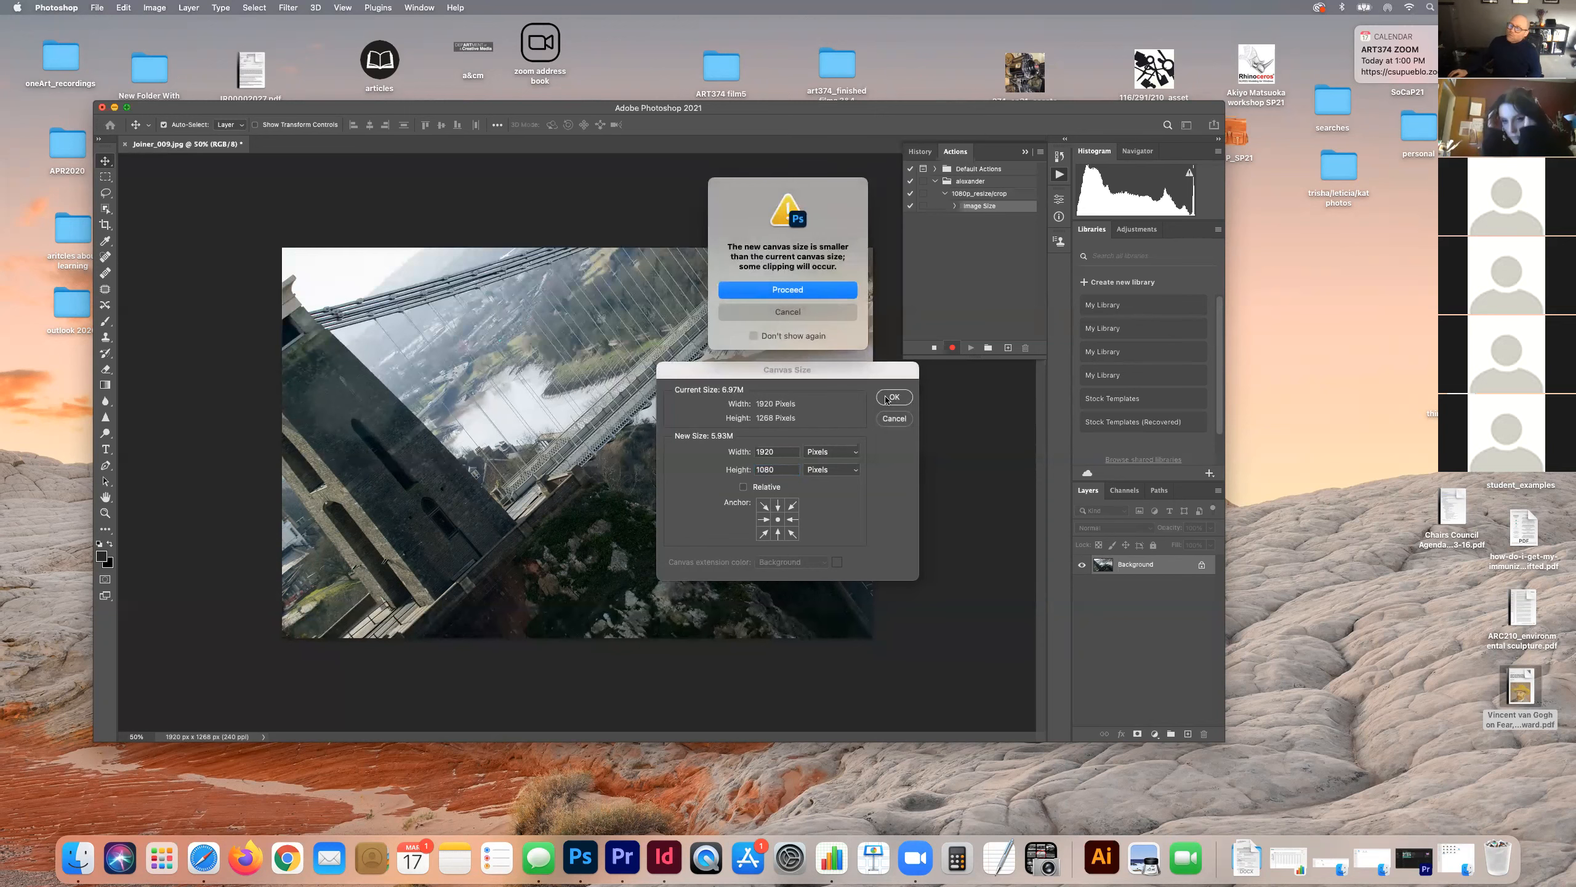
pyautogui.click(750, 291)
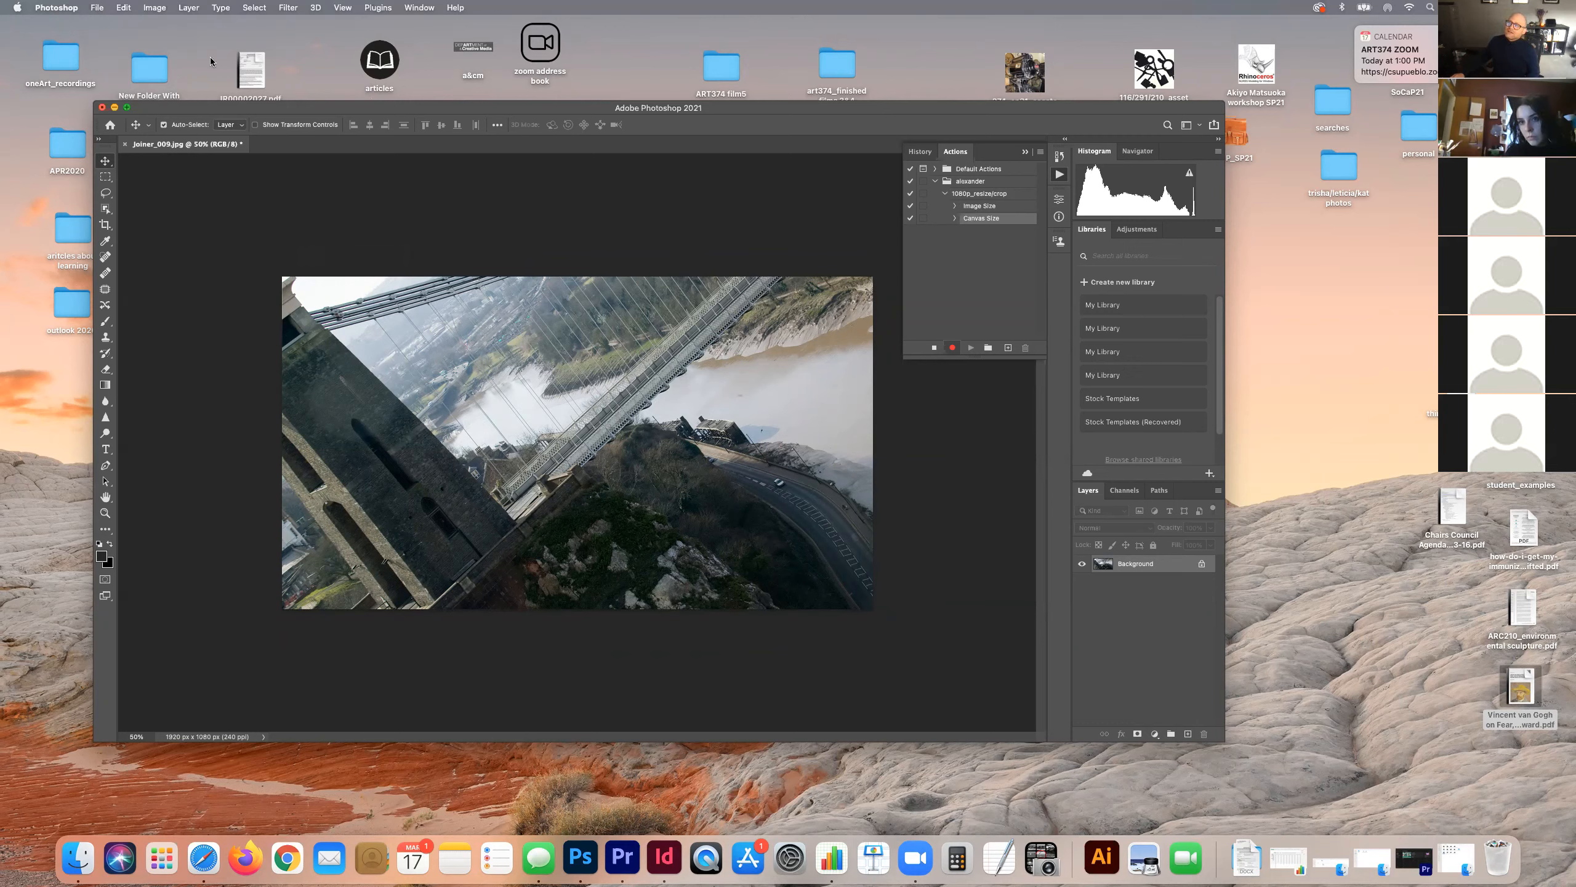
# Step: Open the Save for Web (Legacy) export for the cropped image and move its dialog clear of the screen edge
pyautogui.click(97, 7)
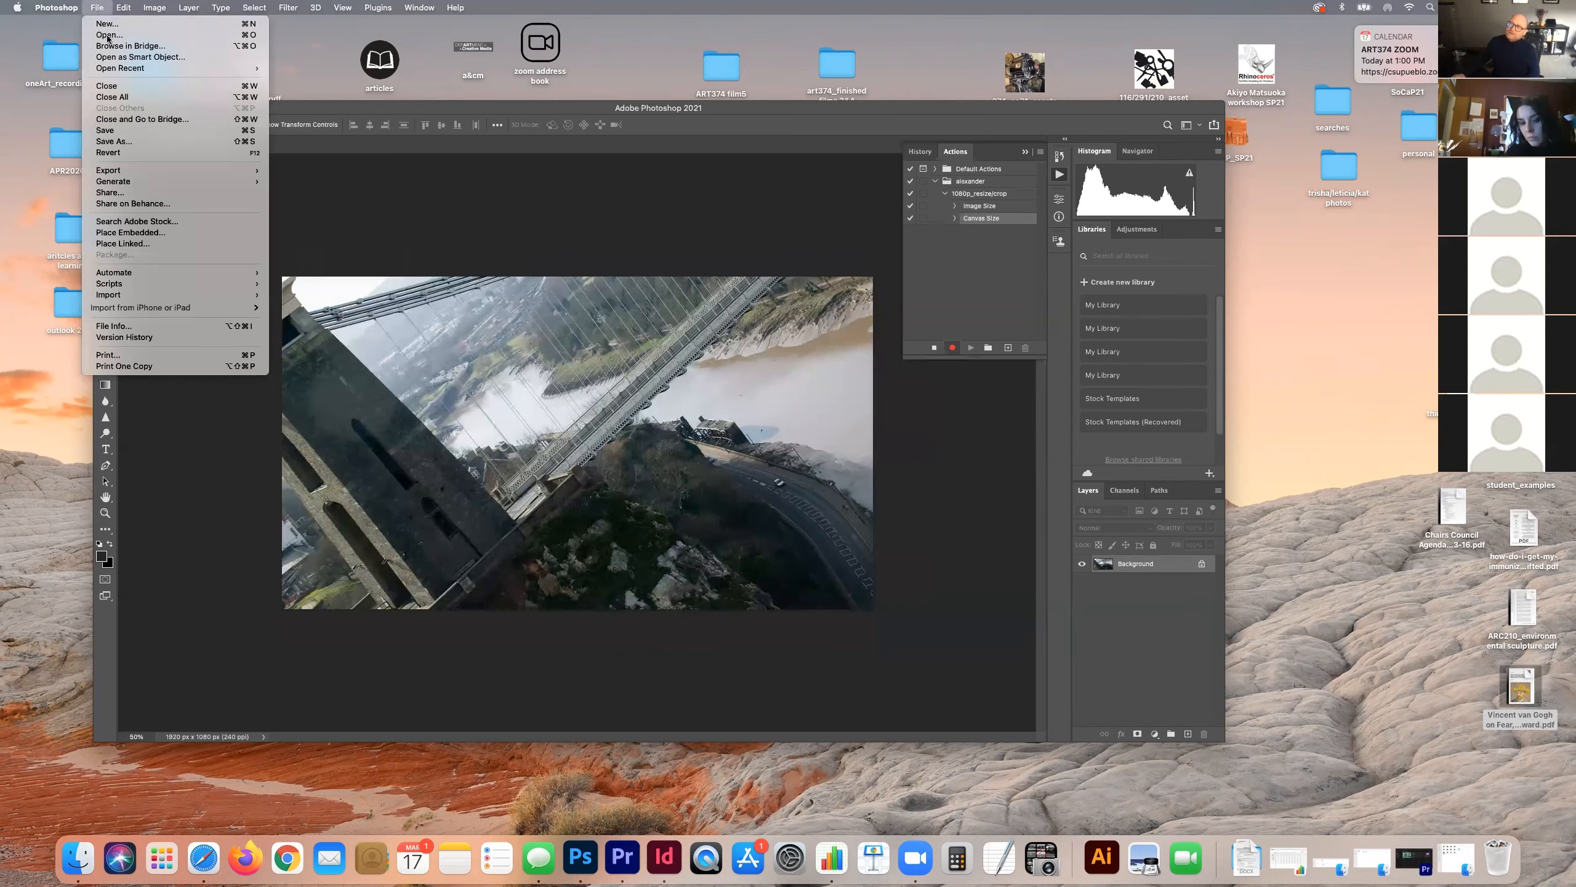
pyautogui.moveTo(205, 171)
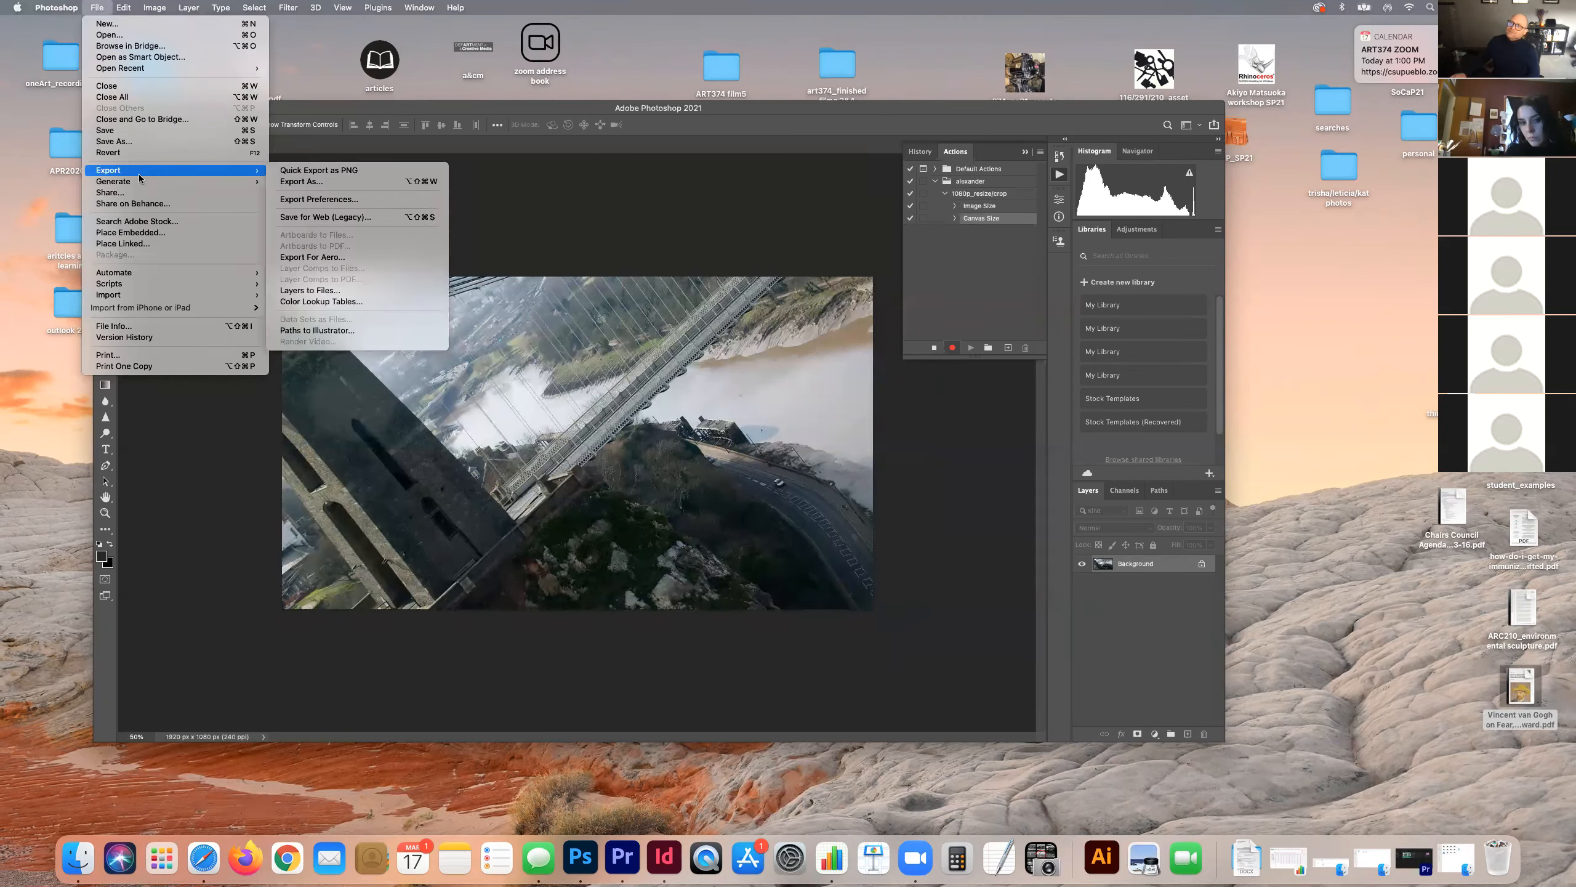
pyautogui.click(315, 215)
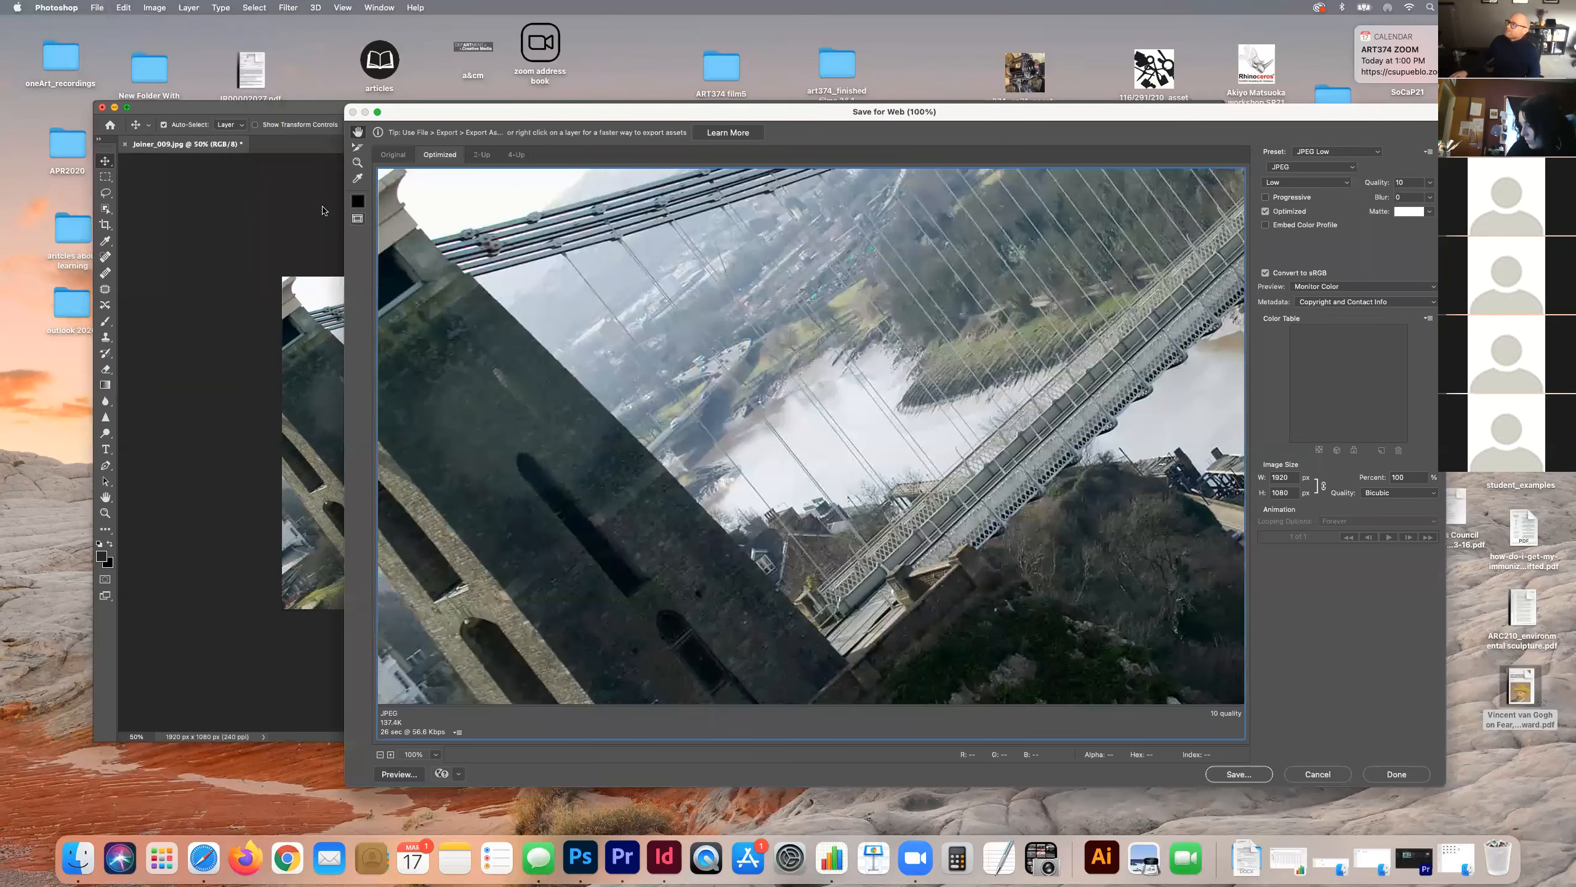
pyautogui.moveTo(204, 98); pyautogui.dragTo(120, 69)
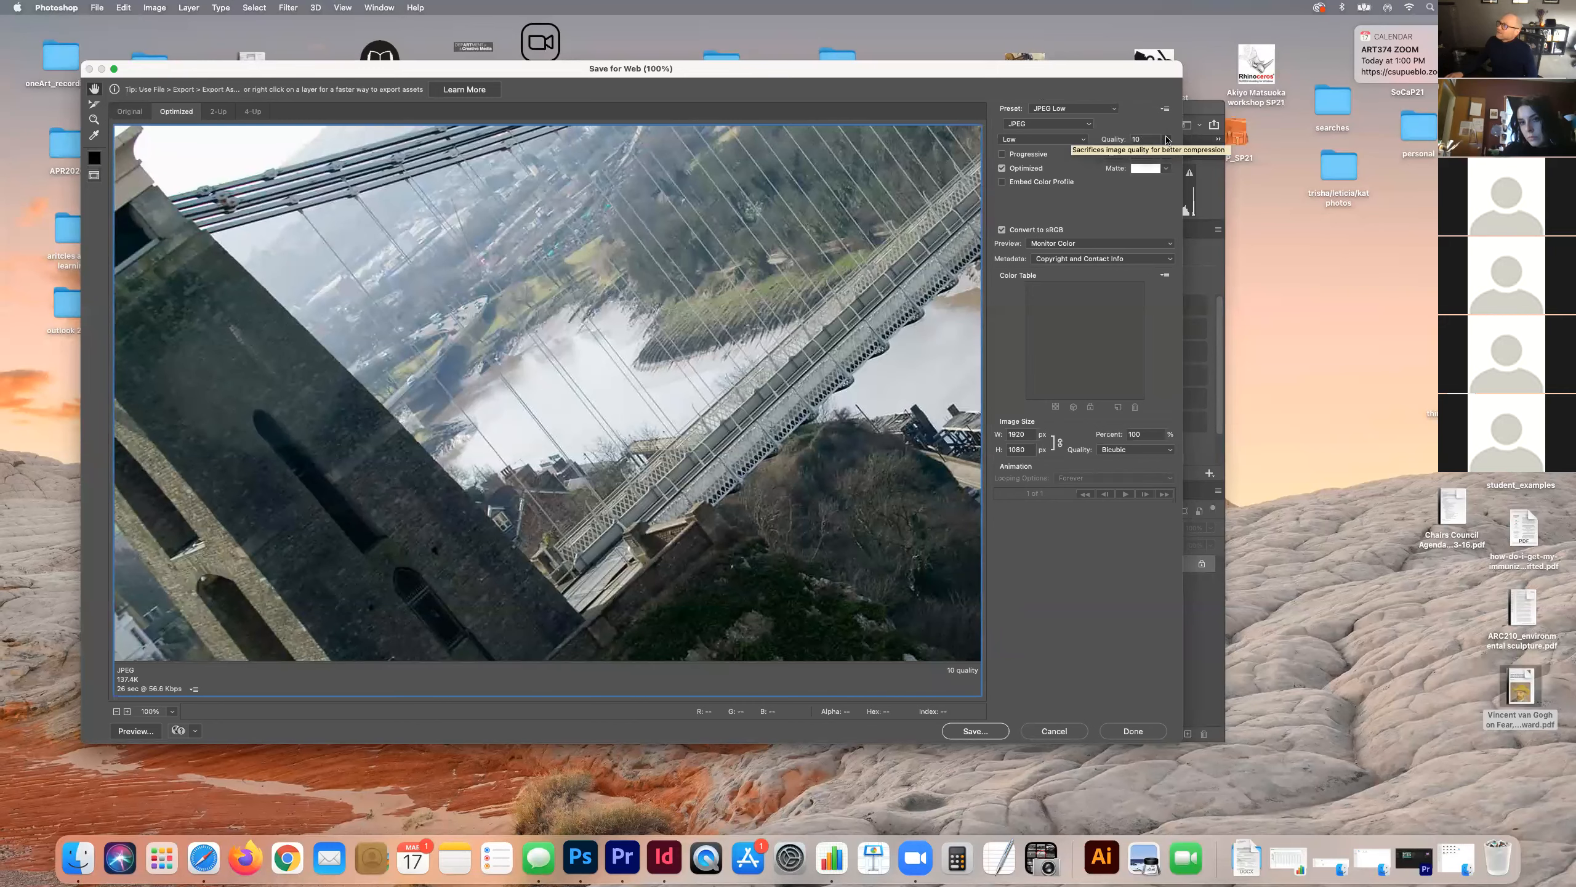
# Step: Try JPEG quality 60 and the GIF format for the export, and restore JPEG Low at quality 10
pyautogui.write('60')
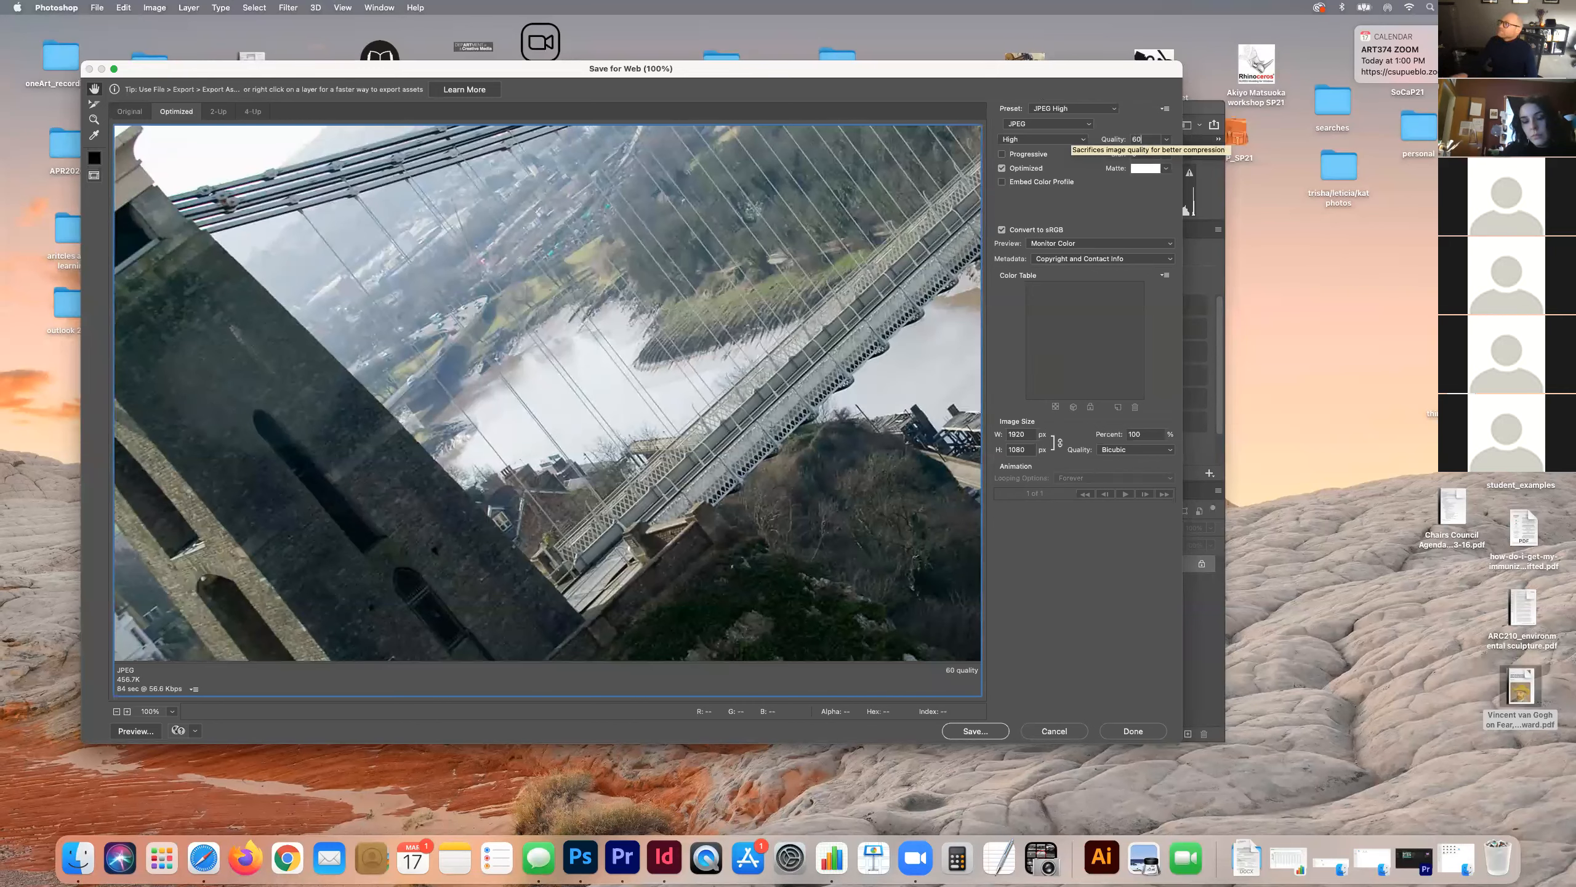
pyautogui.click(1055, 123)
pyautogui.click(1037, 113)
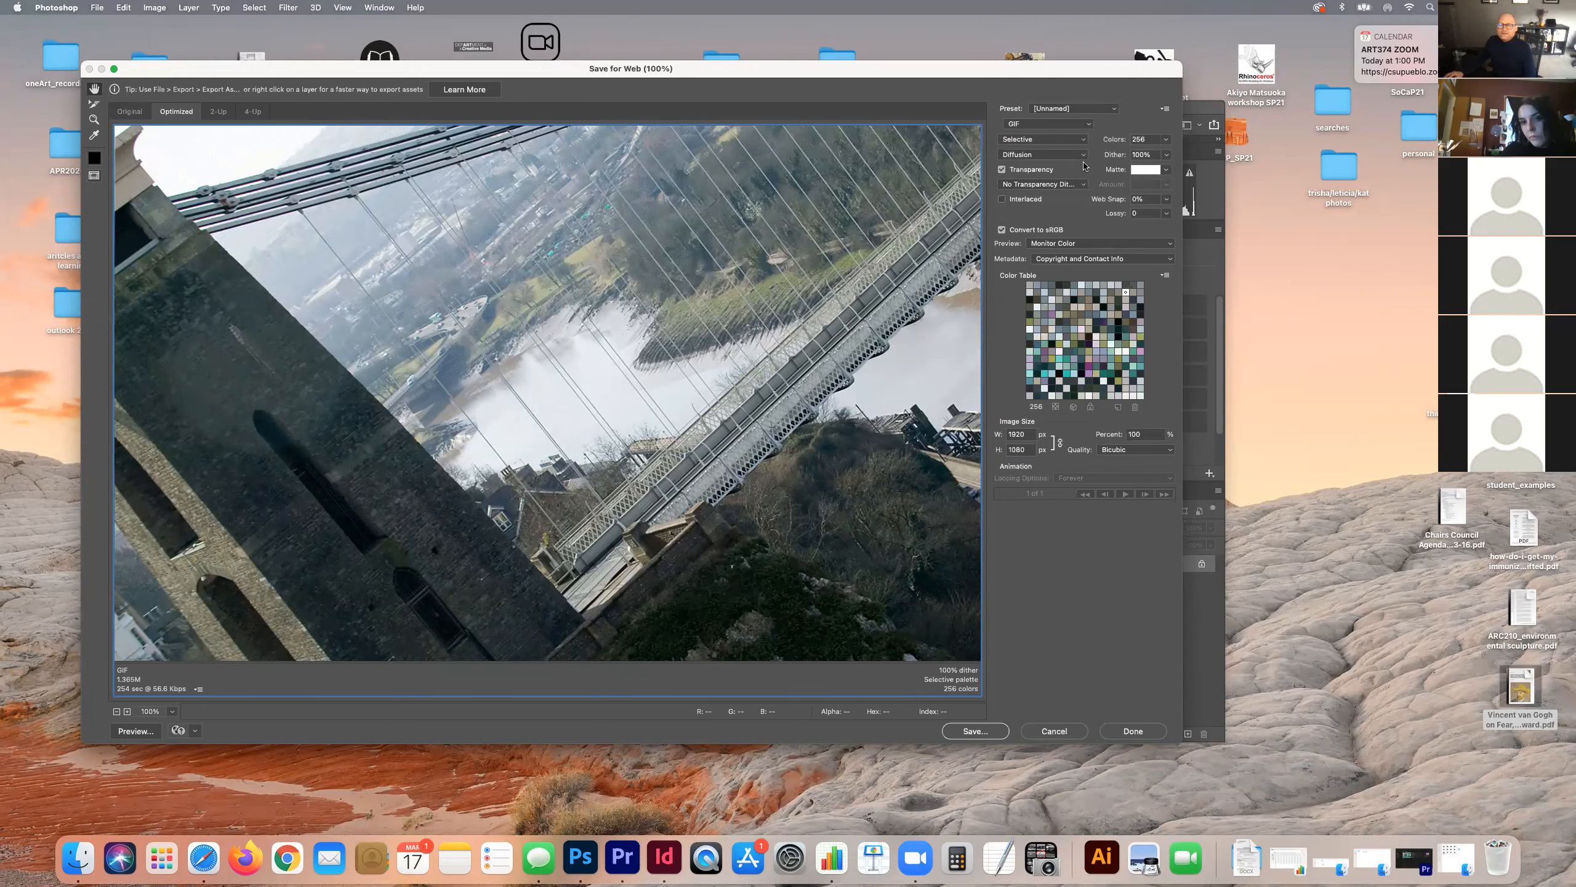
pyautogui.click(1082, 125)
pyautogui.click(1070, 137)
pyautogui.doubleClick(1149, 140)
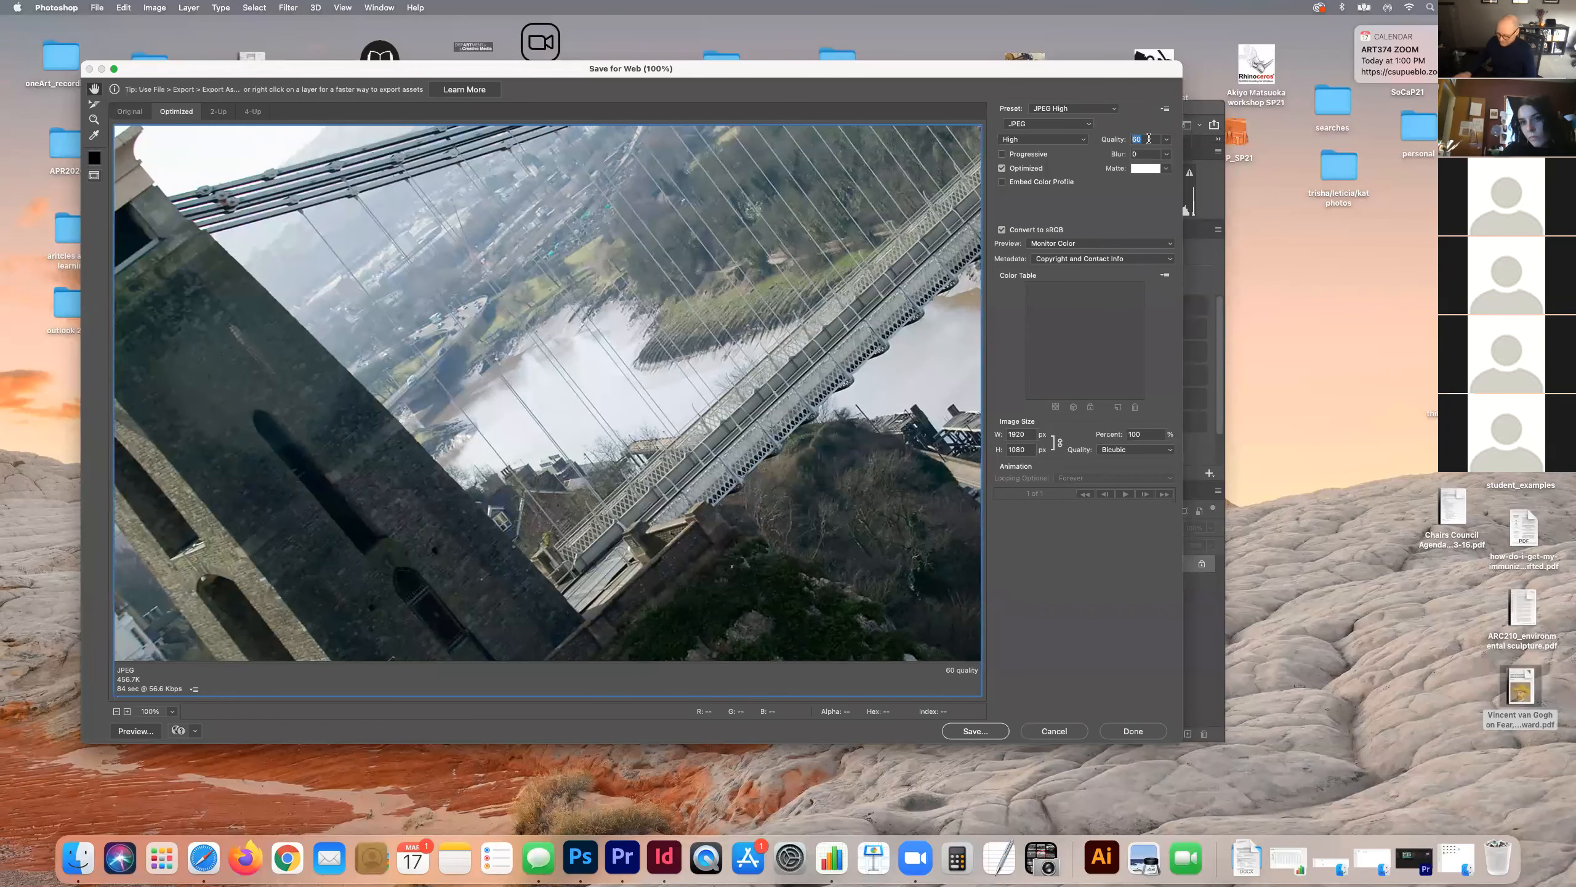
pyautogui.write('10')
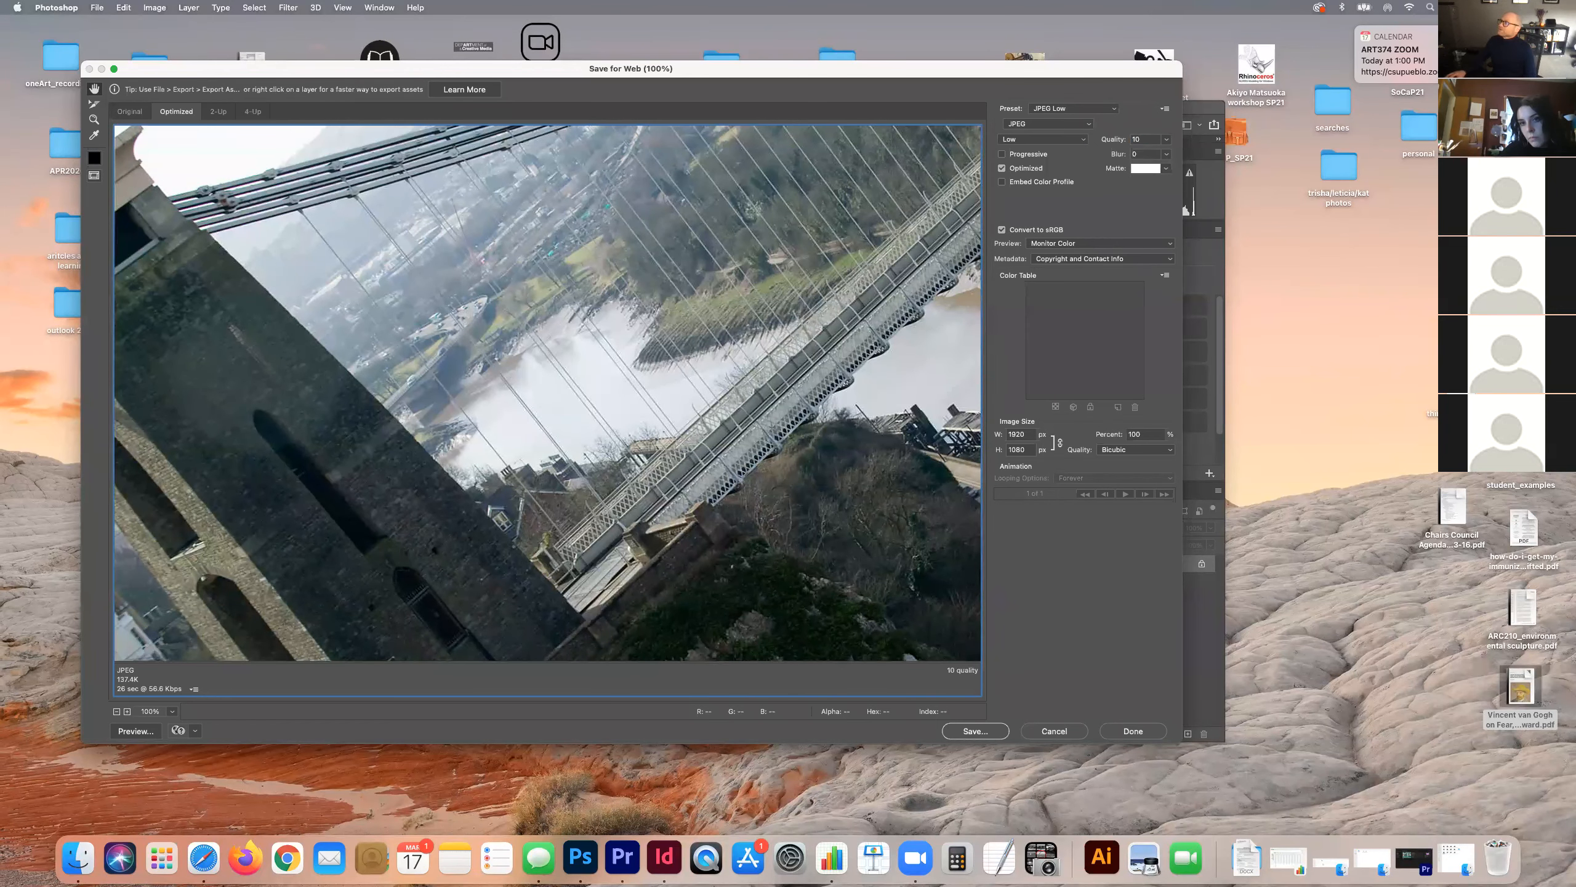
pyautogui.click(1055, 139)
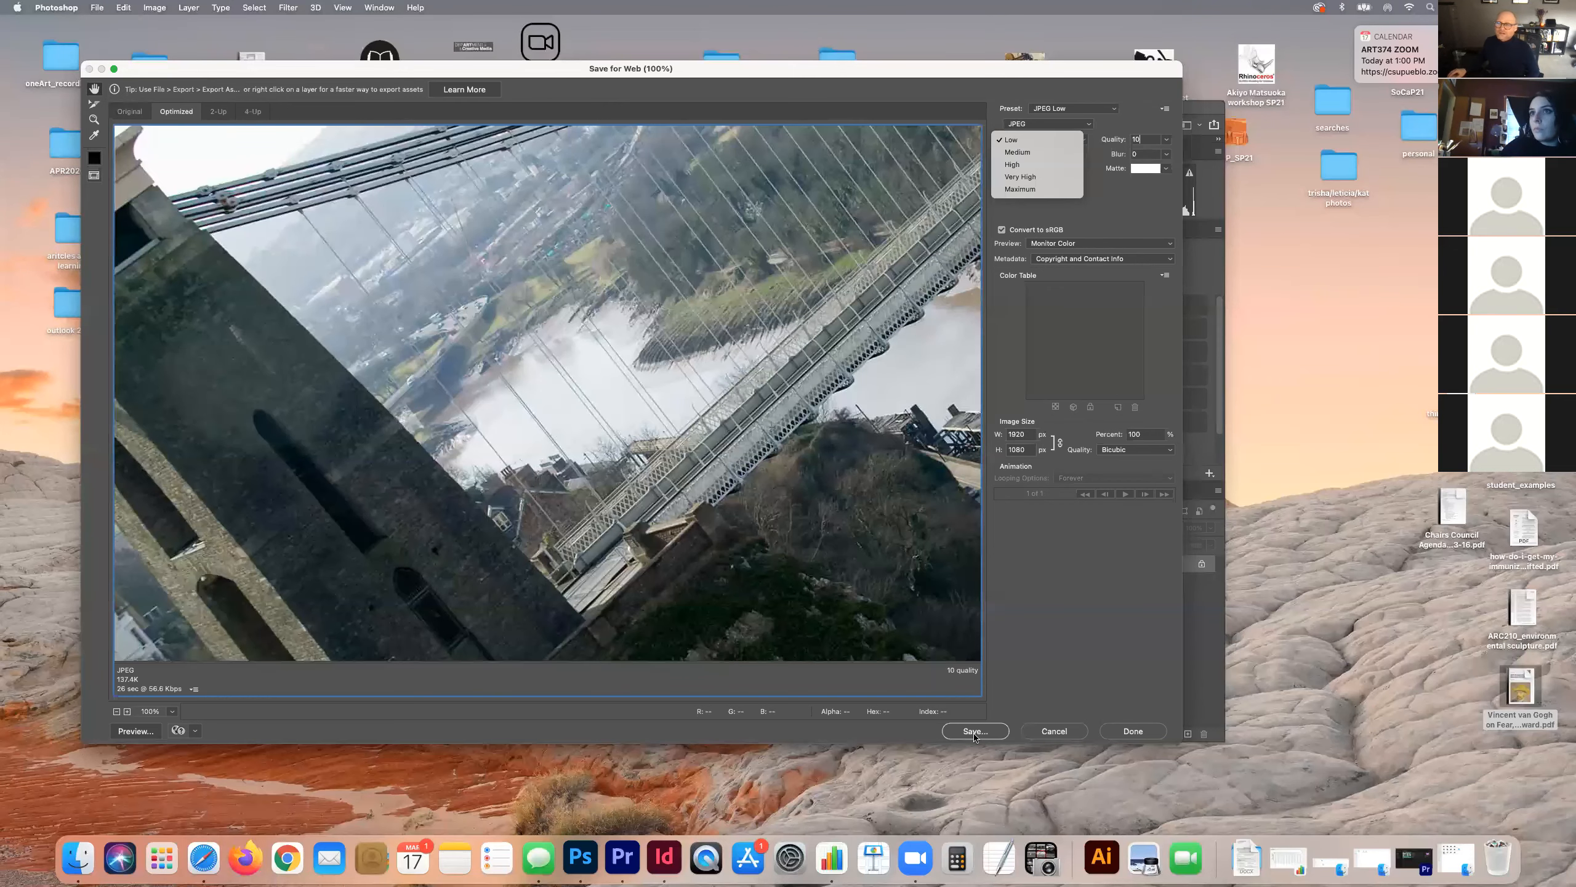
pyautogui.click(973, 737)
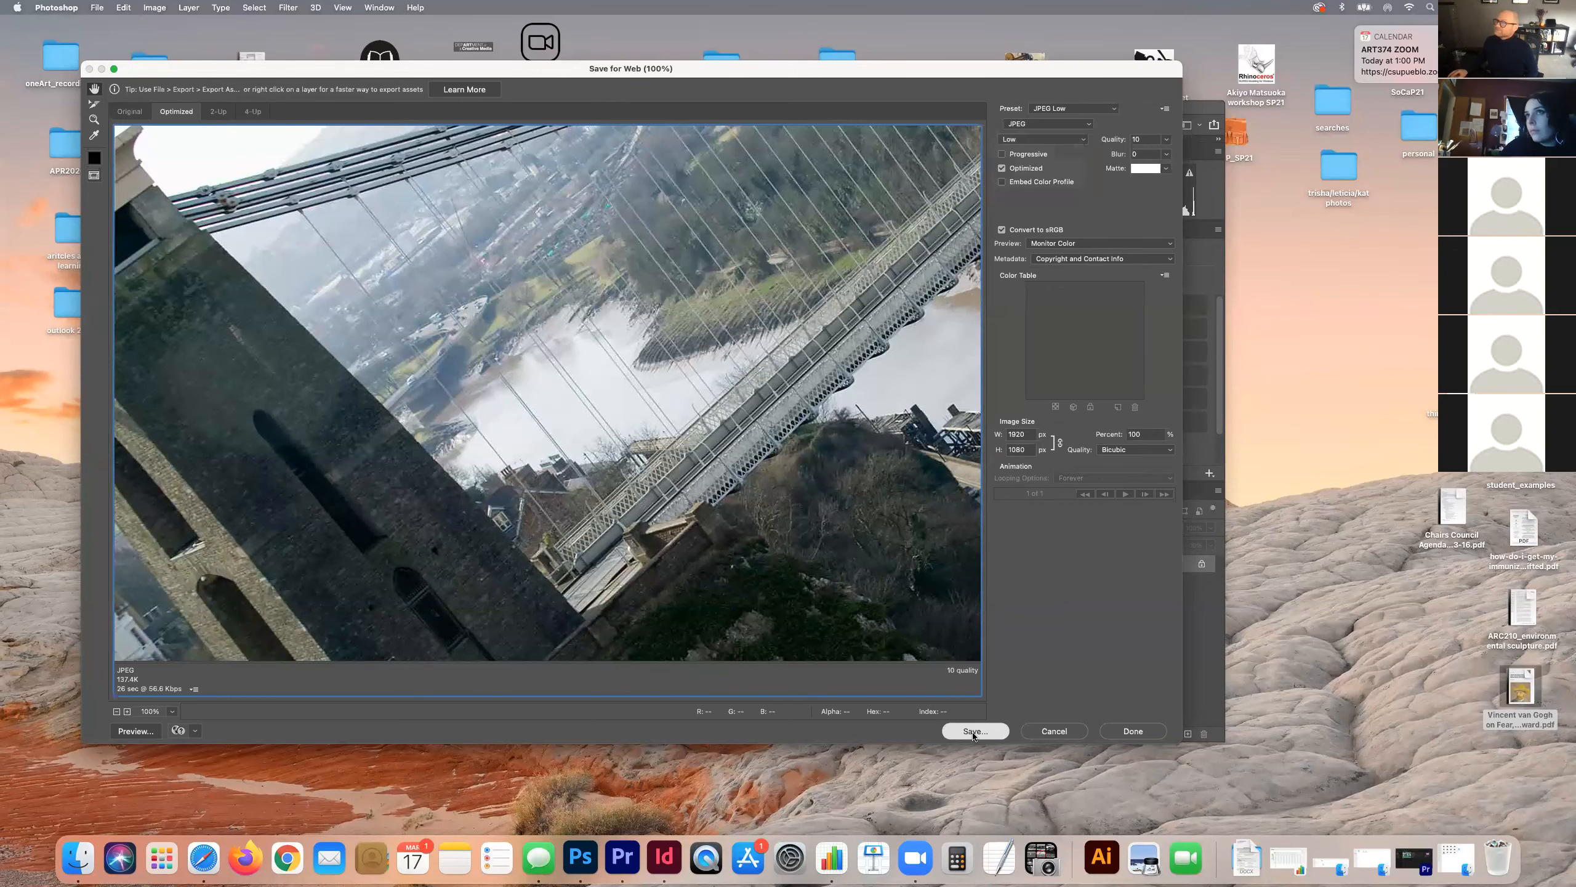
# Step: Save the optimized image as Joiner_009.jpg in the resized_images folder inside ART374 film5 > name_film5
pyautogui.click(973, 733)
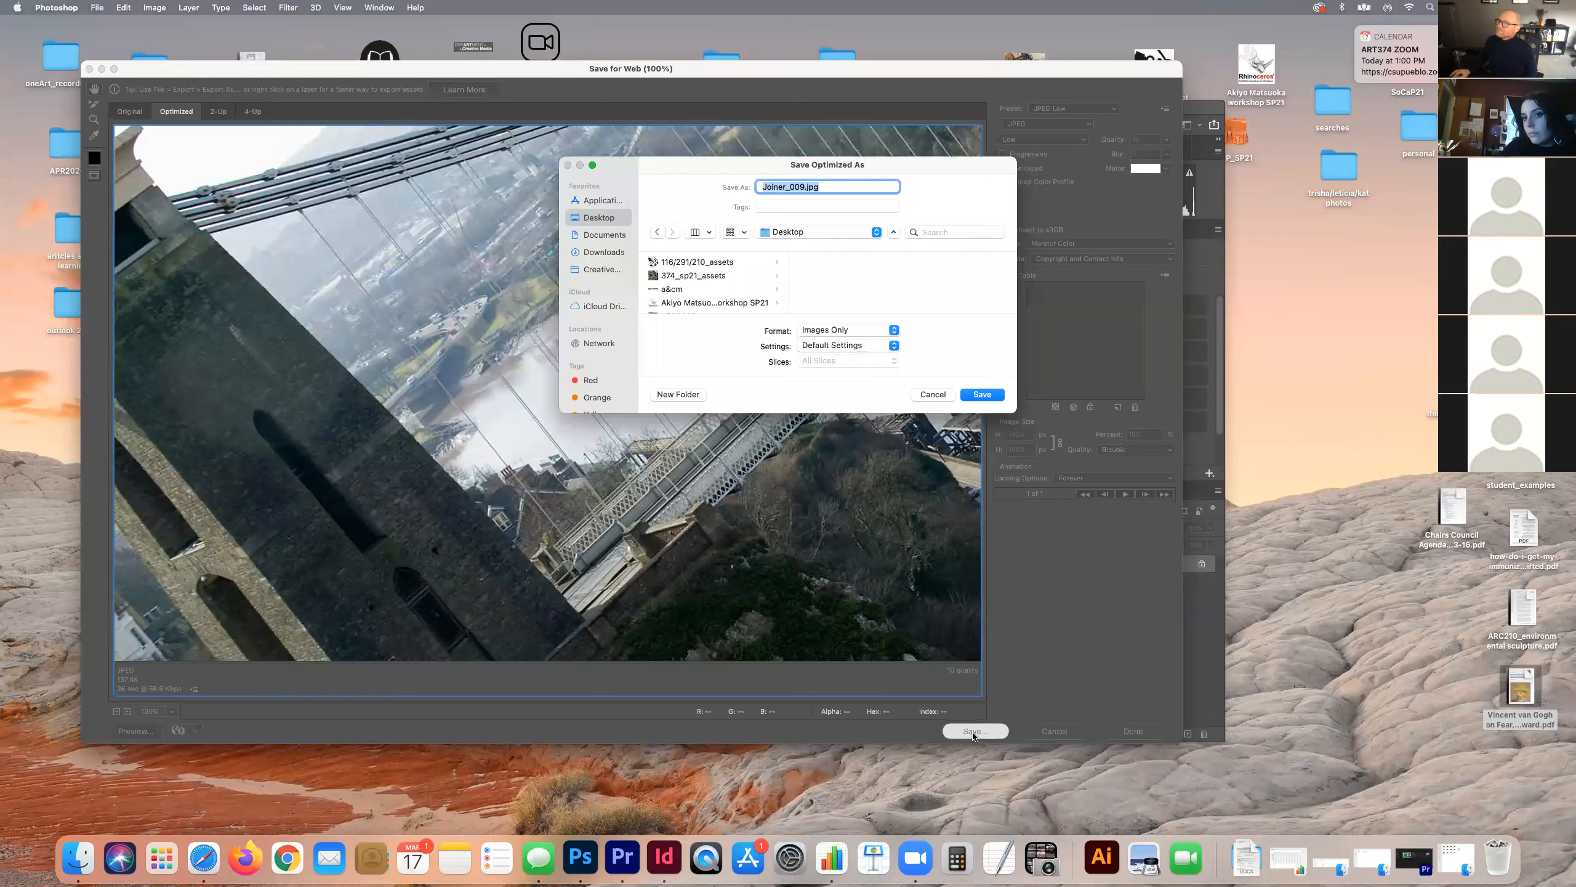
pyautogui.moveTo(682, 166); pyautogui.dragTo(641, 175)
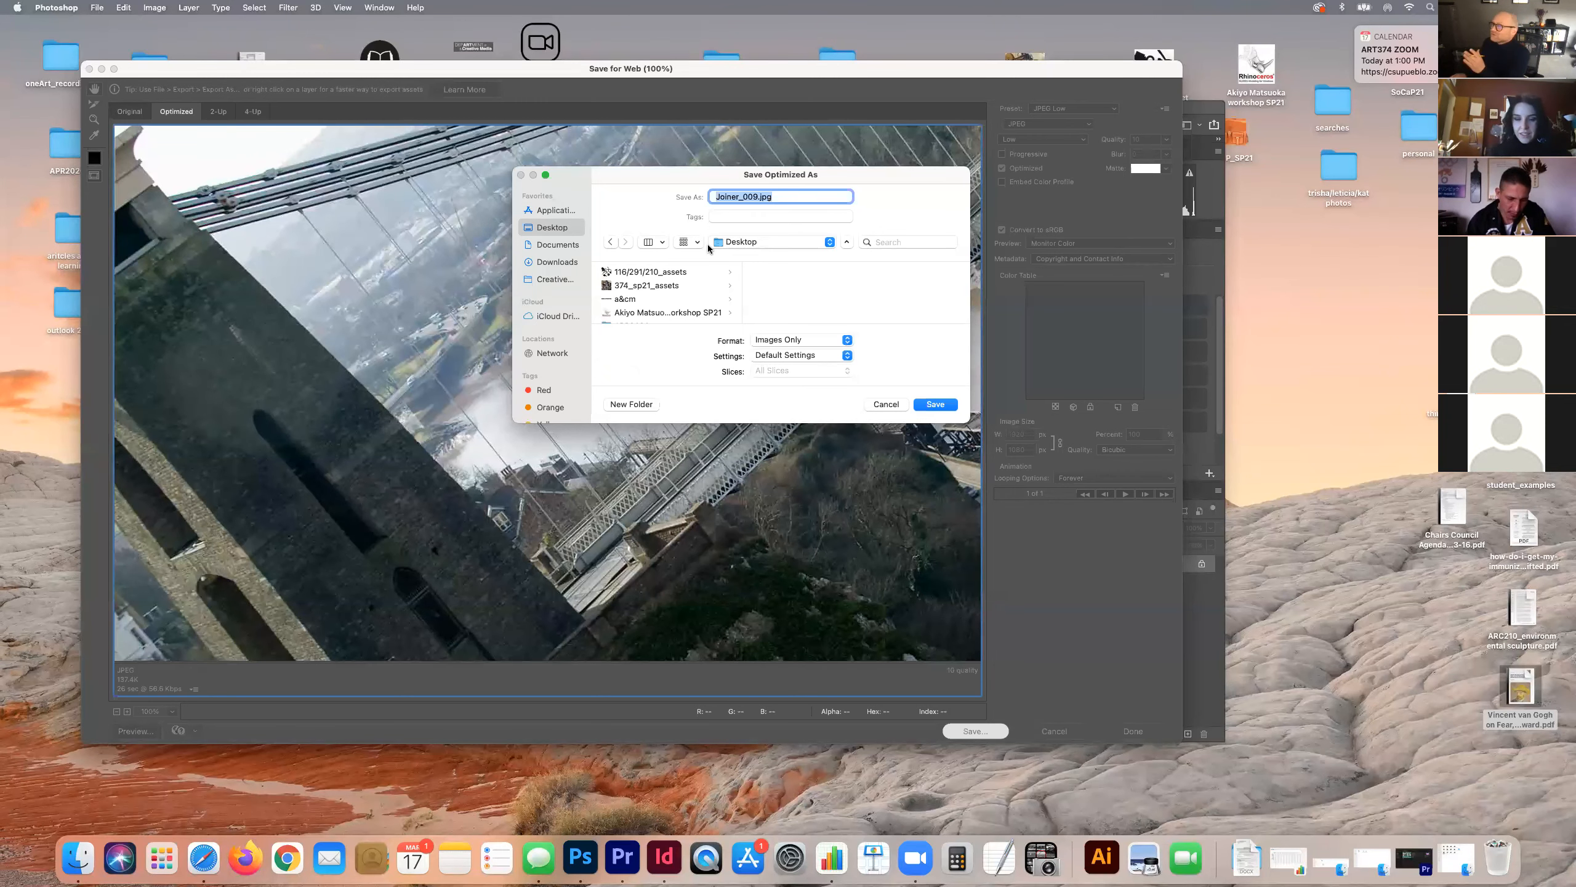
pyautogui.scroll(-1, 646, 291)
pyautogui.scroll(-5, 645, 291)
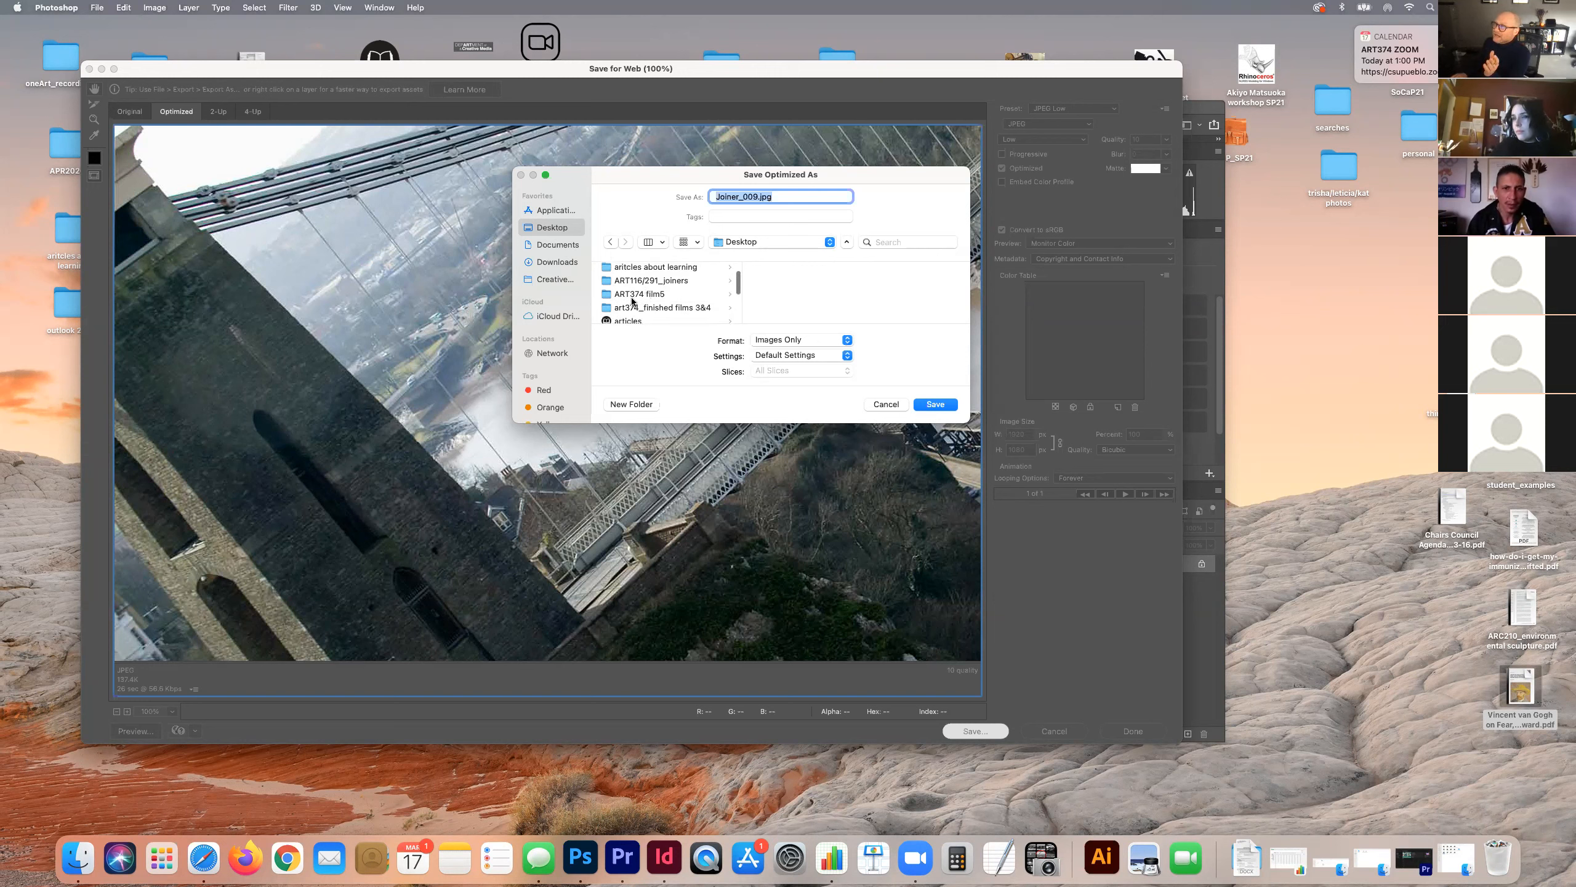
pyautogui.click(633, 296)
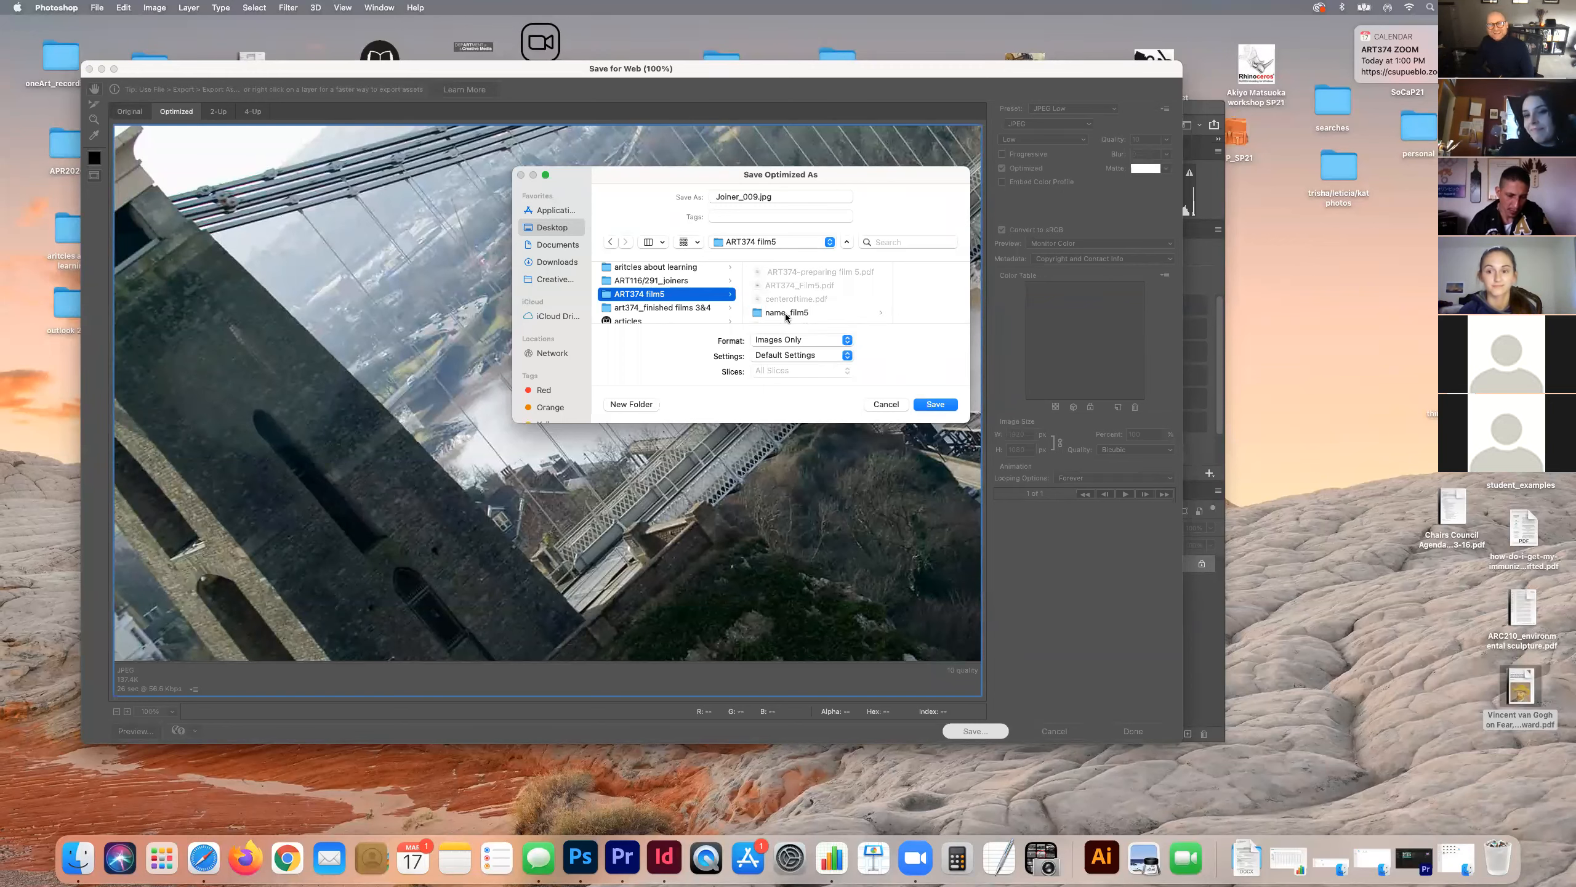
pyautogui.click(786, 313)
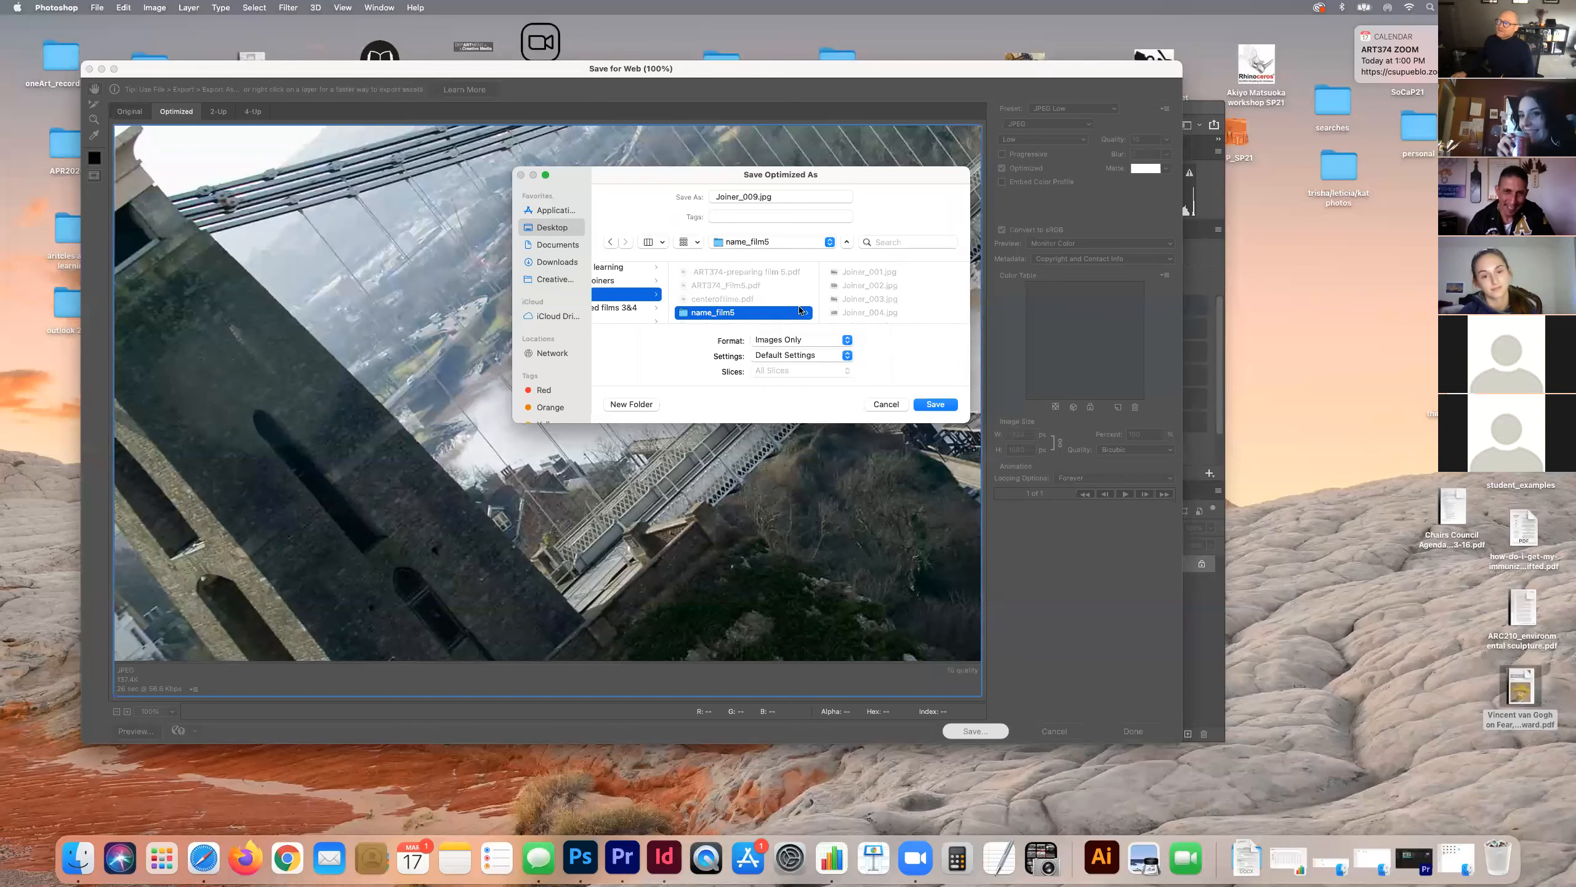
pyautogui.scroll(-5, 849, 291)
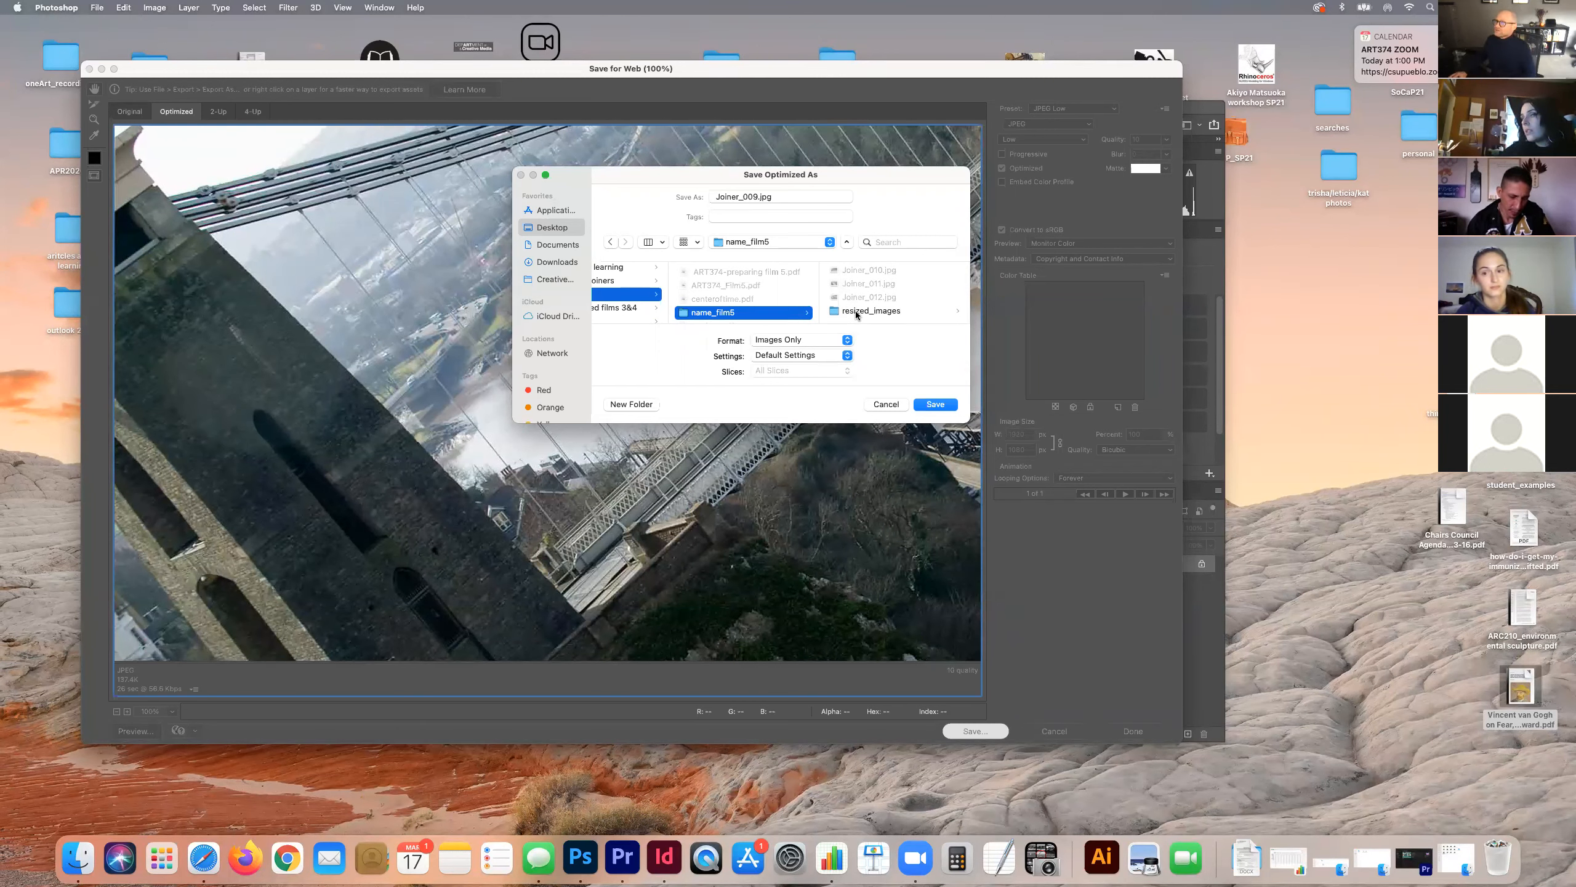
pyautogui.click(854, 310)
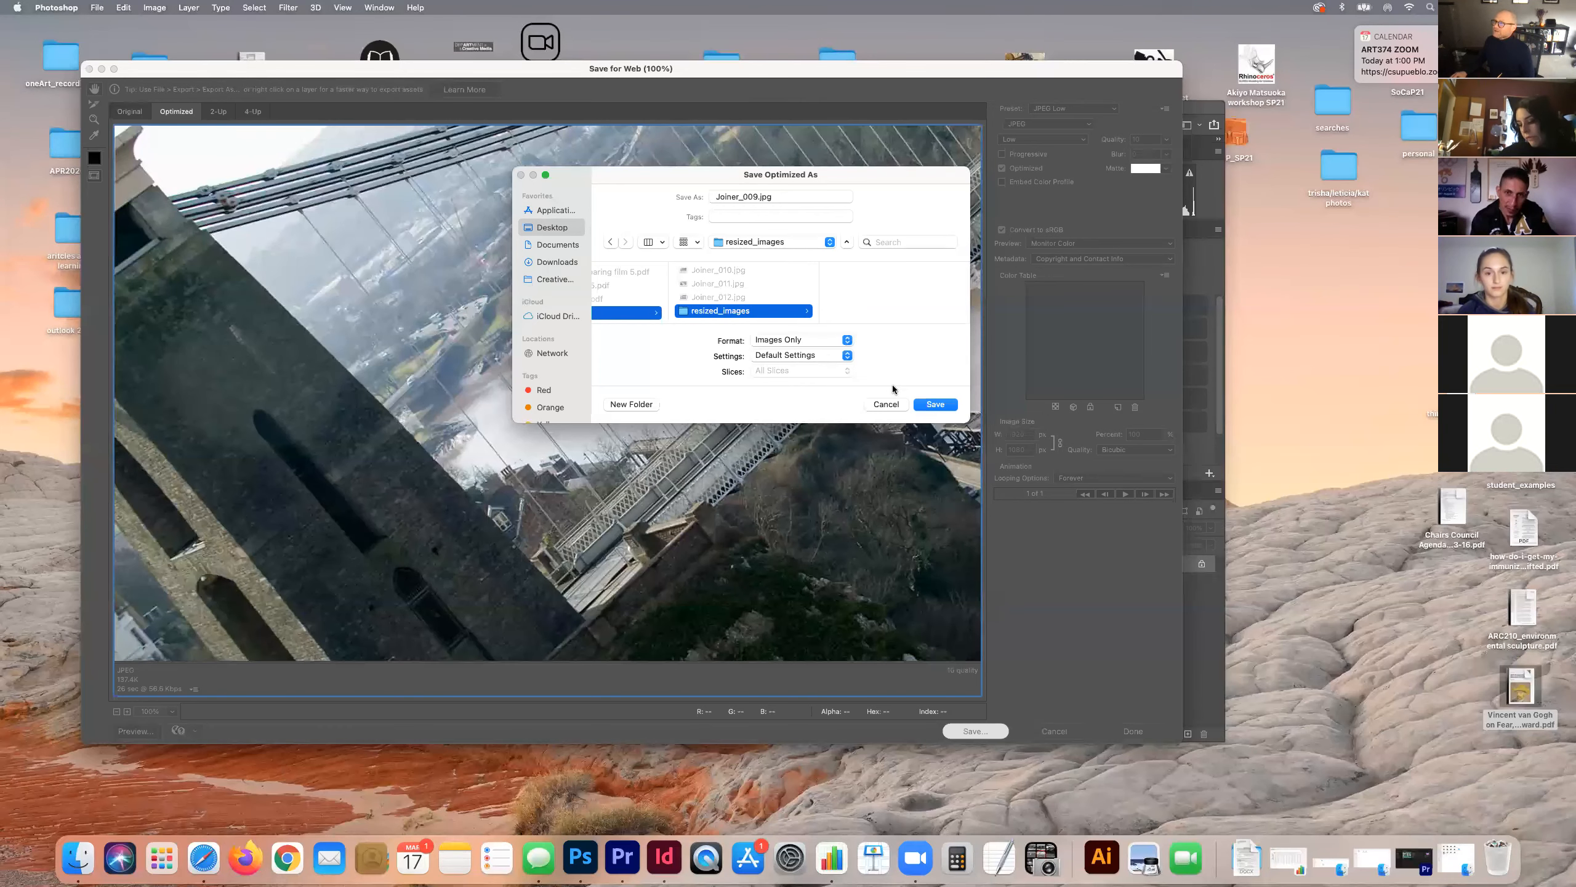
pyautogui.click(935, 404)
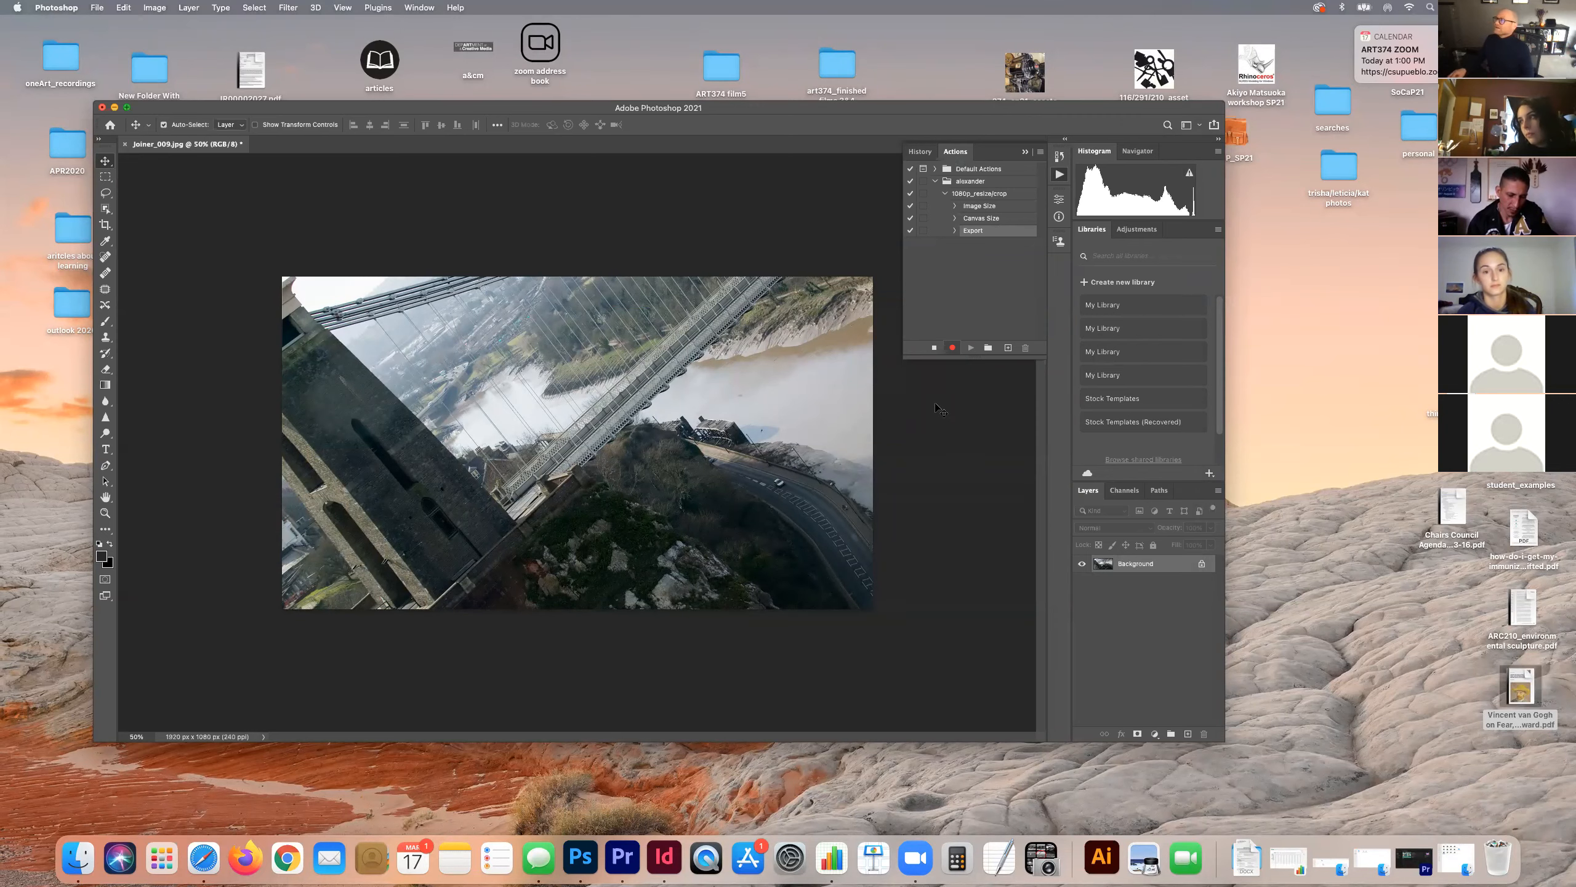
# Step: Switch to Finder to check the exported file in the resized_images folder, and return to Photoshop
pyautogui.moveTo(784, 106); pyautogui.dragTo(743, 354)
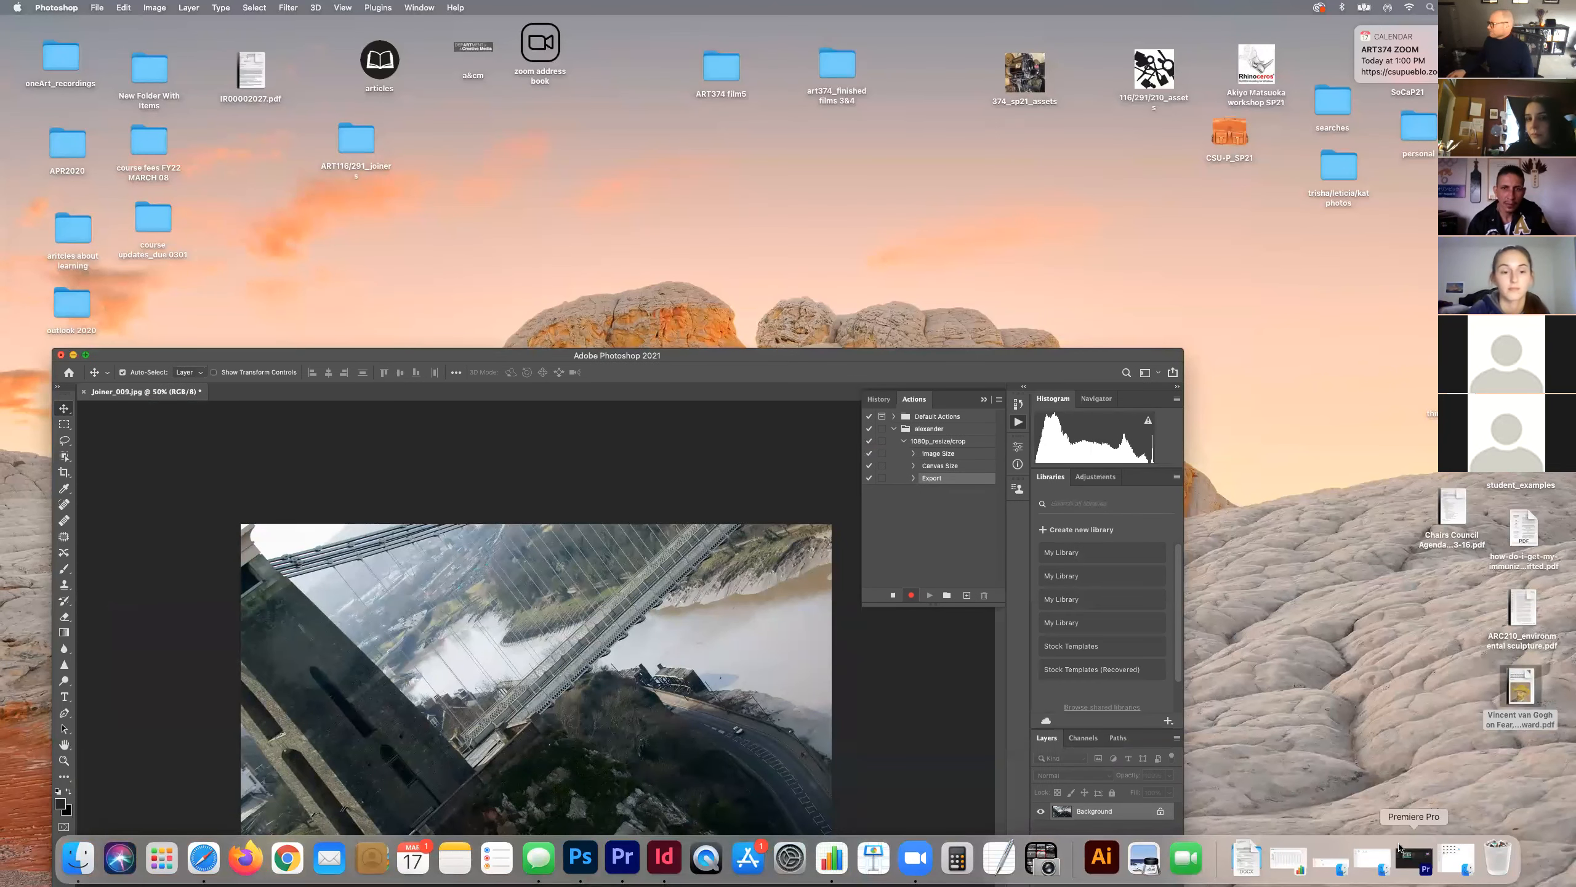
pyautogui.click(1455, 858)
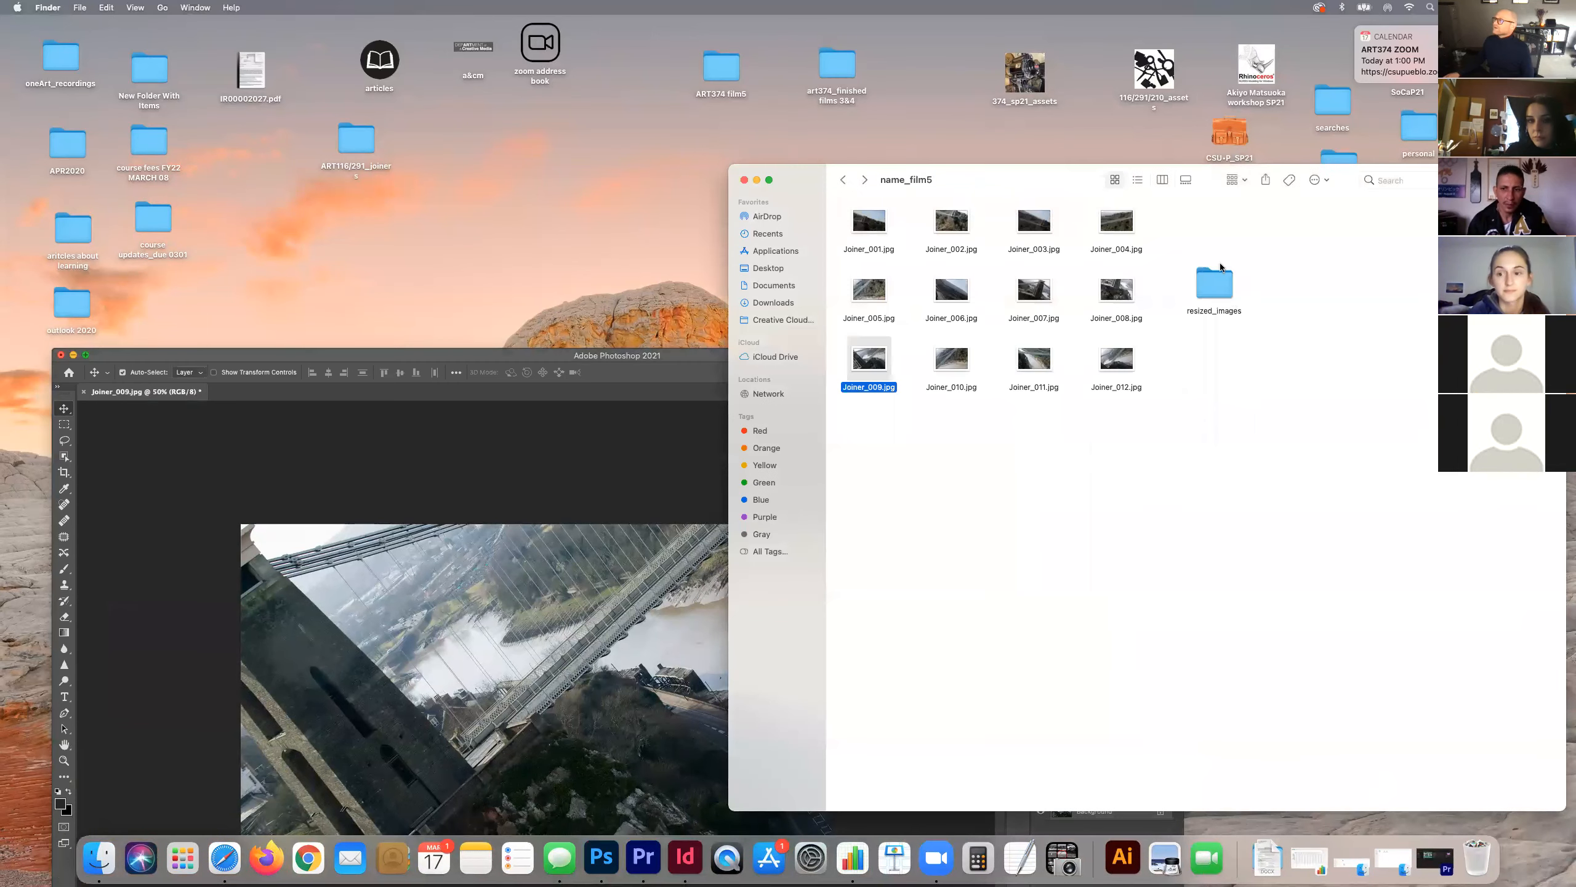
pyautogui.doubleClick(1219, 280)
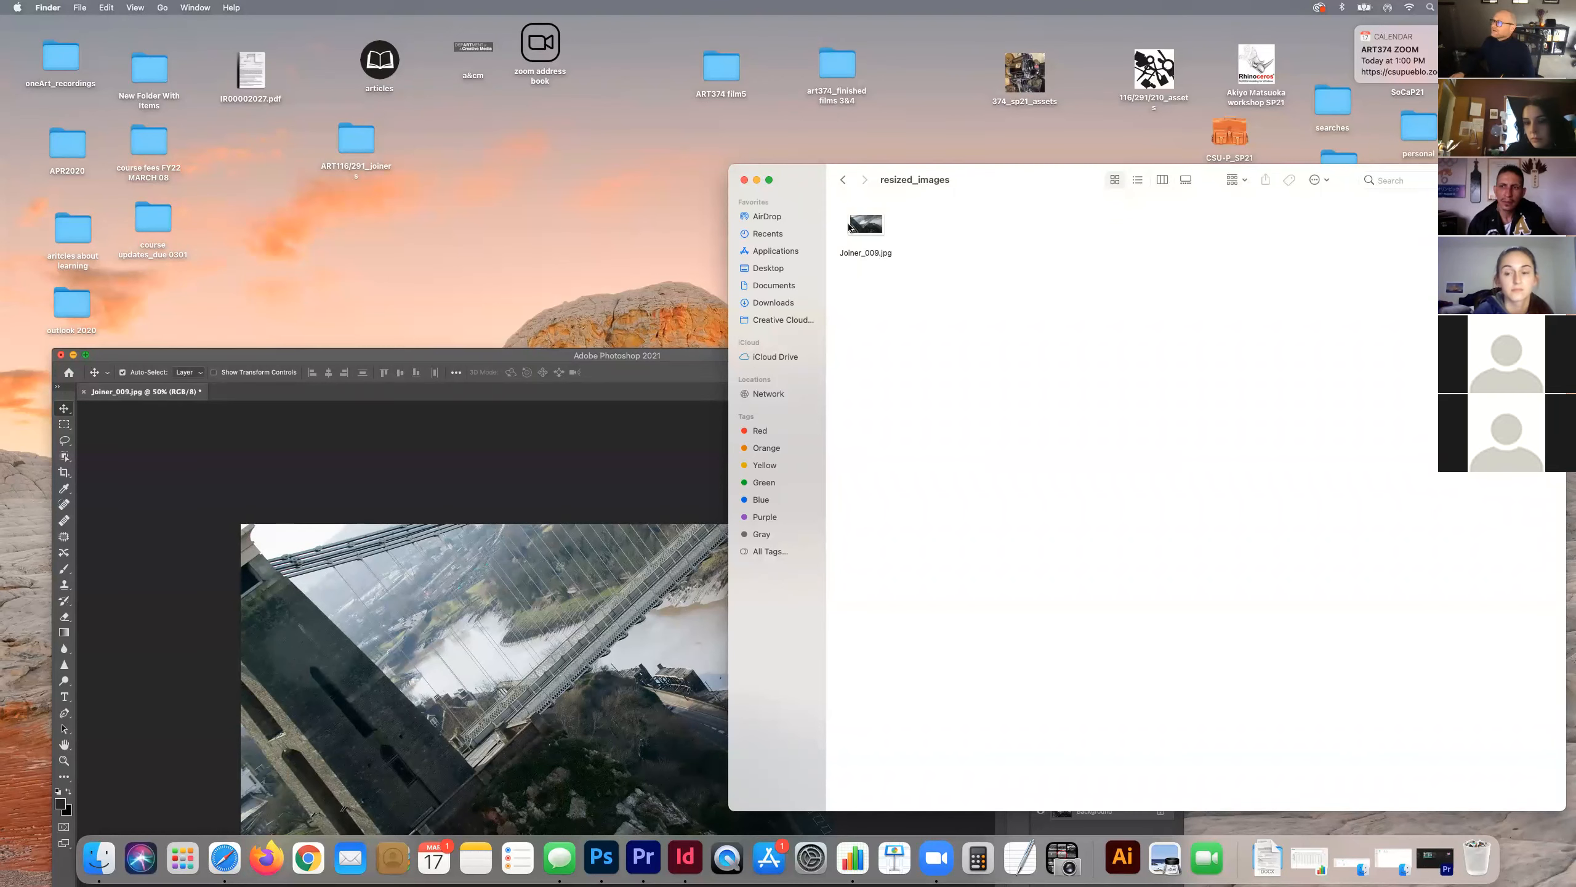
pyautogui.click(757, 181)
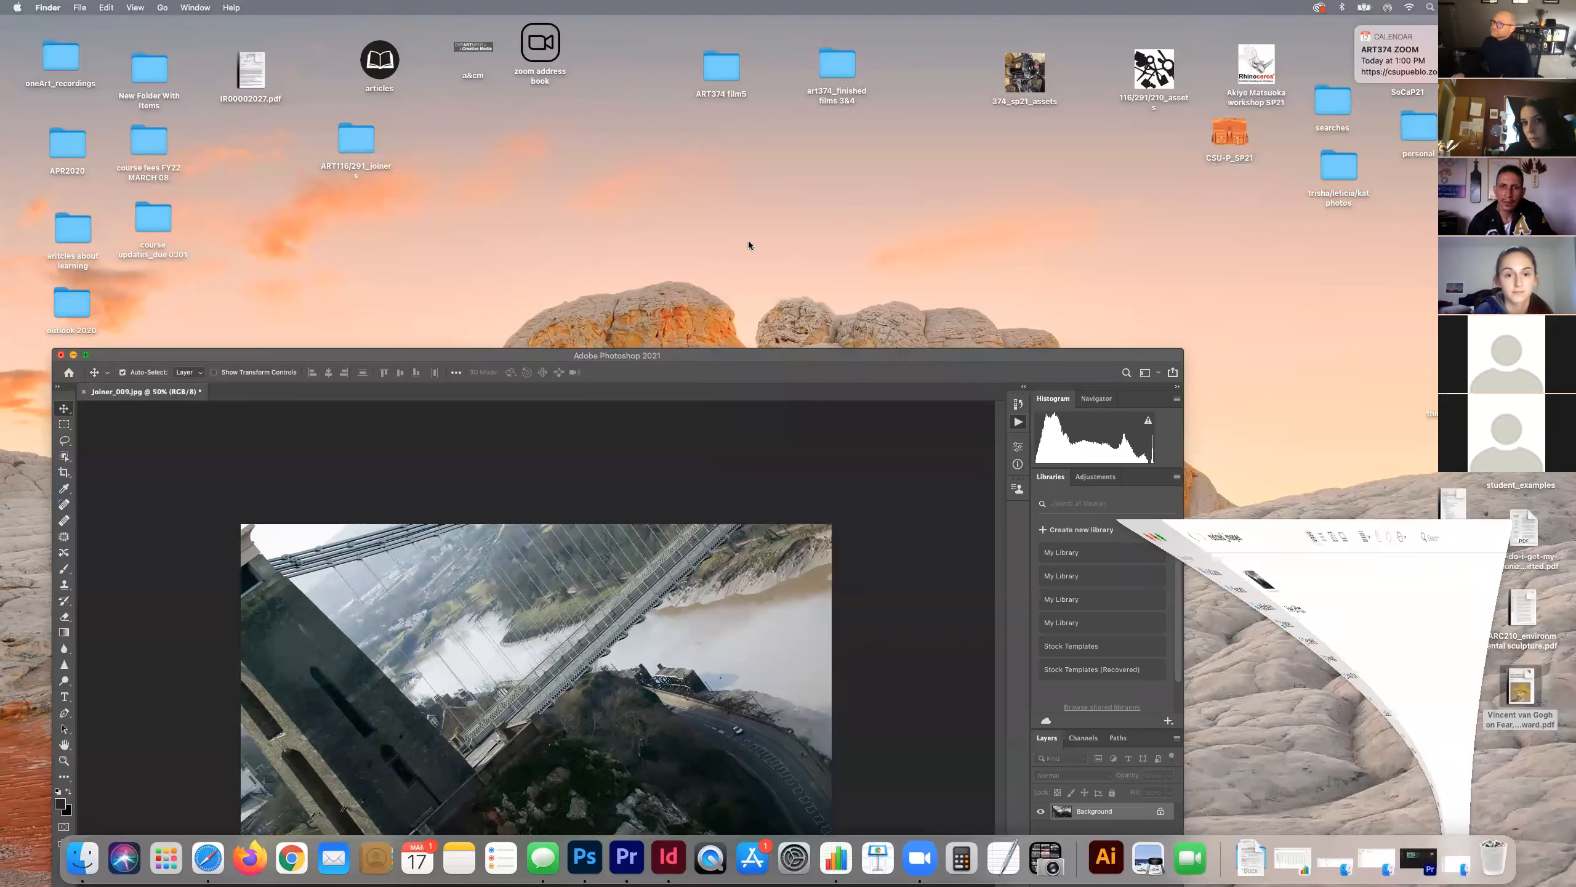
pyautogui.moveTo(761, 361); pyautogui.dragTo(880, 99)
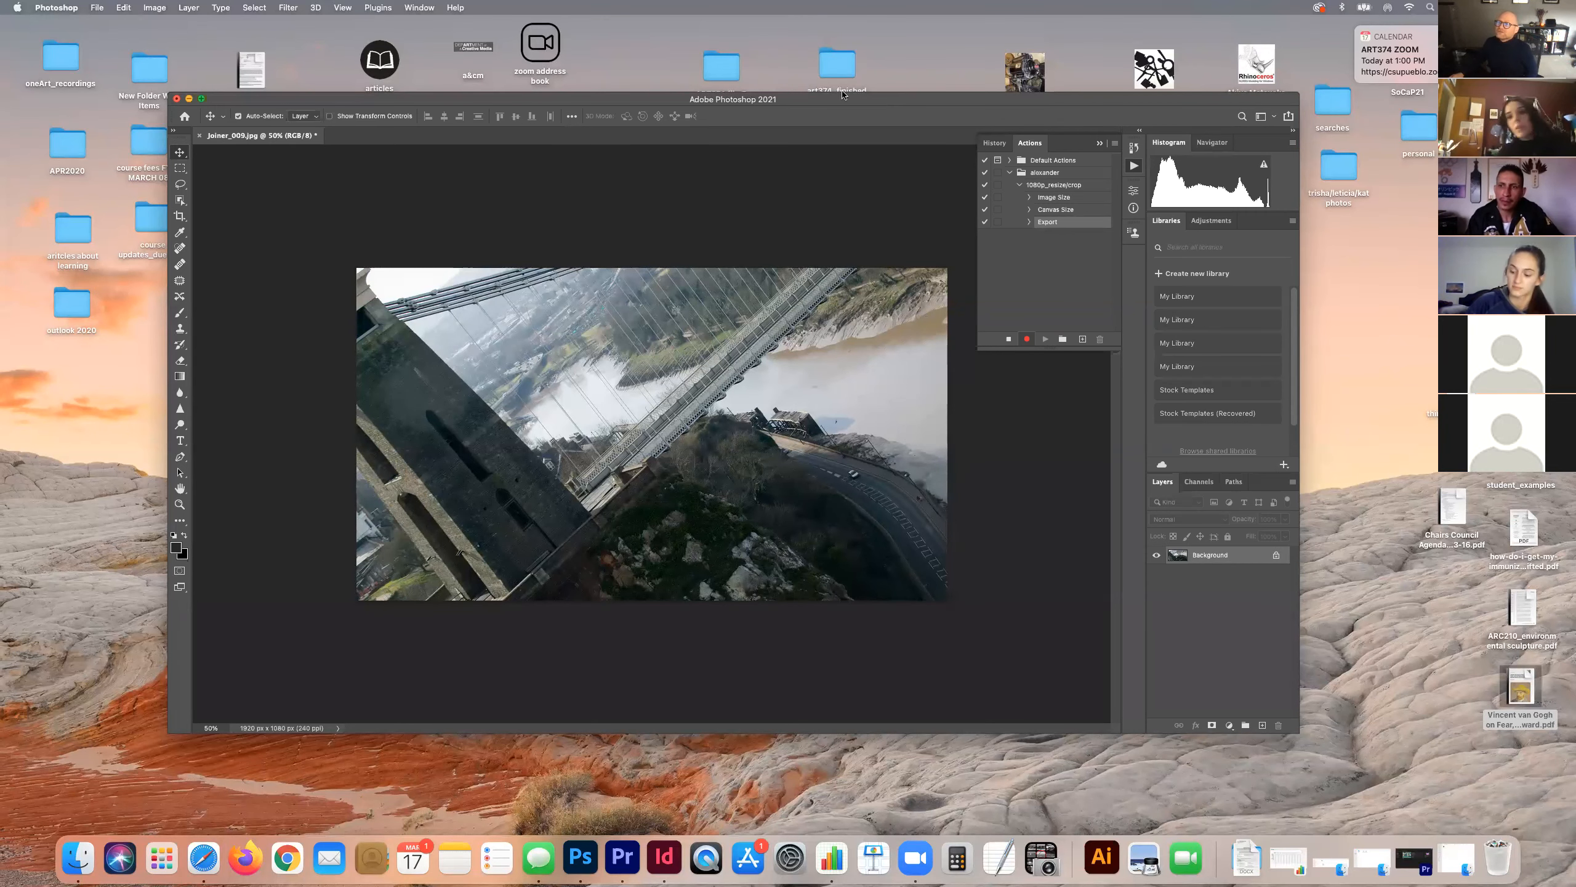
# Step: Close the original Joiner_009.jpg document without saving the changes while the action is still recording
pyautogui.click(93, 8)
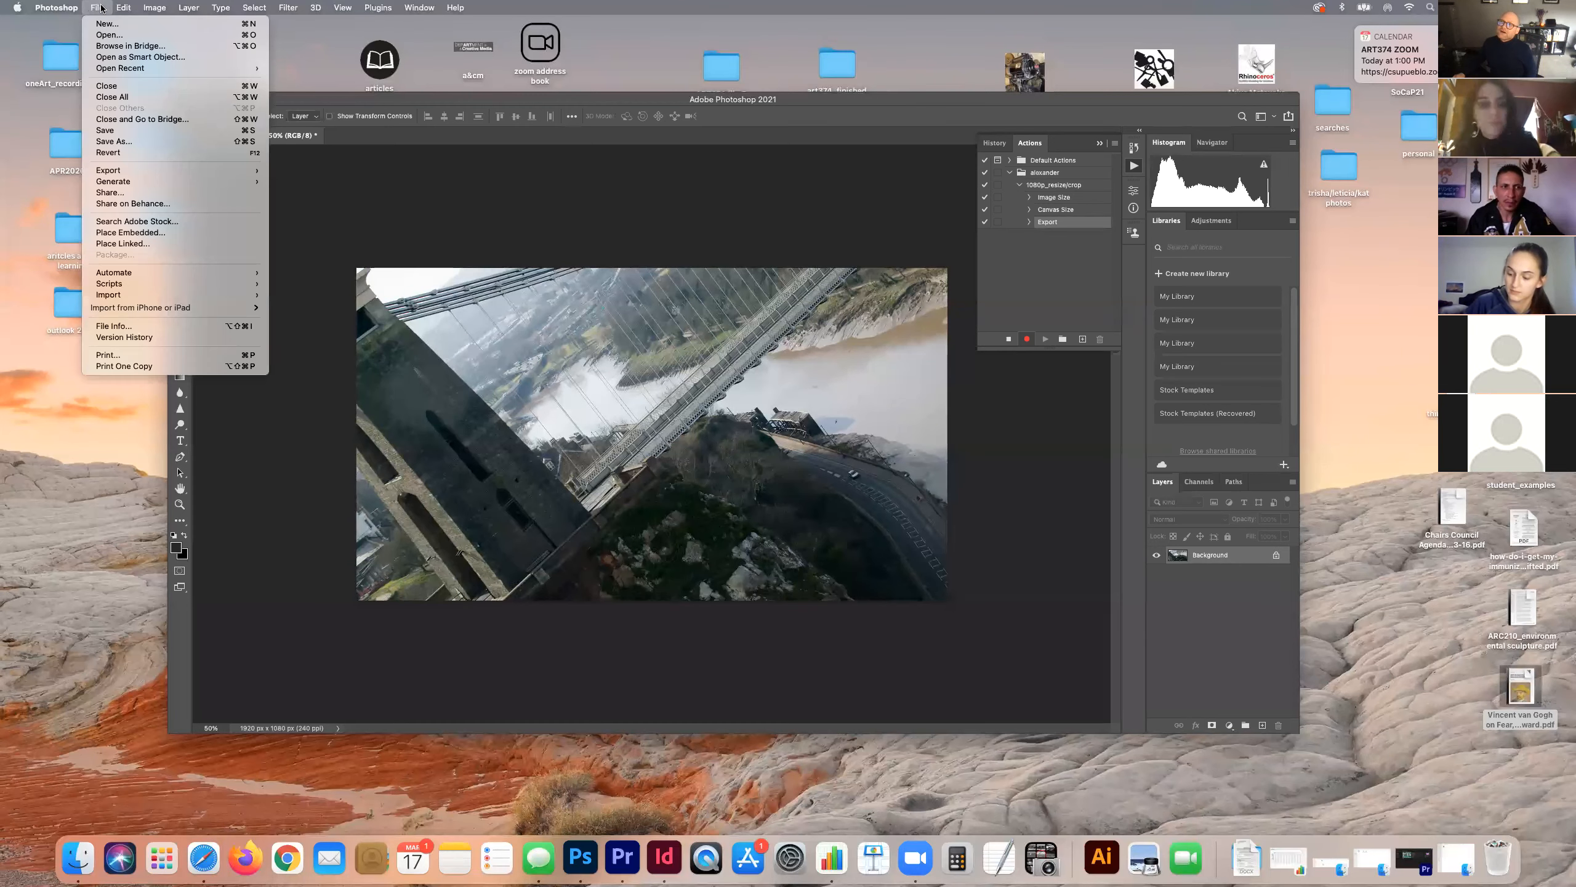
pyautogui.moveTo(97, 7)
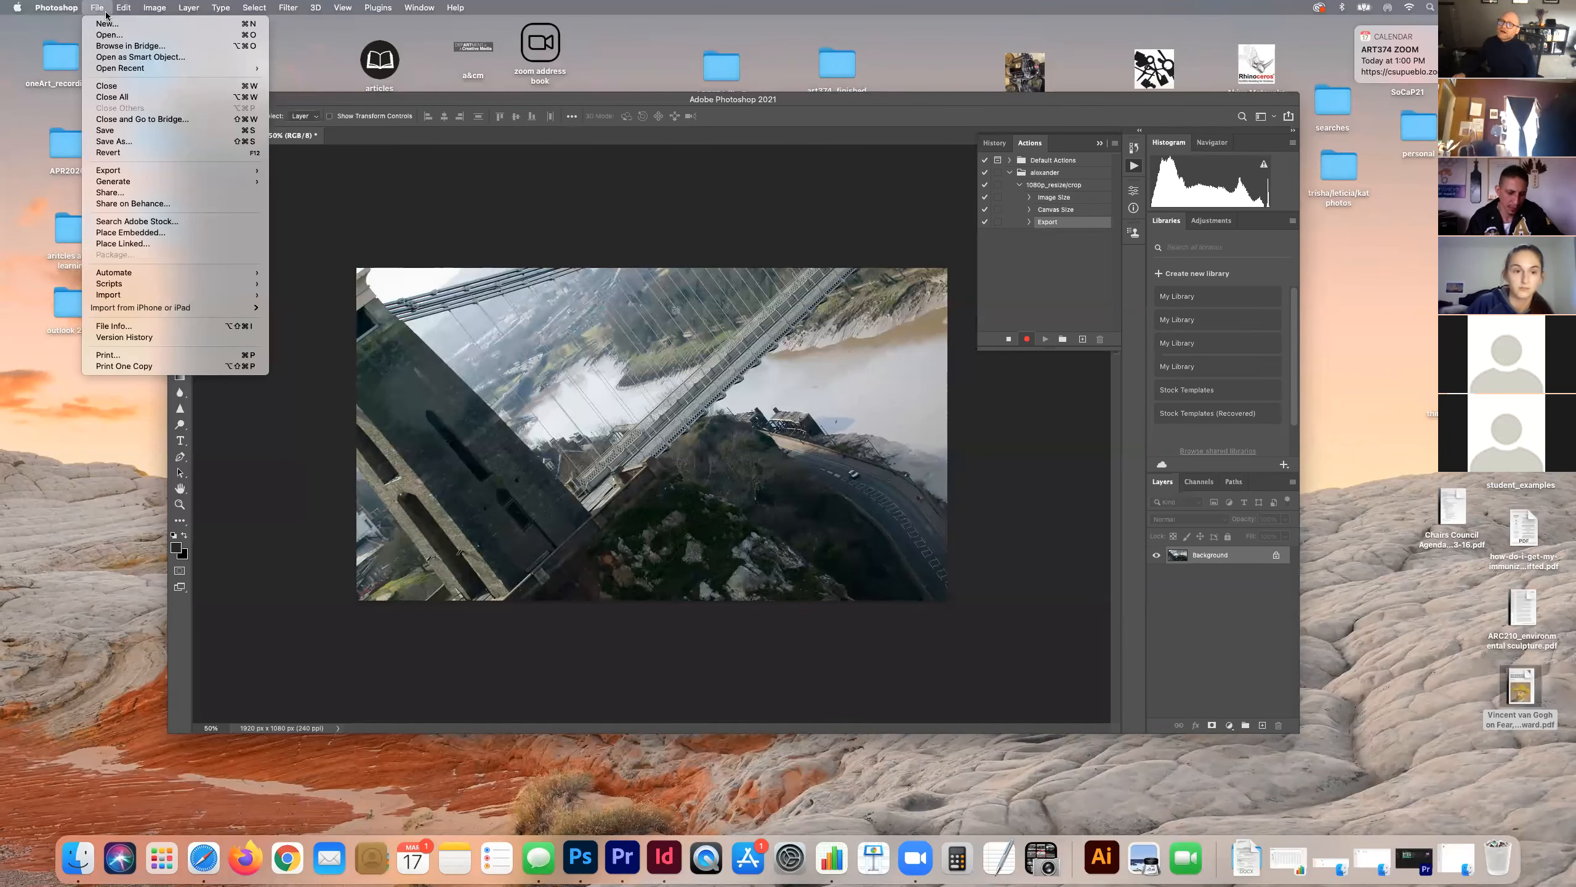
pyautogui.click(115, 85)
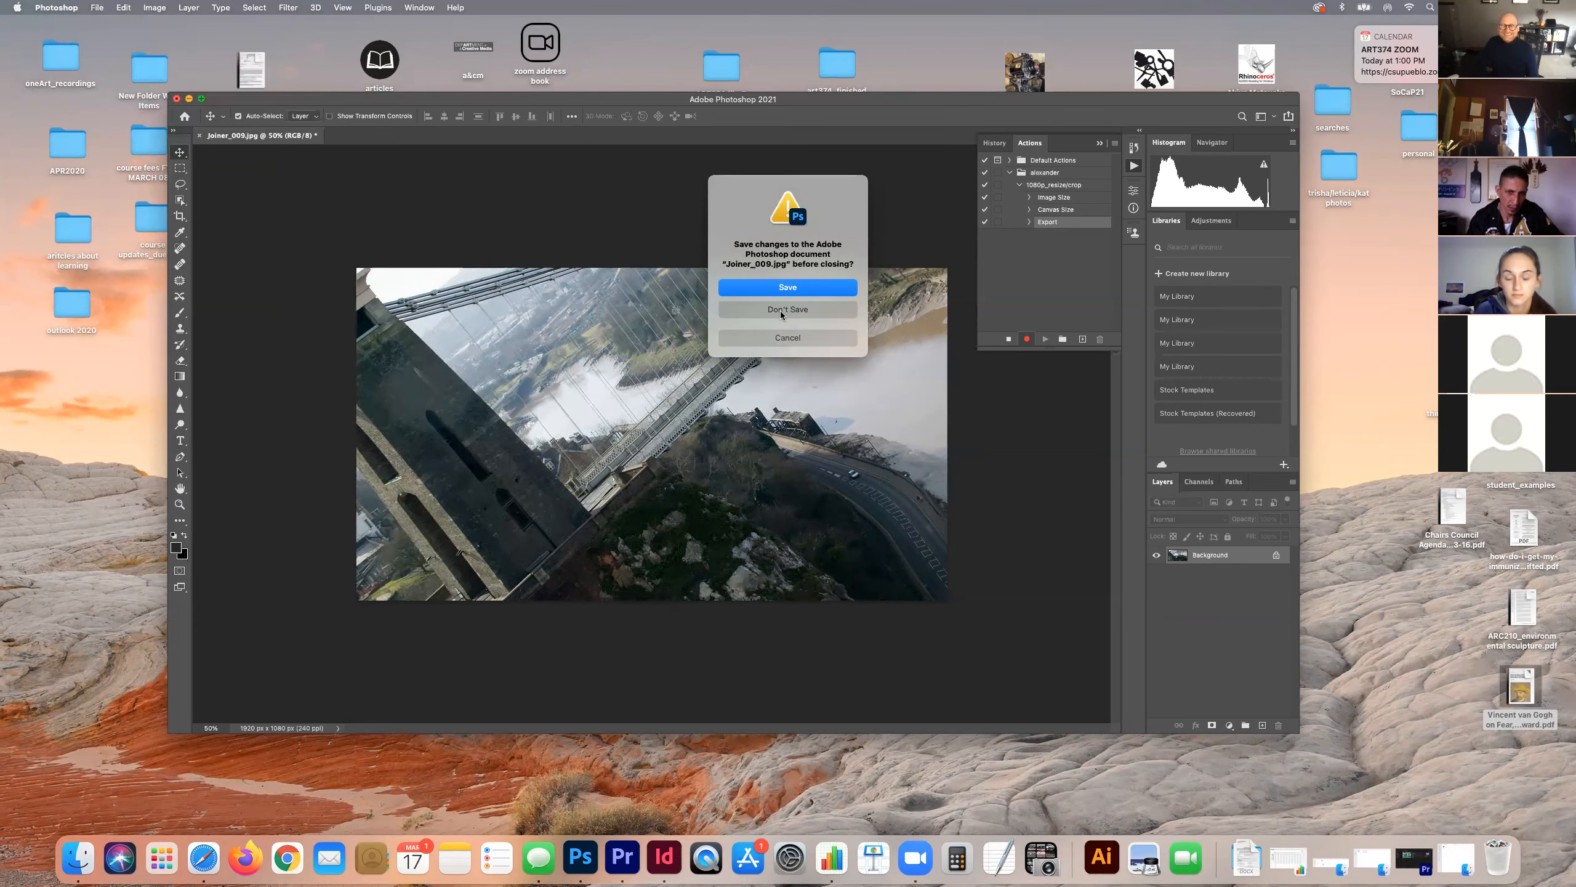
pyautogui.click(780, 311)
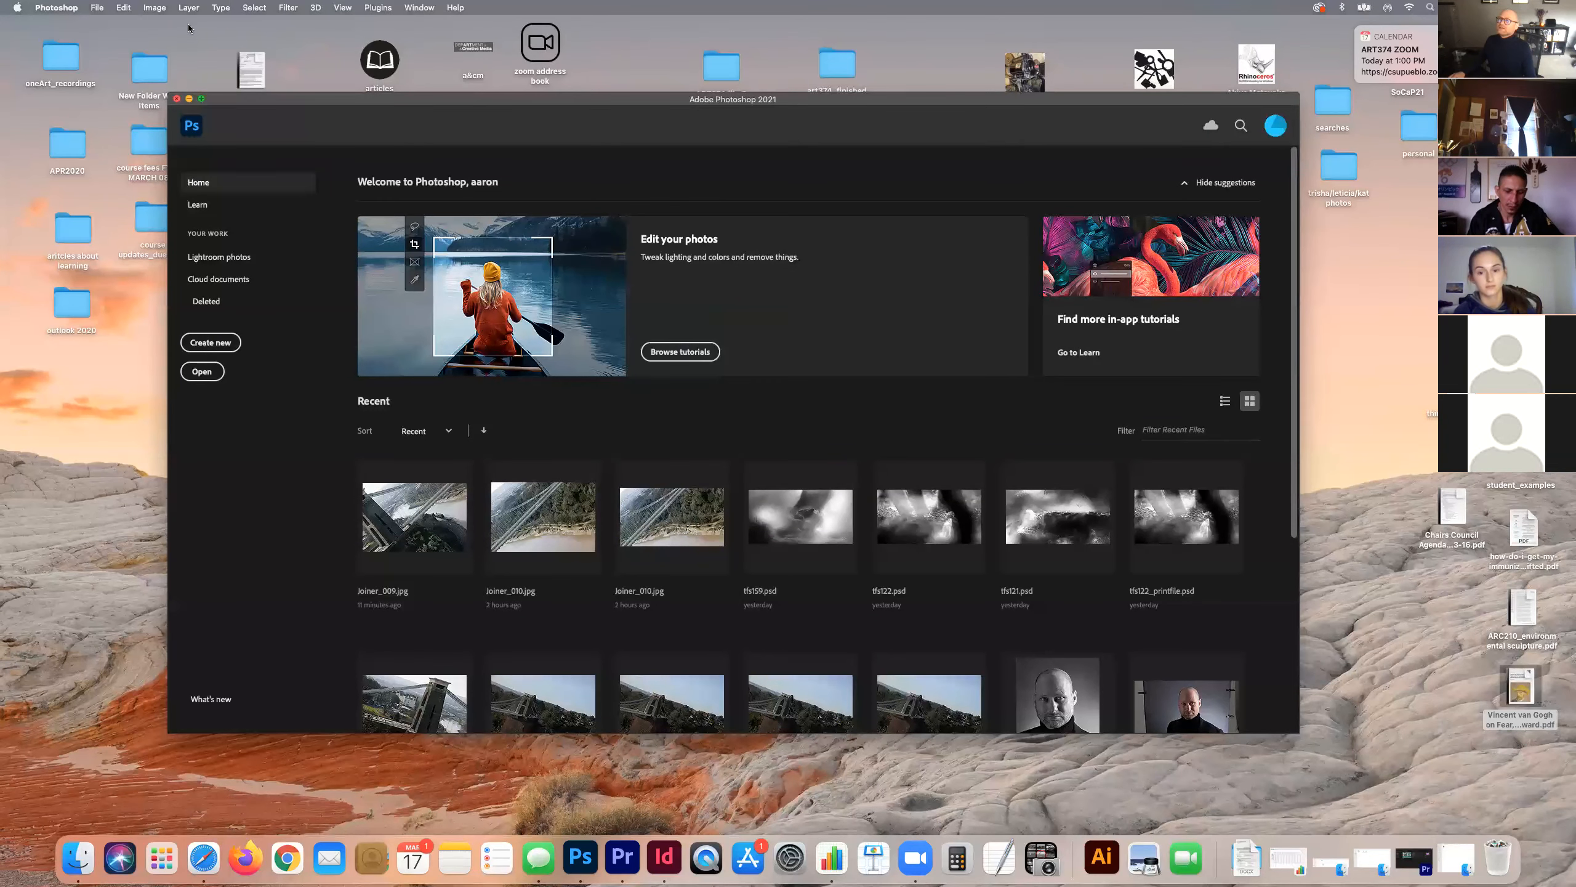
# Step: Reopen Joiner_009.jpg from the recently used files
pyautogui.moveTo(360, 103)
pyautogui.mouseDown()
pyautogui.moveTo(339, 55)
pyautogui.moveTo(367, 79)
pyautogui.mouseUp()
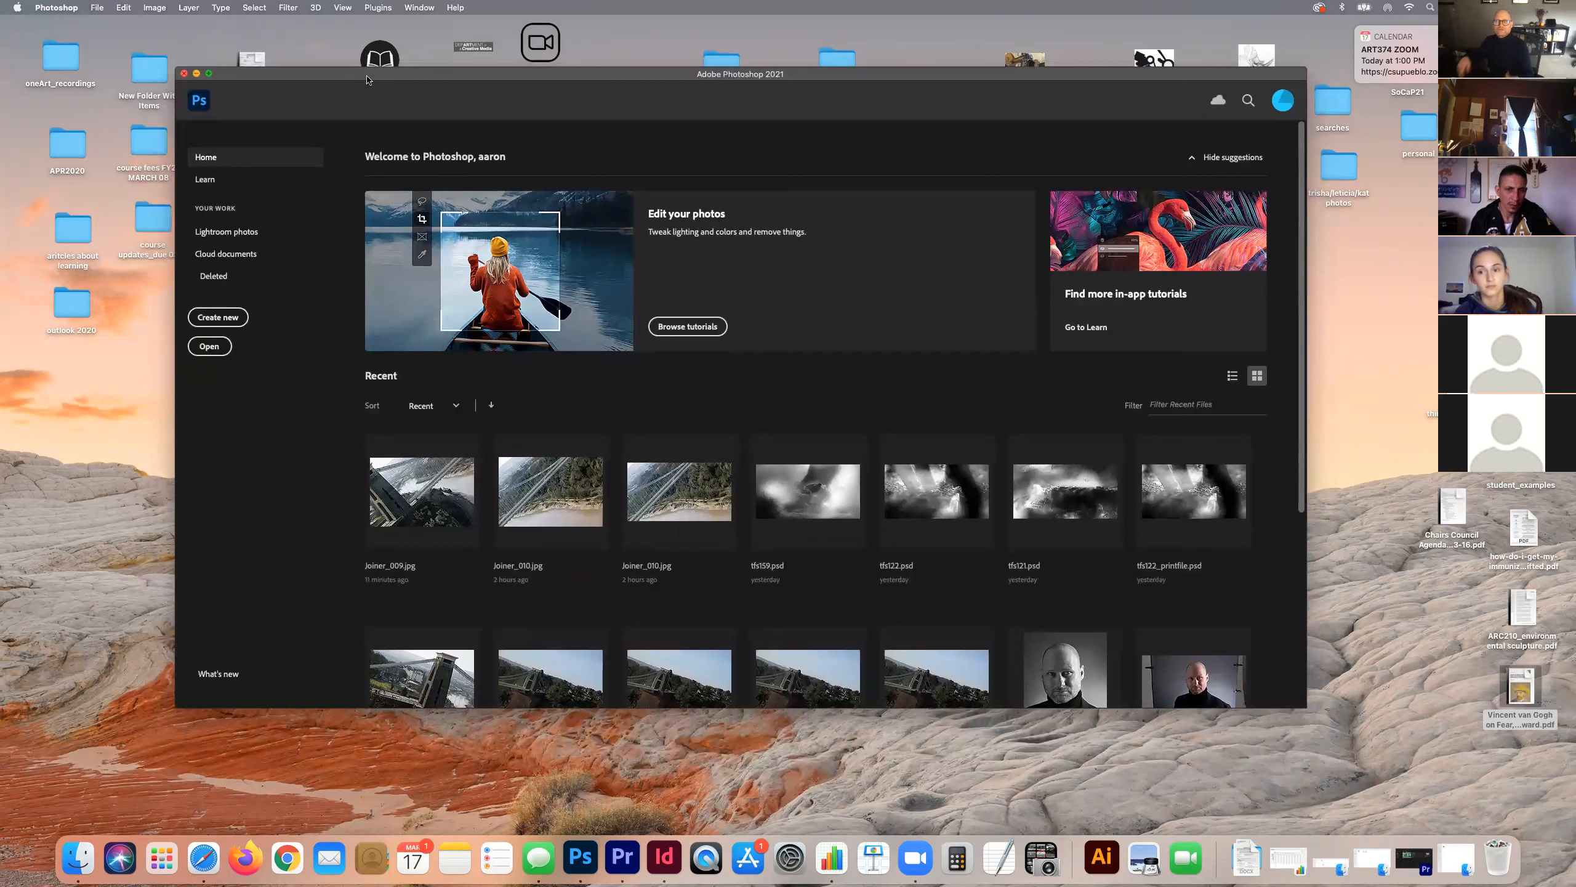
pyautogui.click(97, 7)
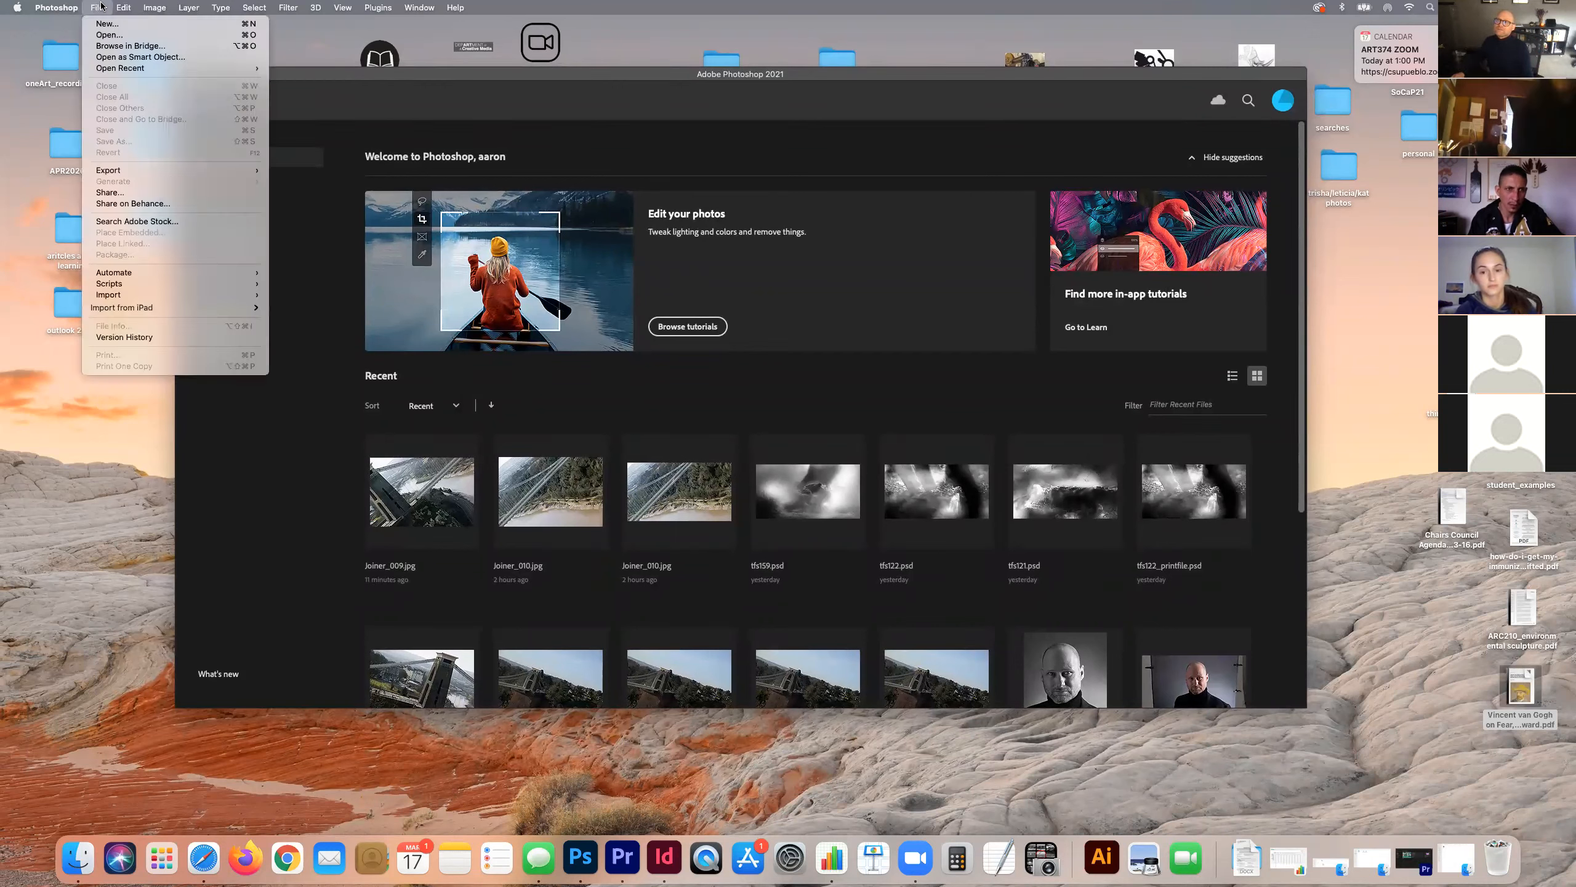
pyautogui.moveTo(118, 69)
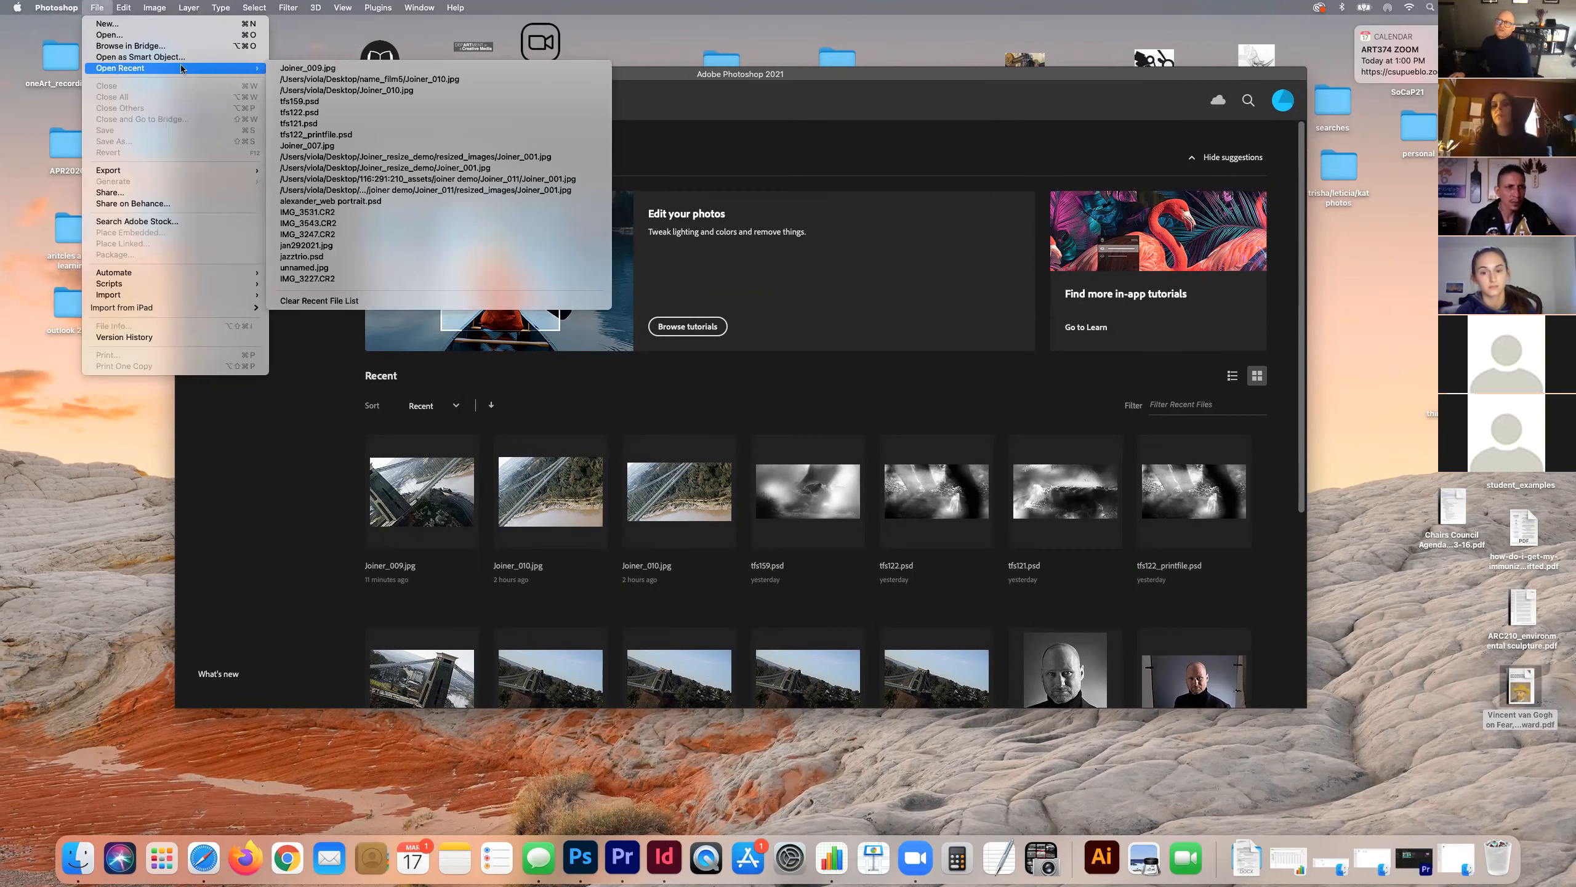
pyautogui.click(311, 68)
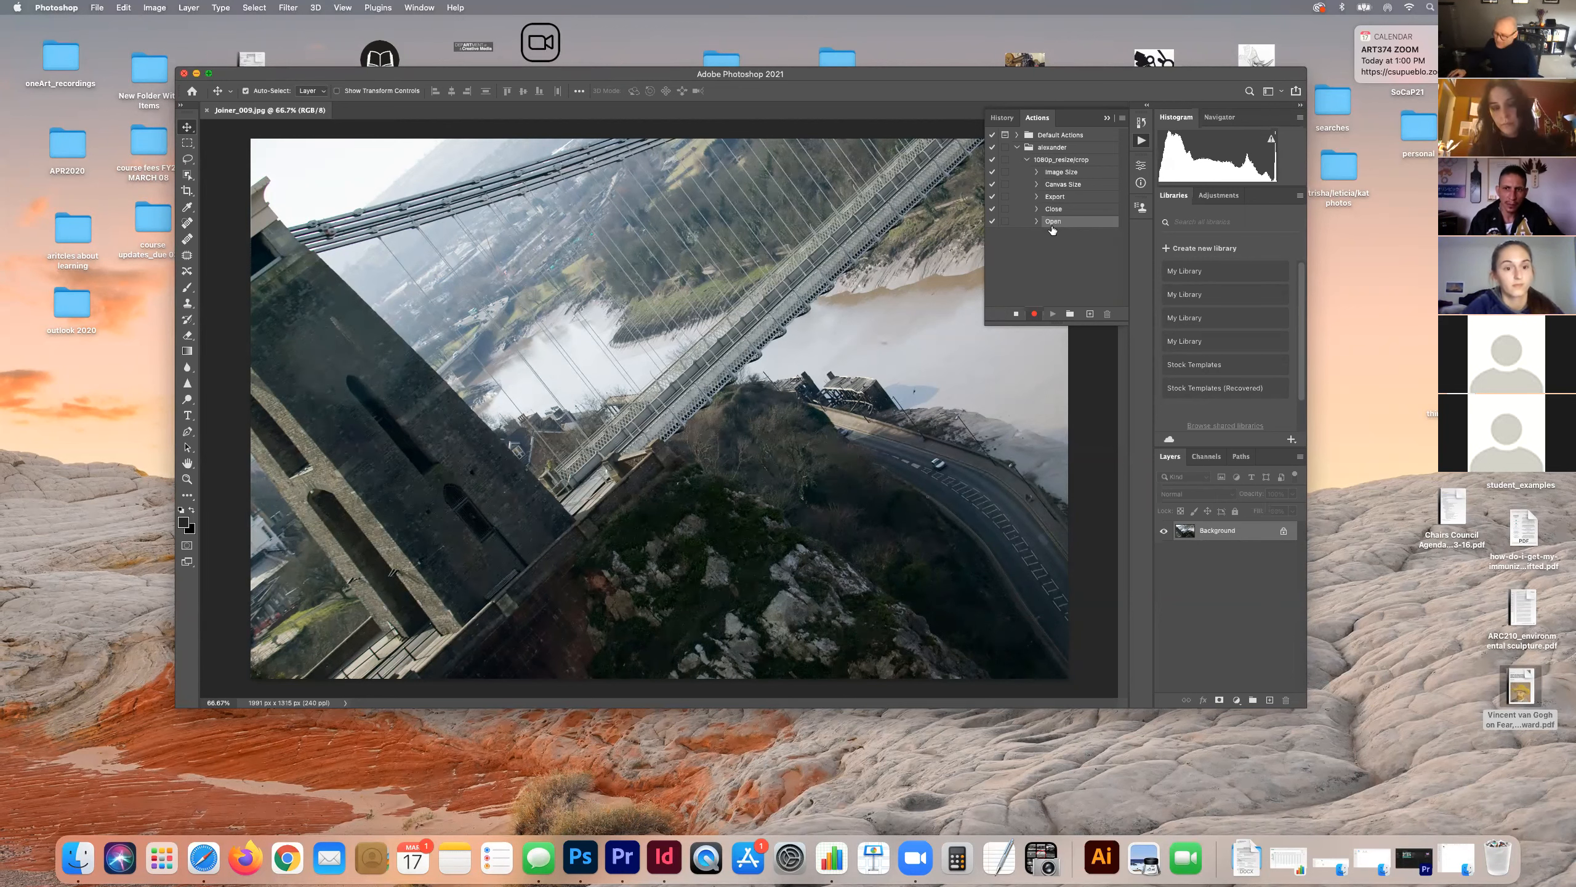
# Step: Stop recording the action and delete its last recorded step, Open
pyautogui.click(1016, 315)
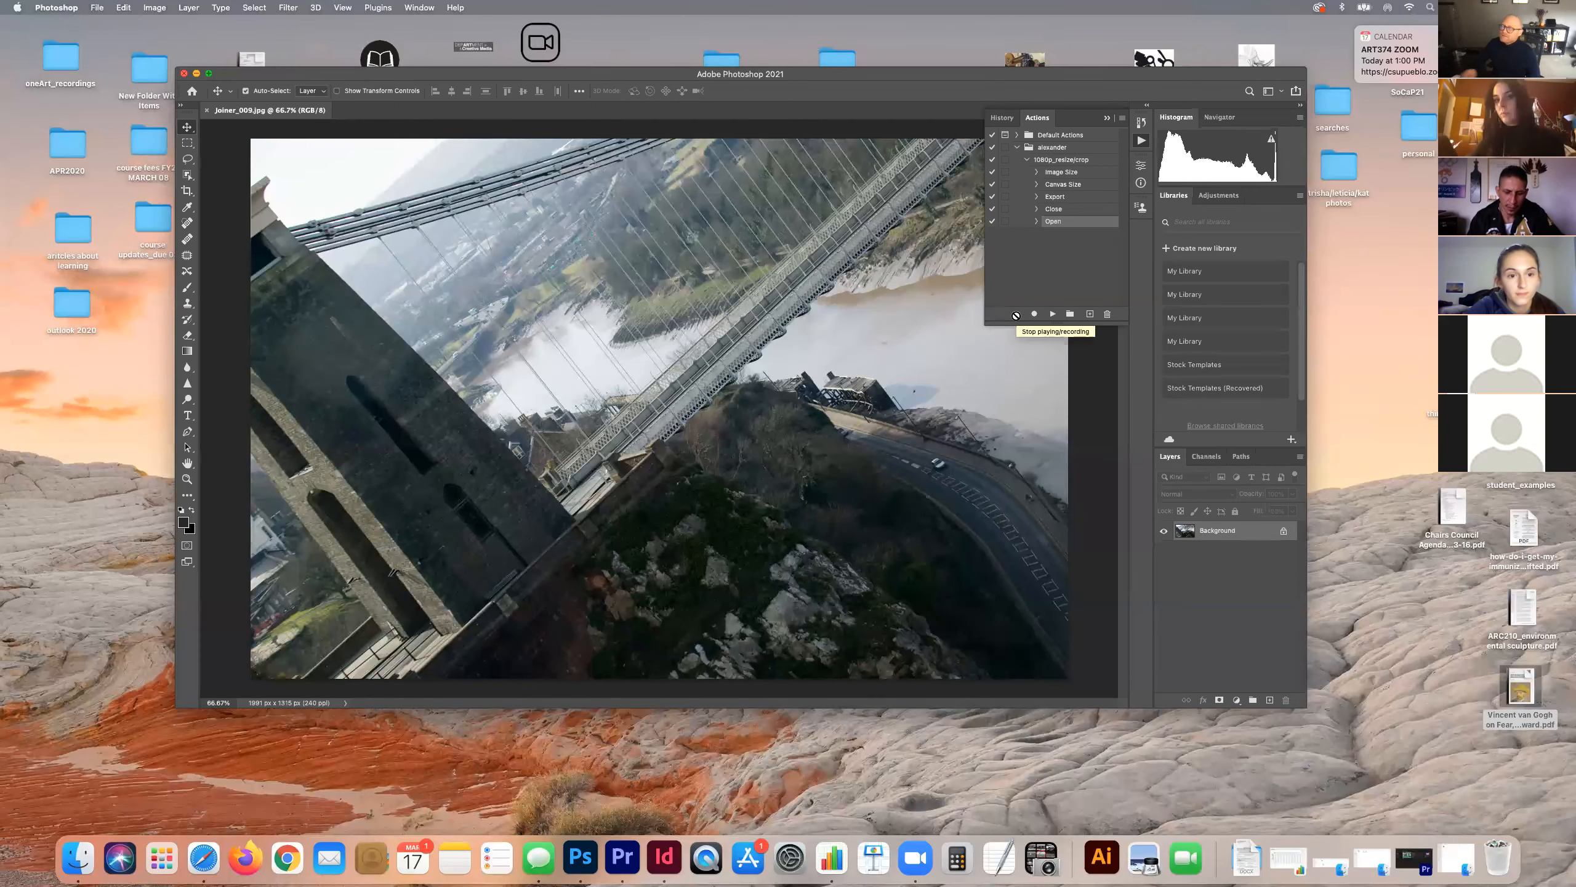
pyautogui.moveTo(1068, 223); pyautogui.dragTo(1107, 315)
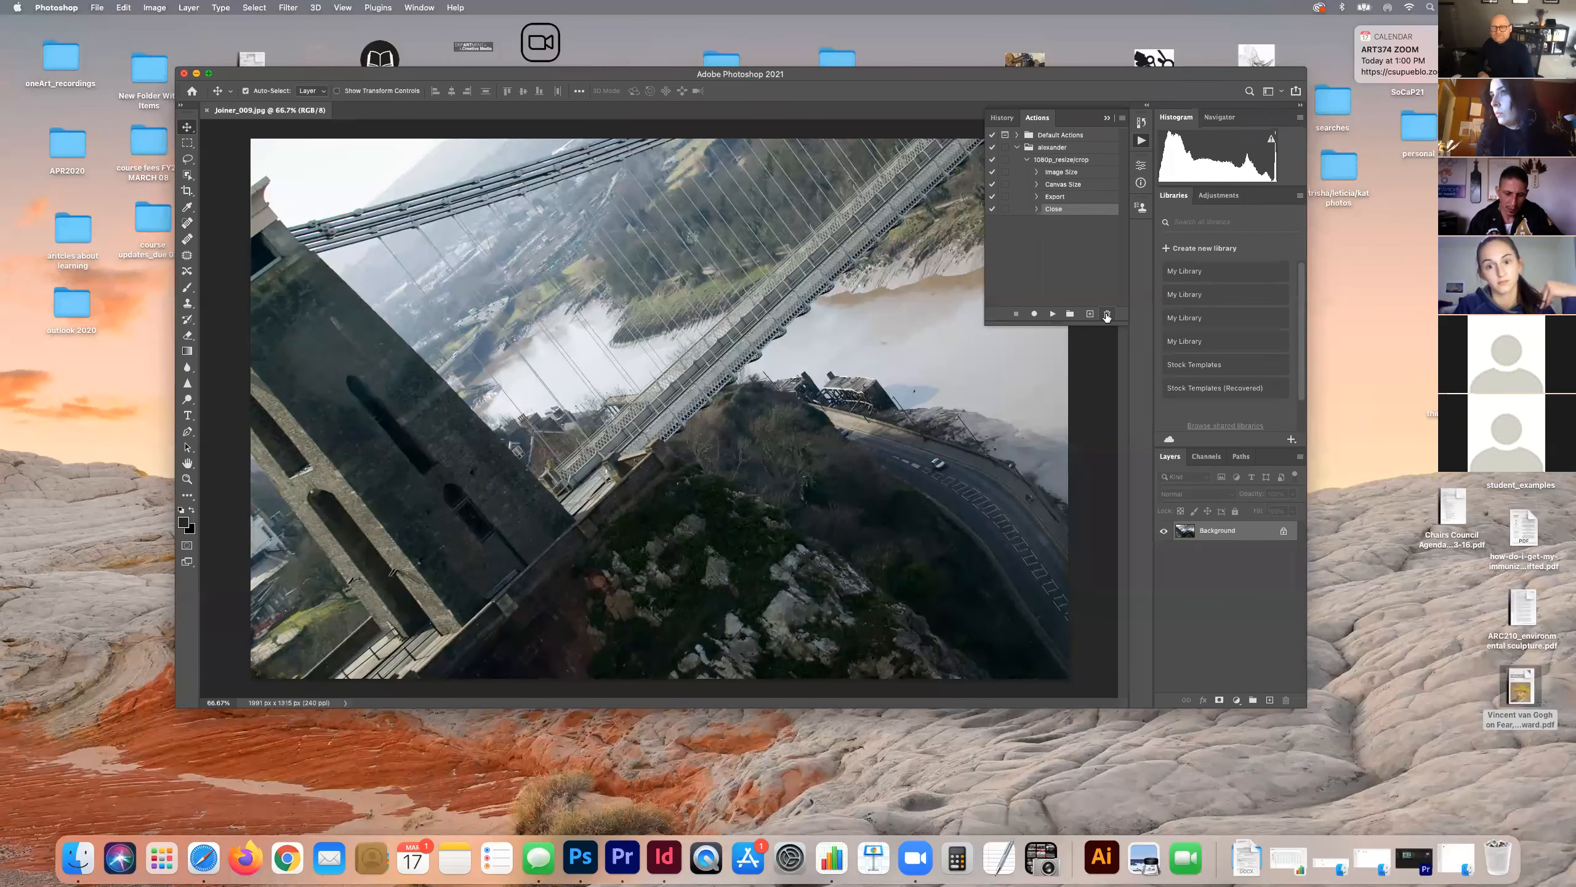
# Step: Start a Batch automation with the 1080p_resize/crop action as the one to play
pyautogui.click(97, 8)
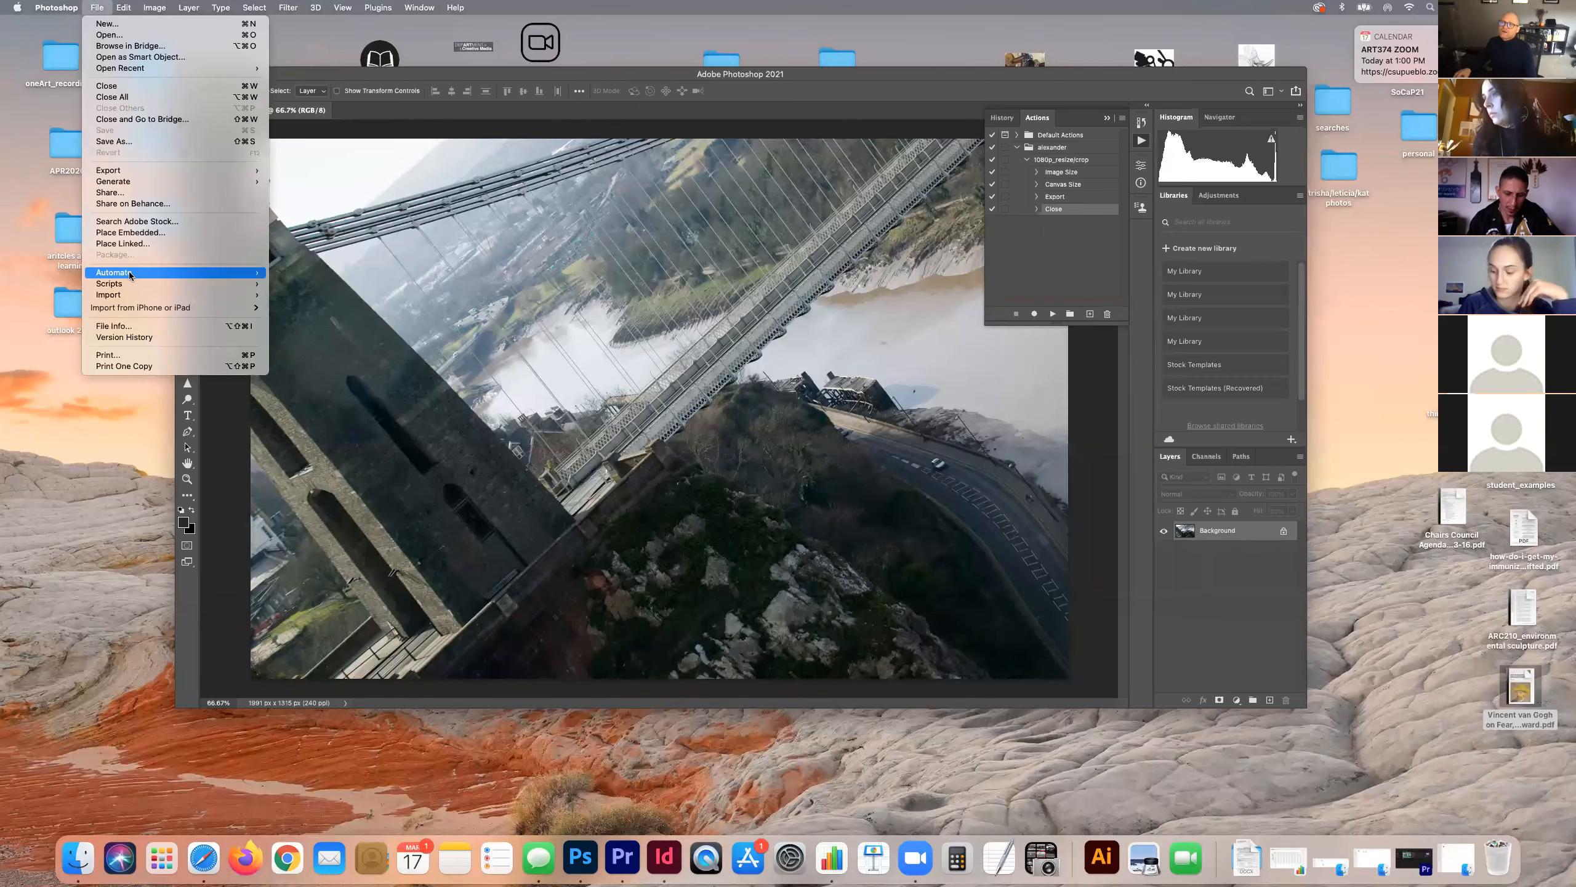
pyautogui.moveTo(130, 274)
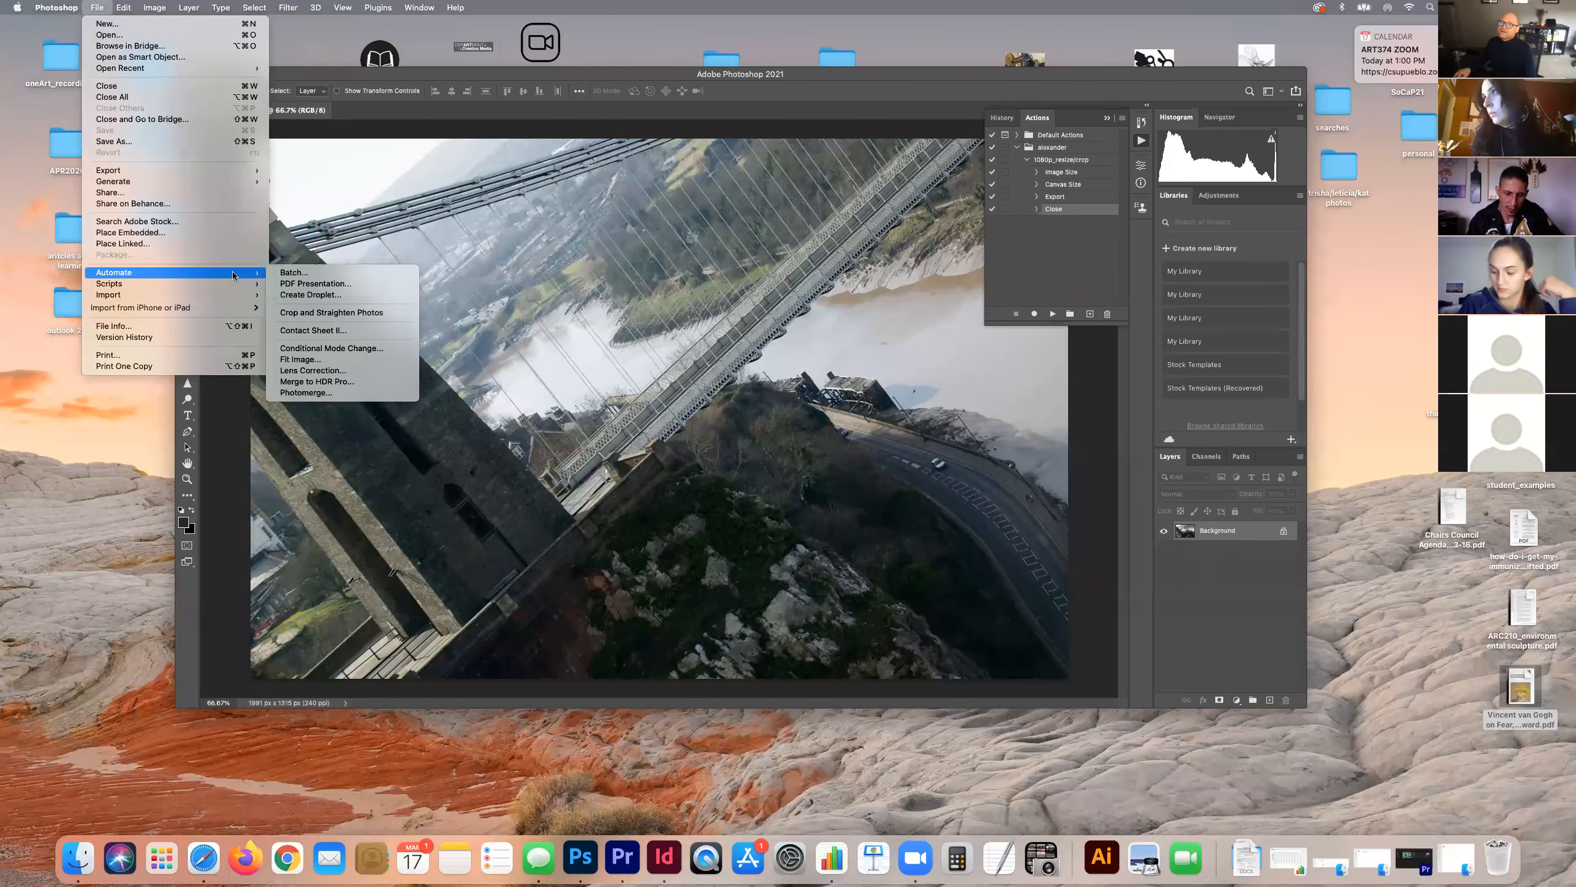
pyautogui.click(292, 272)
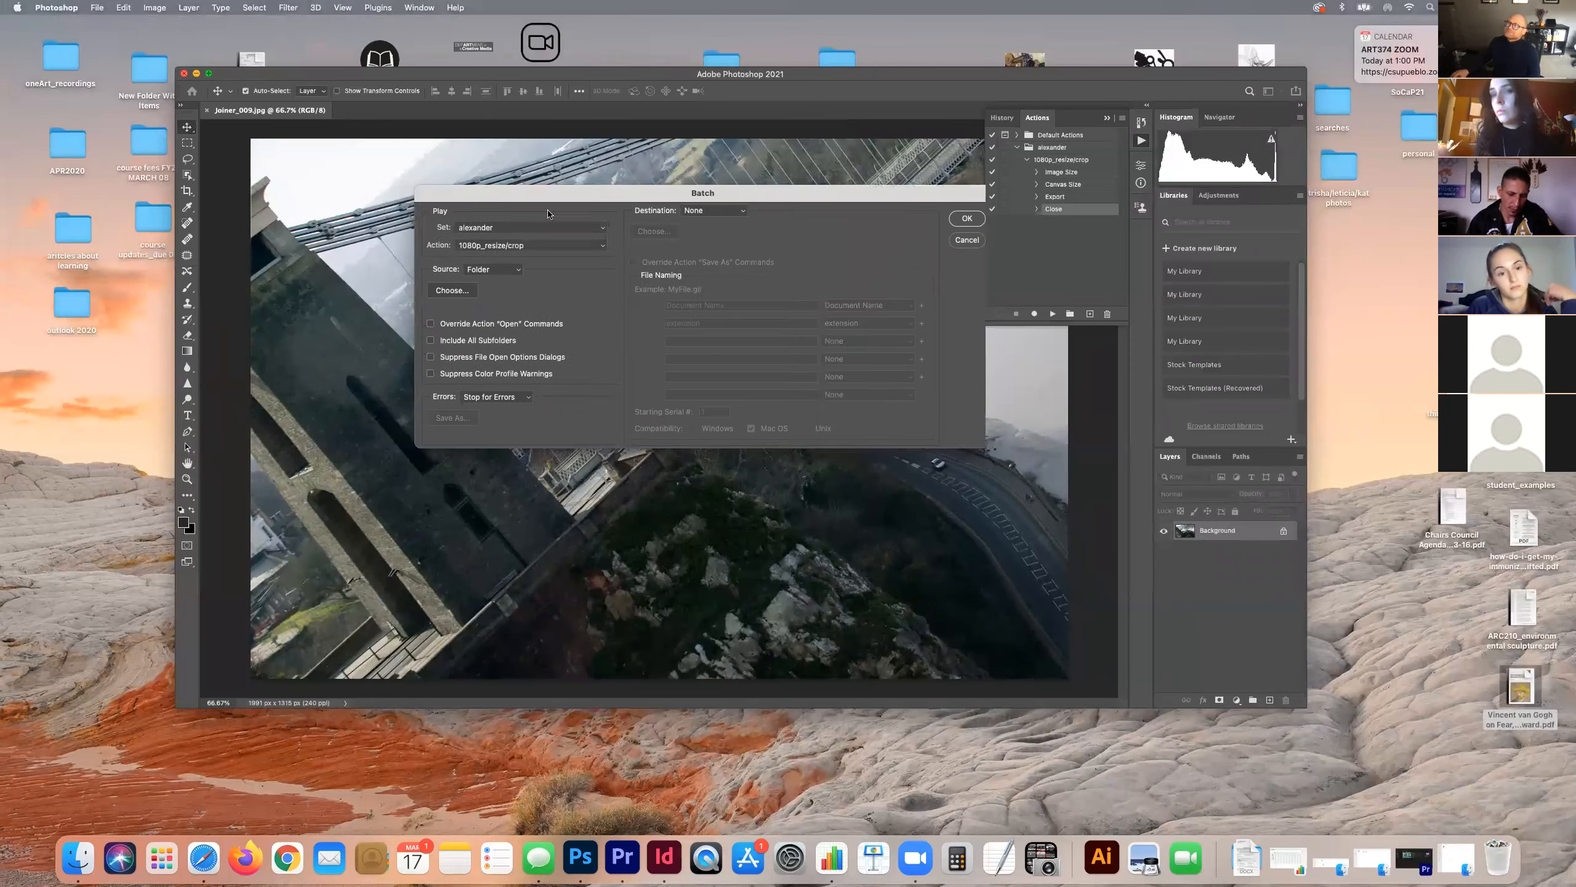
pyautogui.moveTo(499, 193); pyautogui.dragTo(458, 201)
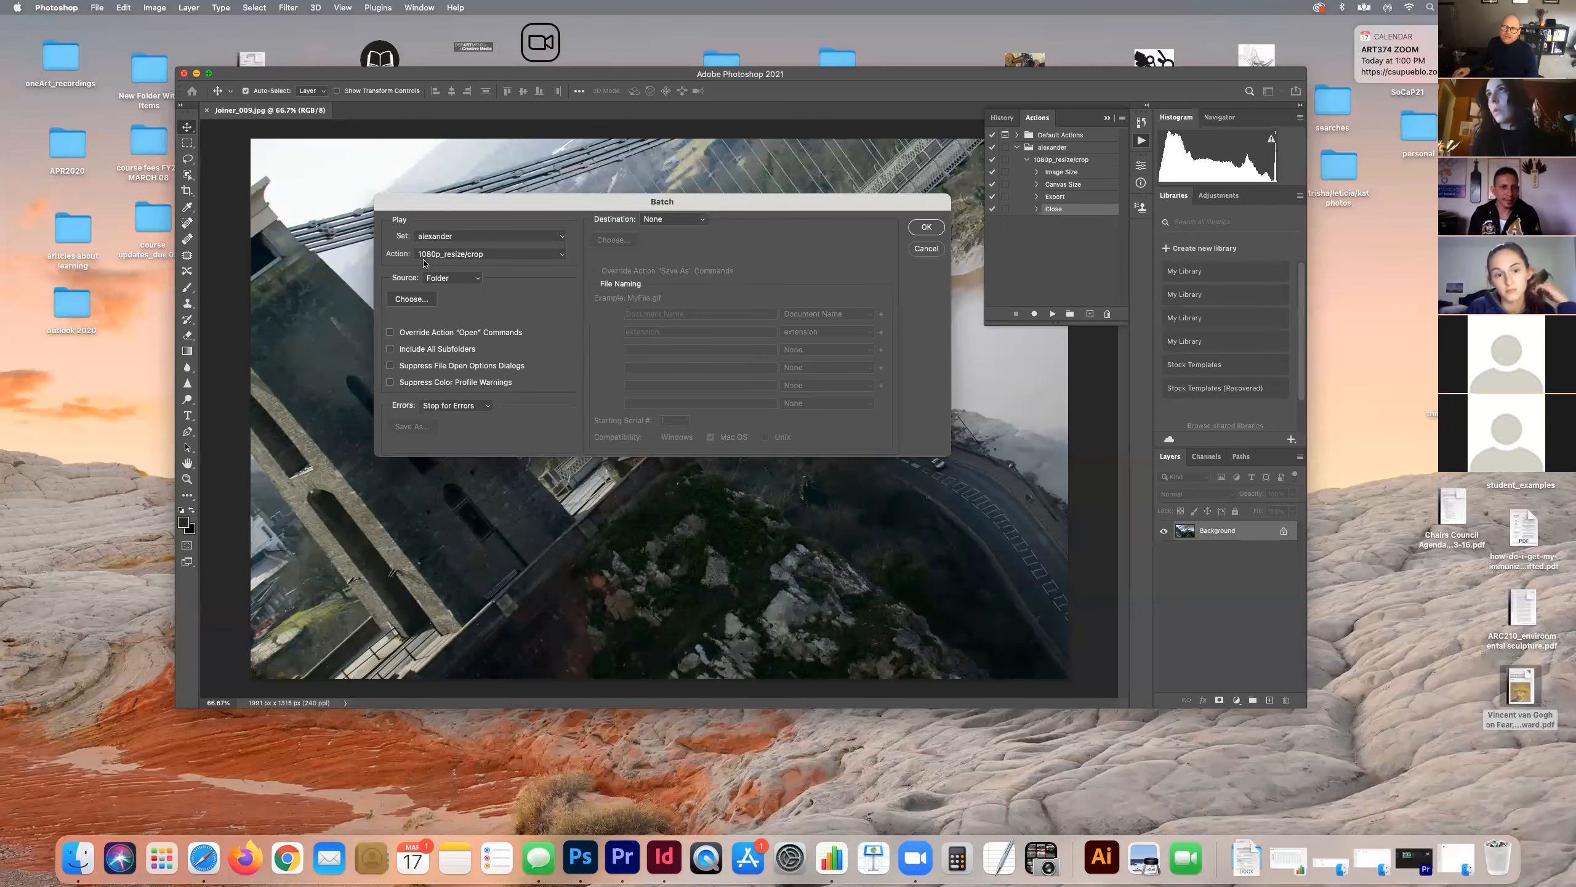
pyautogui.click(533, 254)
pyautogui.click(535, 254)
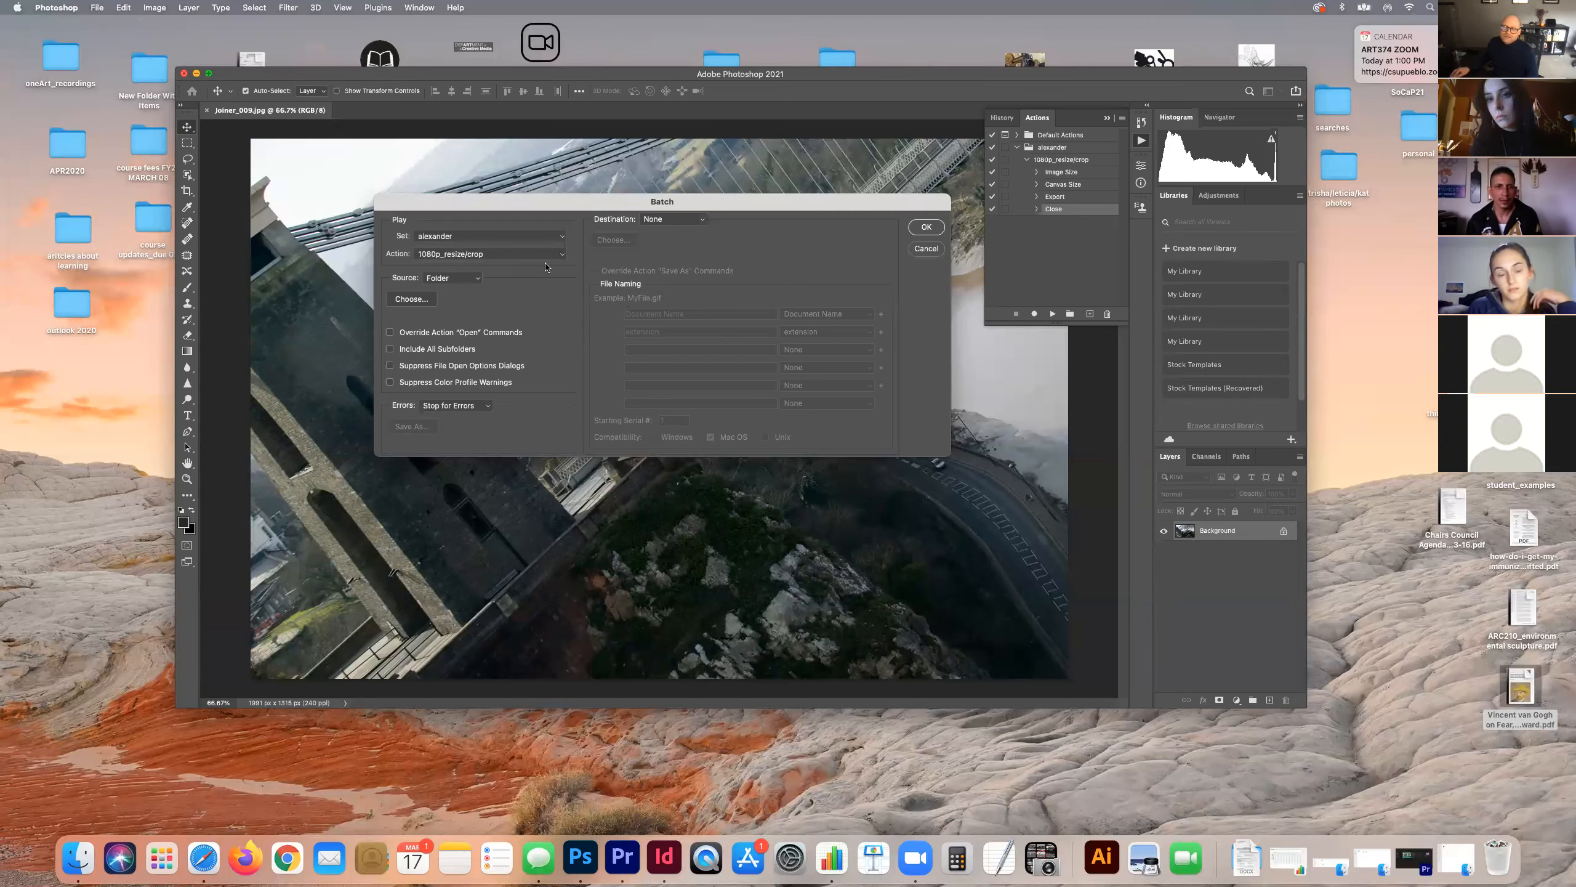
# Step: Choose the name_film5 folder inside ART374 film5 as the batch source and run the batch
pyautogui.click(412, 298)
pyautogui.click(695, 316)
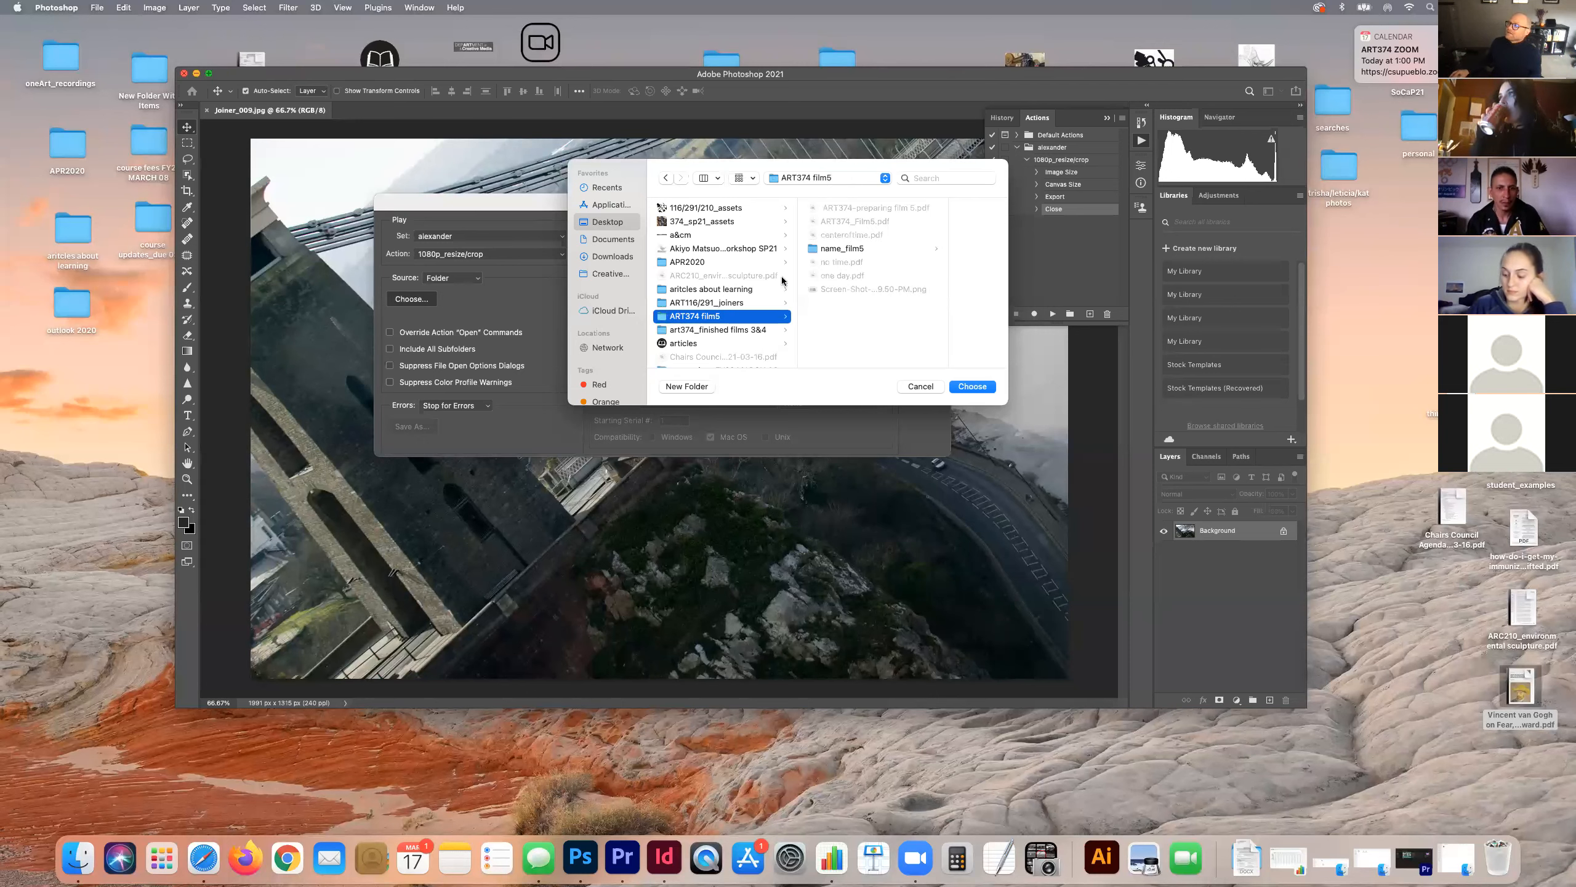
pyautogui.click(814, 249)
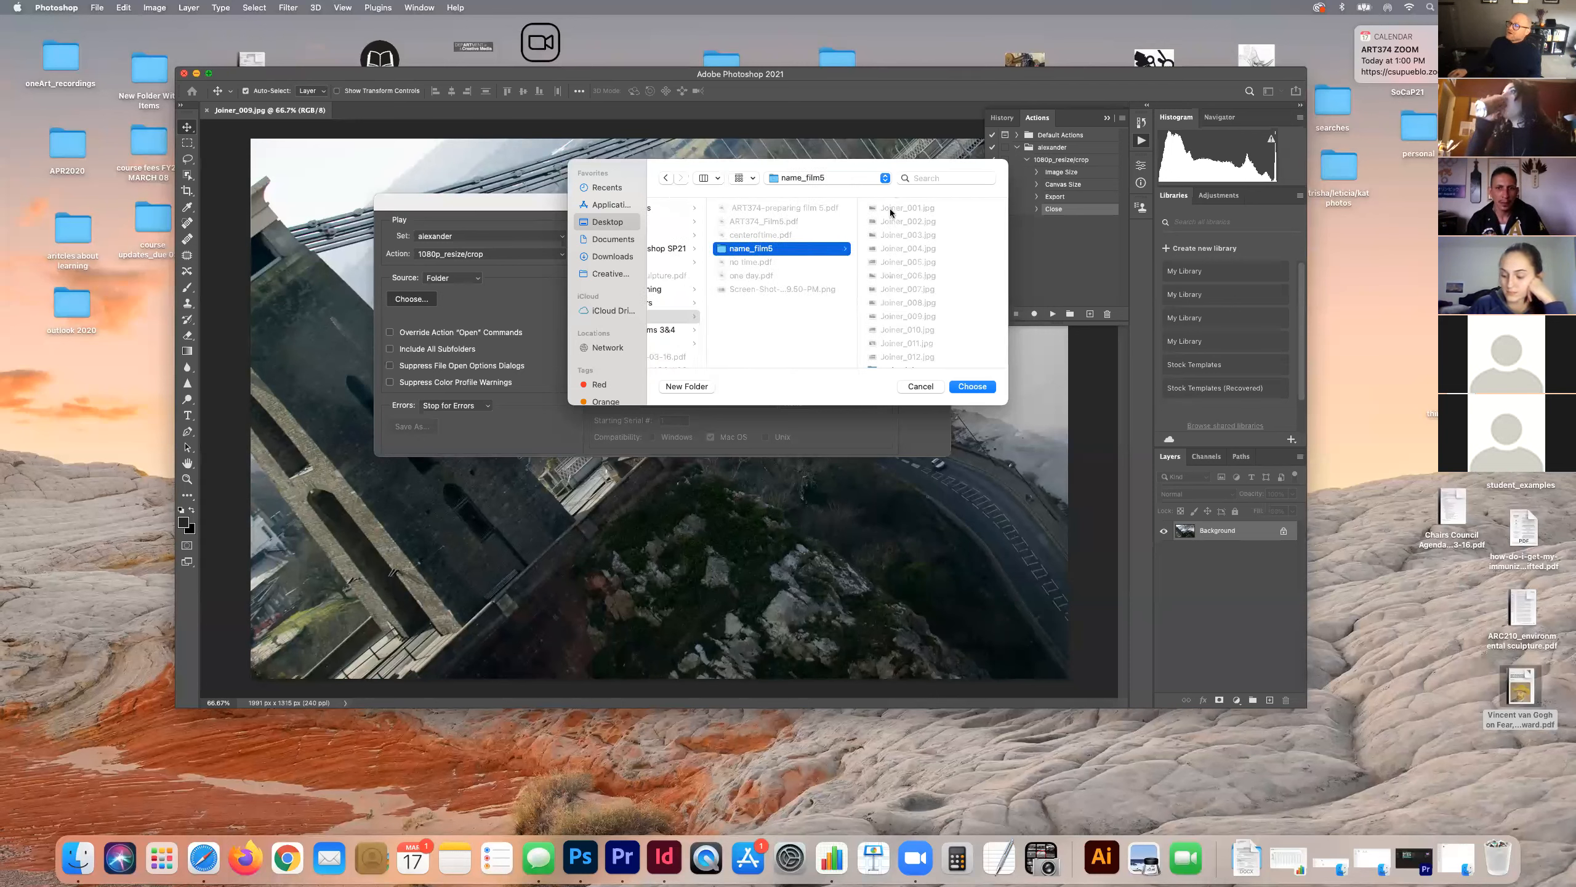
pyautogui.scroll(-2, 901, 323)
pyautogui.scroll(2, 901, 321)
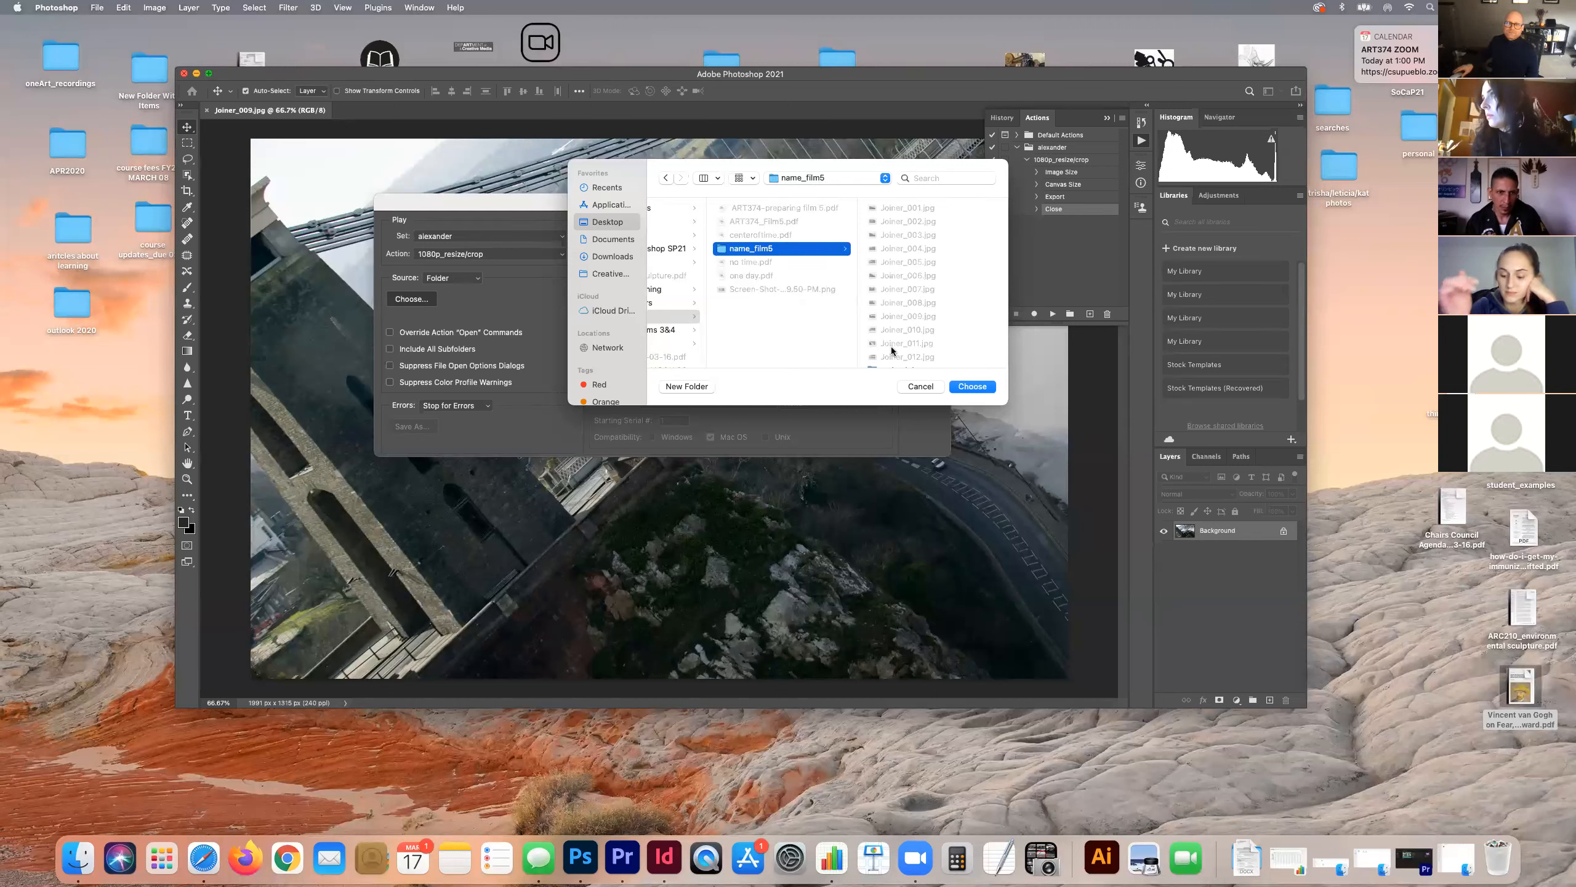
pyautogui.click(972, 386)
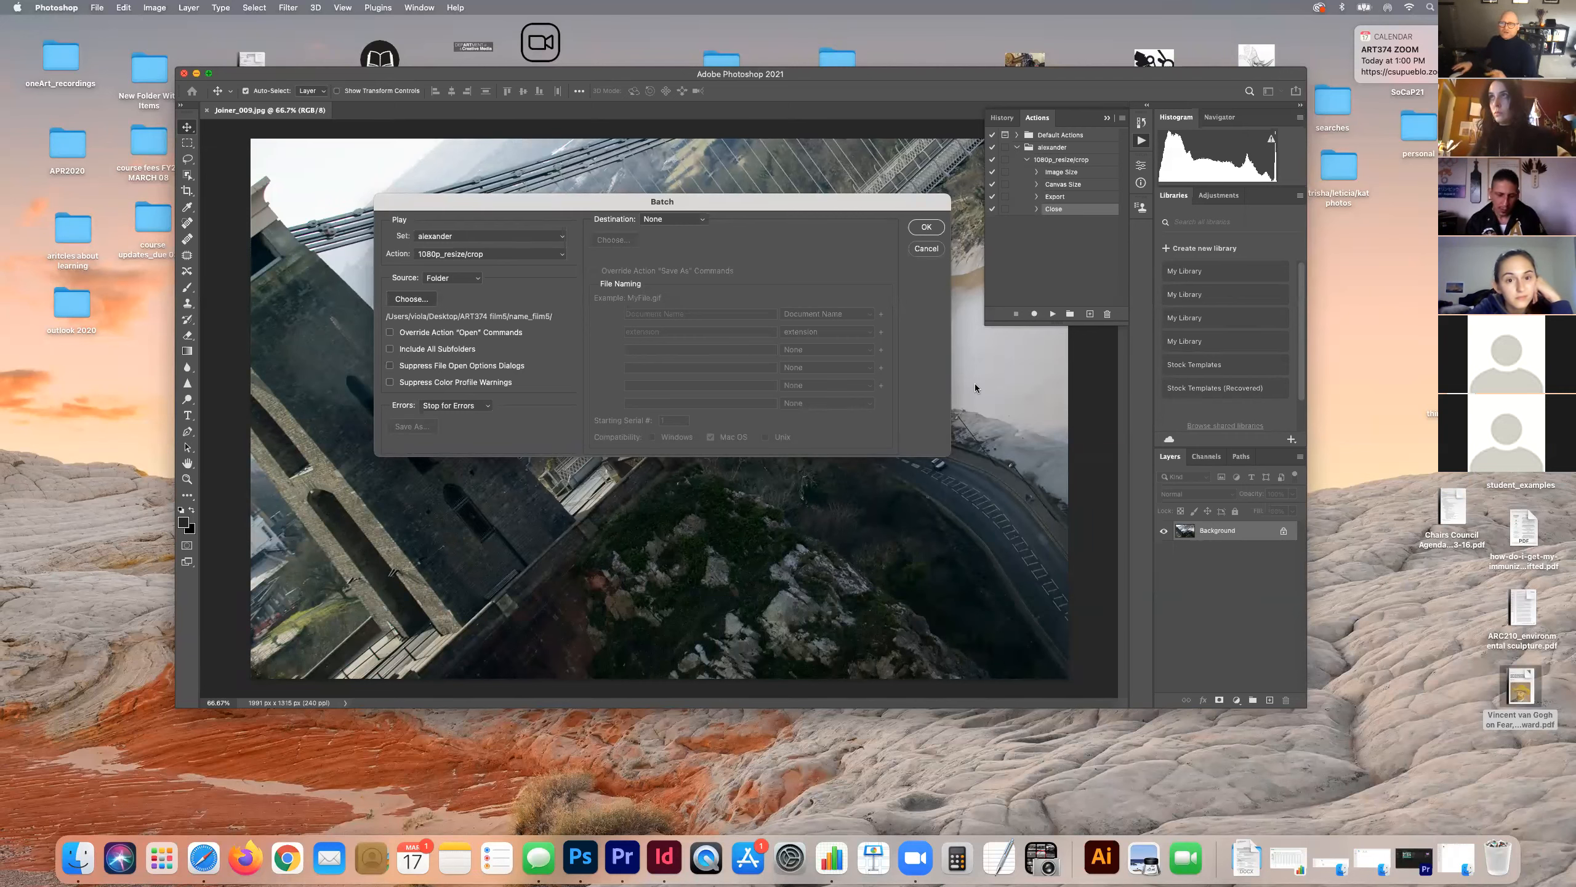
pyautogui.click(927, 228)
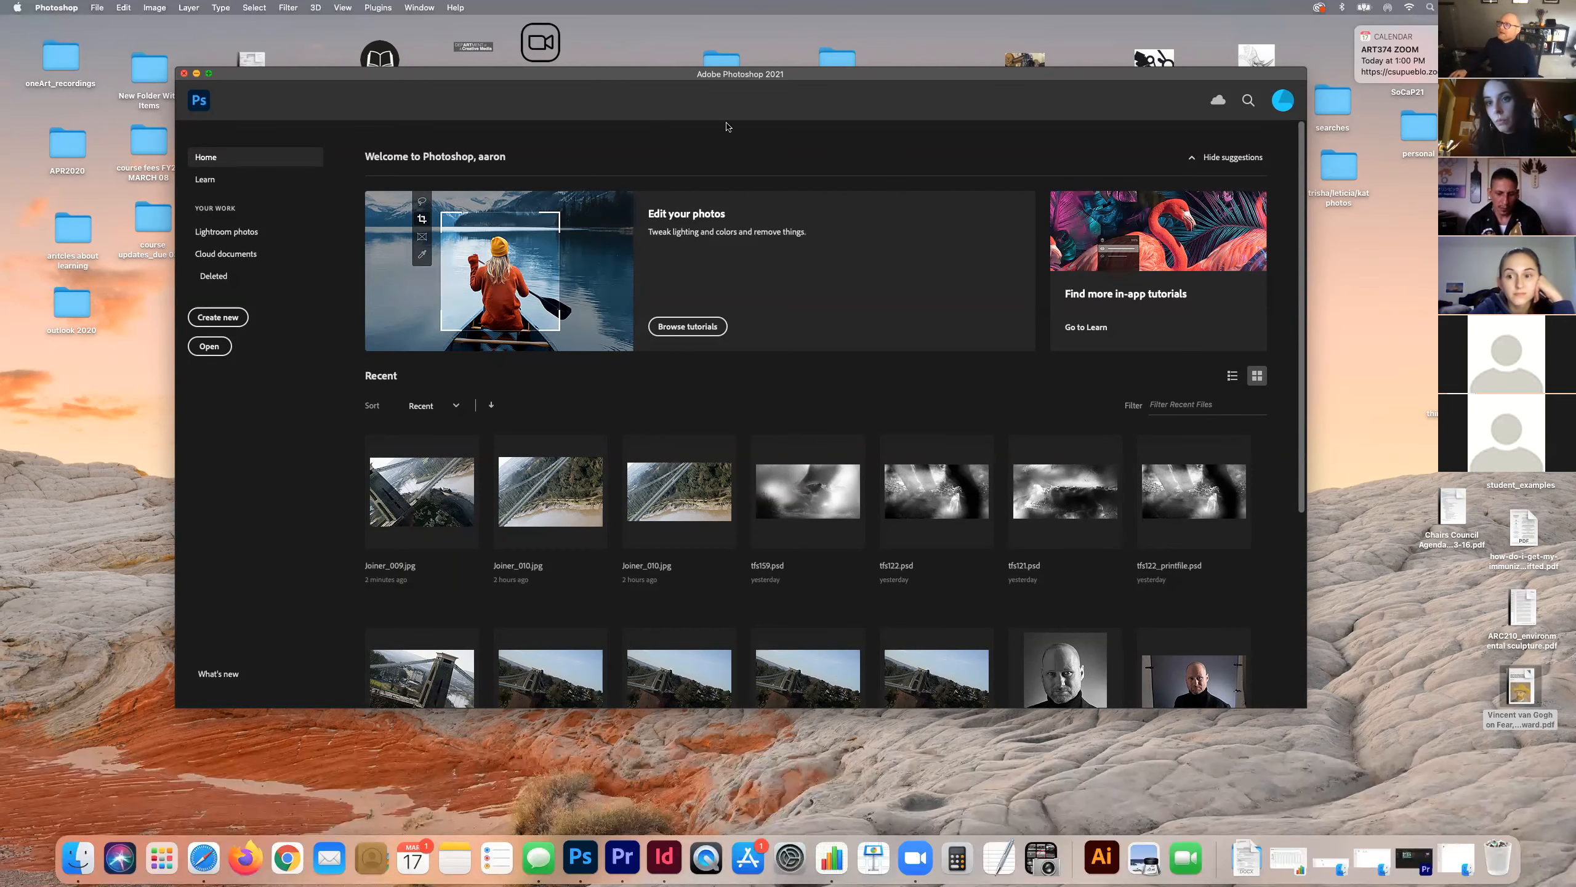
# Step: Switch to Finder and go back from resized_images to the name_film5 folder to view the original images
pyautogui.moveTo(572, 71); pyautogui.dragTo(564, 422)
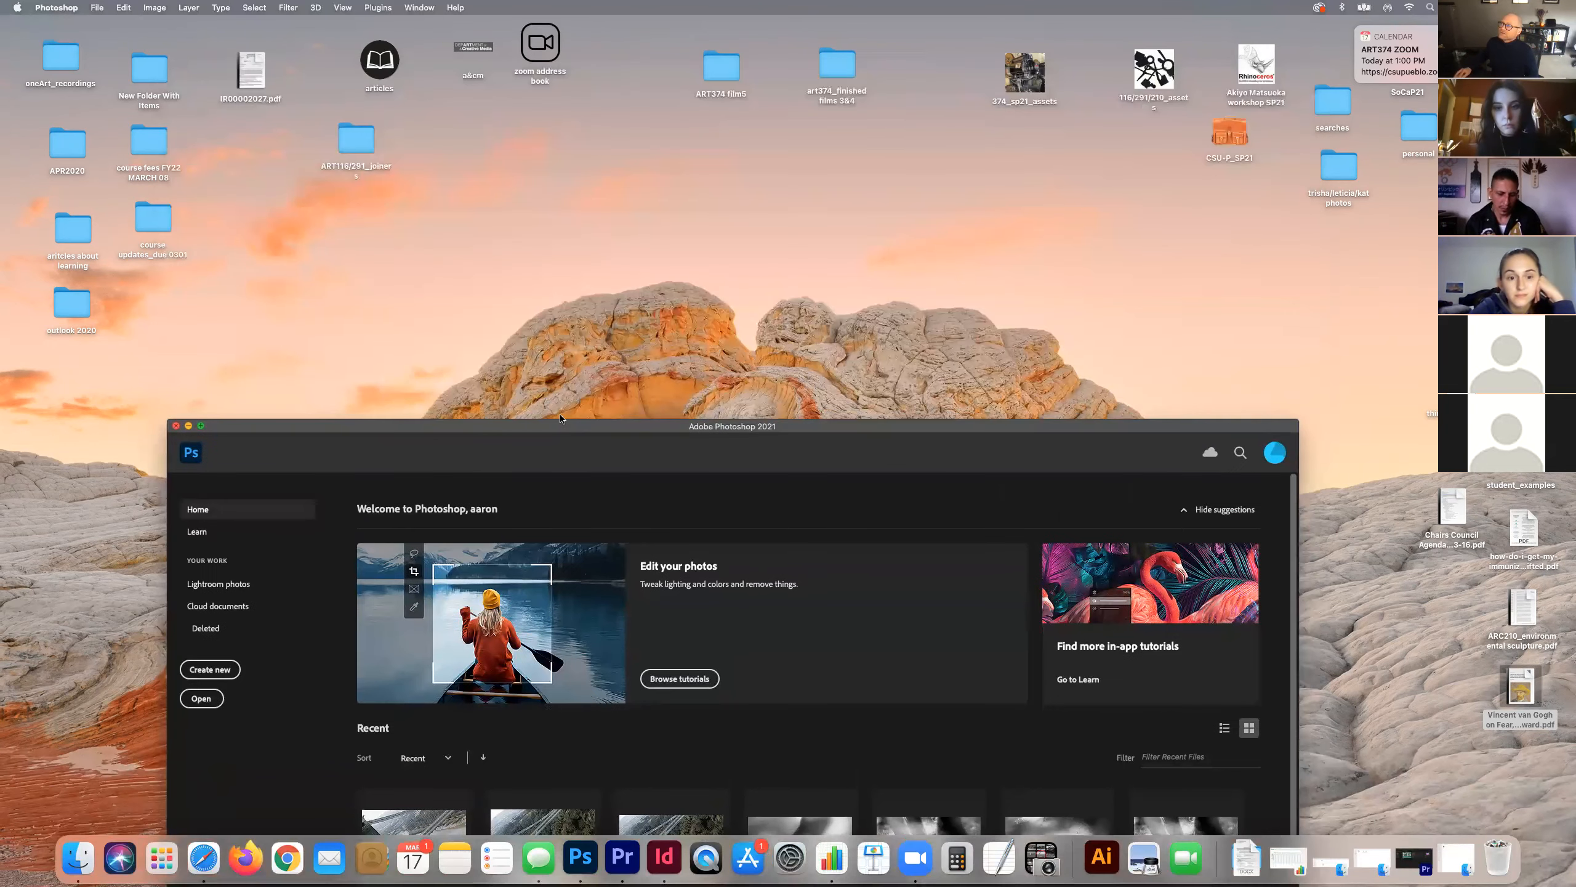
pyautogui.click(1449, 848)
pyautogui.click(841, 180)
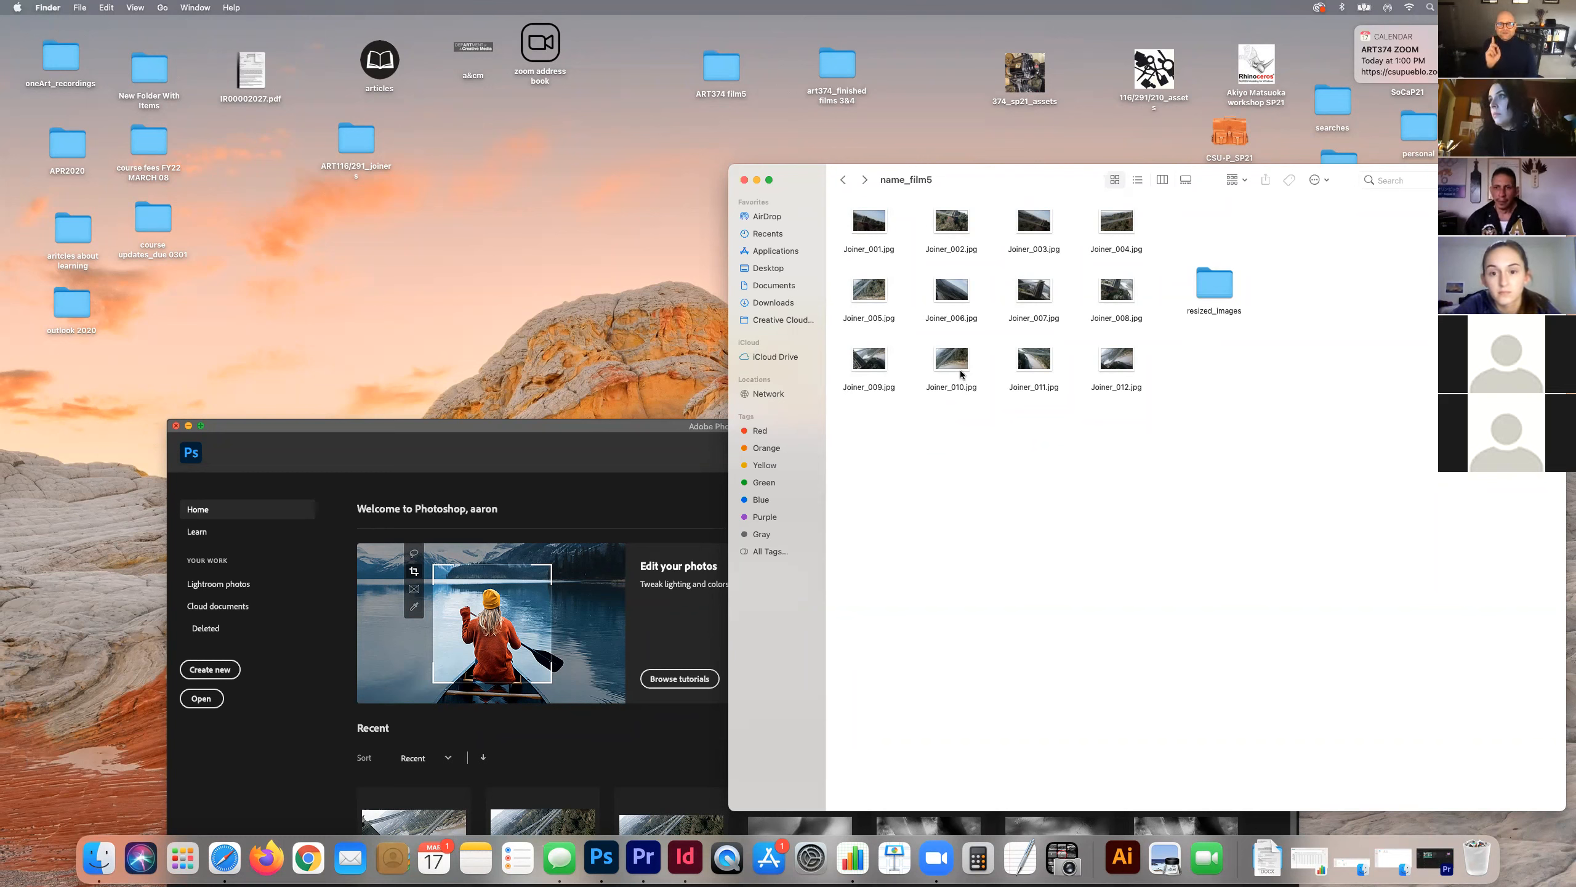
# Step: Open the resized_images folder and preview several resized Joiner images, including Joiner_002, Joiner_003 and Joiner_007
pyautogui.doubleClick(1216, 287)
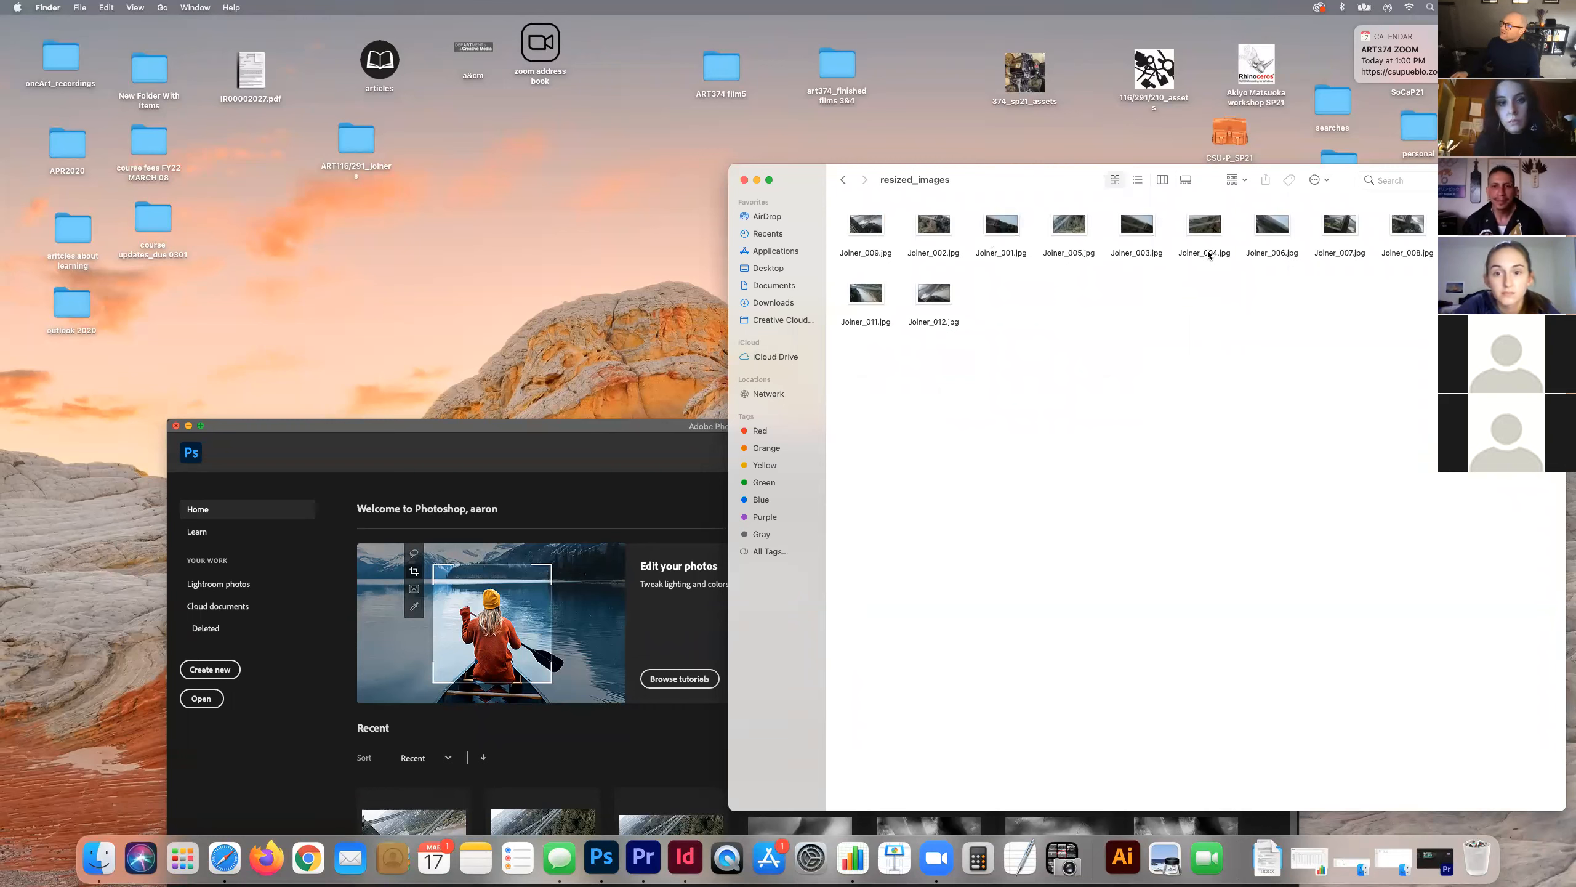
pyautogui.click(1002, 225)
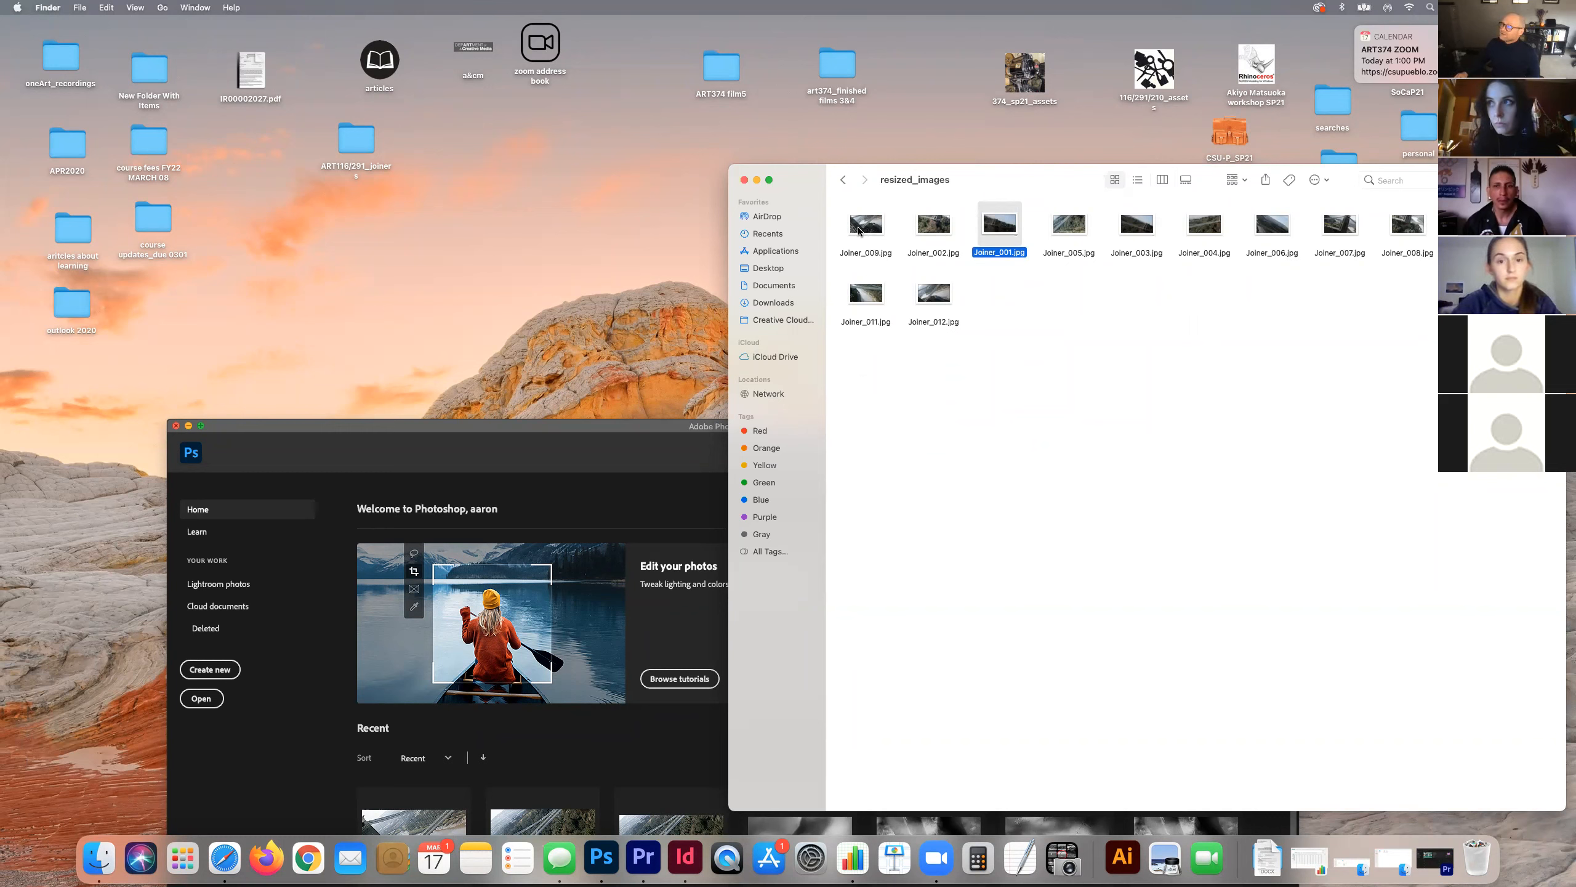
pyautogui.click(866, 237)
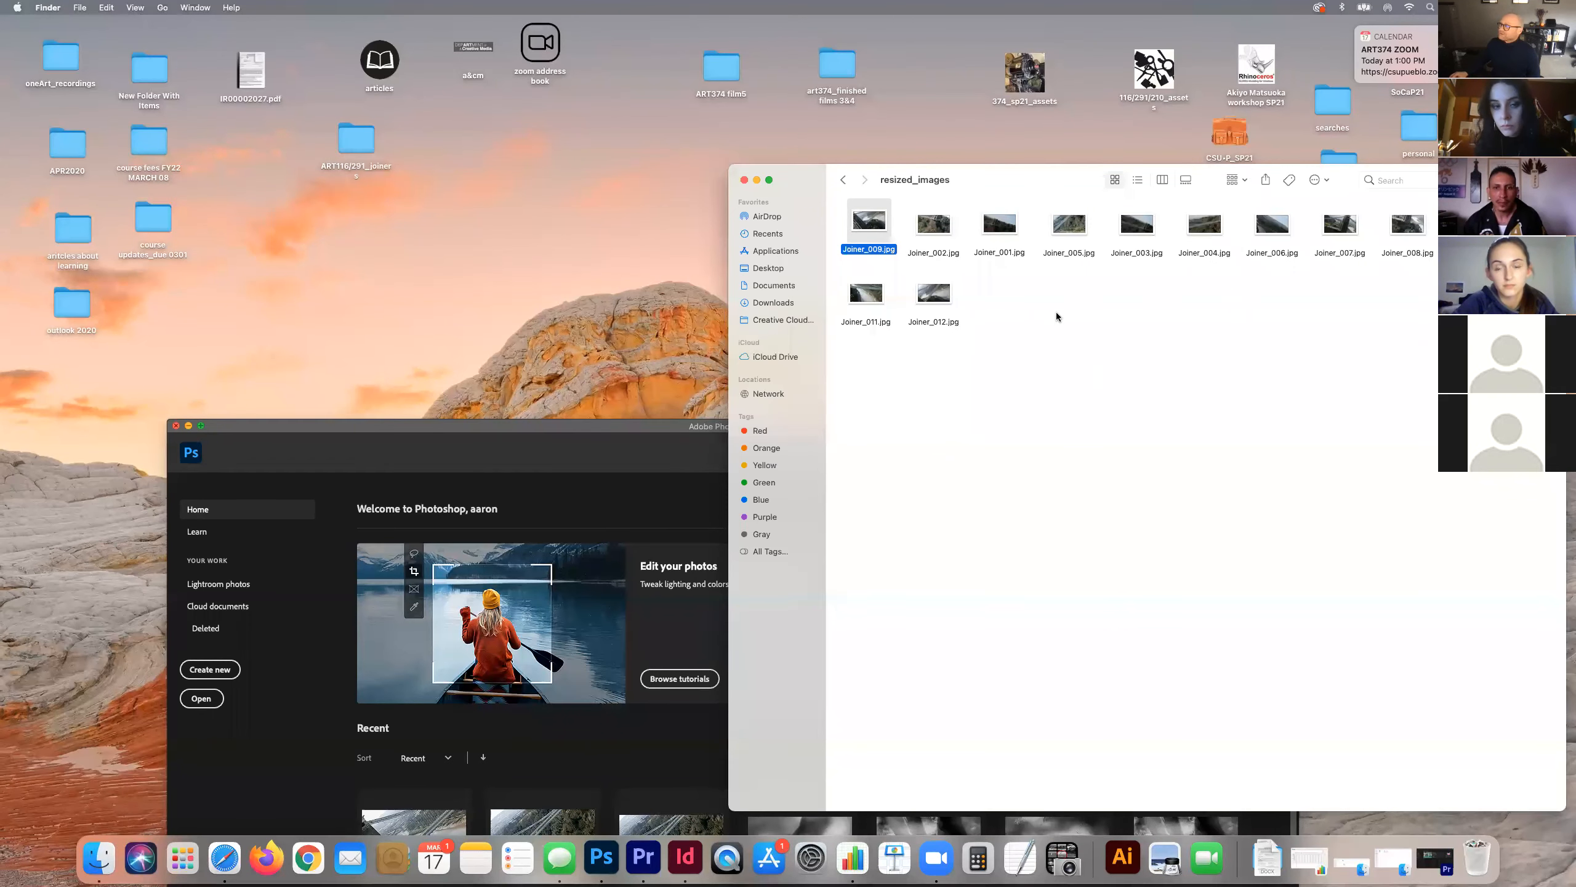
pyautogui.click(925, 227)
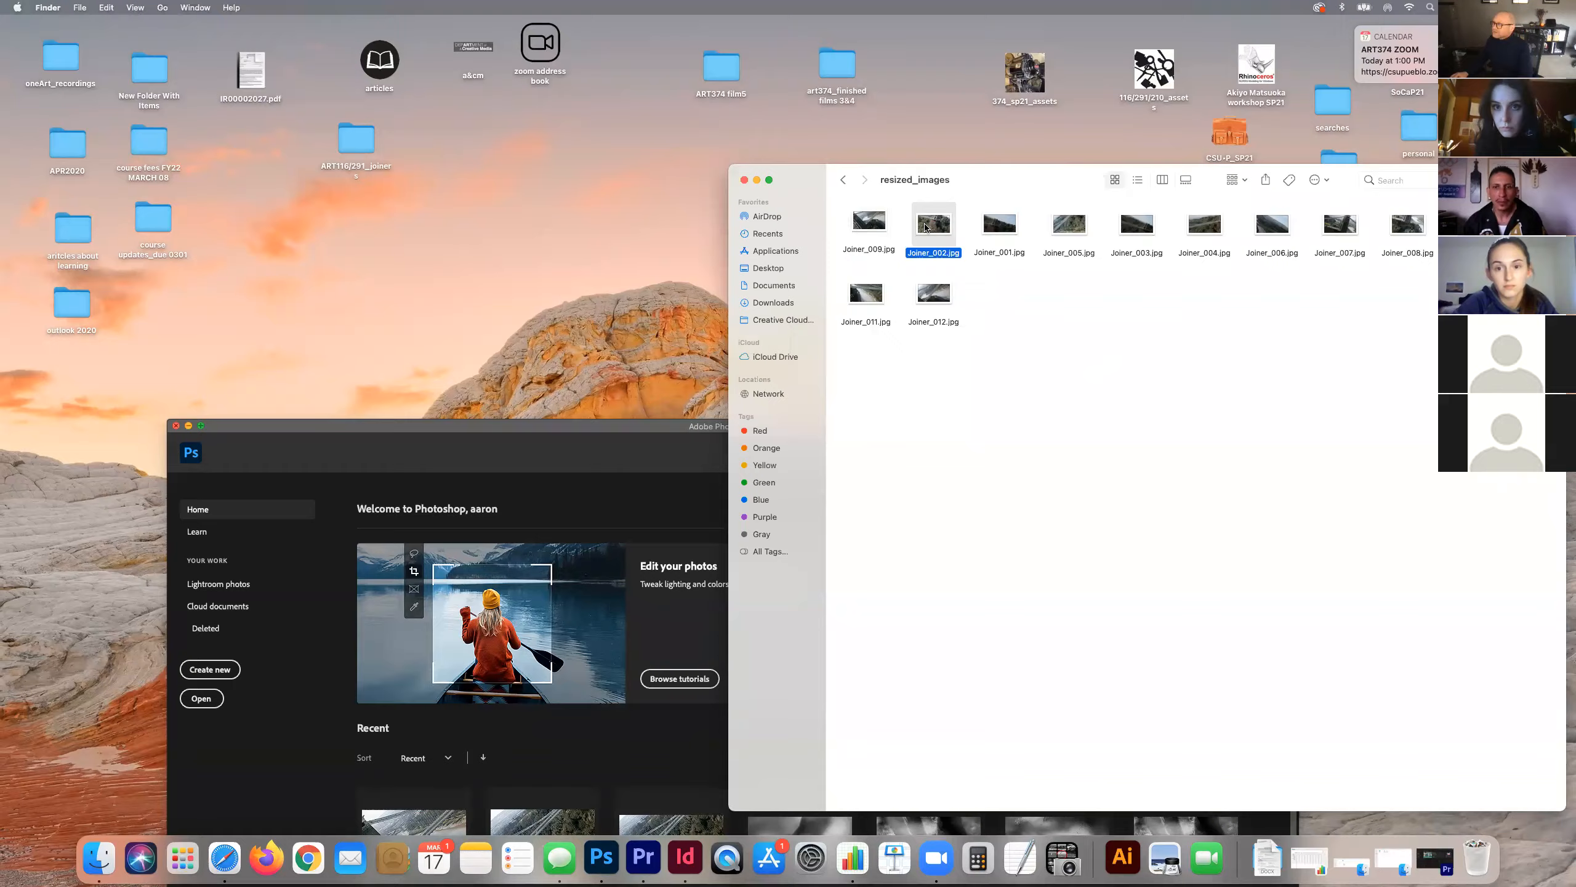
pyautogui.press('space')
pyautogui.press('space')
pyautogui.click(1126, 225)
pyautogui.press('space')
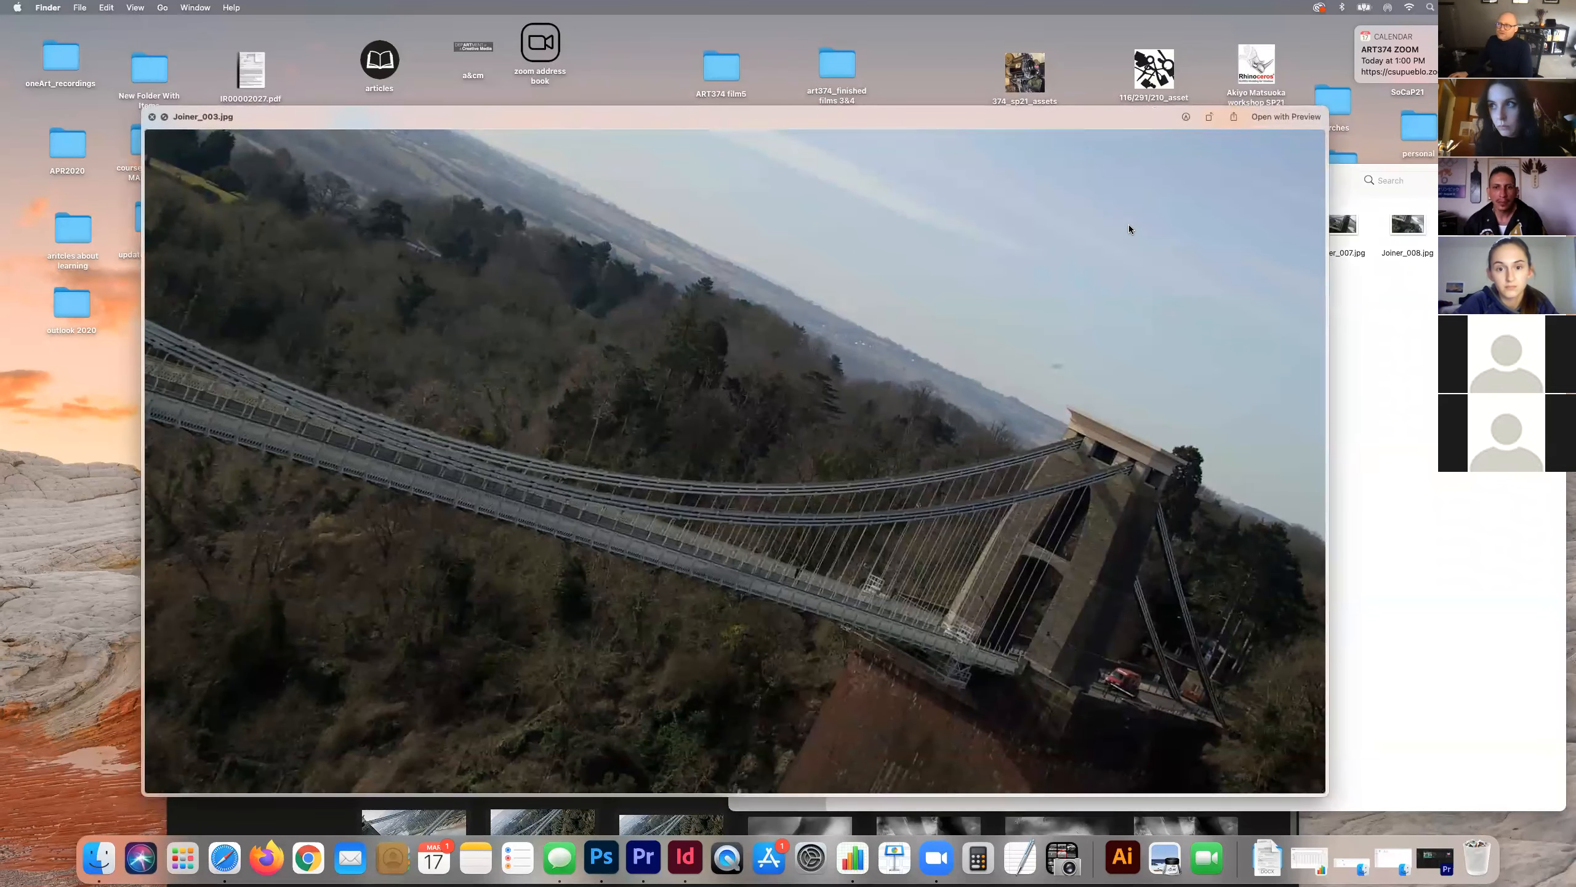
pyautogui.press('space')
pyautogui.click(1334, 230)
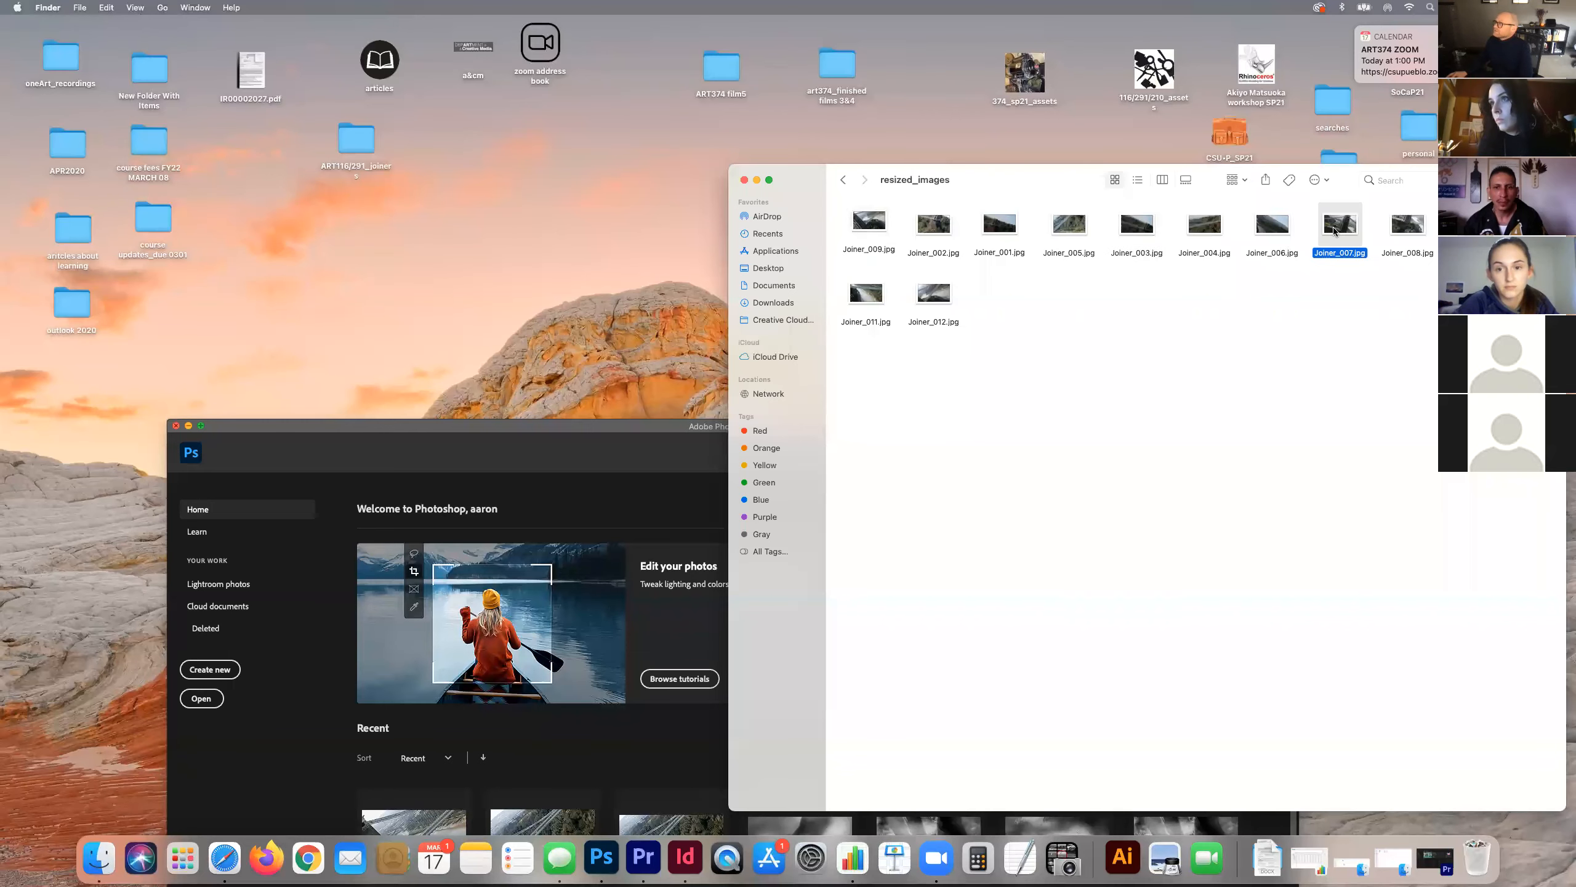
pyautogui.press('space')
pyautogui.press('space')
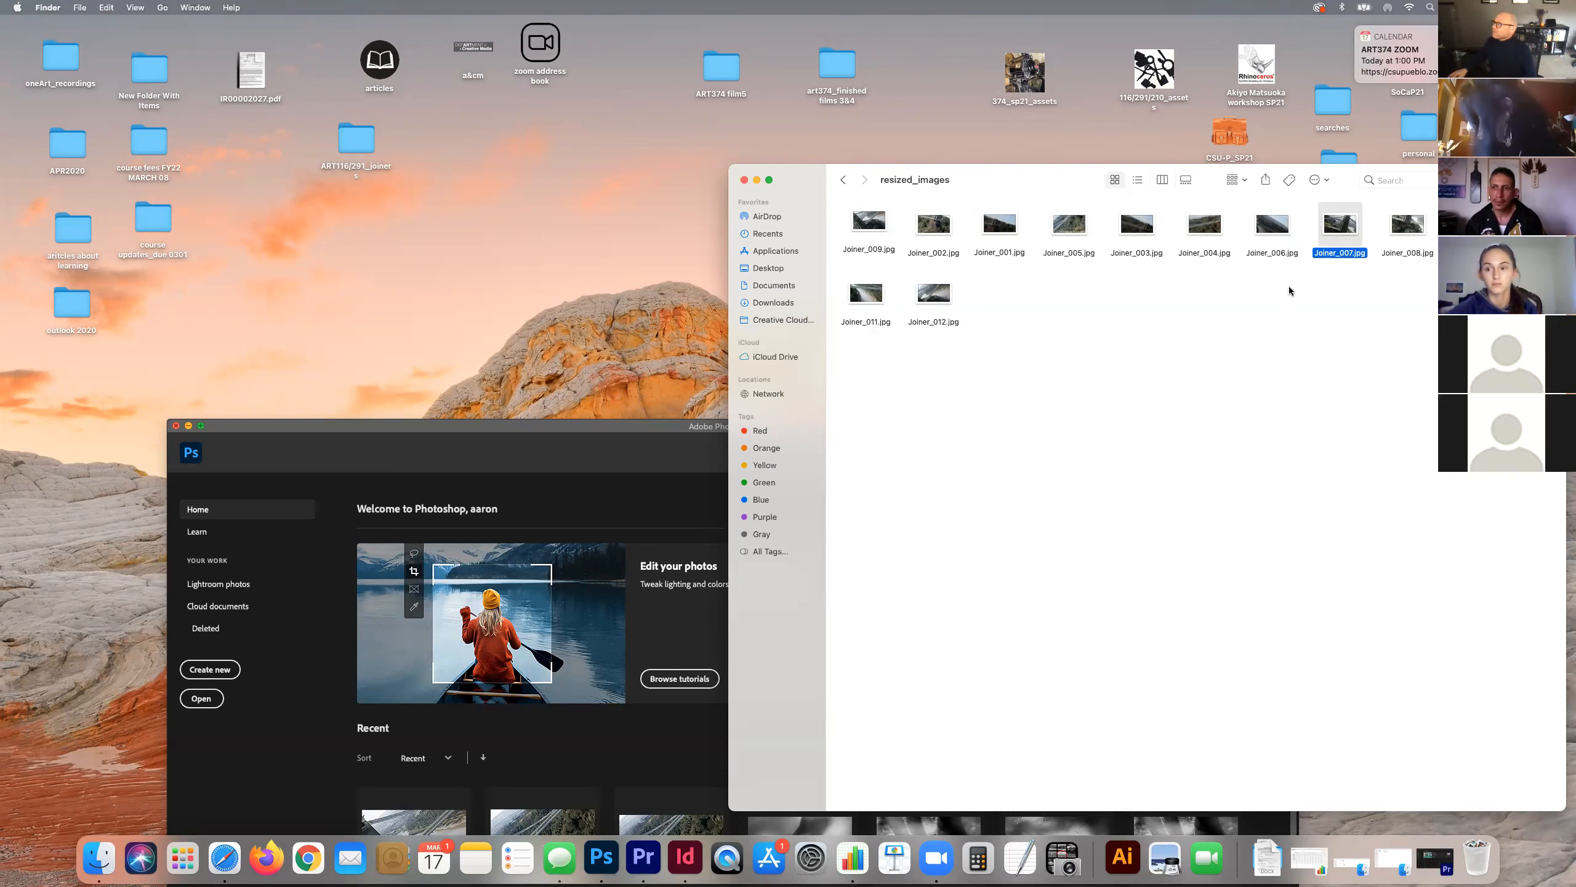
pyautogui.click(1100, 428)
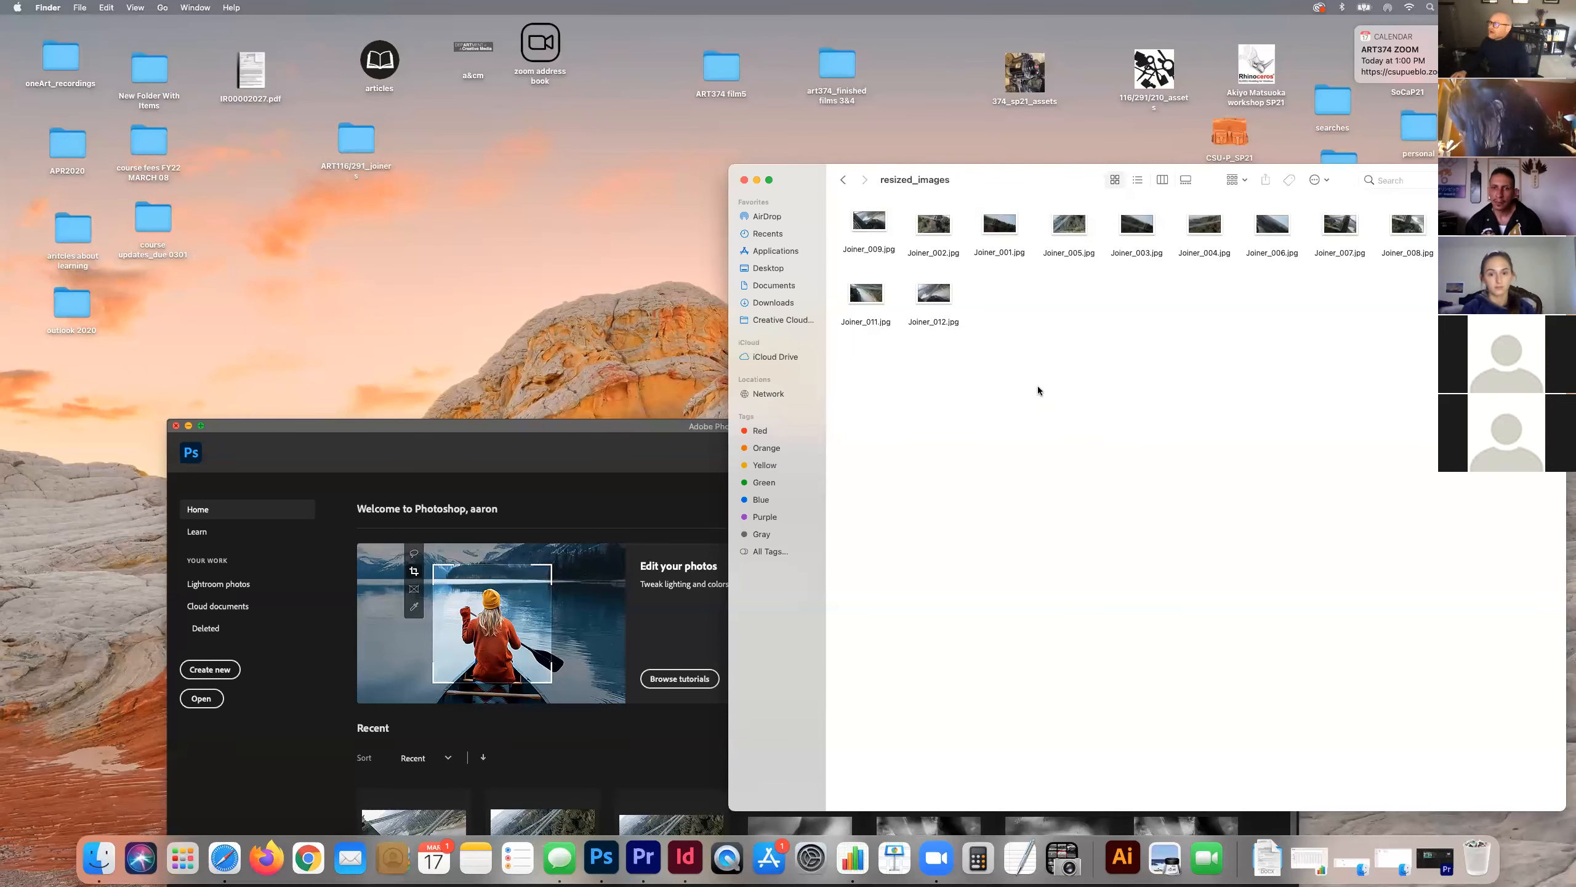
# Step: Create a folder named scene_01 inside resized_images and place it below the images
pyautogui.rightClick(951, 377)
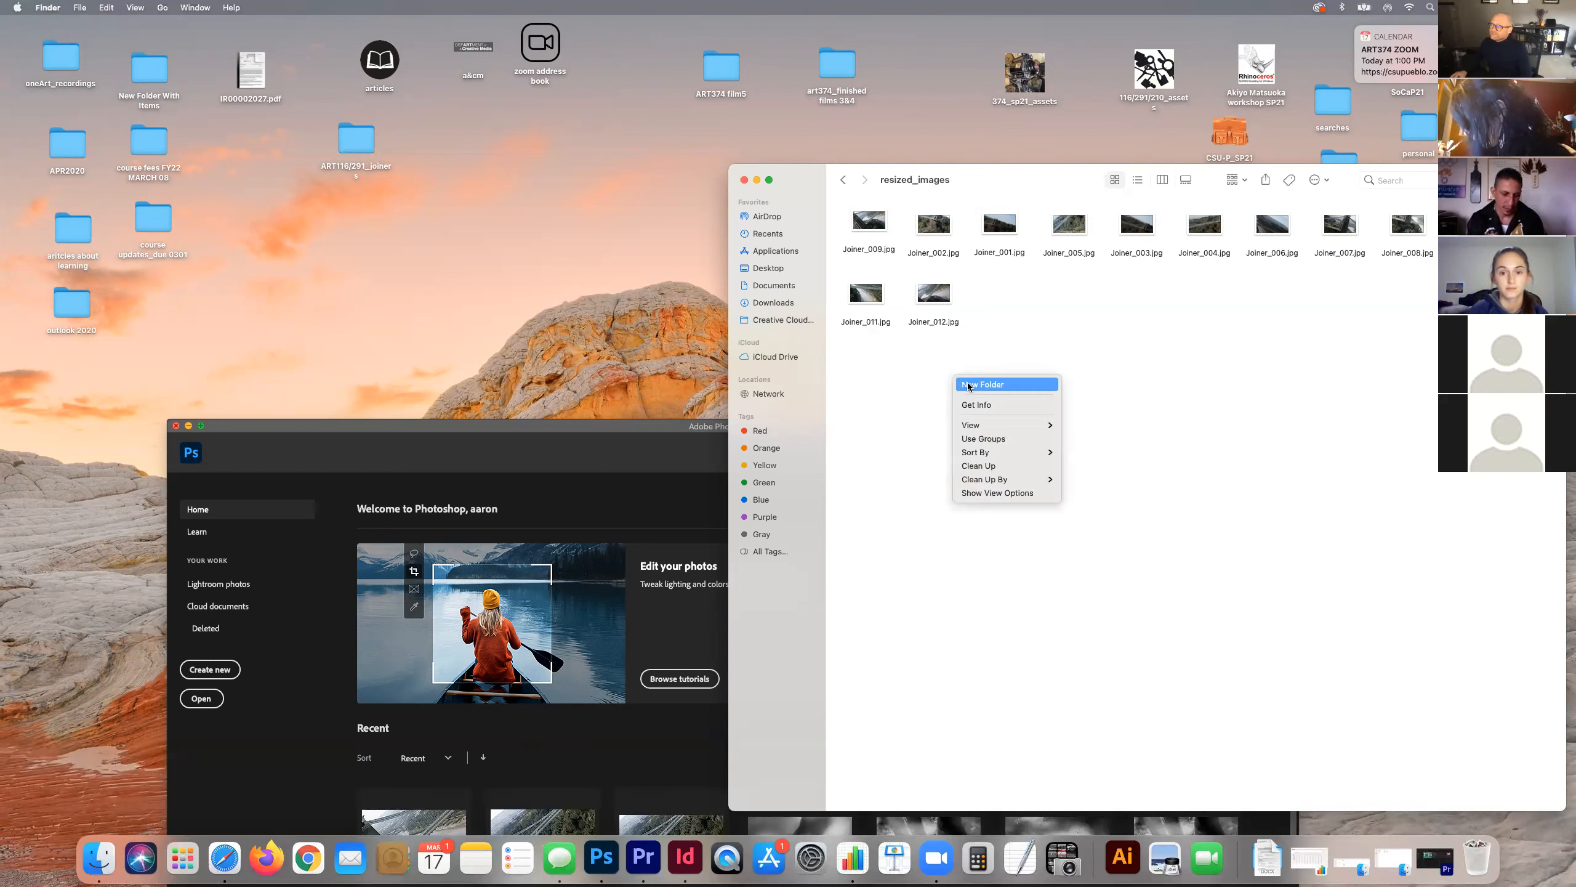
pyautogui.click(969, 385)
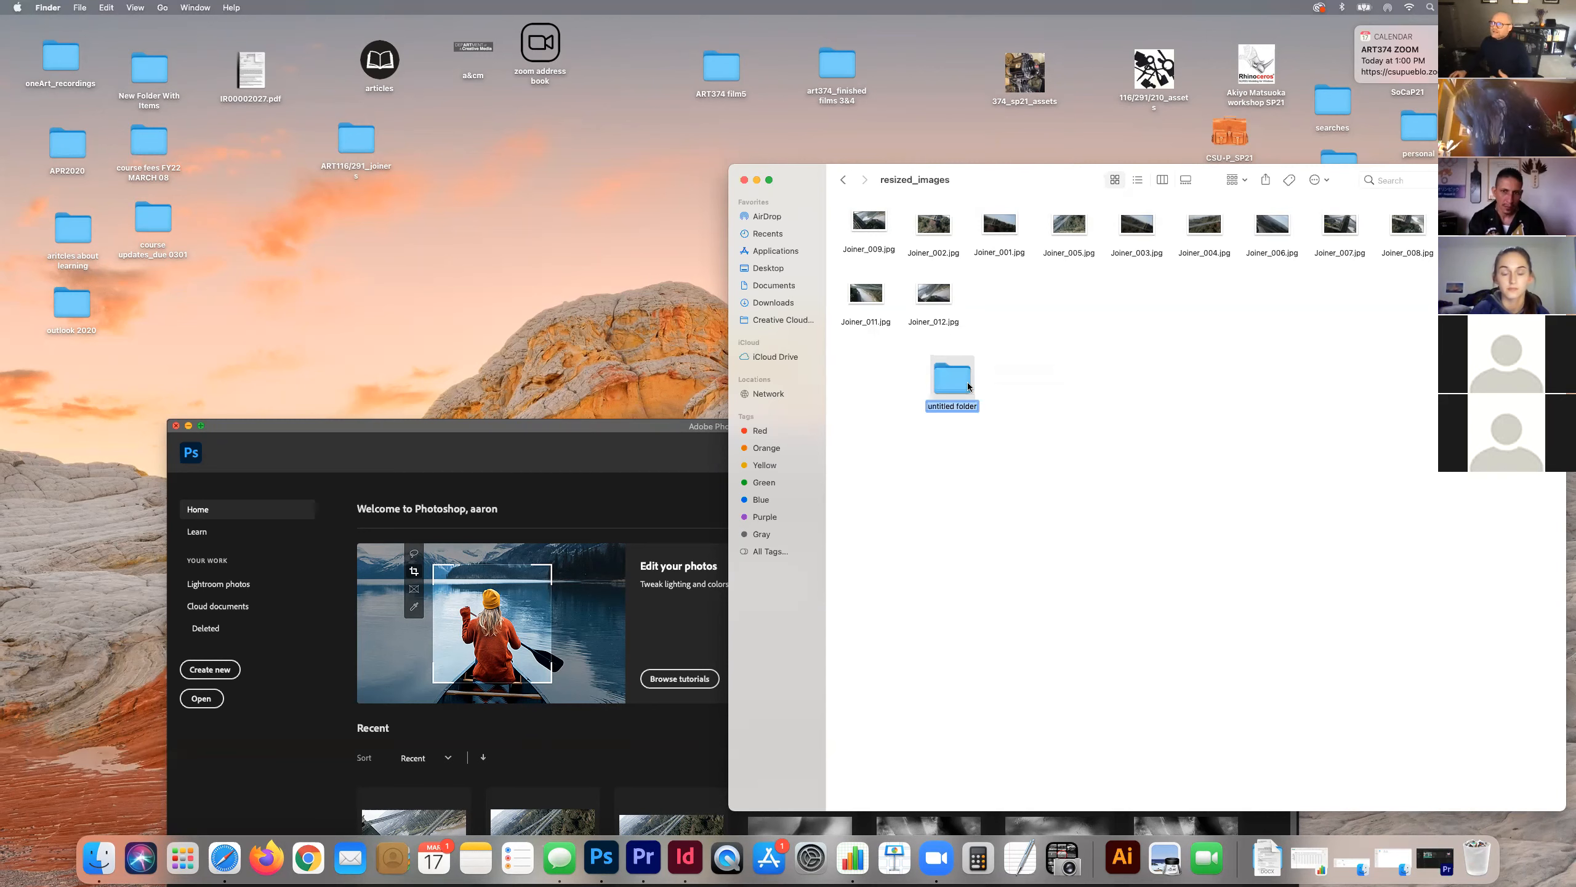
pyautogui.moveTo(951, 385); pyautogui.dragTo(1046, 394)
pyautogui.click(1039, 365)
pyautogui.write('scene')
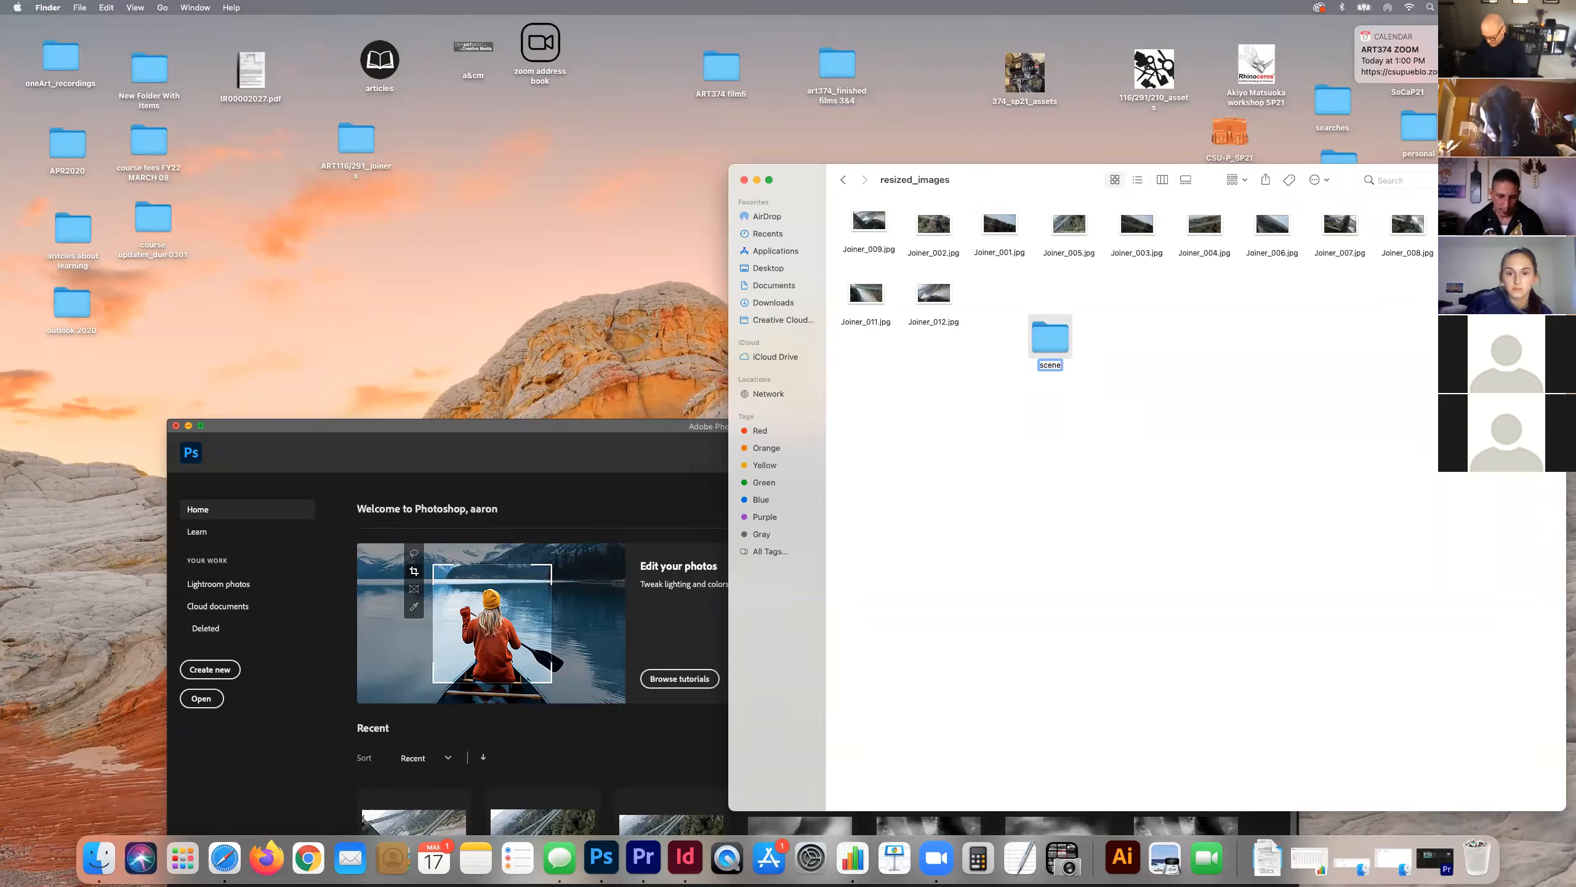
pyautogui.write('_01')
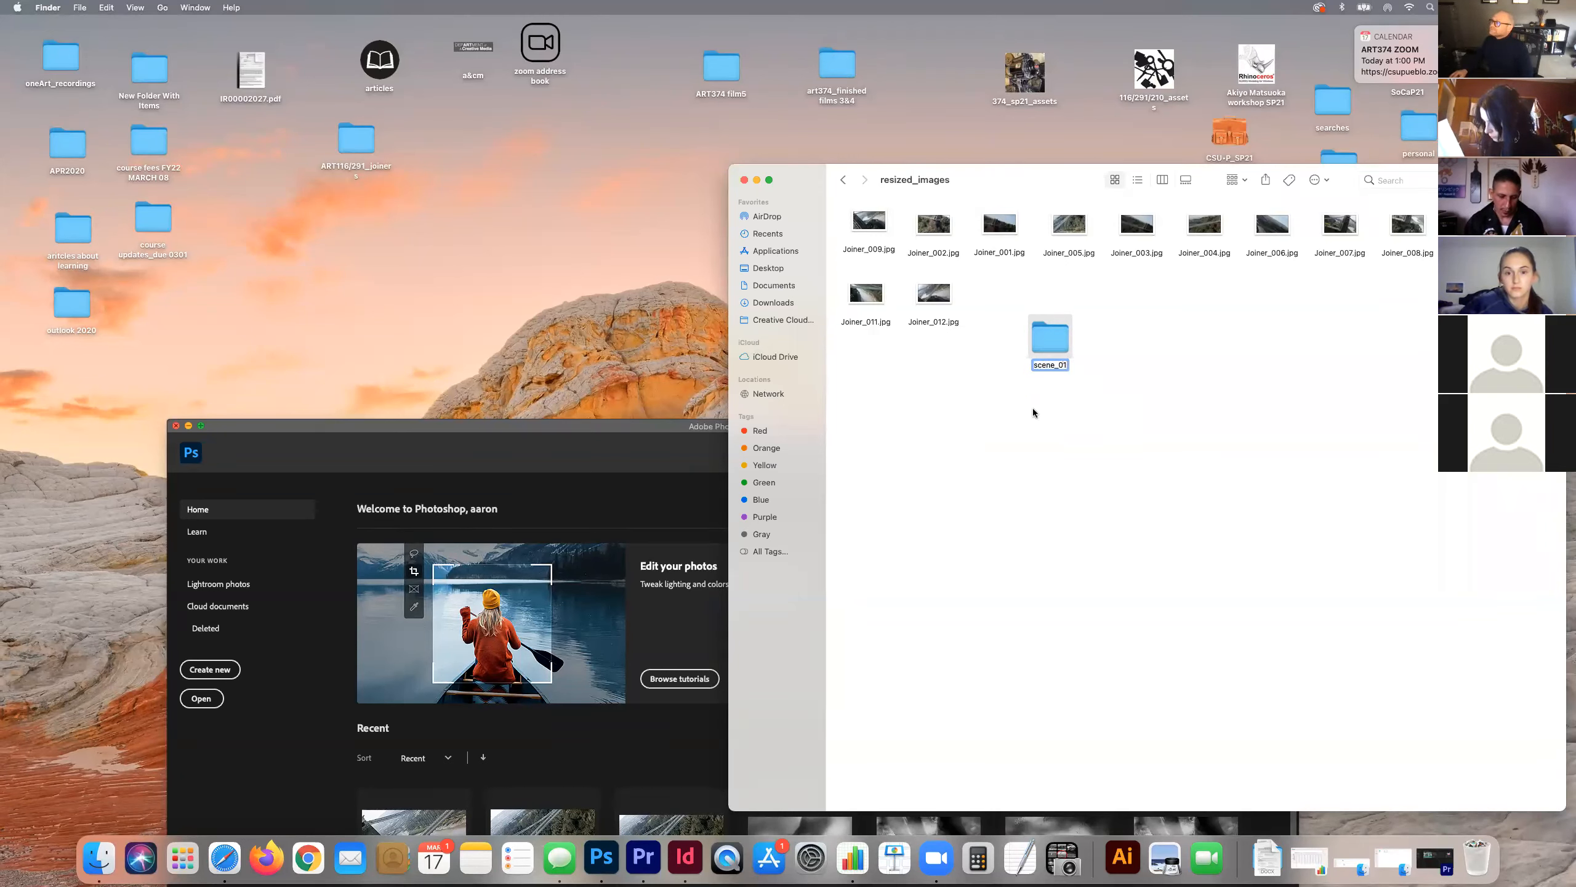
pyautogui.click(1033, 412)
pyautogui.moveTo(1050, 339); pyautogui.dragTo(986, 394)
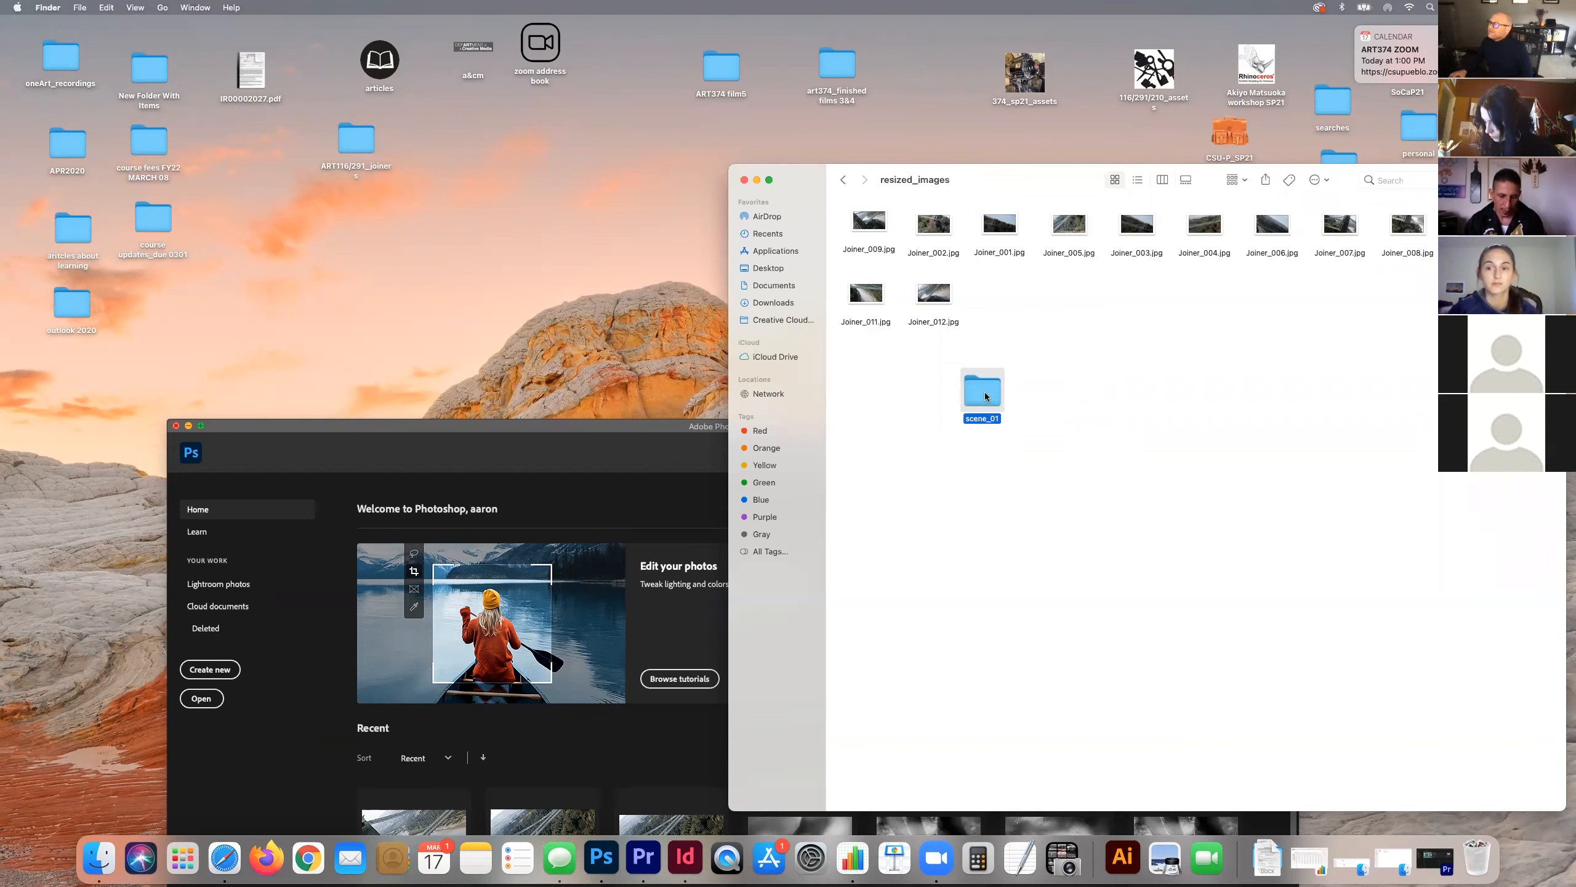
# Step: Create a second folder named scene_02 in resized_images and place it beside scene_01
pyautogui.rightClick(1041, 396)
pyautogui.click(1055, 403)
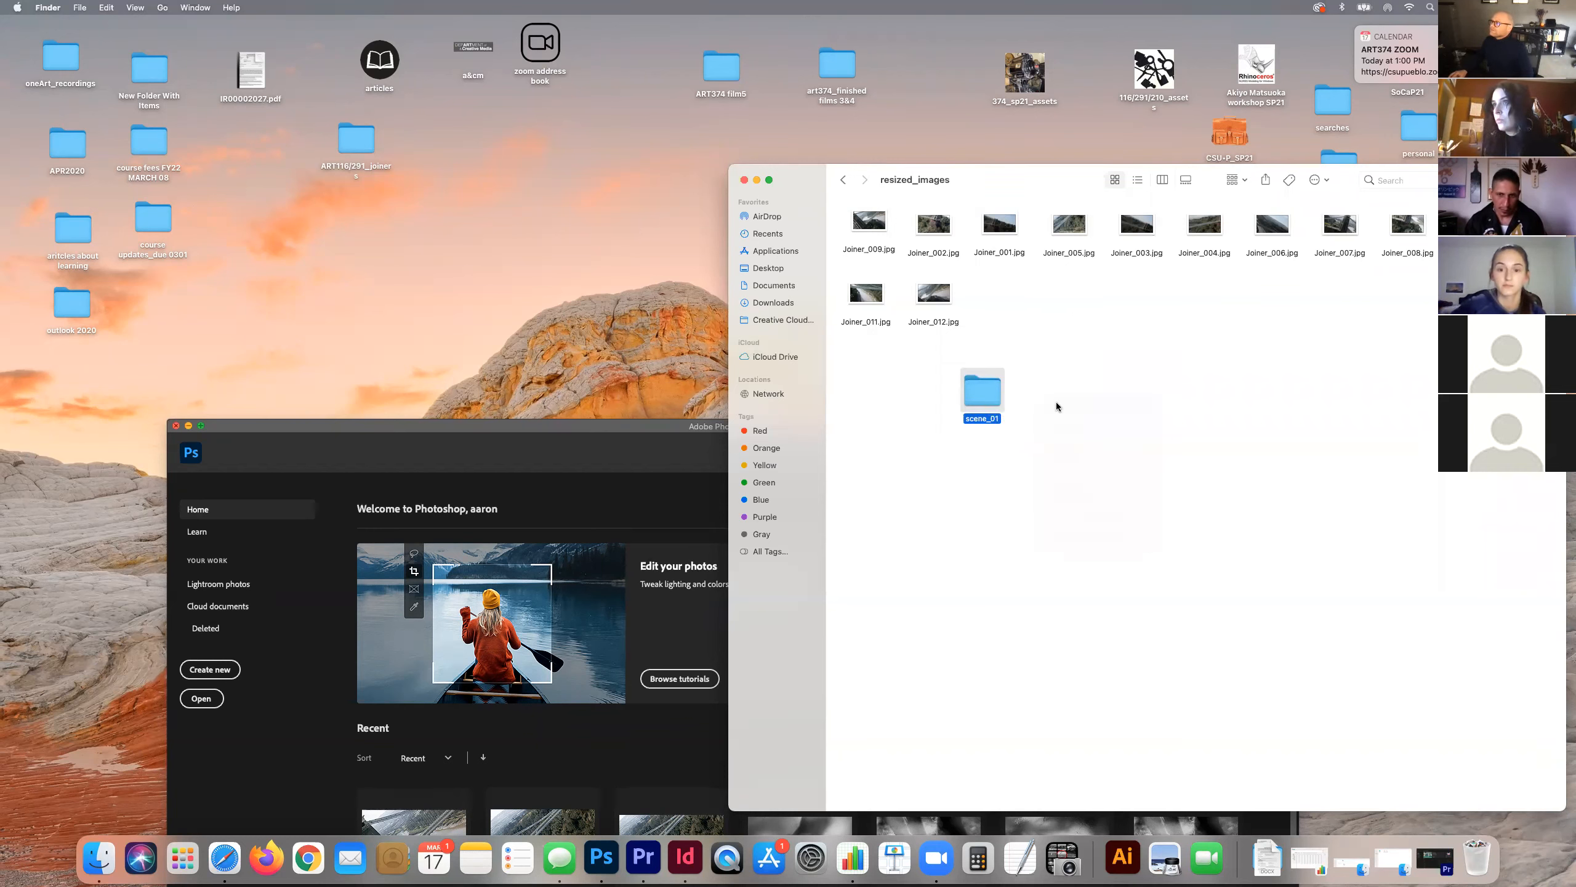
pyautogui.write('sce')
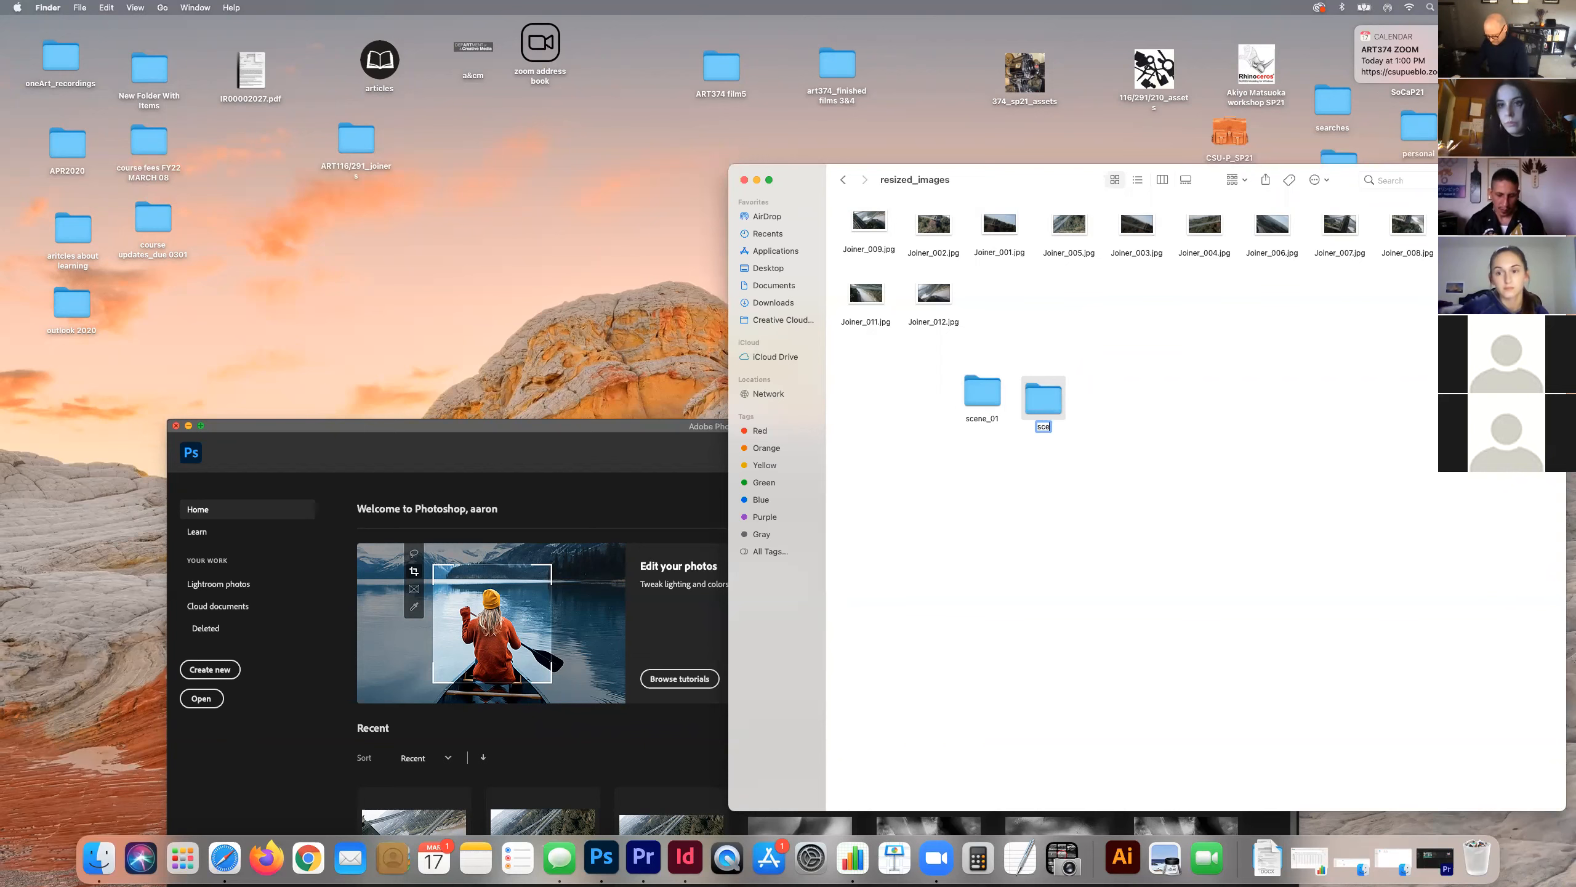
pyautogui.write('ne')
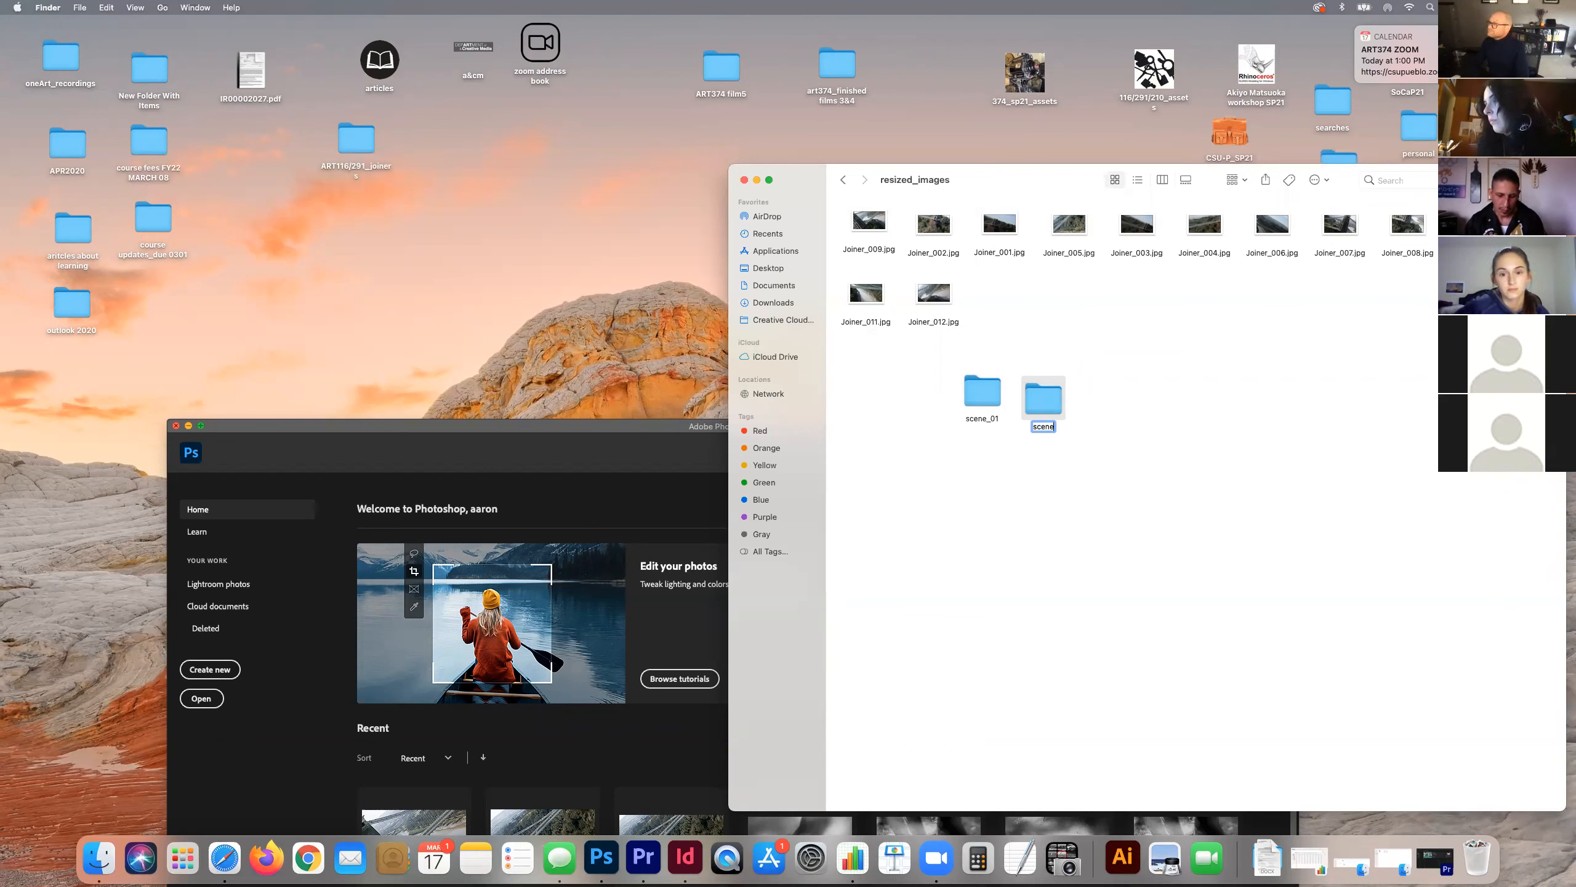
pyautogui.write('_02')
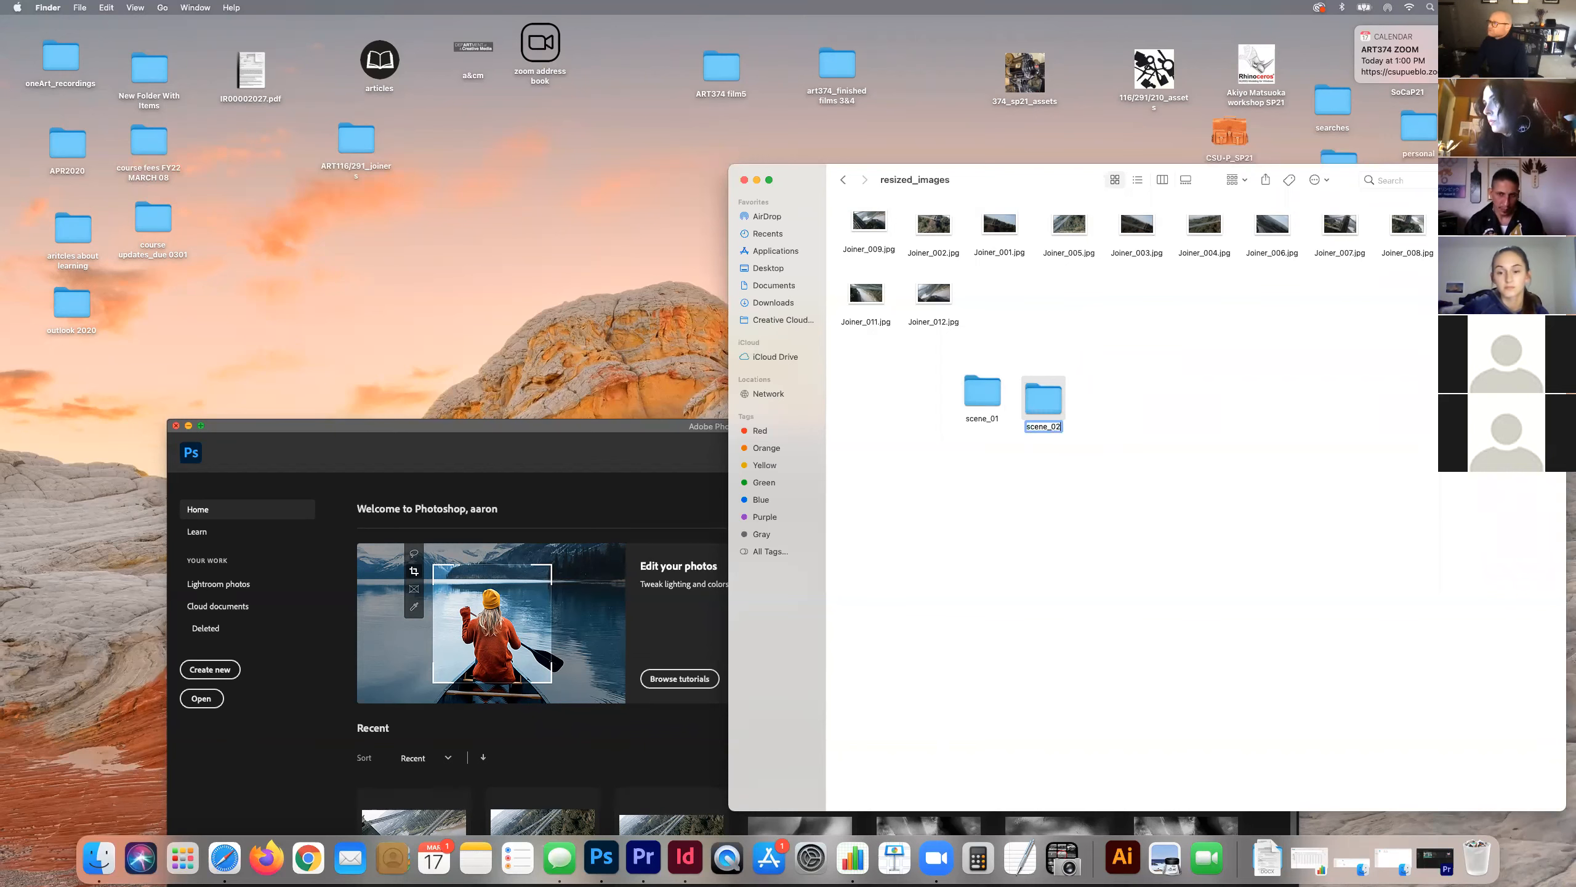
pyautogui.click(1062, 475)
pyautogui.moveTo(1050, 402); pyautogui.dragTo(1060, 400)
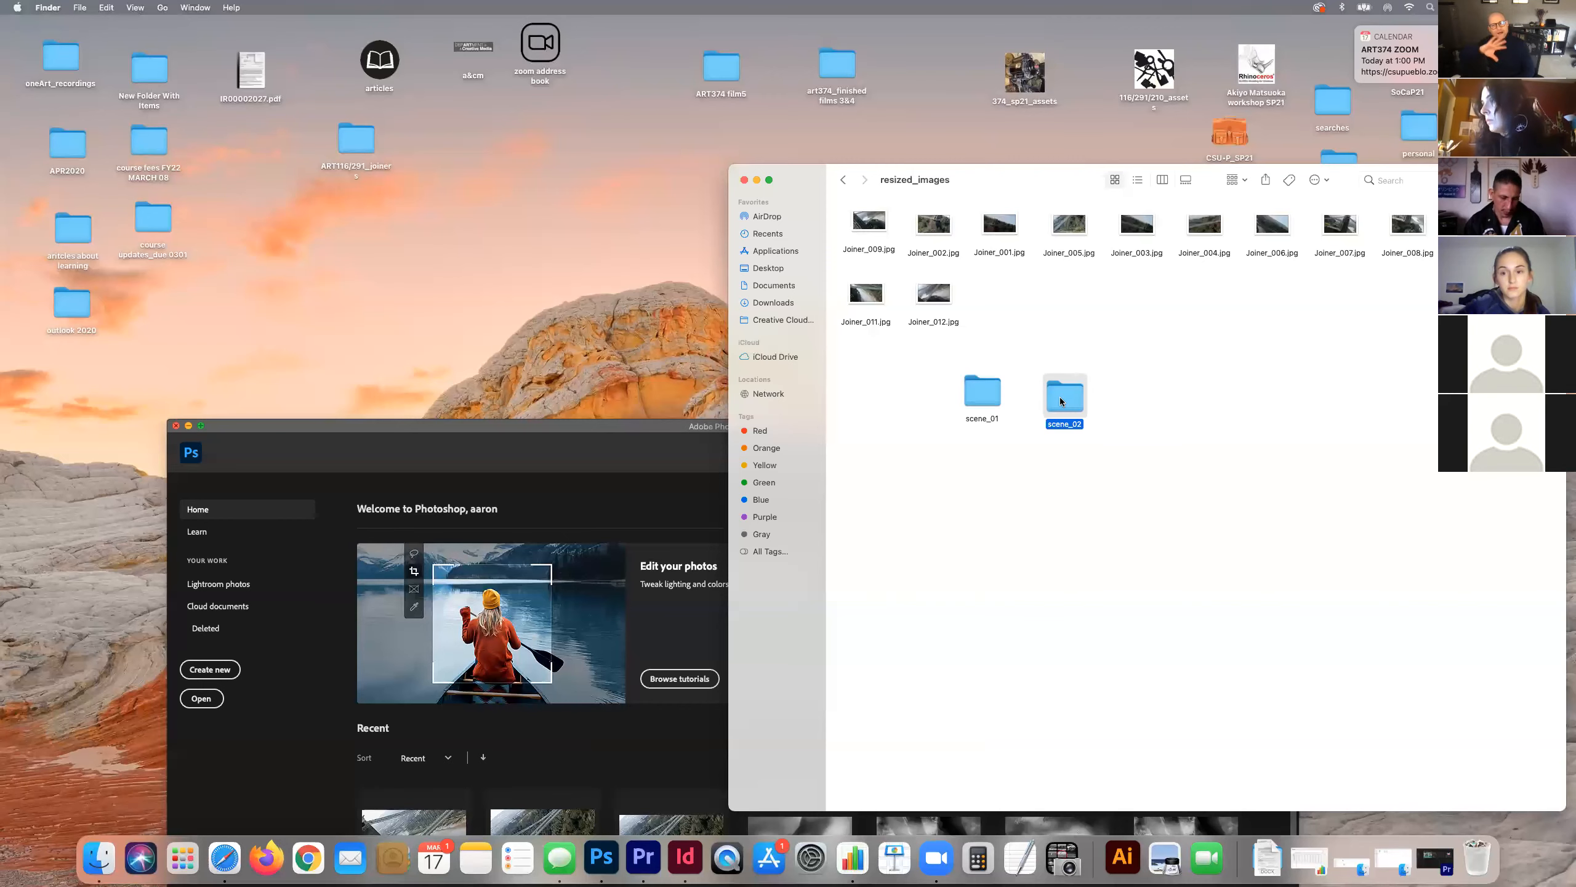
# Step: Check the Joiner_009 and Joiner_001 images and move Joiner_001 into the scene_01 folder
pyautogui.moveTo(867, 225); pyautogui.dragTo(863, 227)
pyautogui.press('space')
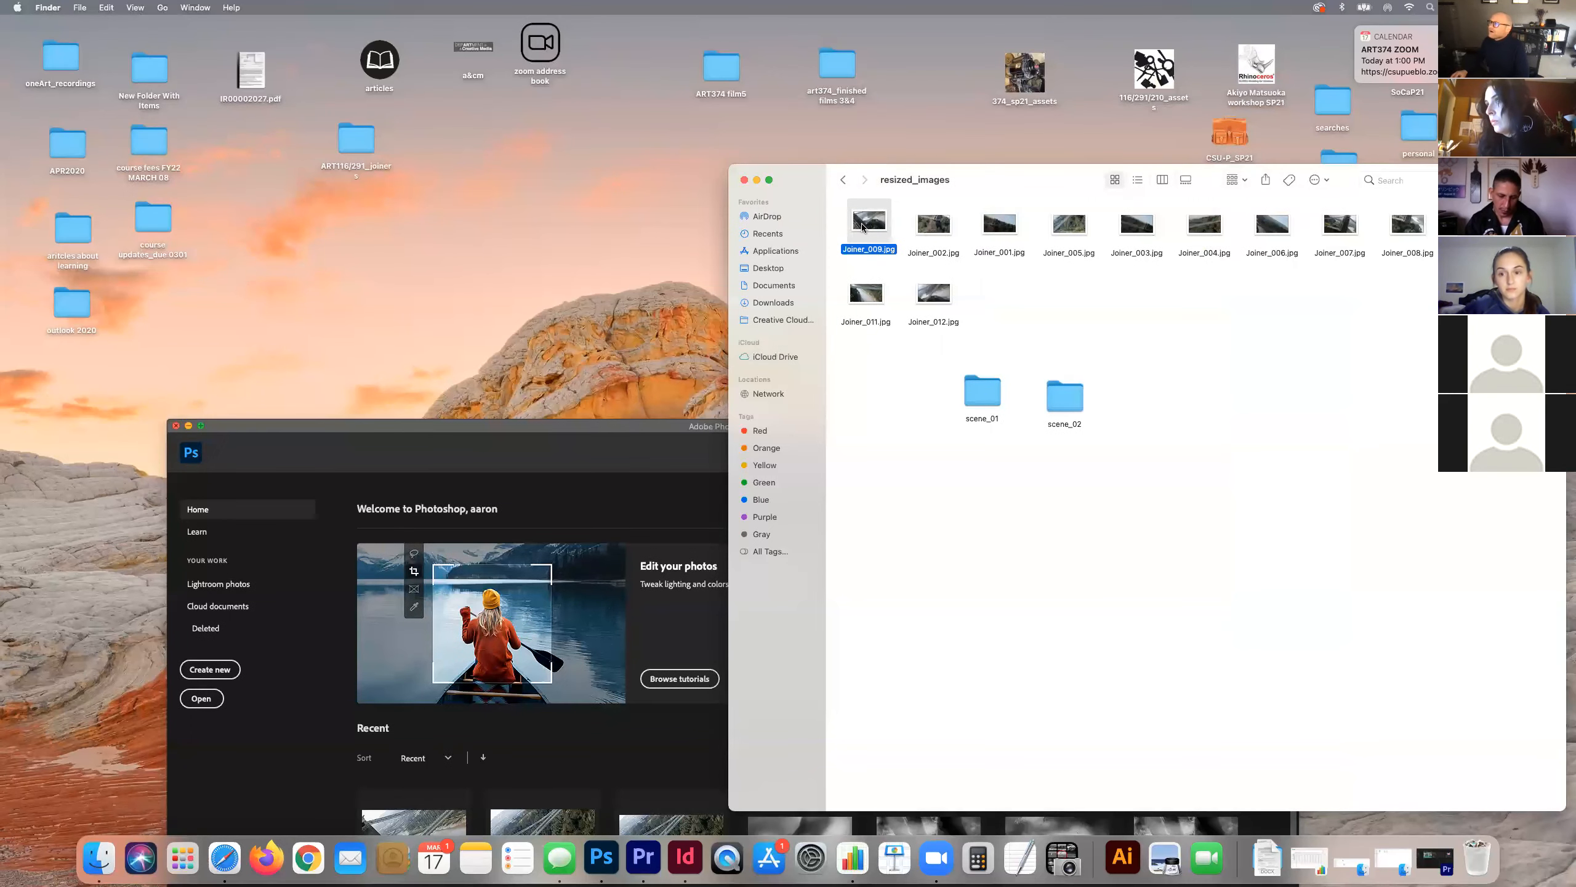
pyautogui.click(998, 252)
pyautogui.press('space')
pyautogui.press('space')
pyautogui.moveTo(988, 229); pyautogui.dragTo(982, 389)
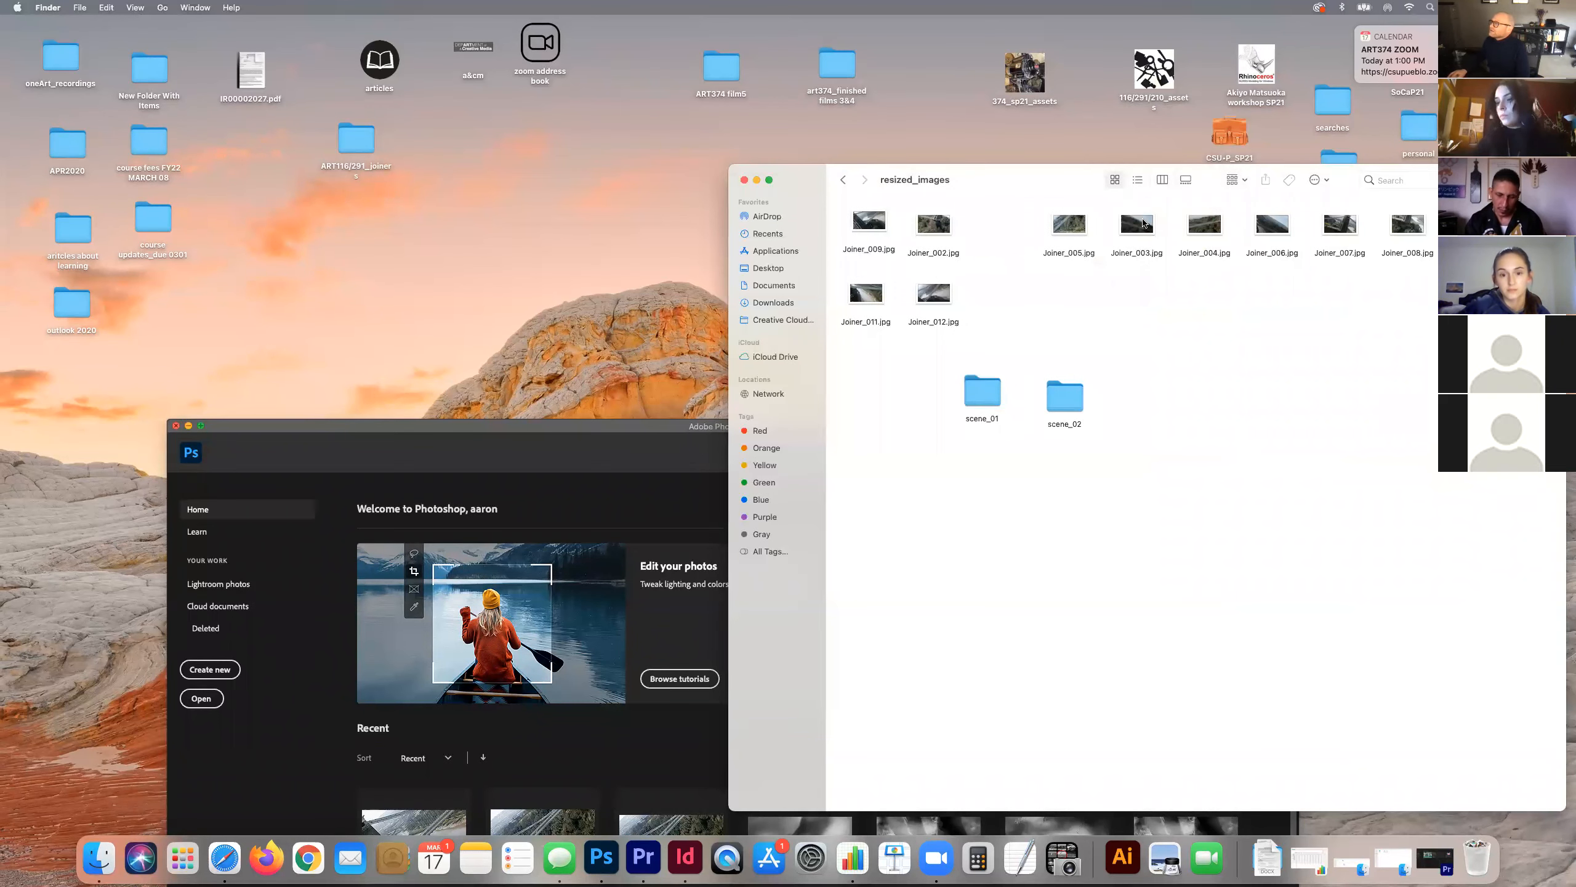
# Step: Gather Joiner_005, Joiner_012, Joiner_009 and Joiner_003 below scene_01, and set Joiner_011 and the scene_02 folder apart from them
pyautogui.moveTo(1063, 227); pyautogui.dragTo(906, 564)
pyautogui.moveTo(933, 293); pyautogui.dragTo(969, 552)
pyautogui.moveTo(872, 235); pyautogui.dragTo(920, 514)
pyautogui.click(866, 294)
pyautogui.moveTo(866, 295); pyautogui.dragTo(1306, 447)
pyautogui.moveTo(1064, 397); pyautogui.dragTo(1314, 381)
pyautogui.moveTo(1136, 223); pyautogui.dragTo(986, 499)
pyautogui.press('space')
pyautogui.press('space')
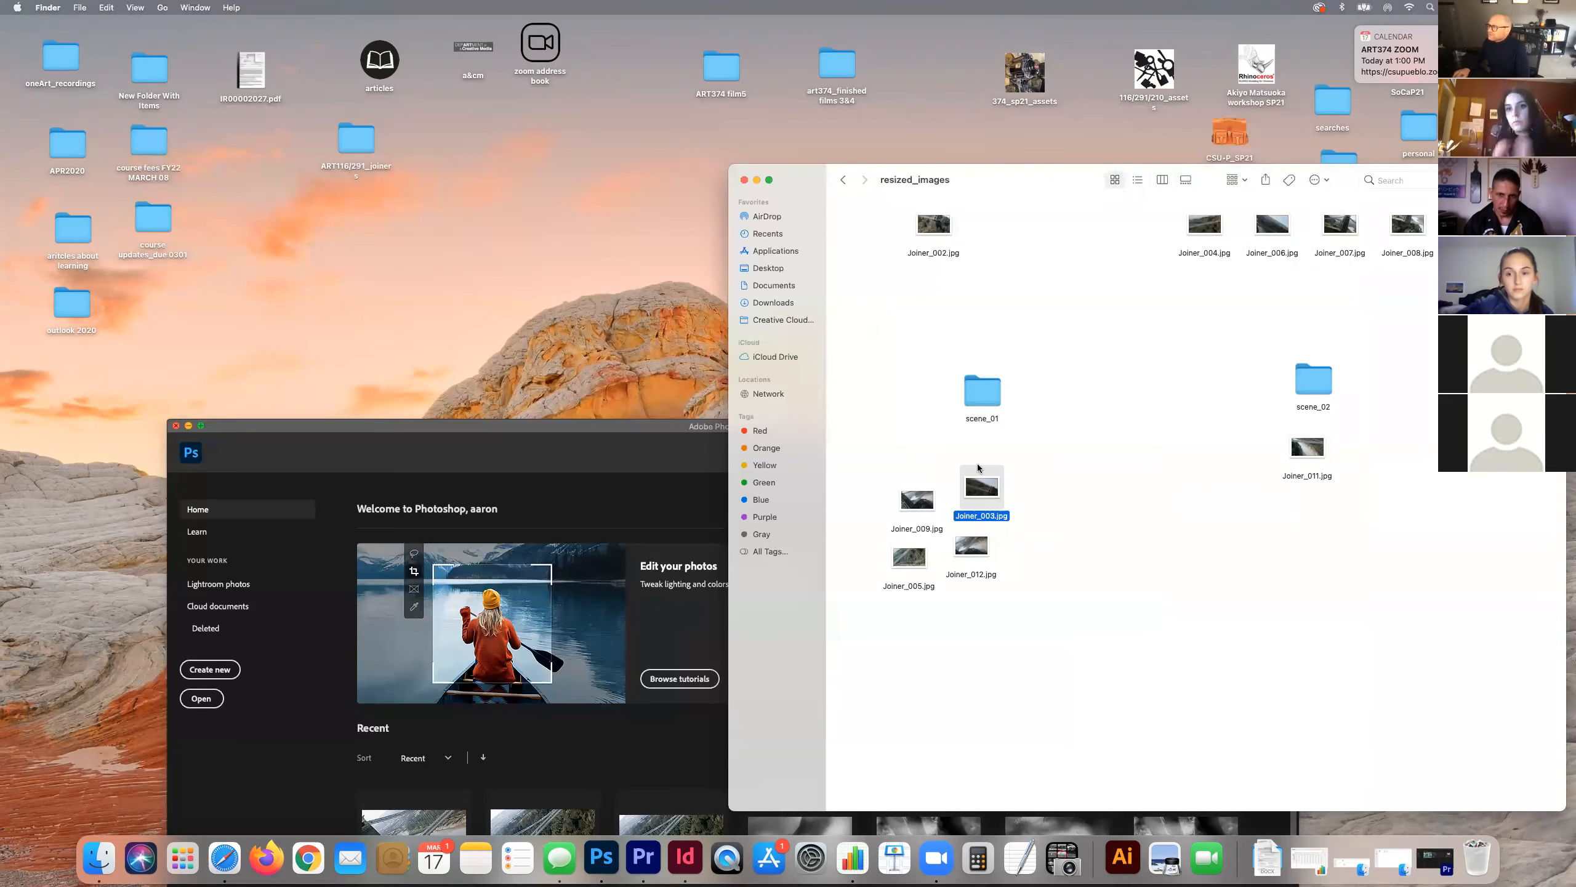
# Step: Place Joiner_002 and Joiner_004 near the scene_02 folder and move Joiner_006 into it
pyautogui.moveTo(945, 227); pyautogui.dragTo(1243, 517)
pyautogui.moveTo(1198, 224); pyautogui.dragTo(1236, 412)
pyautogui.moveTo(1271, 225); pyautogui.dragTo(1314, 379)
# Step: Move the remaining grouped images into the scene_01 and scene_02 folders, and arrange the two folders side by side
pyautogui.moveTo(862, 470); pyautogui.dragTo(989, 615)
pyautogui.moveTo(918, 500); pyautogui.dragTo(982, 391)
pyautogui.moveTo(1298, 219); pyautogui.dragTo(987, 394)
pyautogui.moveTo(1189, 426); pyautogui.dragTo(1384, 567)
pyautogui.moveTo(1328, 453); pyautogui.dragTo(942, 293)
pyautogui.moveTo(1314, 379); pyautogui.dragTo(1038, 299)
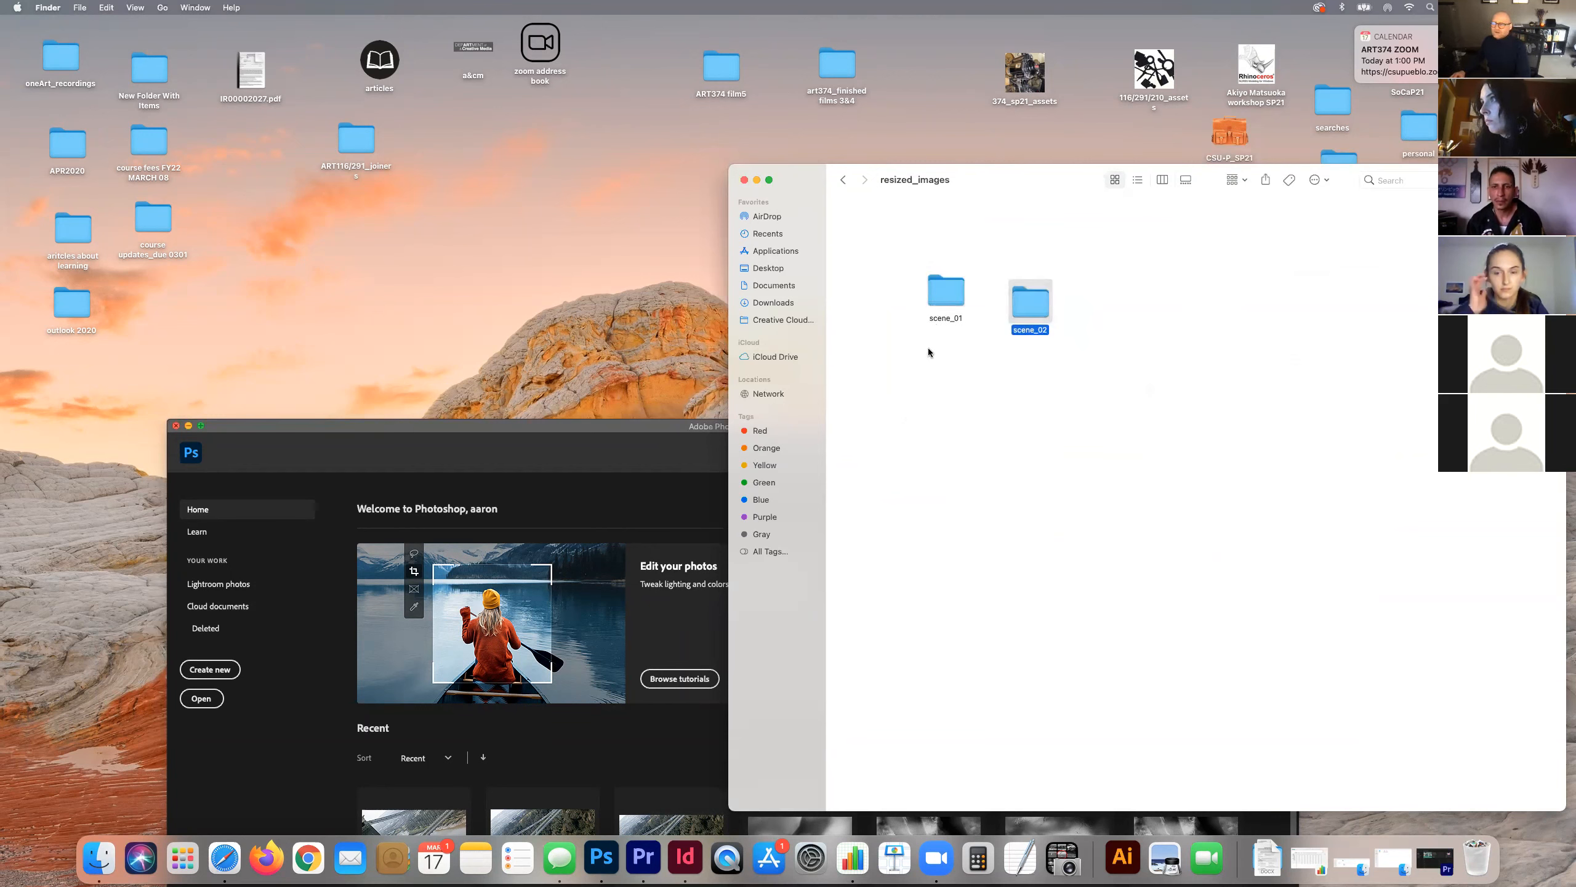
pyautogui.moveTo(935, 308); pyautogui.dragTo(934, 317)
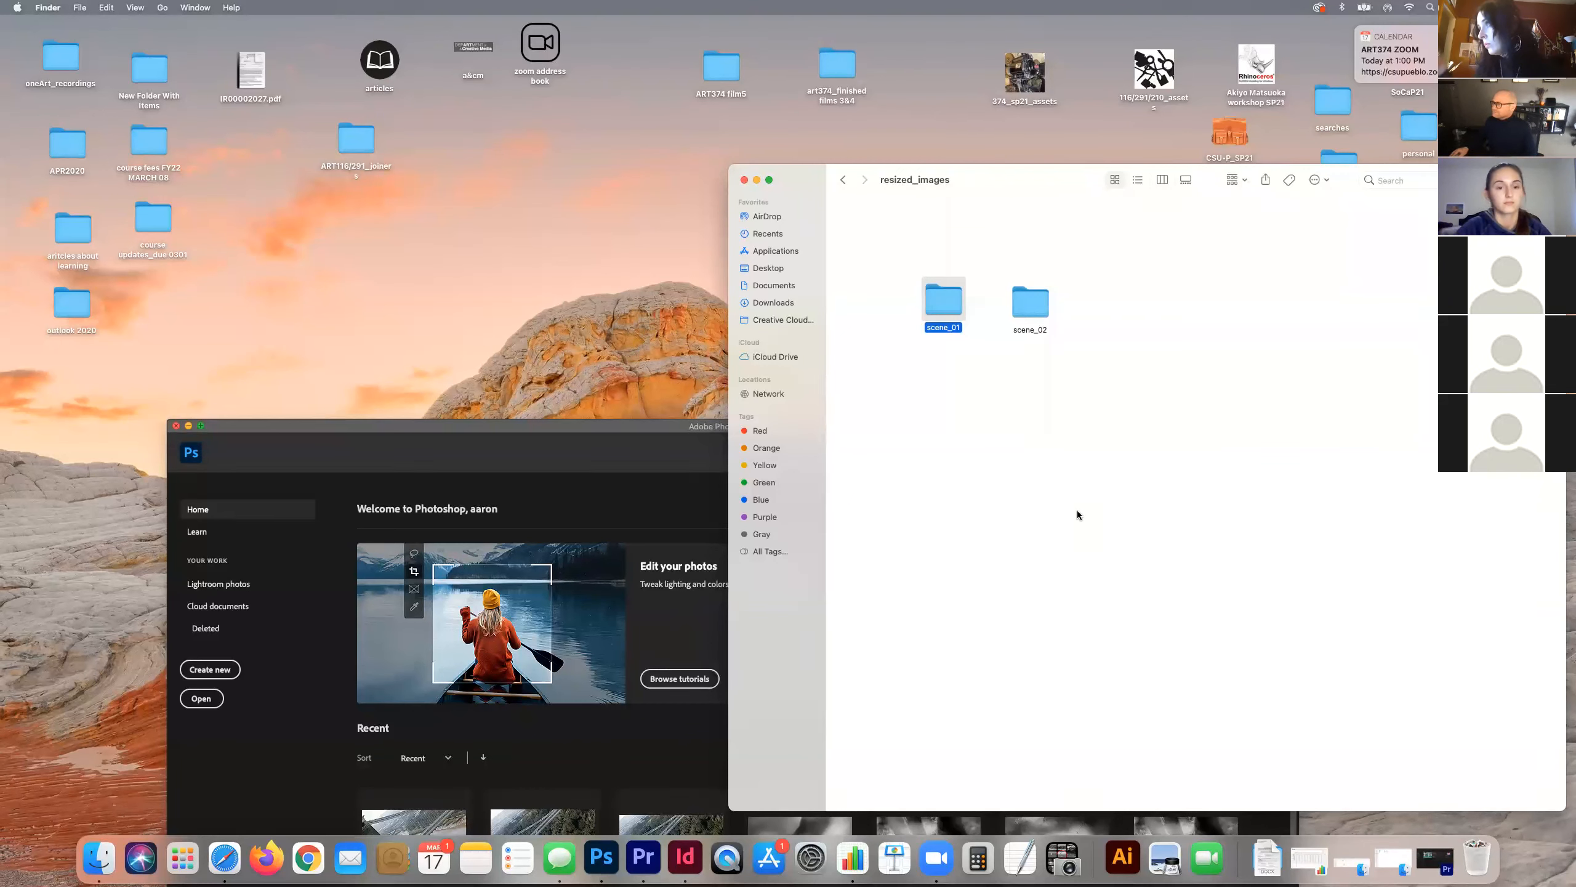
# Step: Close Photoshop, switch to Premiere Pro 2020 and reposition its home window
pyautogui.click(1115, 471)
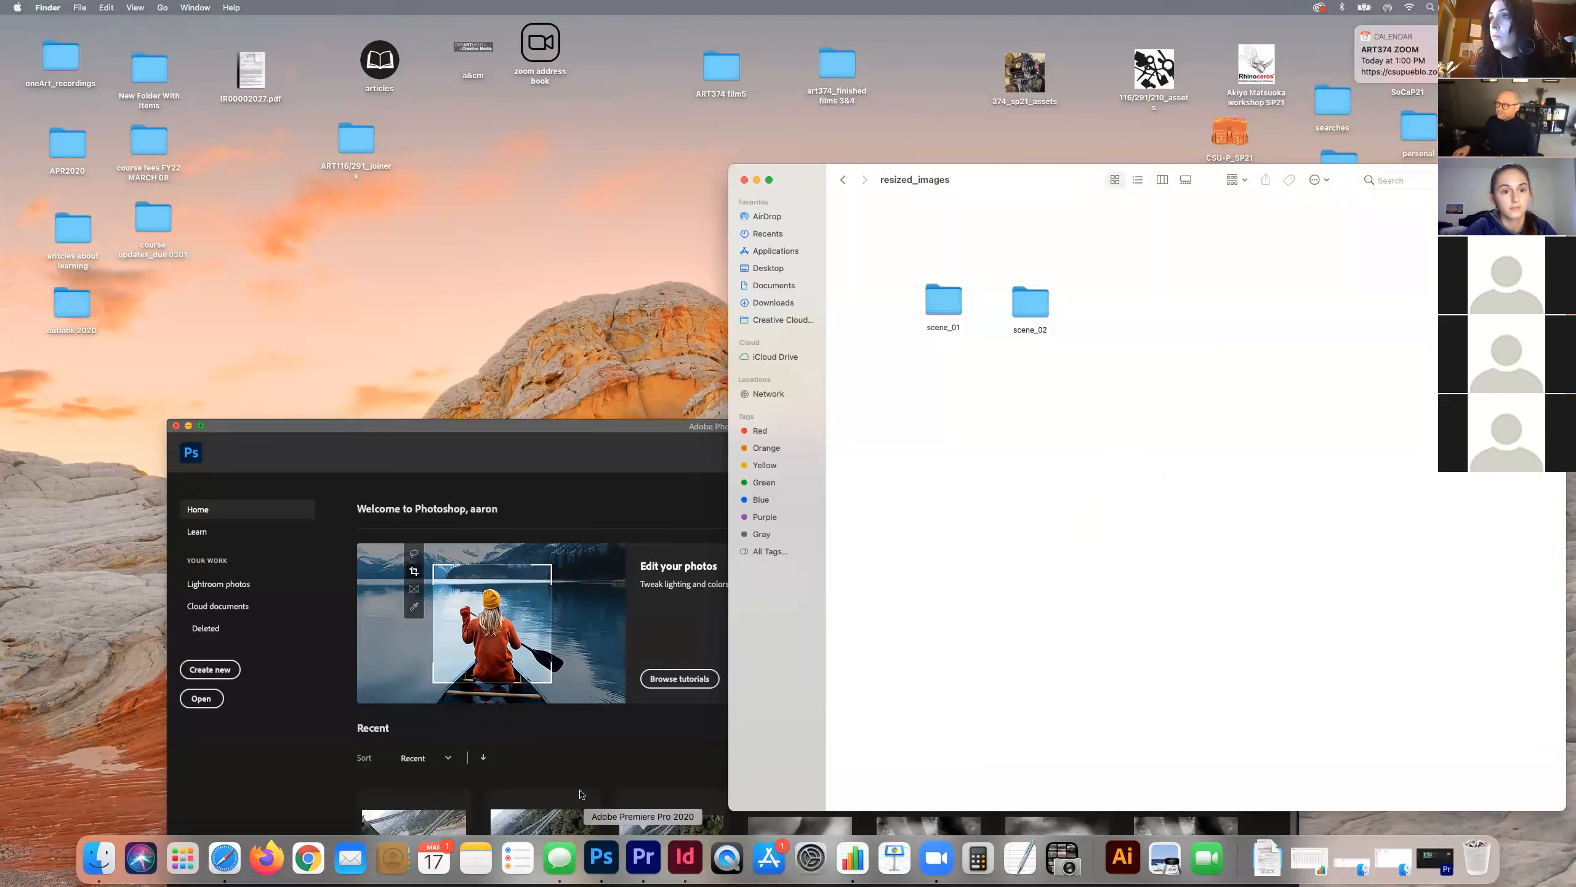
pyautogui.doubleClick(474, 424)
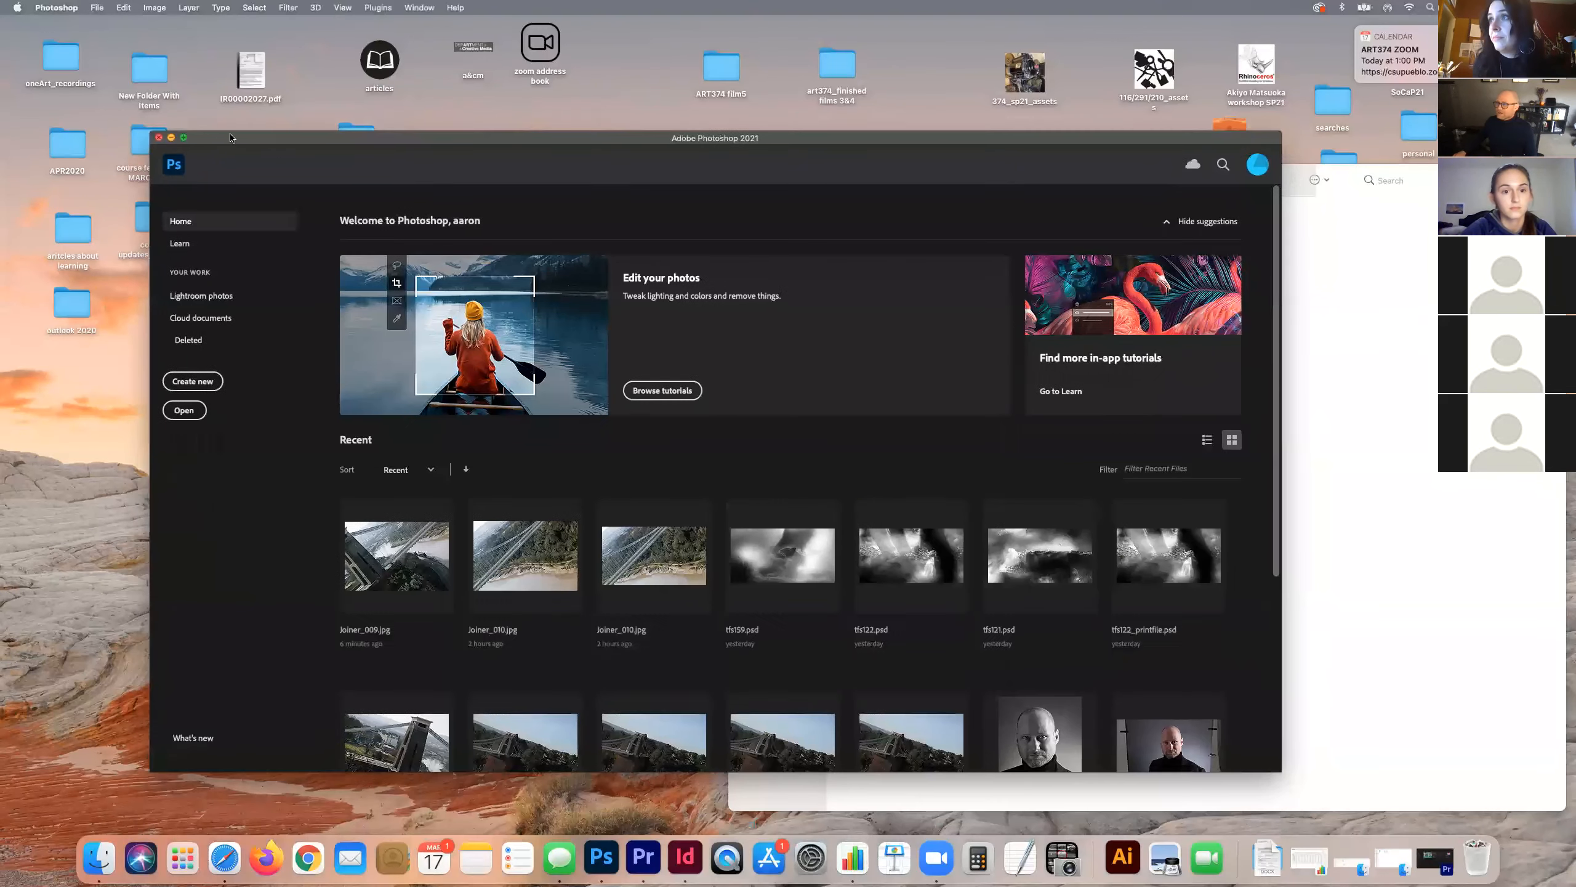
pyautogui.click(56, 8)
pyautogui.click(87, 141)
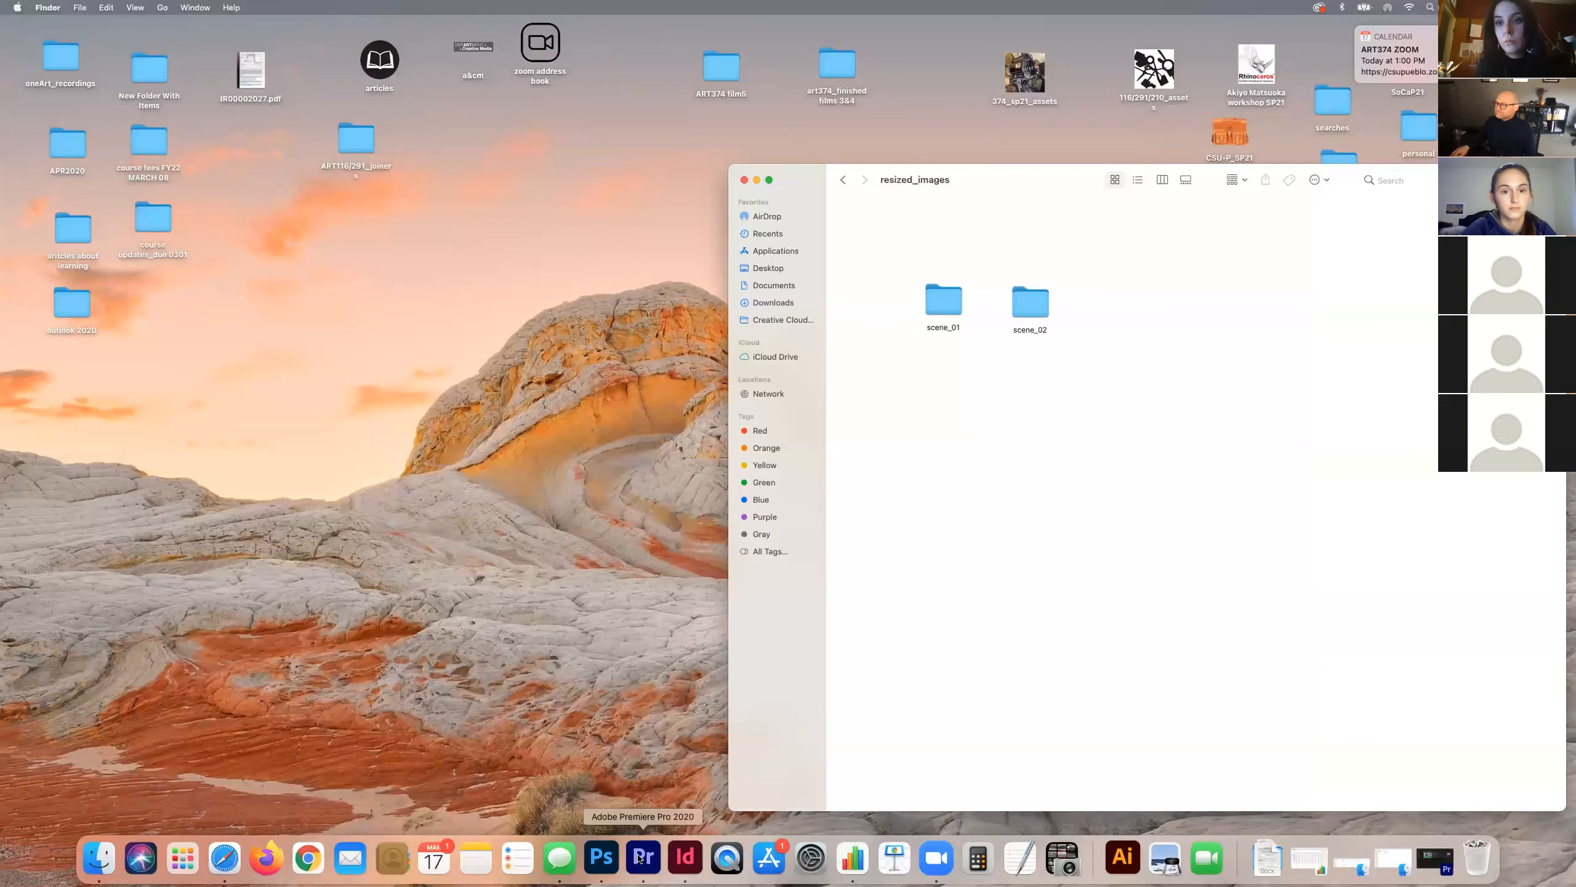
pyautogui.click(640, 857)
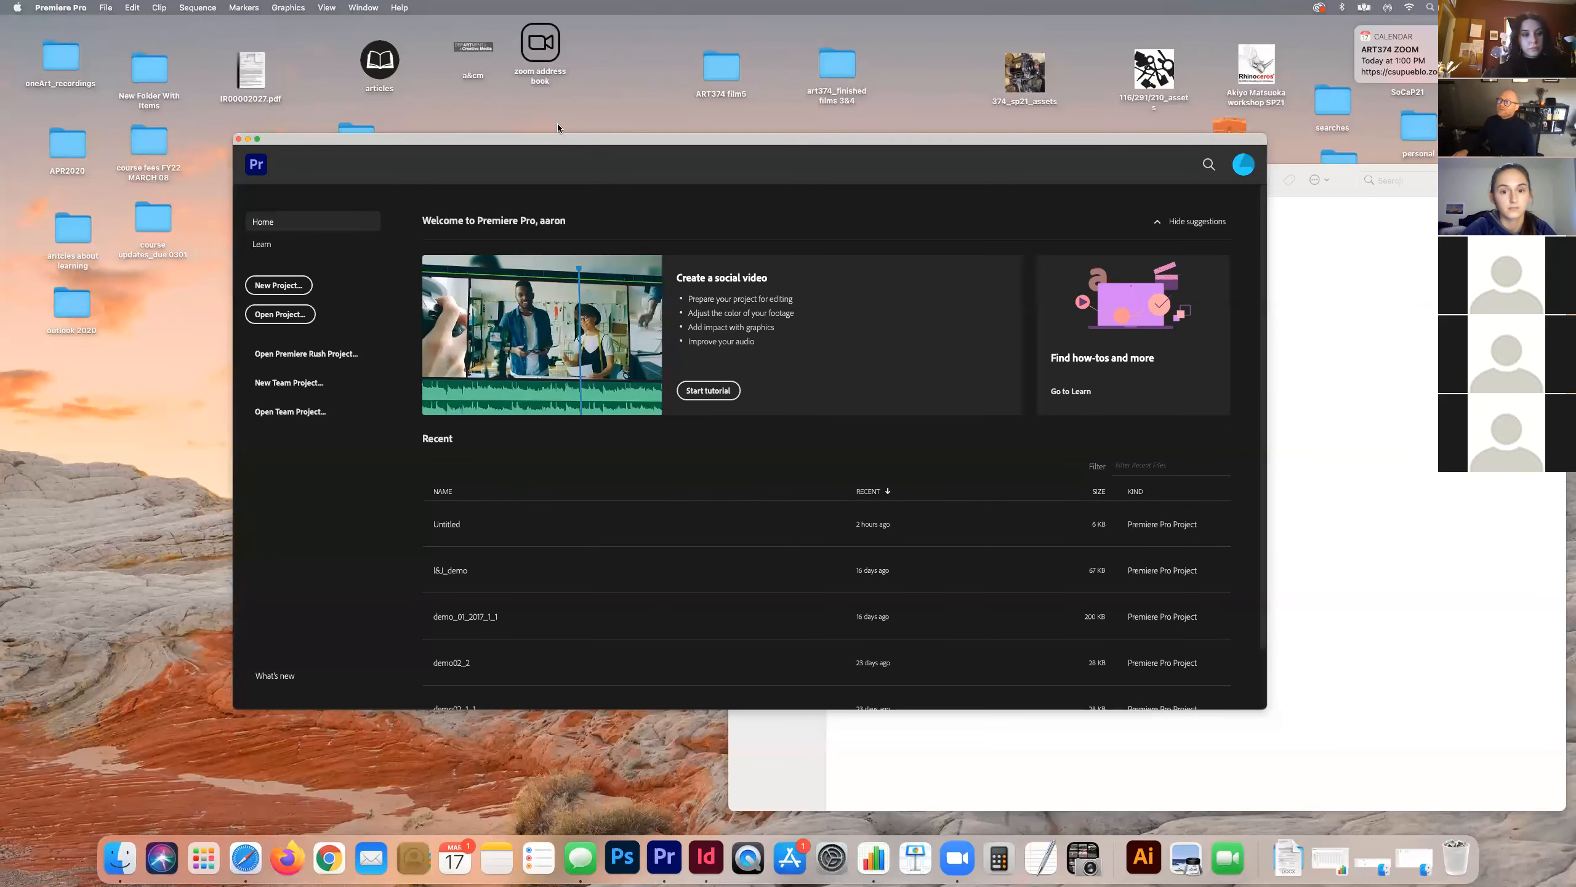
pyautogui.moveTo(549, 141); pyautogui.dragTo(451, 67)
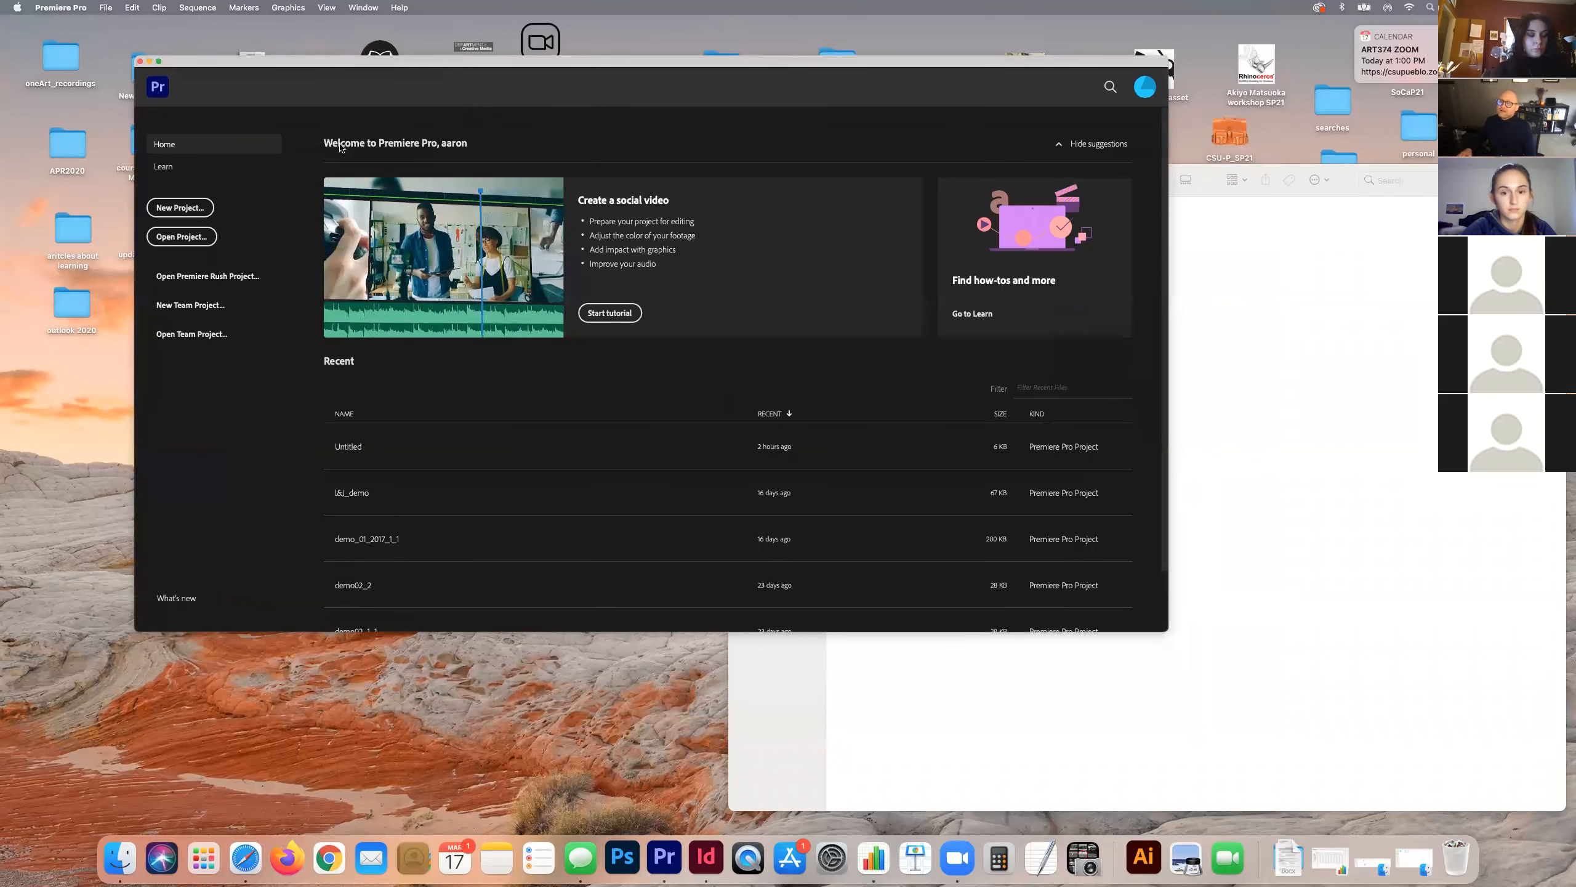
# Step: Start a new Premiere Pro project and name it film5_demo
pyautogui.click(179, 211)
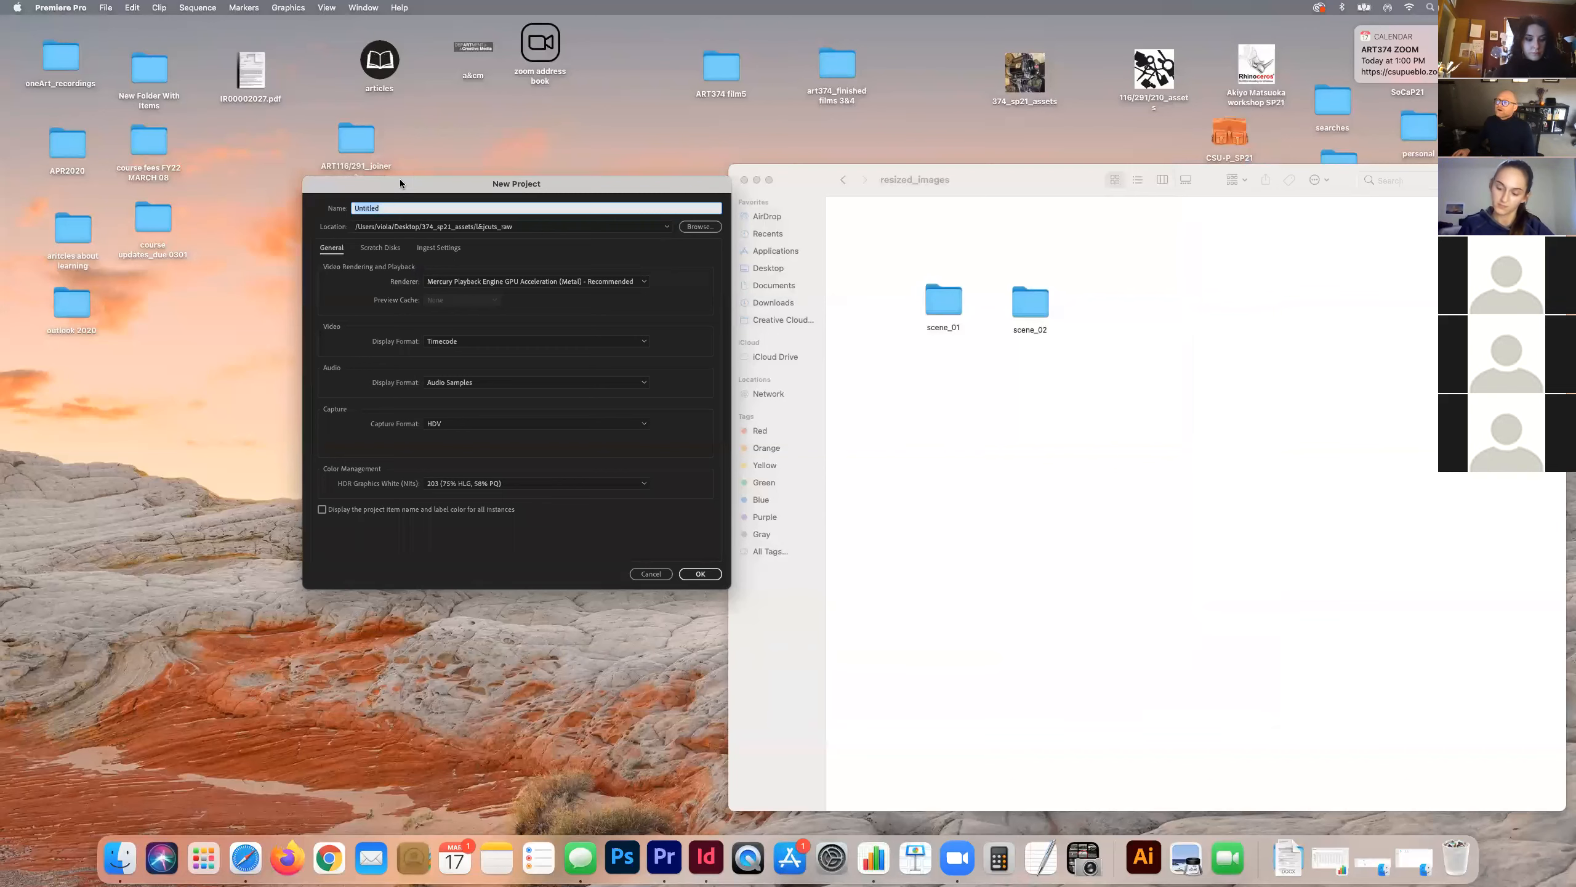
pyautogui.moveTo(400, 183); pyautogui.dragTo(463, 175)
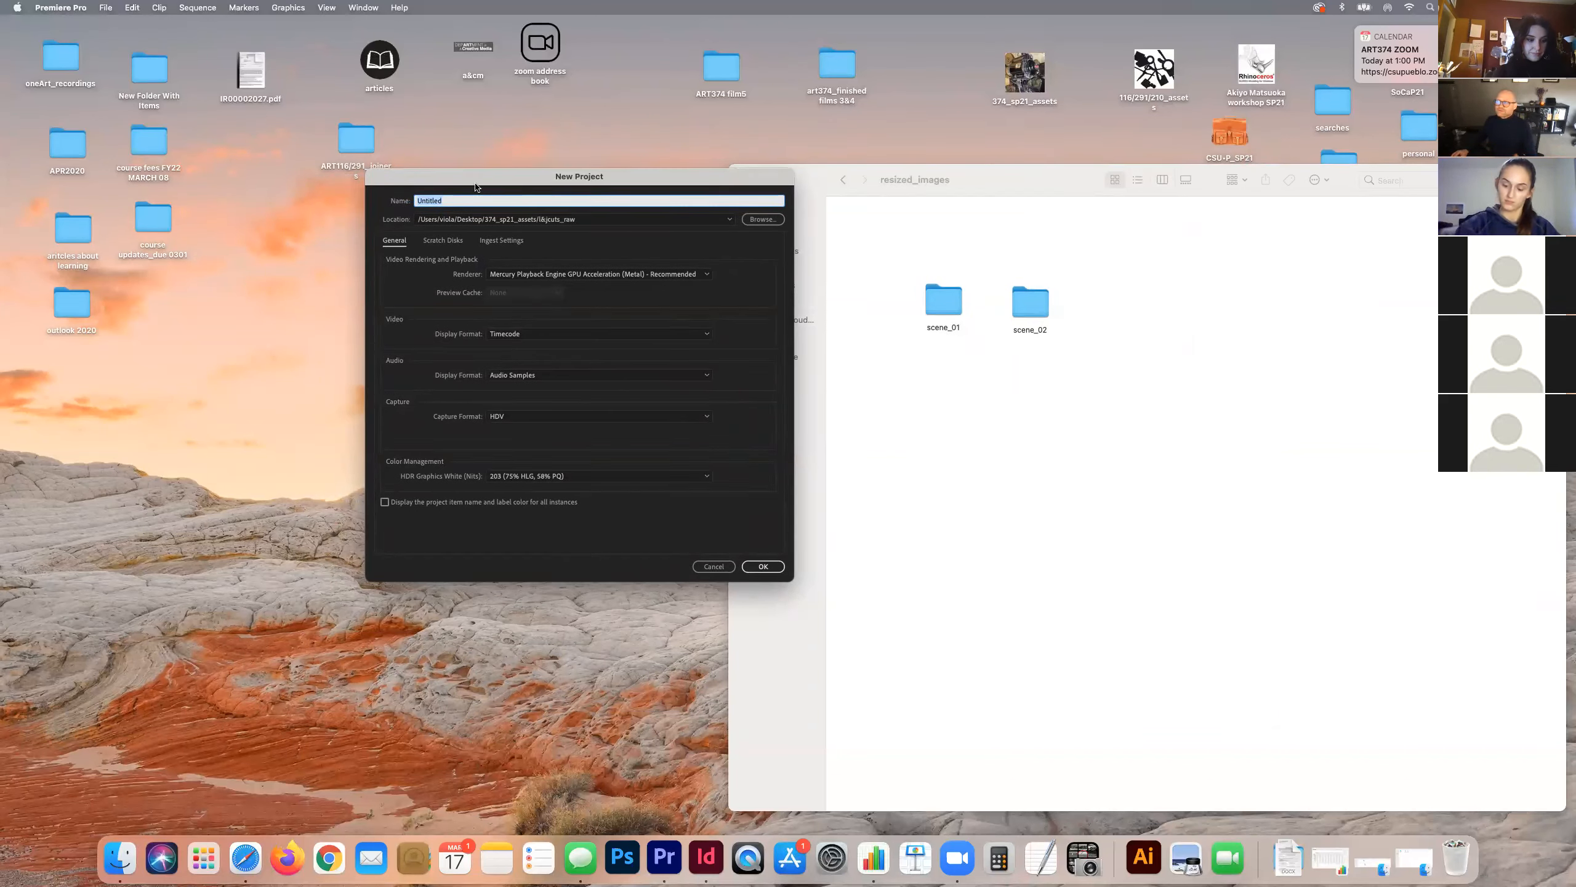
pyautogui.write('film5')
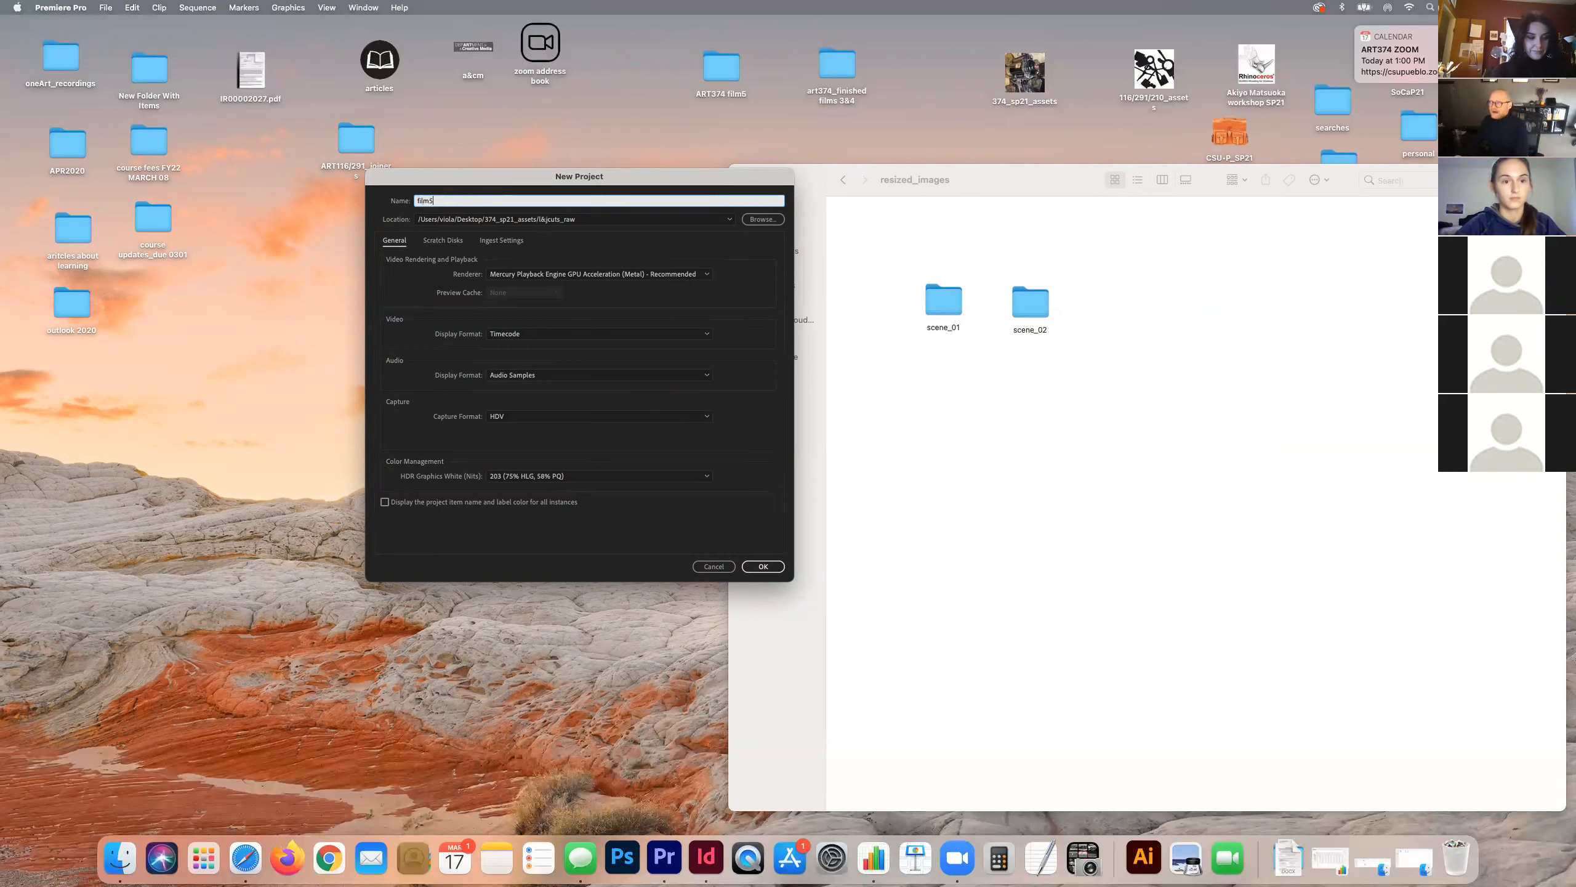
pyautogui.write('_demo')
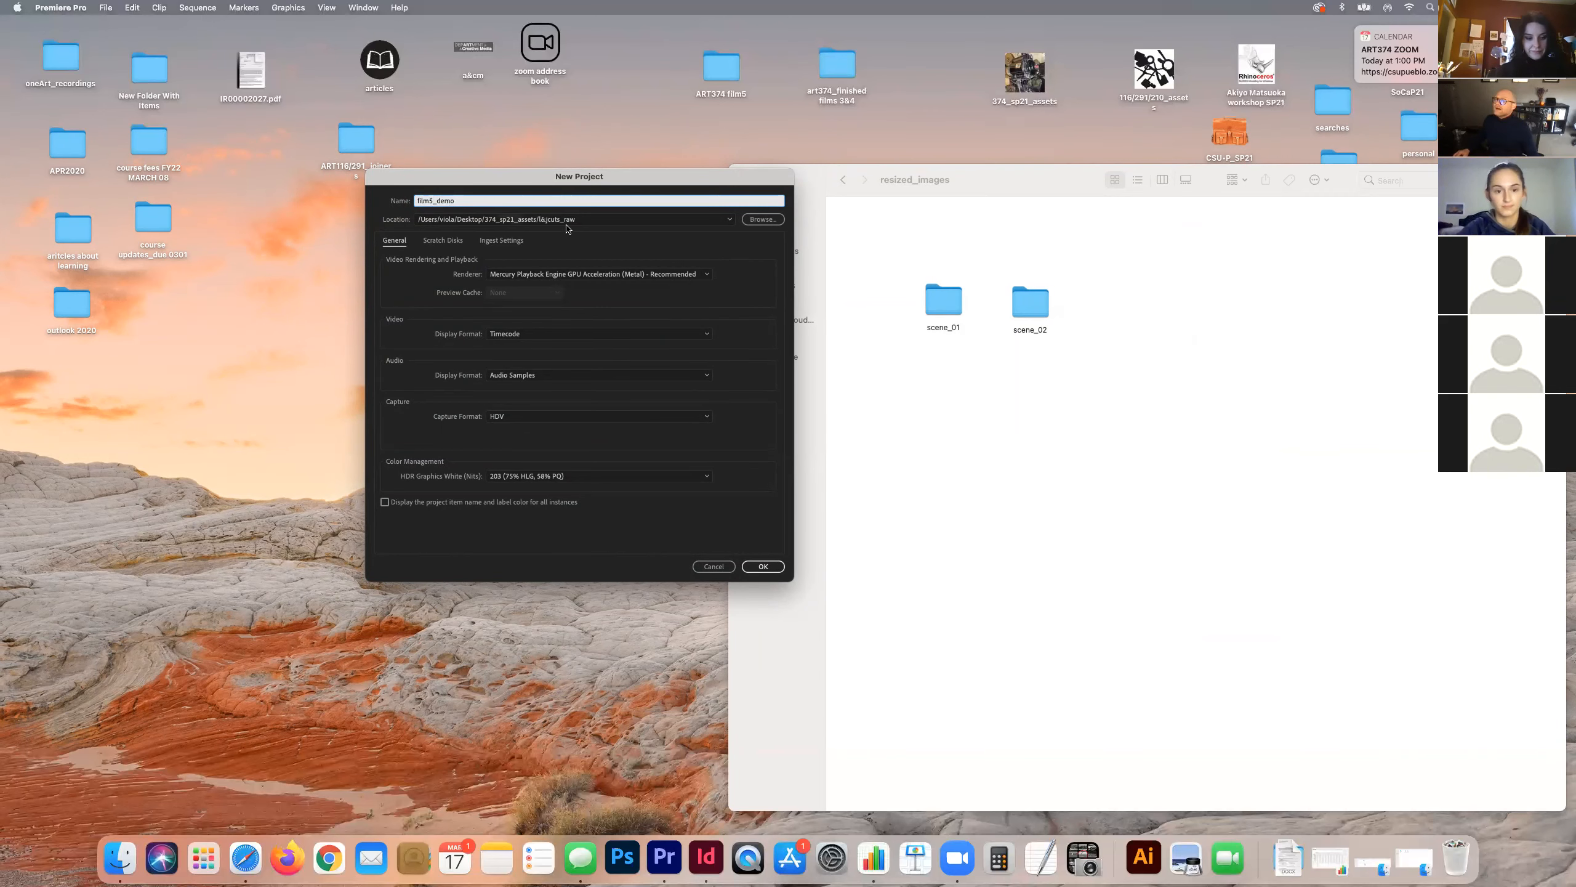
# Step: Set the project location to the name_film5 folder inside ART374 film5 on the Desktop, create the project, and reposition its window
pyautogui.click(757, 222)
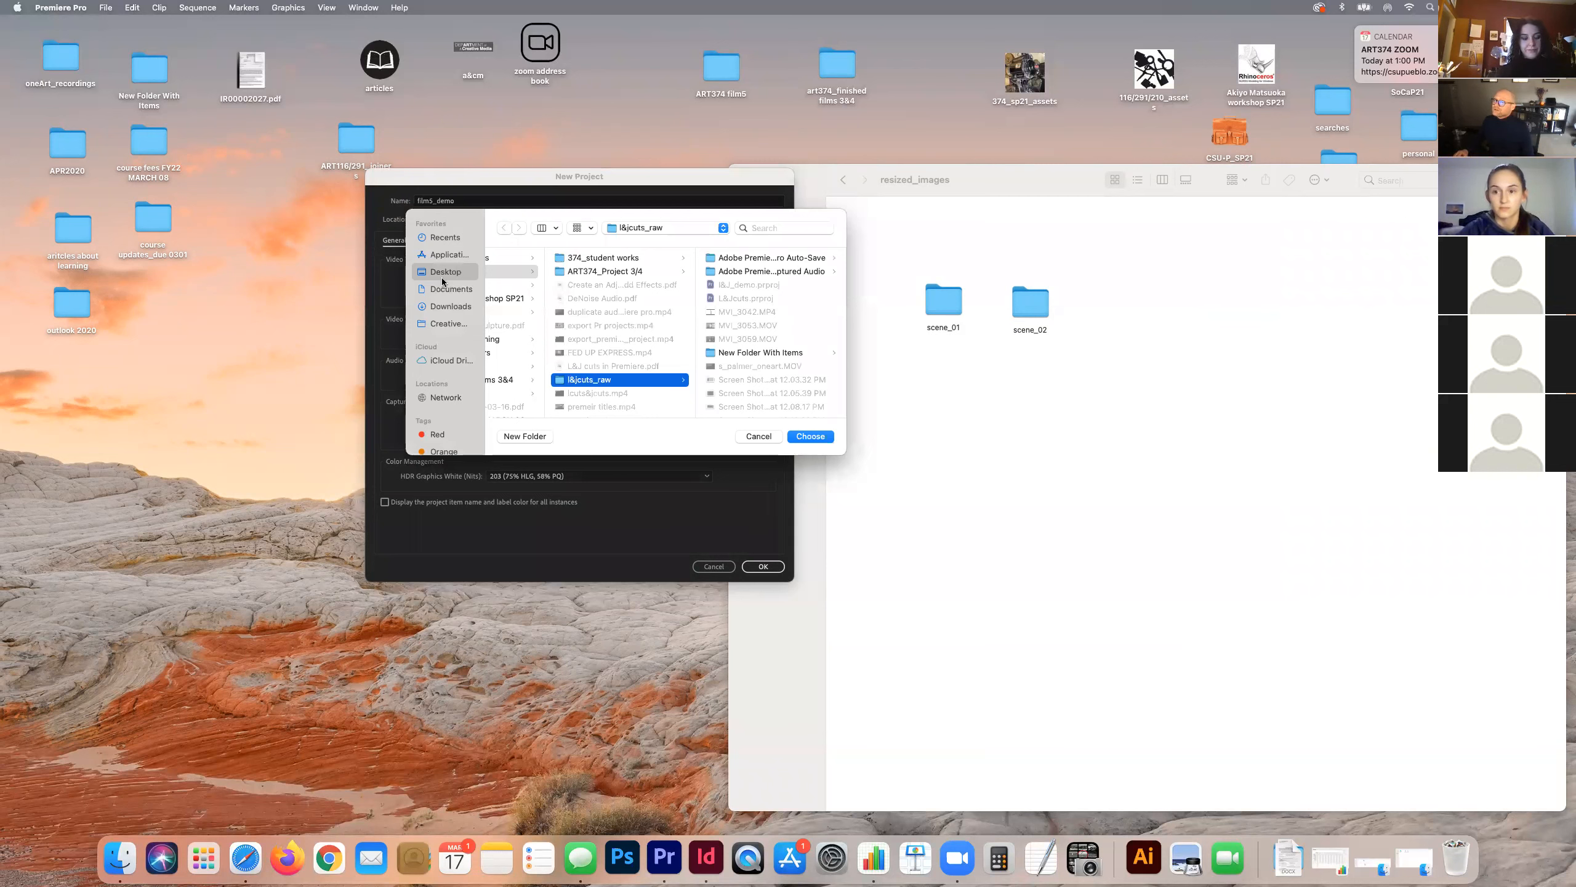
pyautogui.scroll(1, 581, 364)
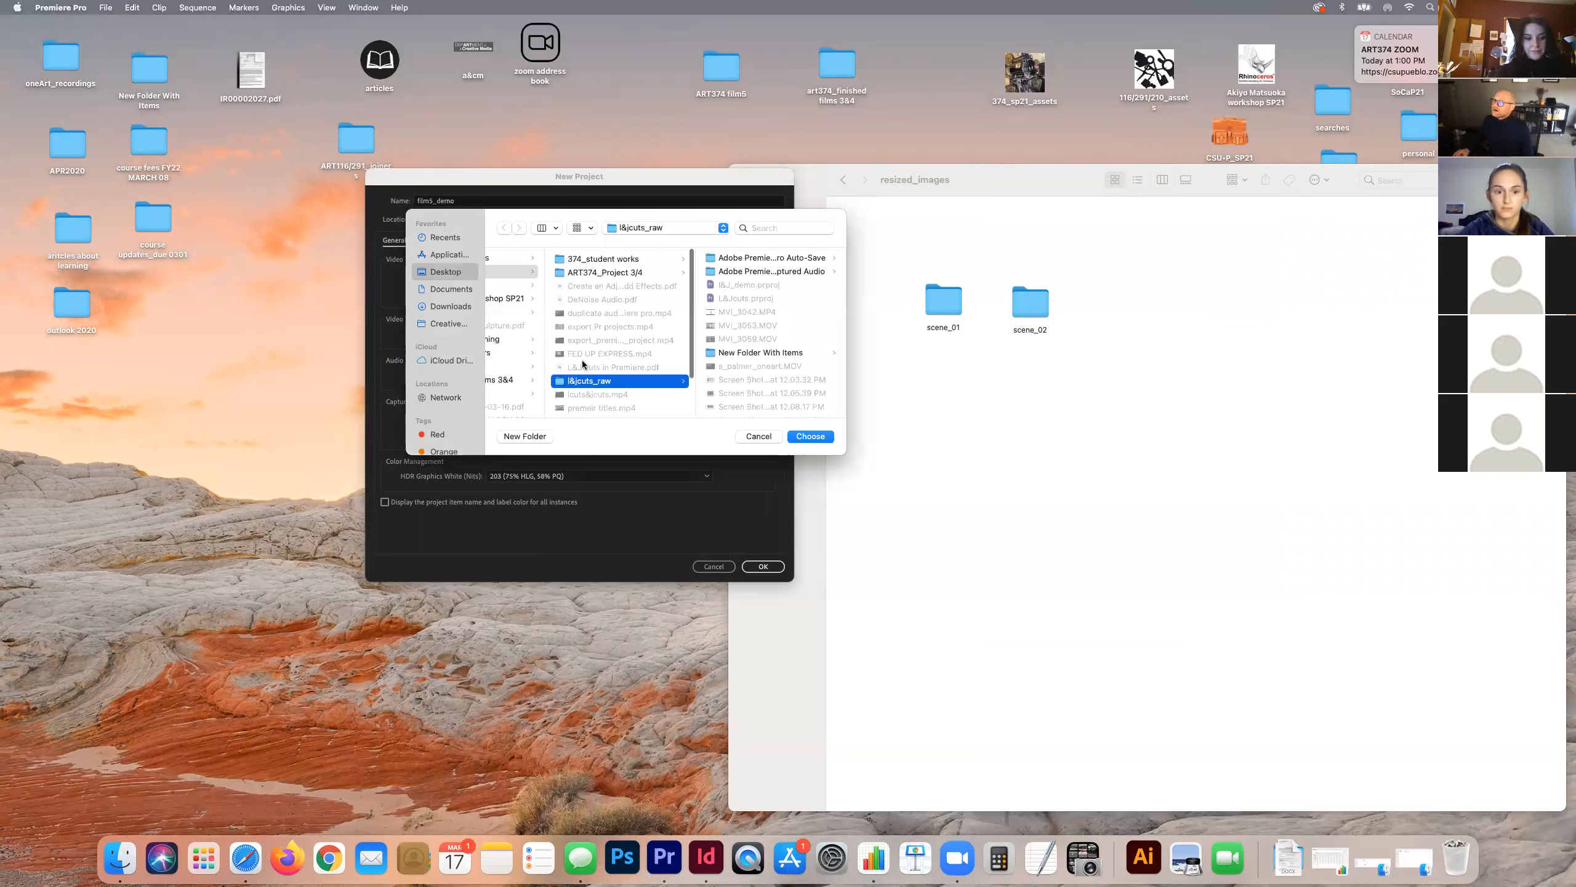
pyautogui.scroll(-5, 576, 283)
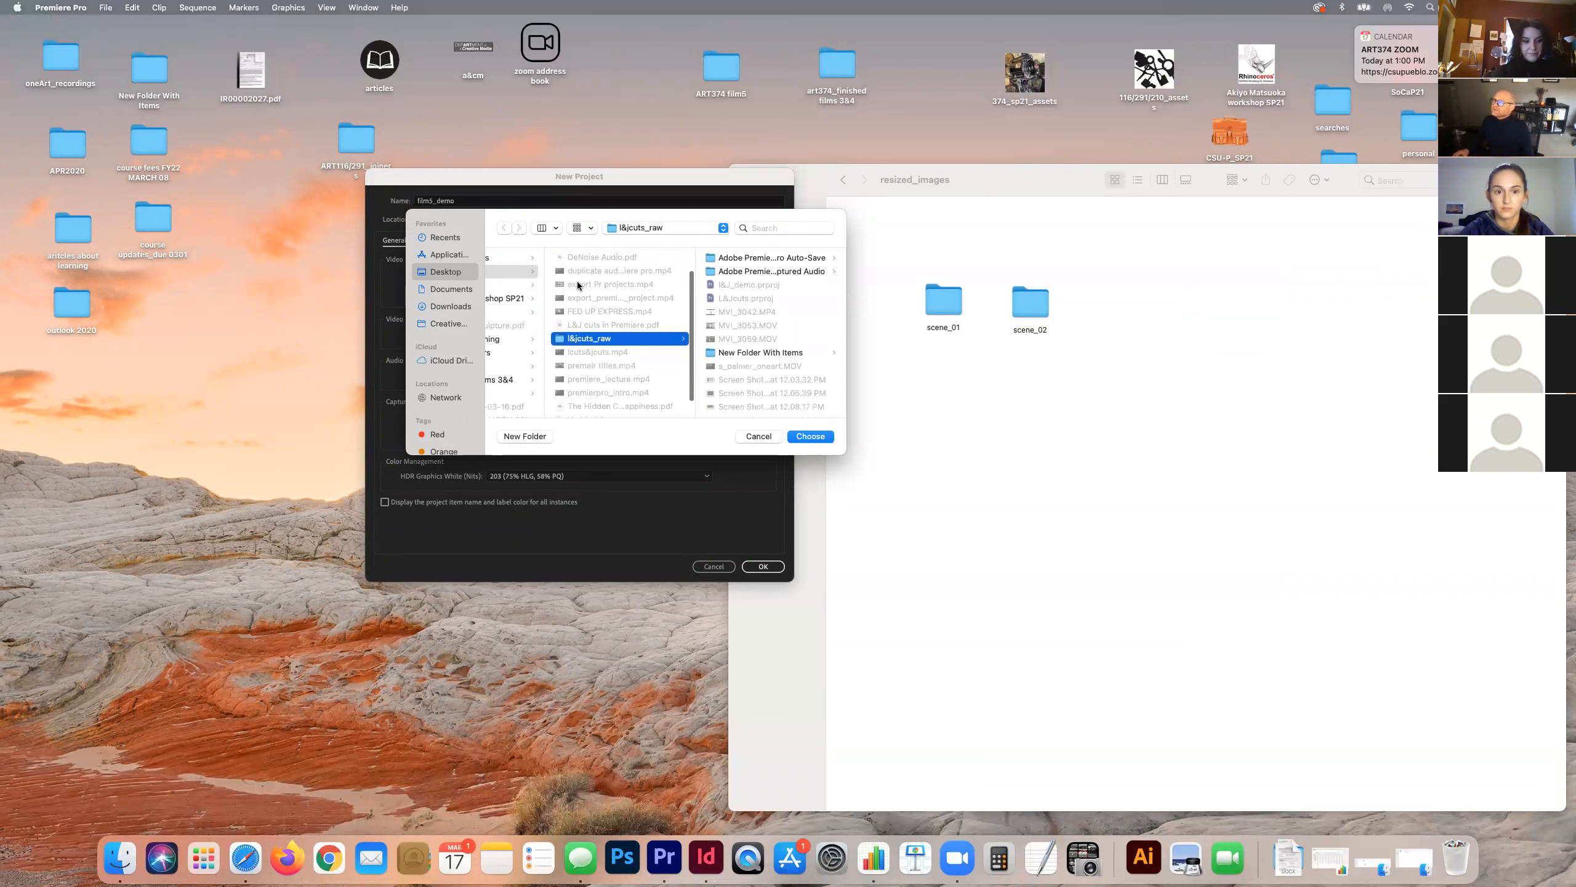
pyautogui.click(429, 270)
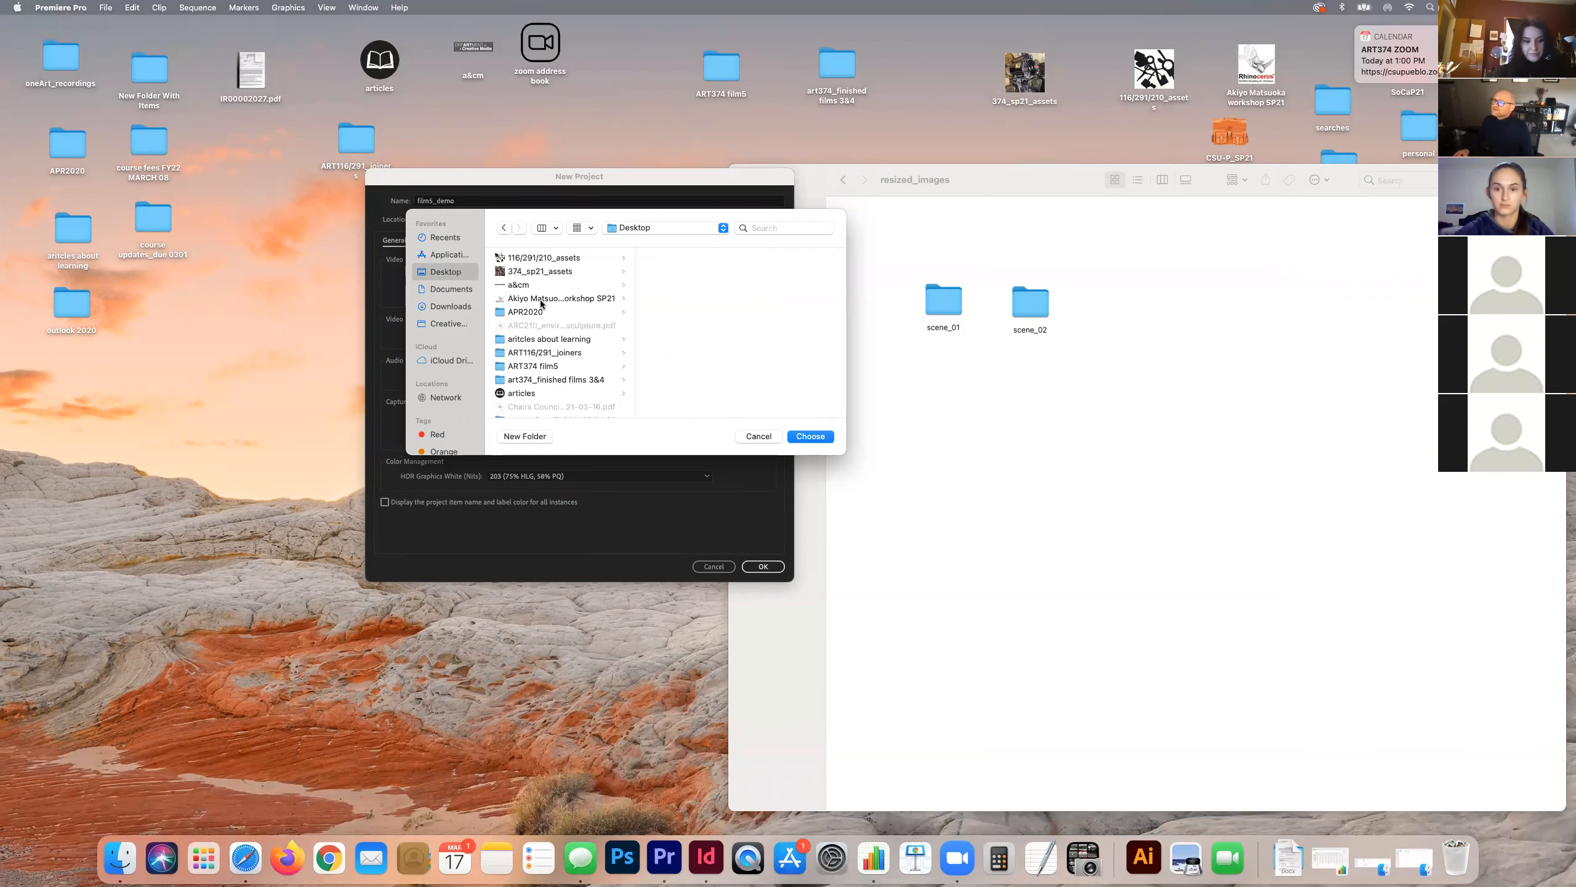
pyautogui.scroll(-1, 523, 366)
pyautogui.click(523, 367)
pyautogui.click(518, 358)
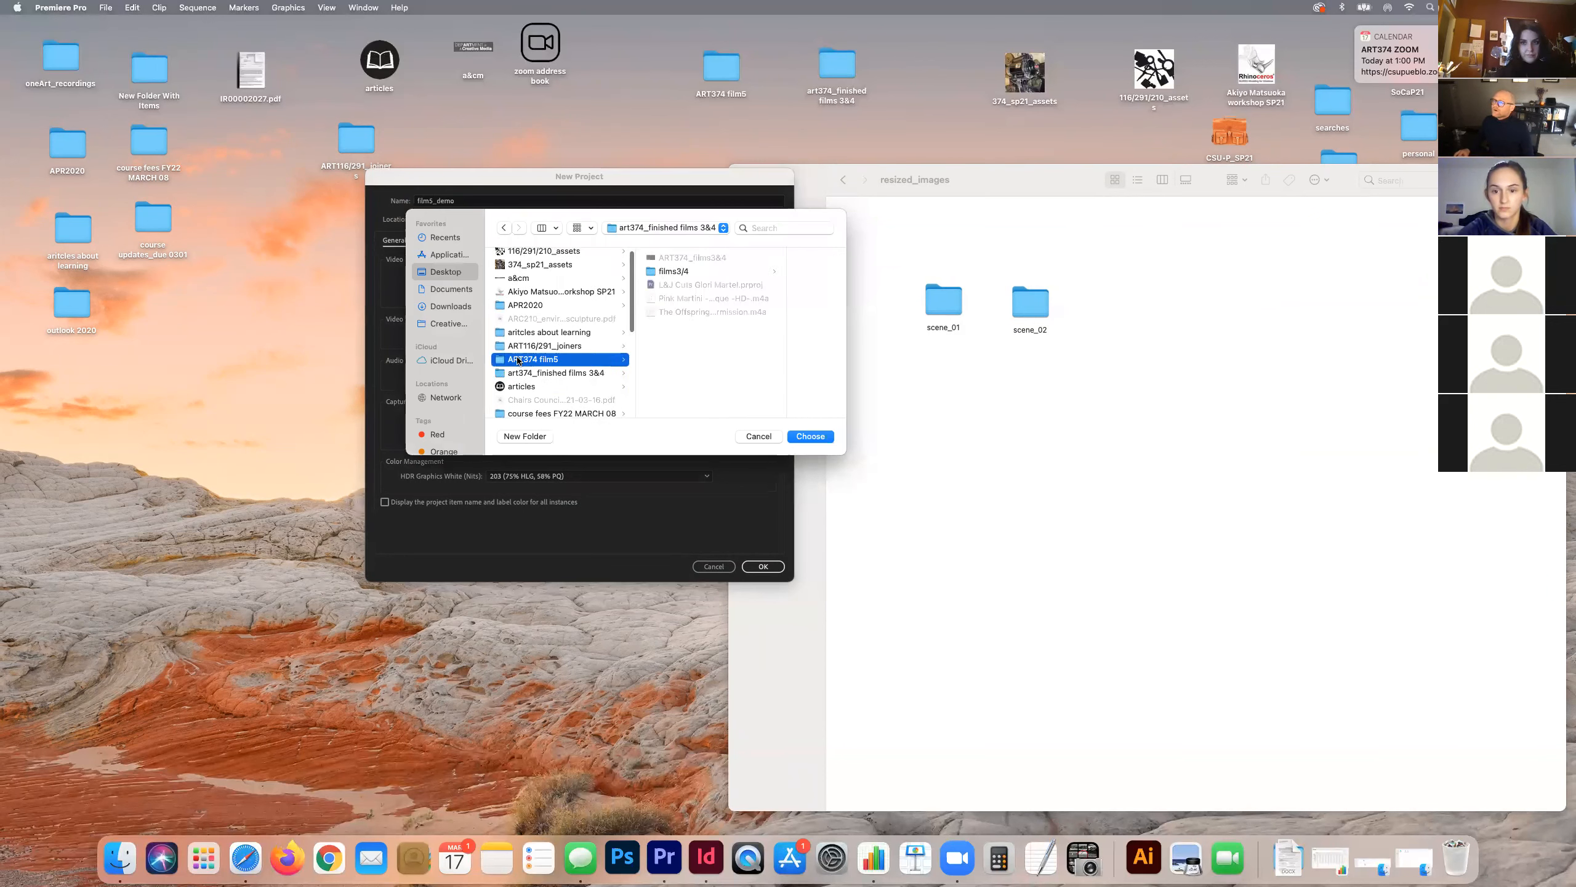
pyautogui.click(660, 299)
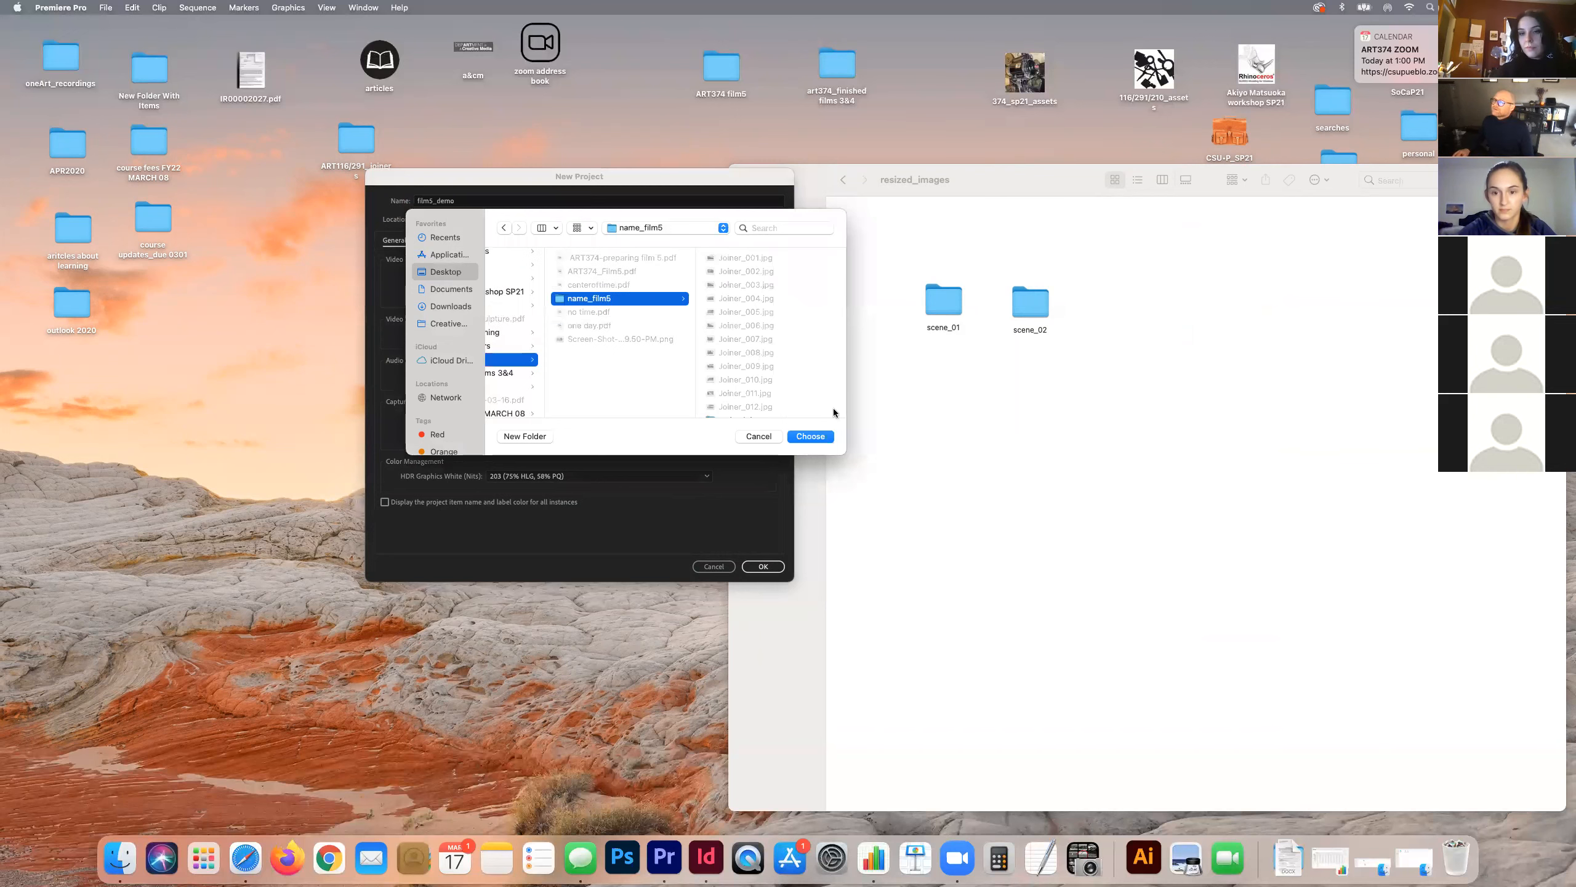
pyautogui.click(810, 436)
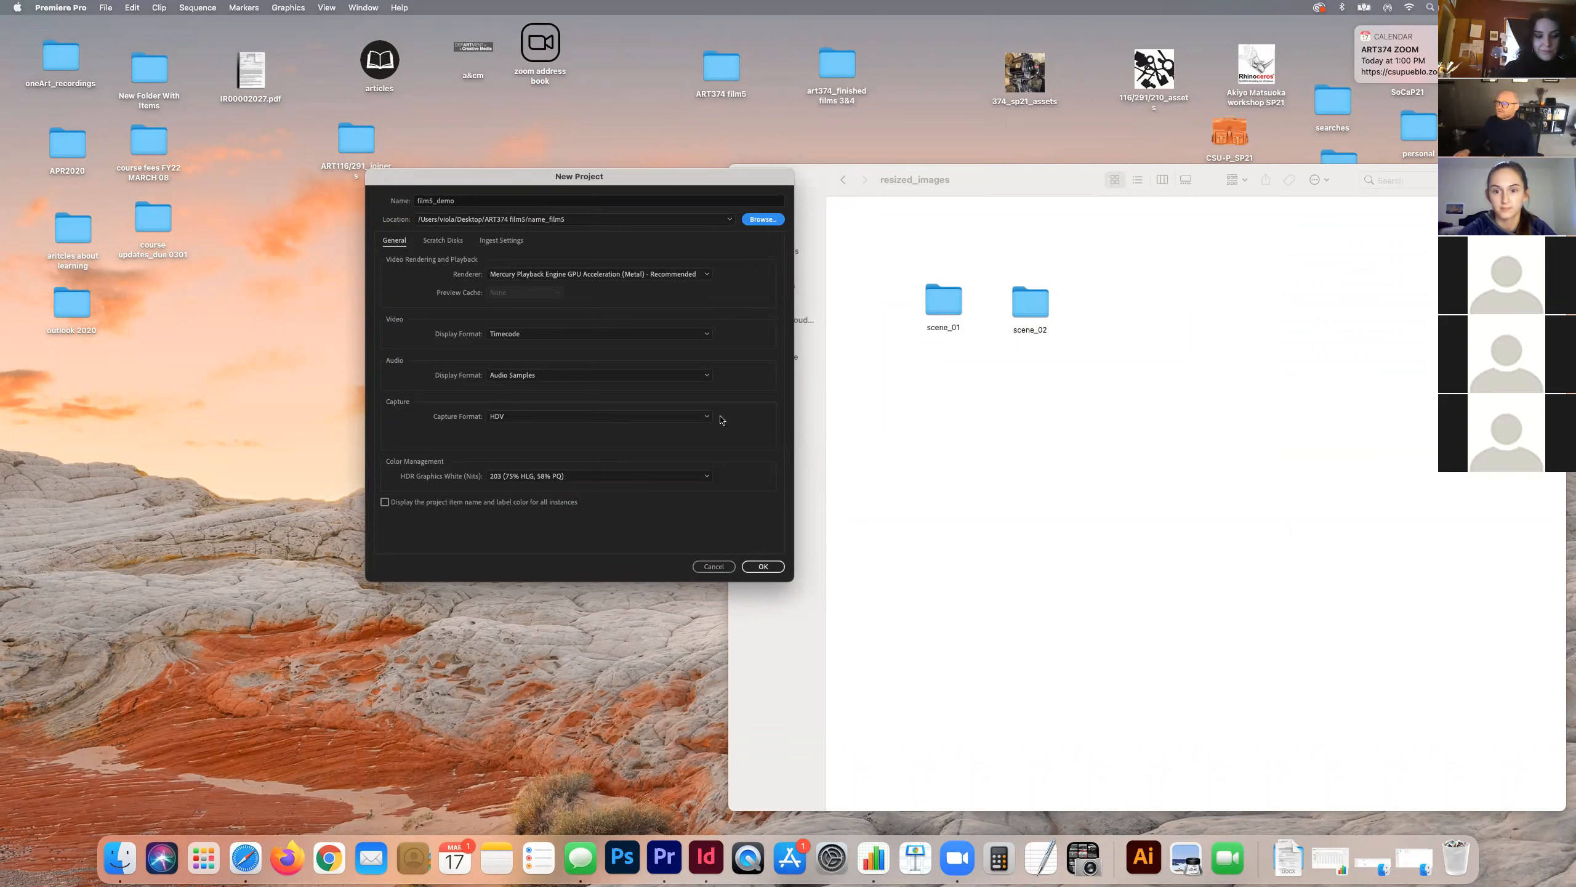
pyautogui.click(766, 568)
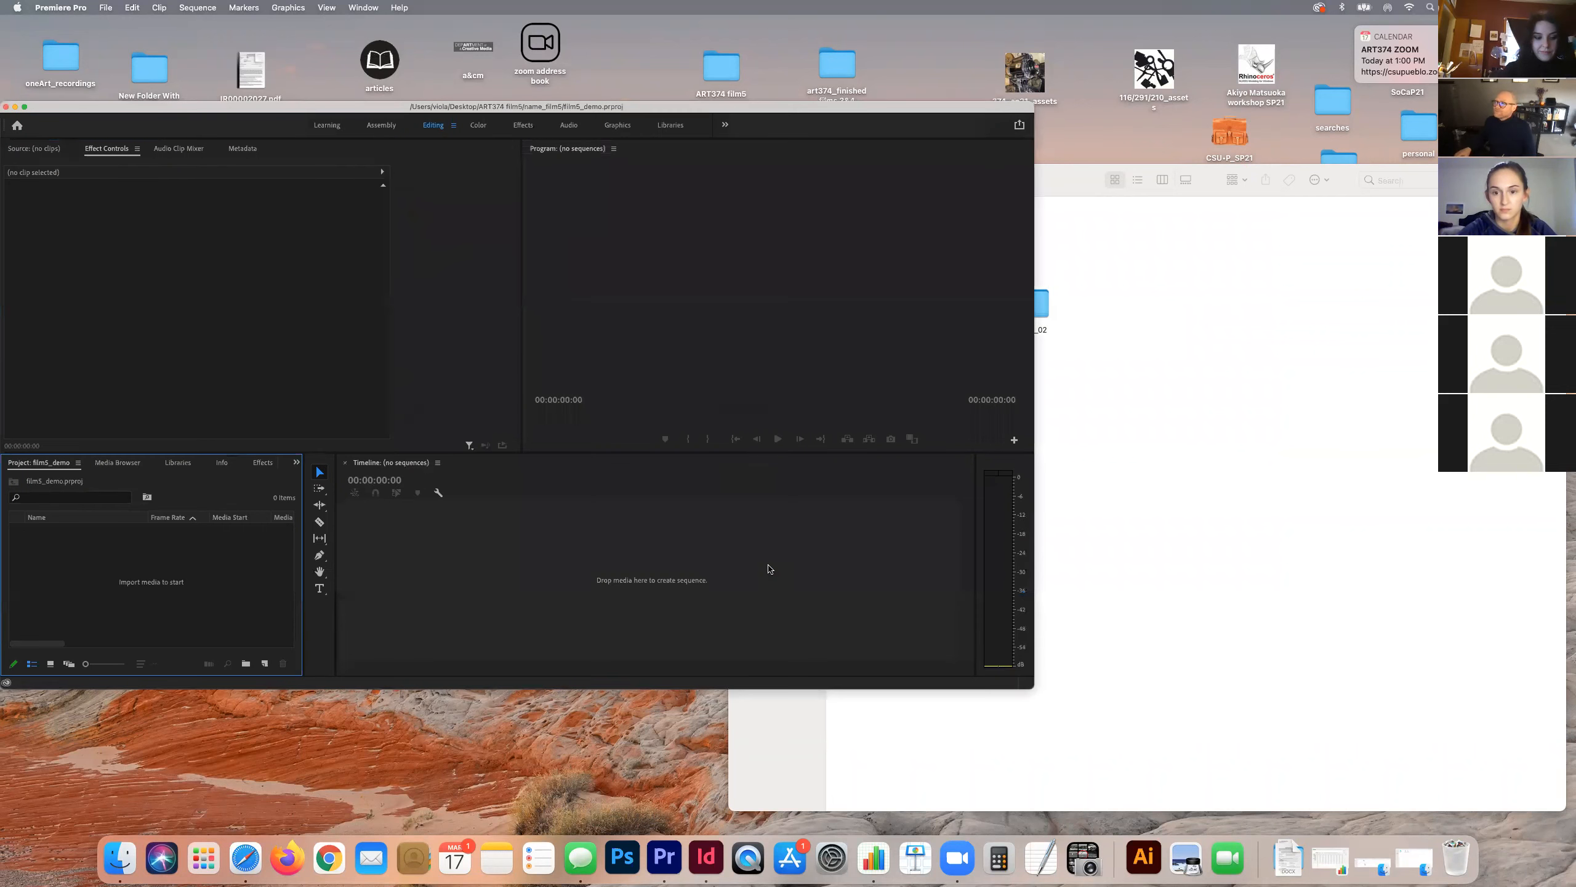
pyautogui.moveTo(304, 114); pyautogui.dragTo(481, 93)
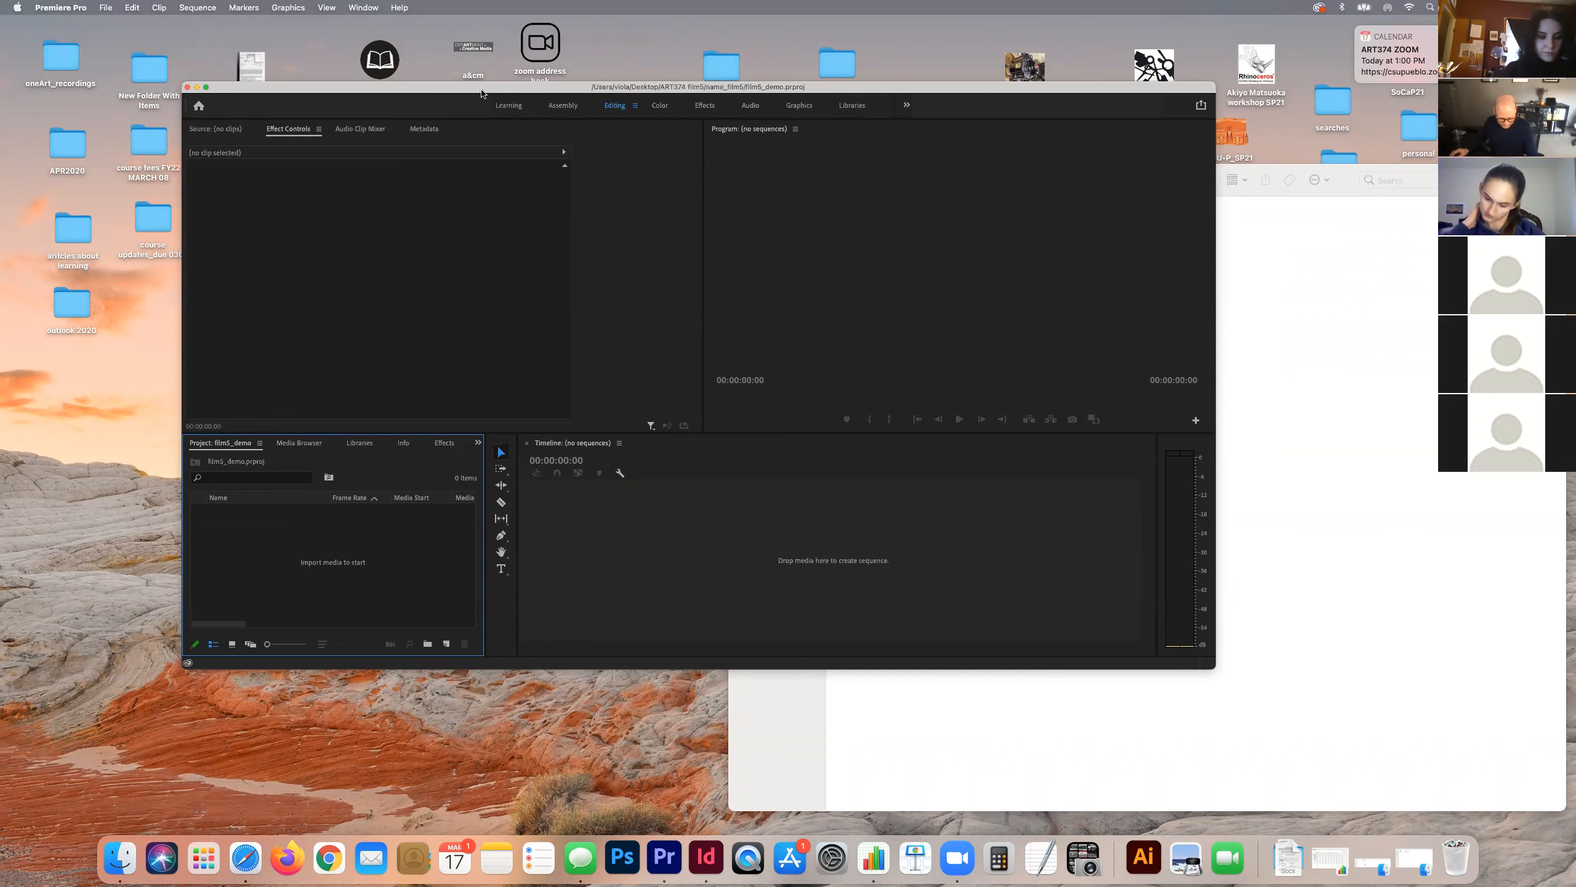
# Step: Start a new sequence with the Digital SLR 1080p preset DSLR 1080p24
pyautogui.click(106, 7)
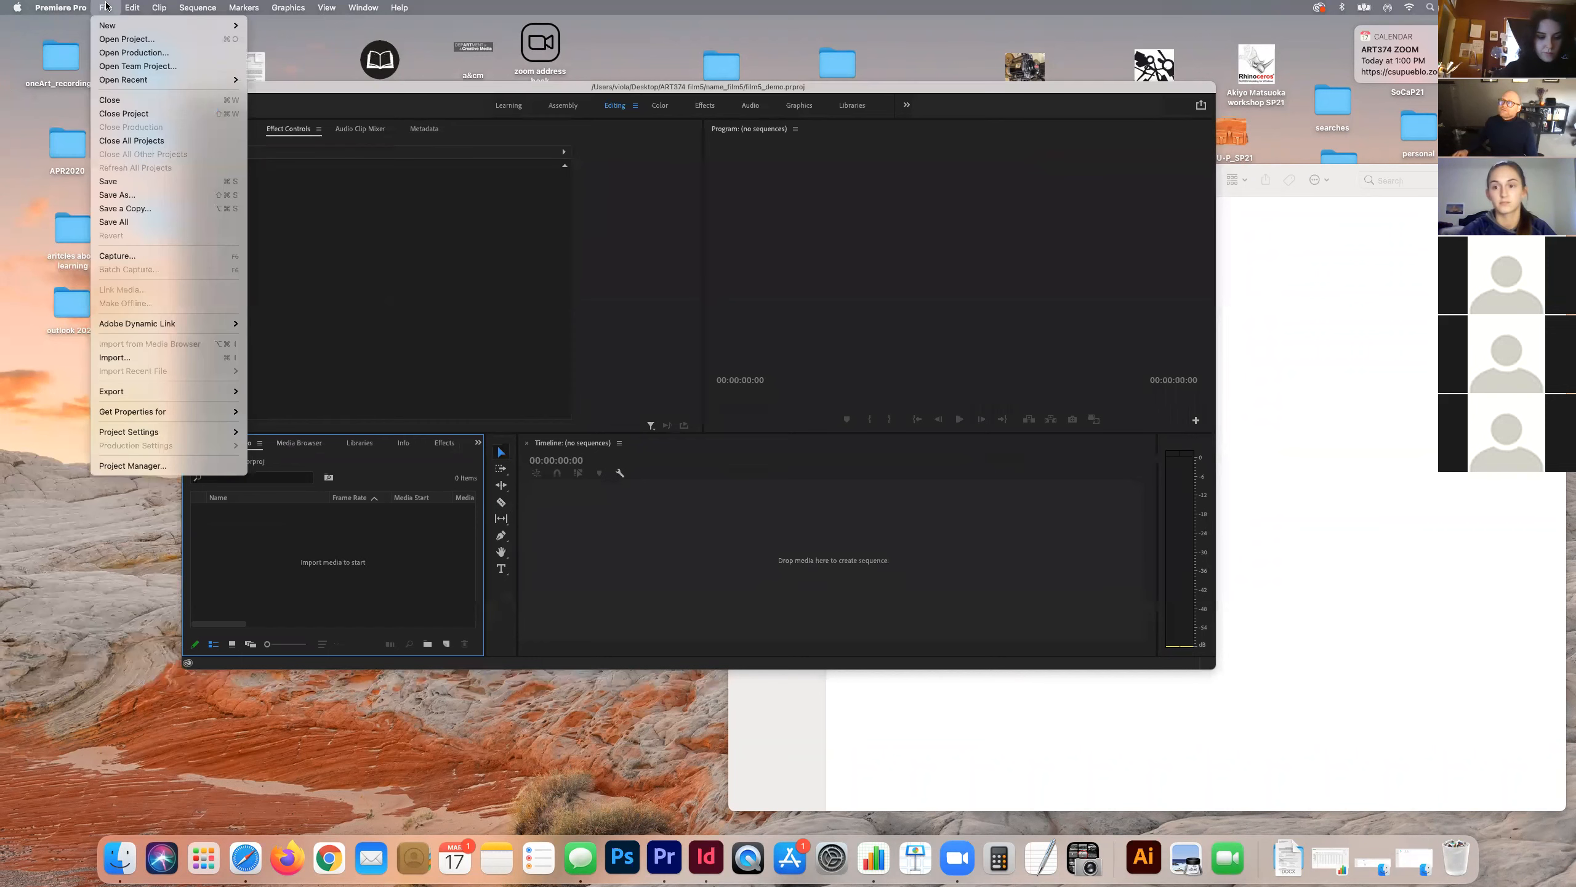
pyautogui.moveTo(167, 24)
pyautogui.click(312, 64)
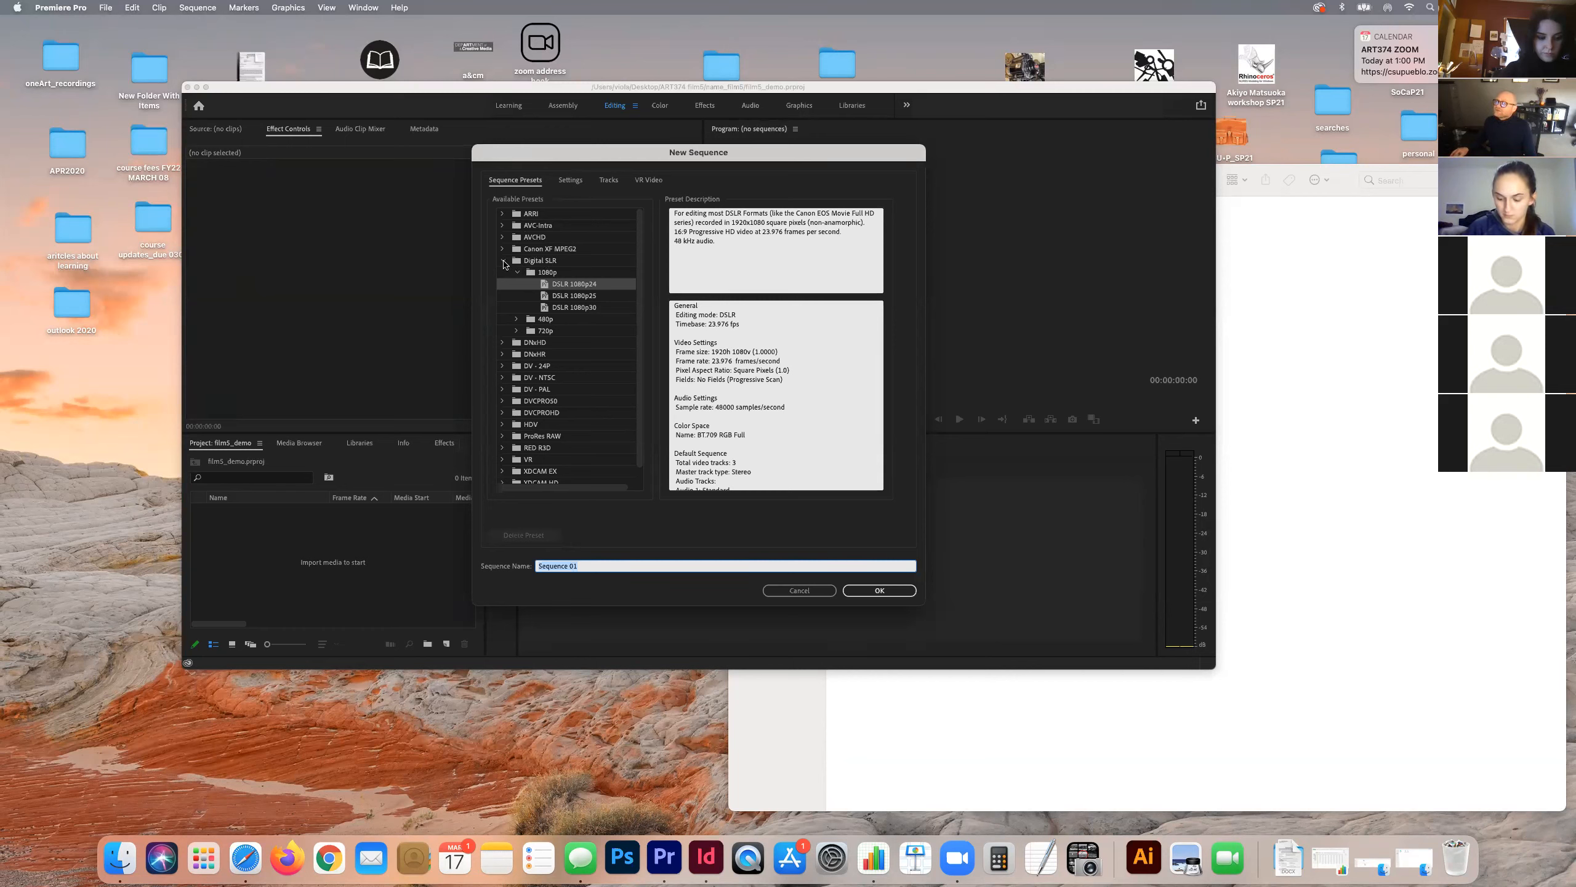
pyautogui.click(504, 262)
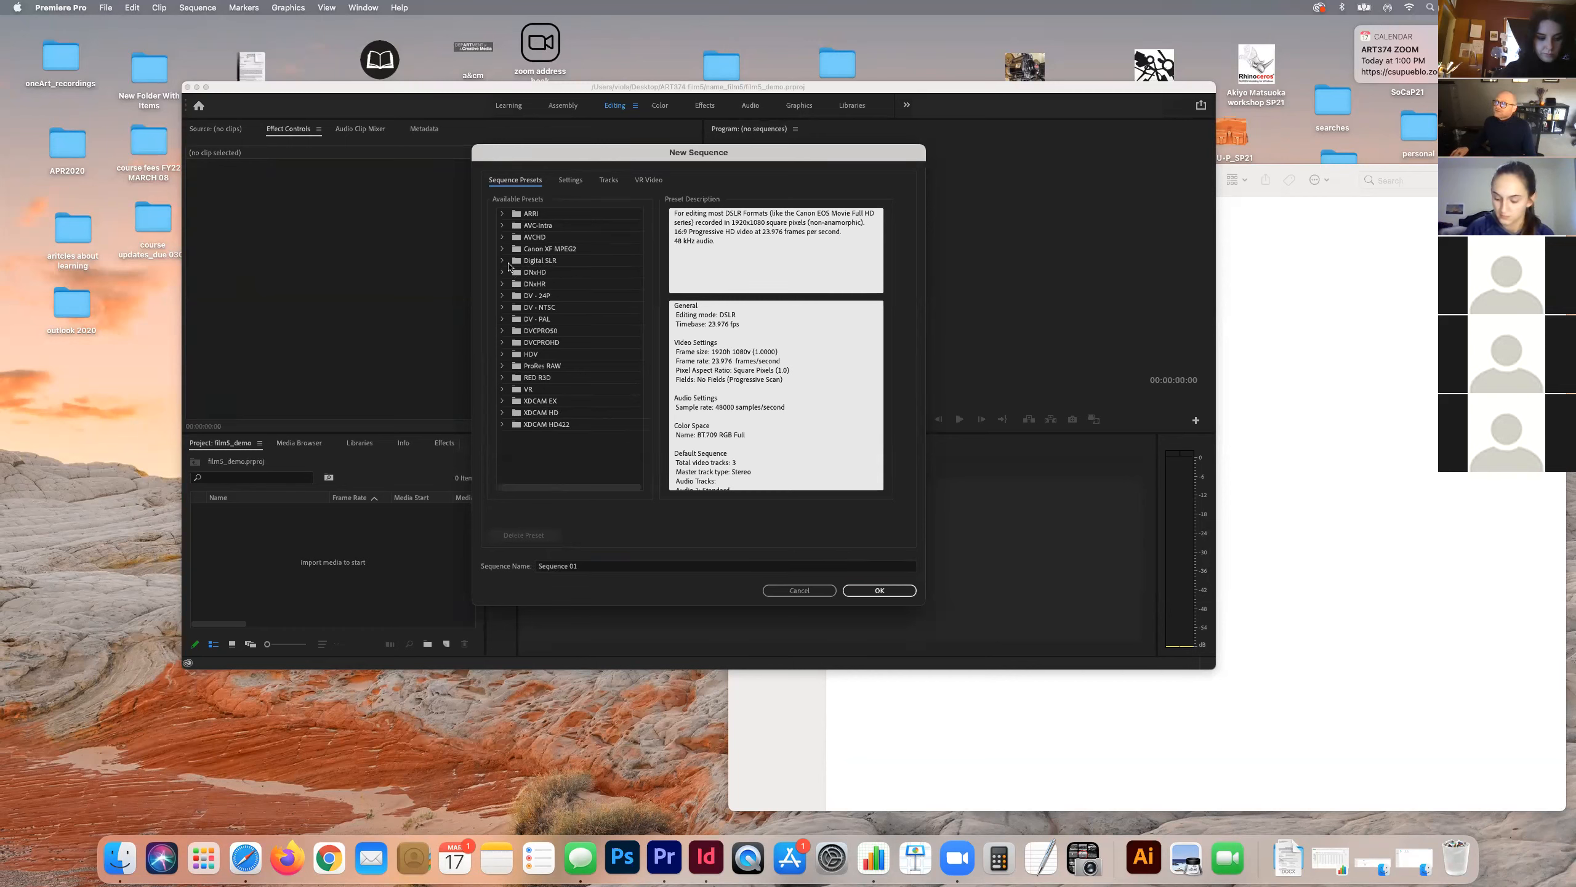
pyautogui.click(503, 262)
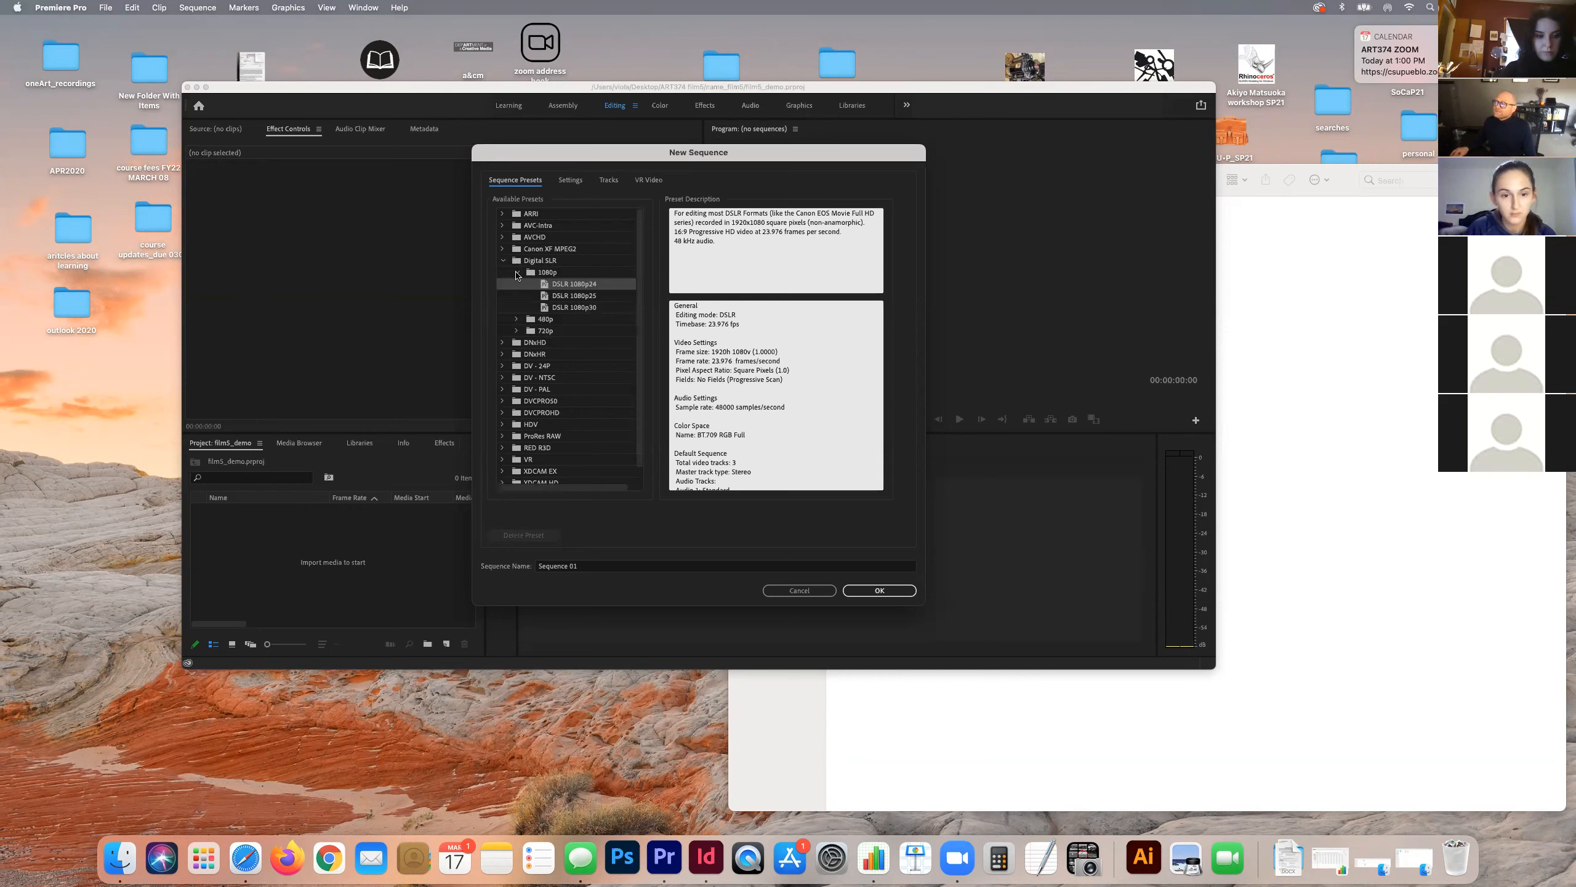
pyautogui.click(518, 273)
pyautogui.click(518, 273)
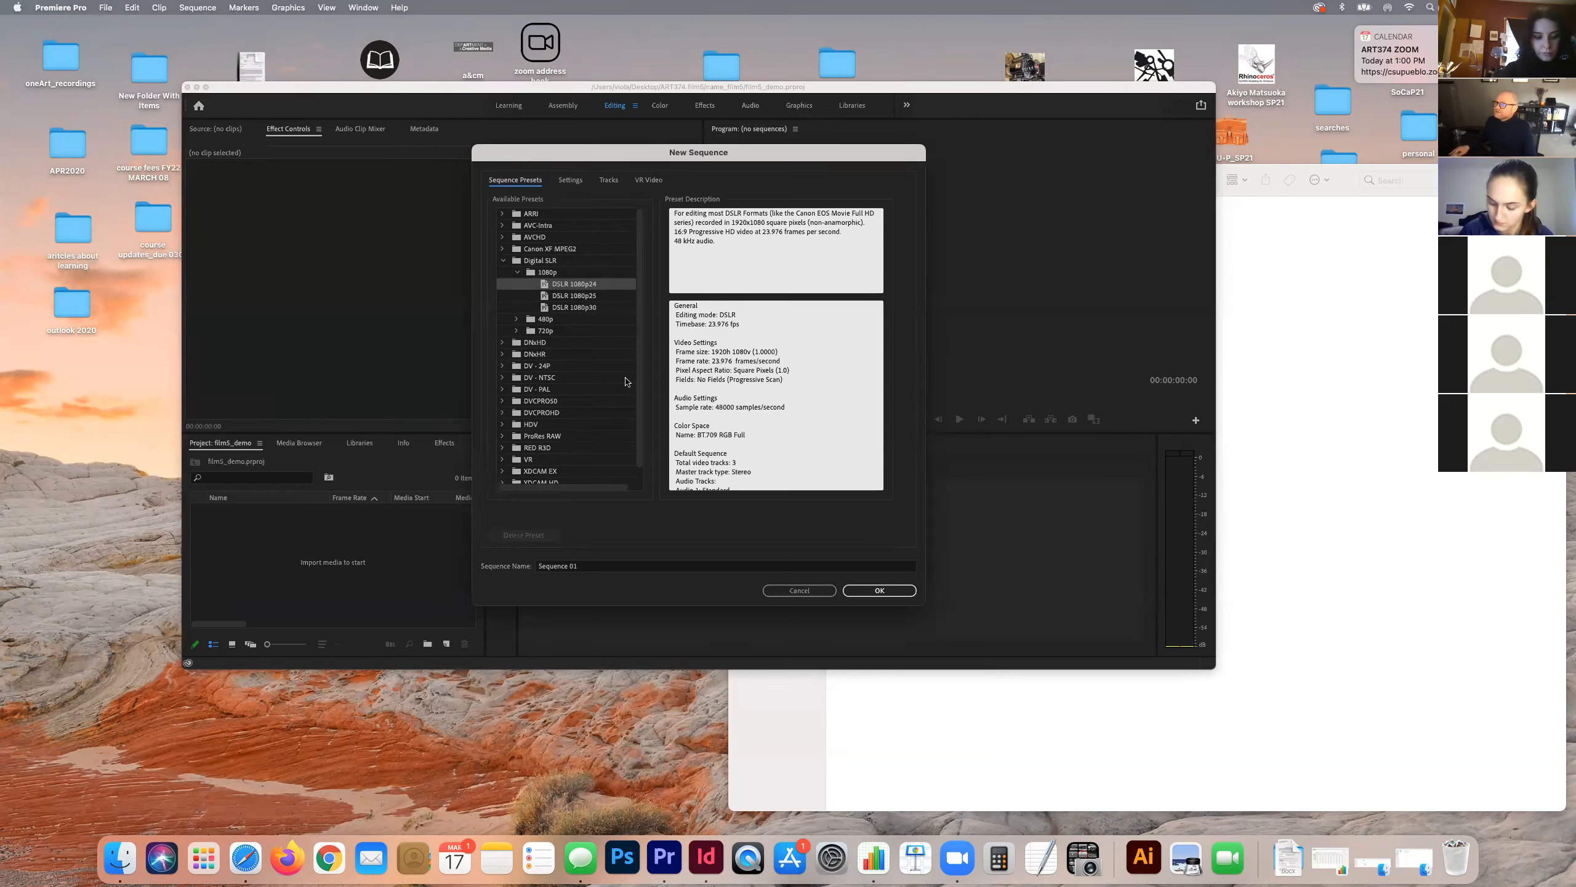
# Step: Name the sequence scene01, create it, and bring up the project's item list
pyautogui.click(597, 565)
pyautogui.tripleClick(597, 562)
pyautogui.write('scener01')
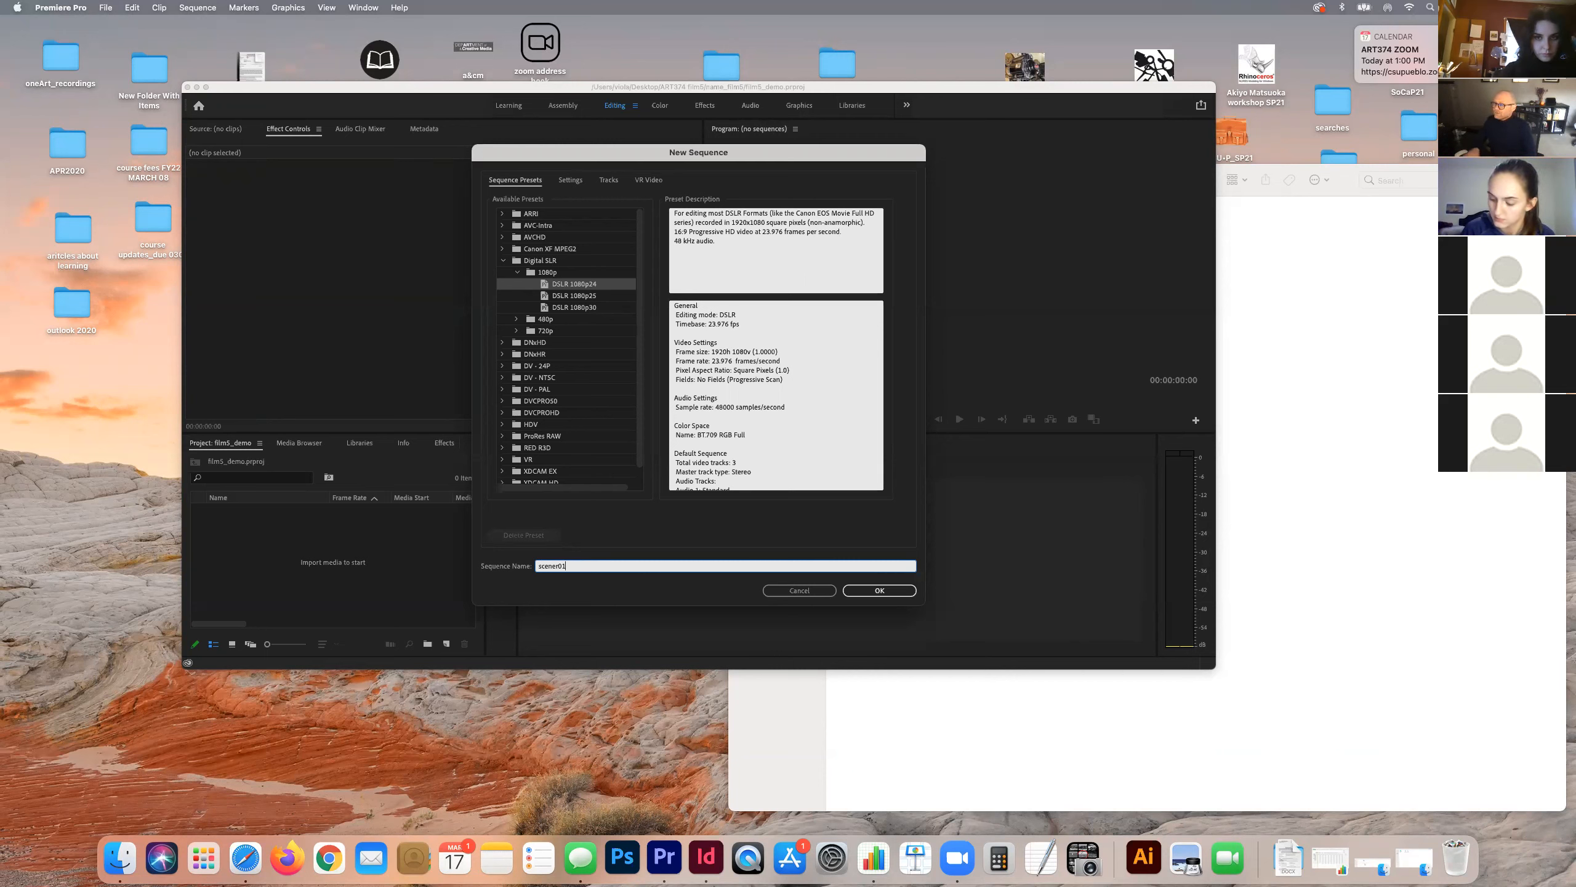
pyautogui.click(558, 565)
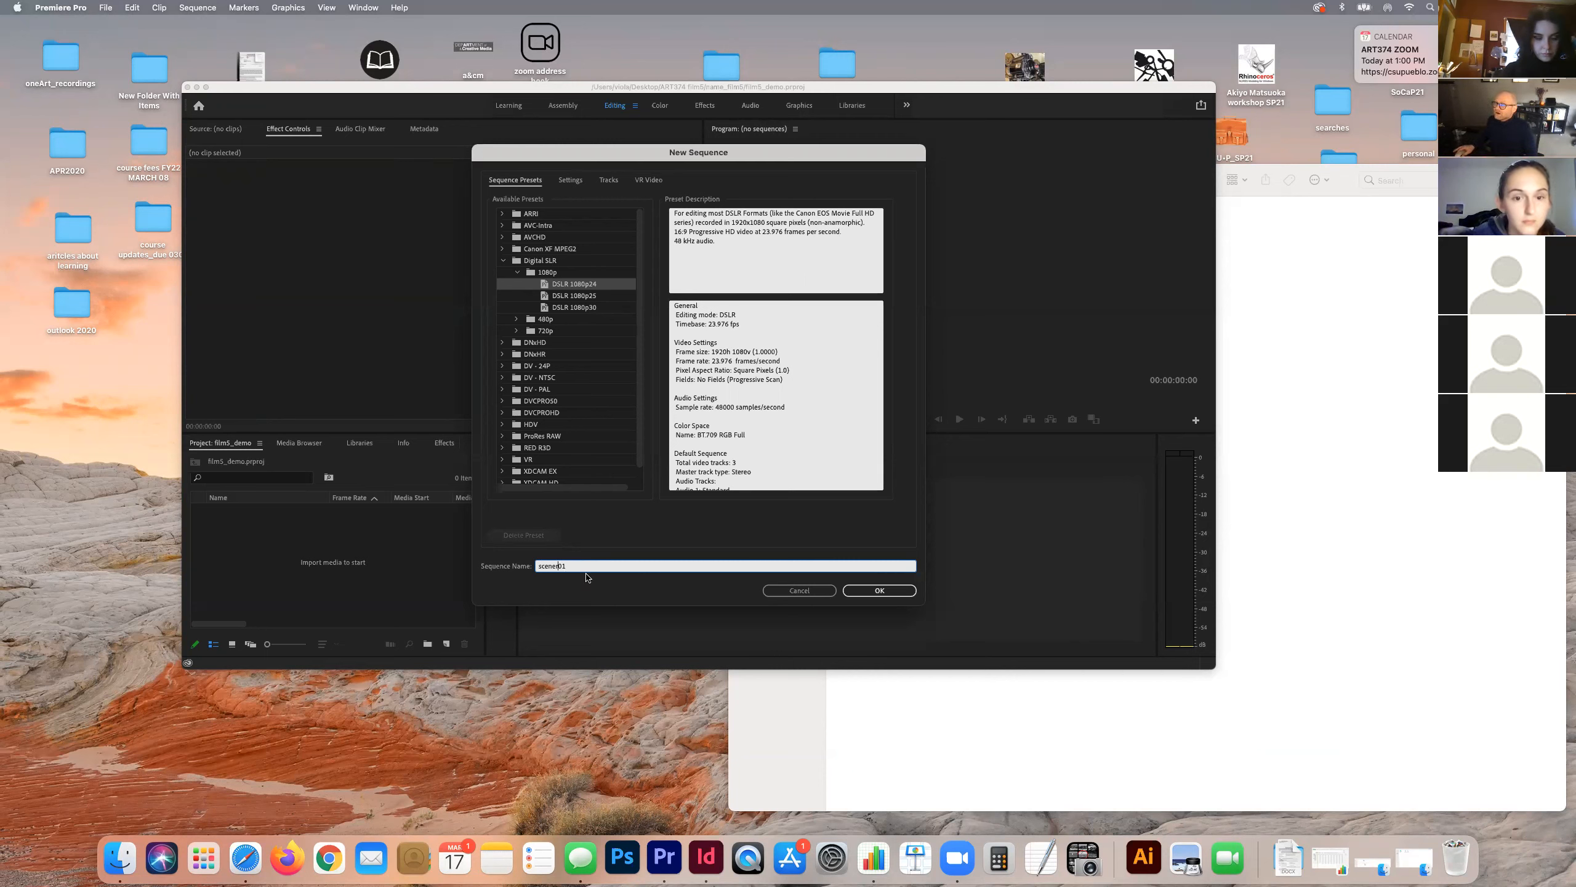
pyautogui.press('BackSpace')
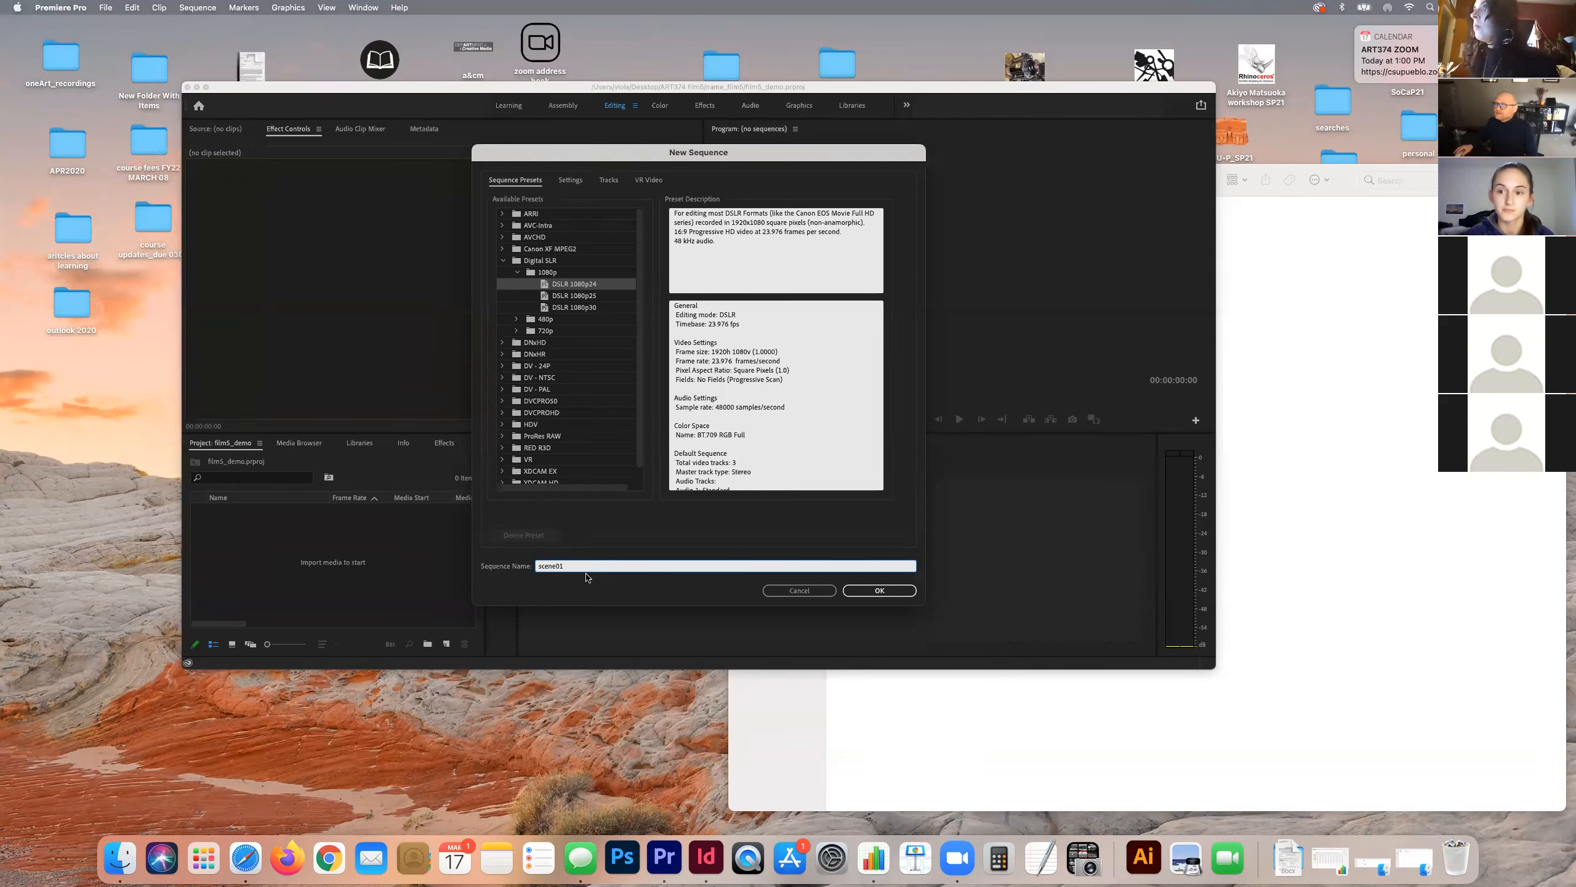
pyautogui.click(876, 591)
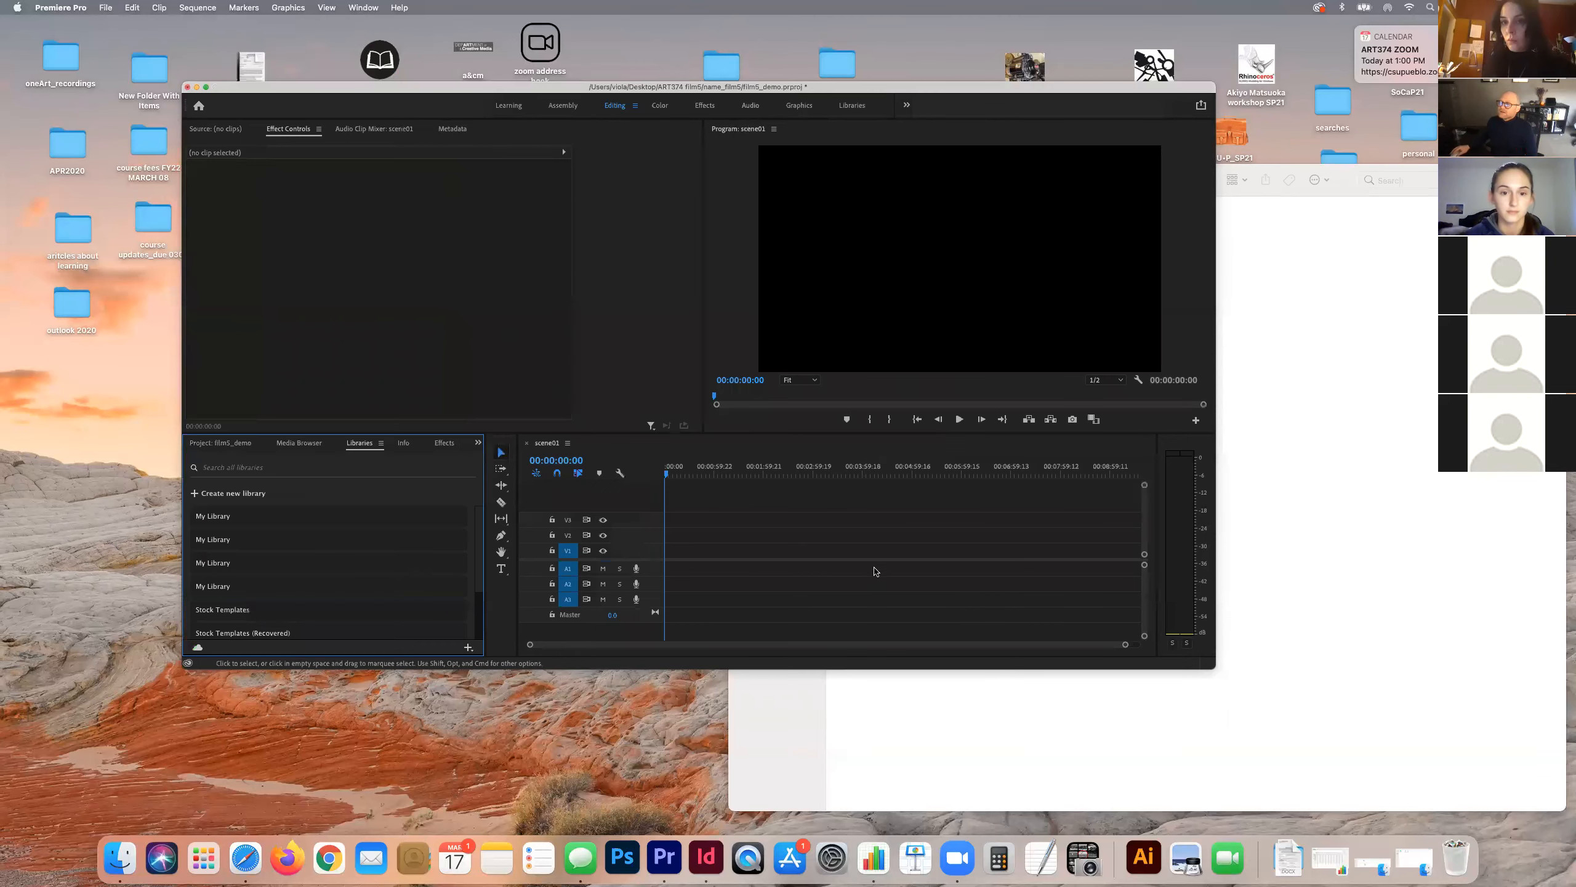
pyautogui.click(295, 443)
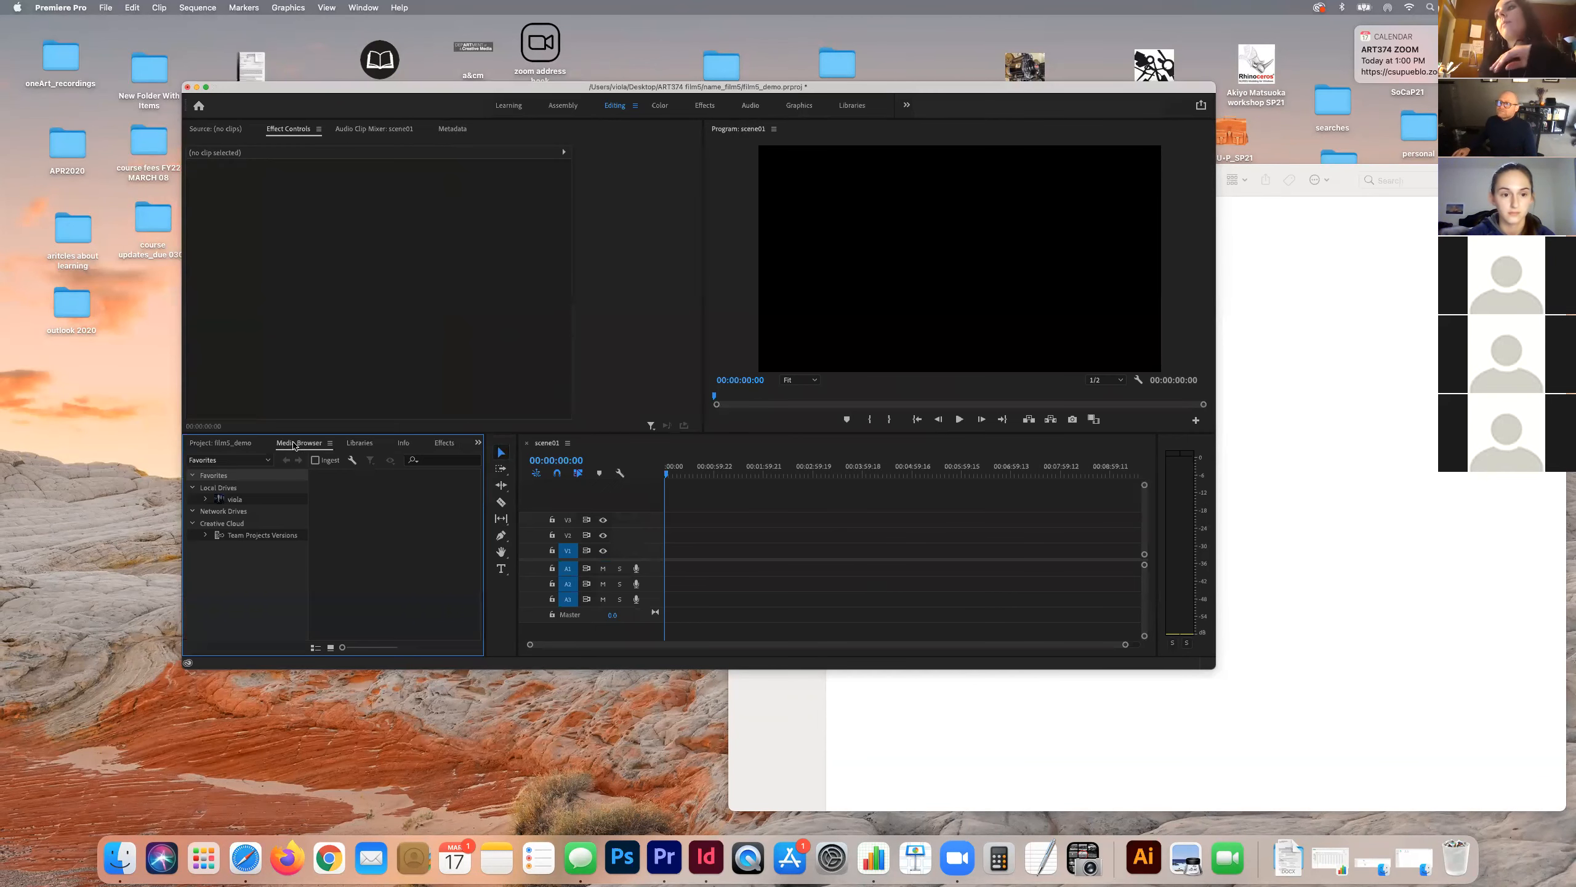
pyautogui.click(201, 443)
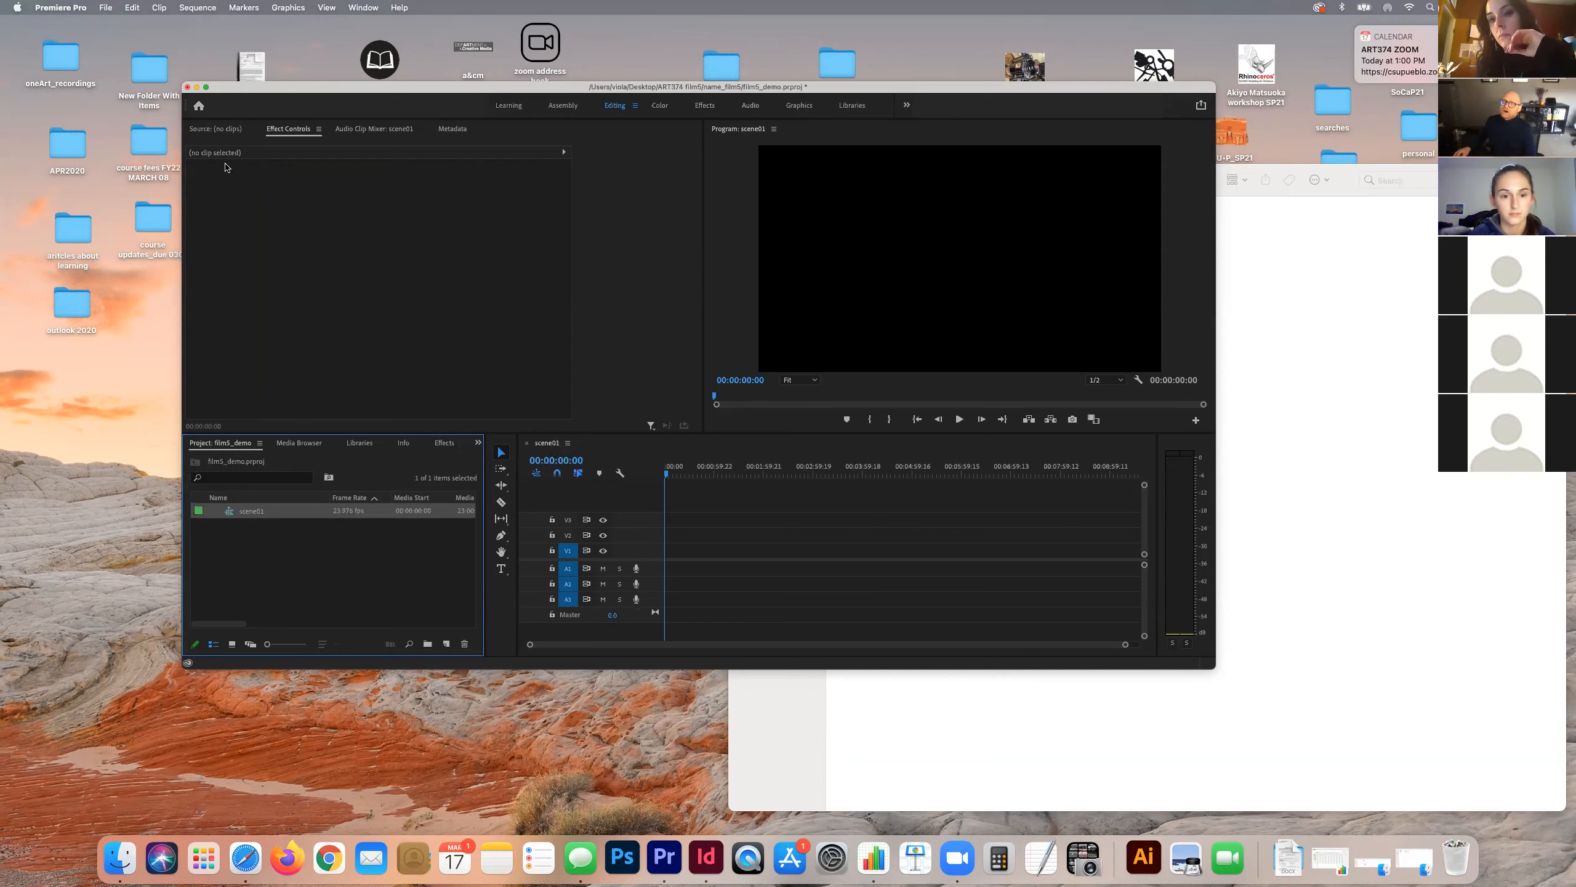
# Step: Import the scene_01 folder from resized_images into the project
pyautogui.click(104, 8)
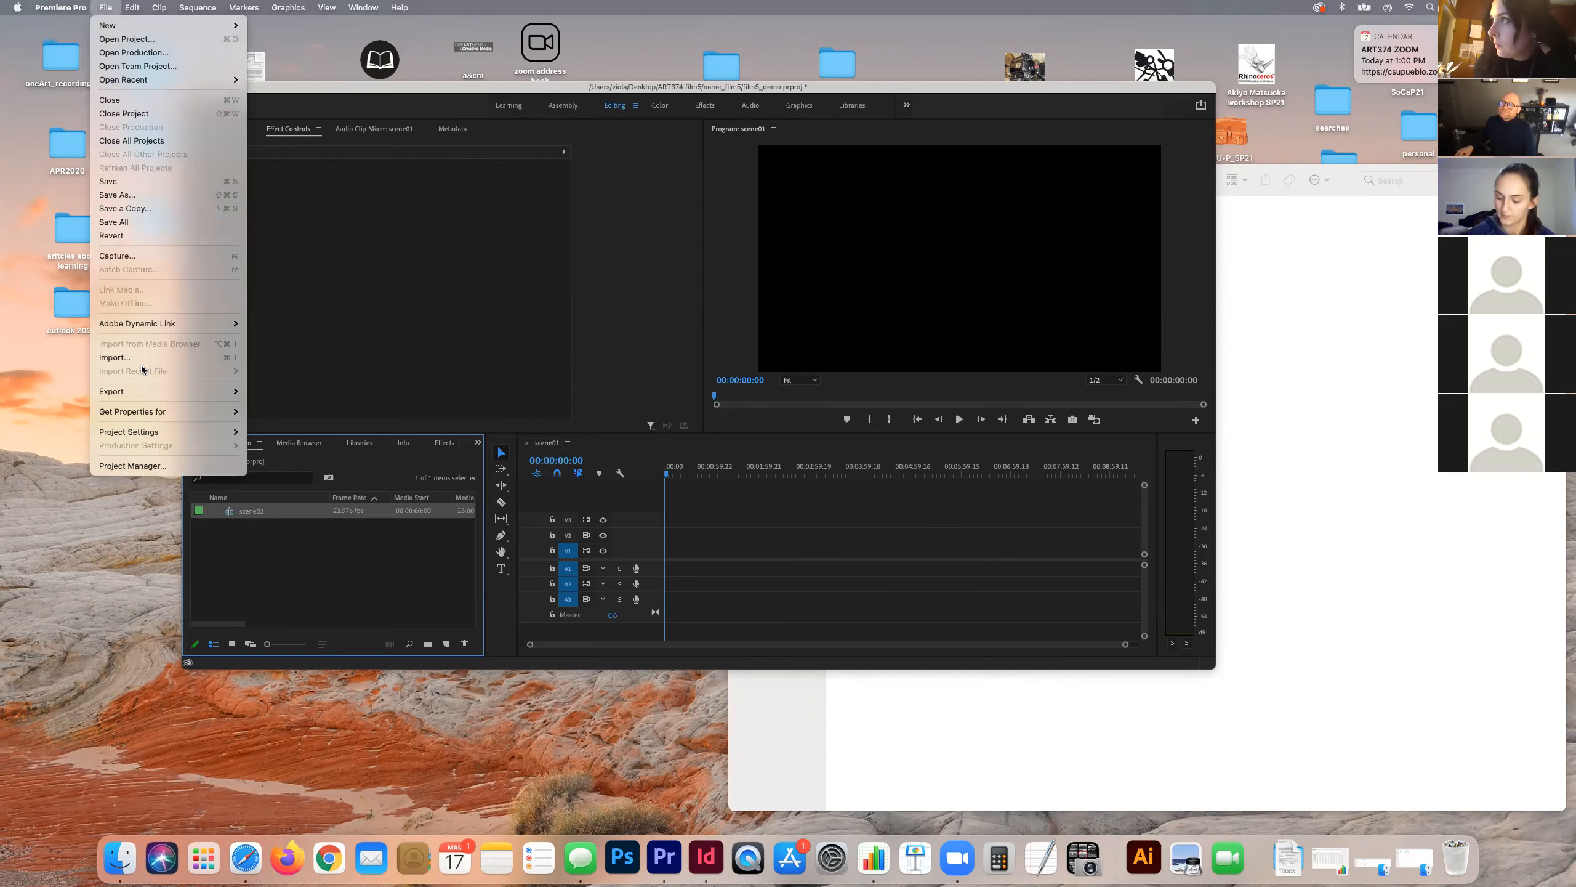
pyautogui.click(133, 352)
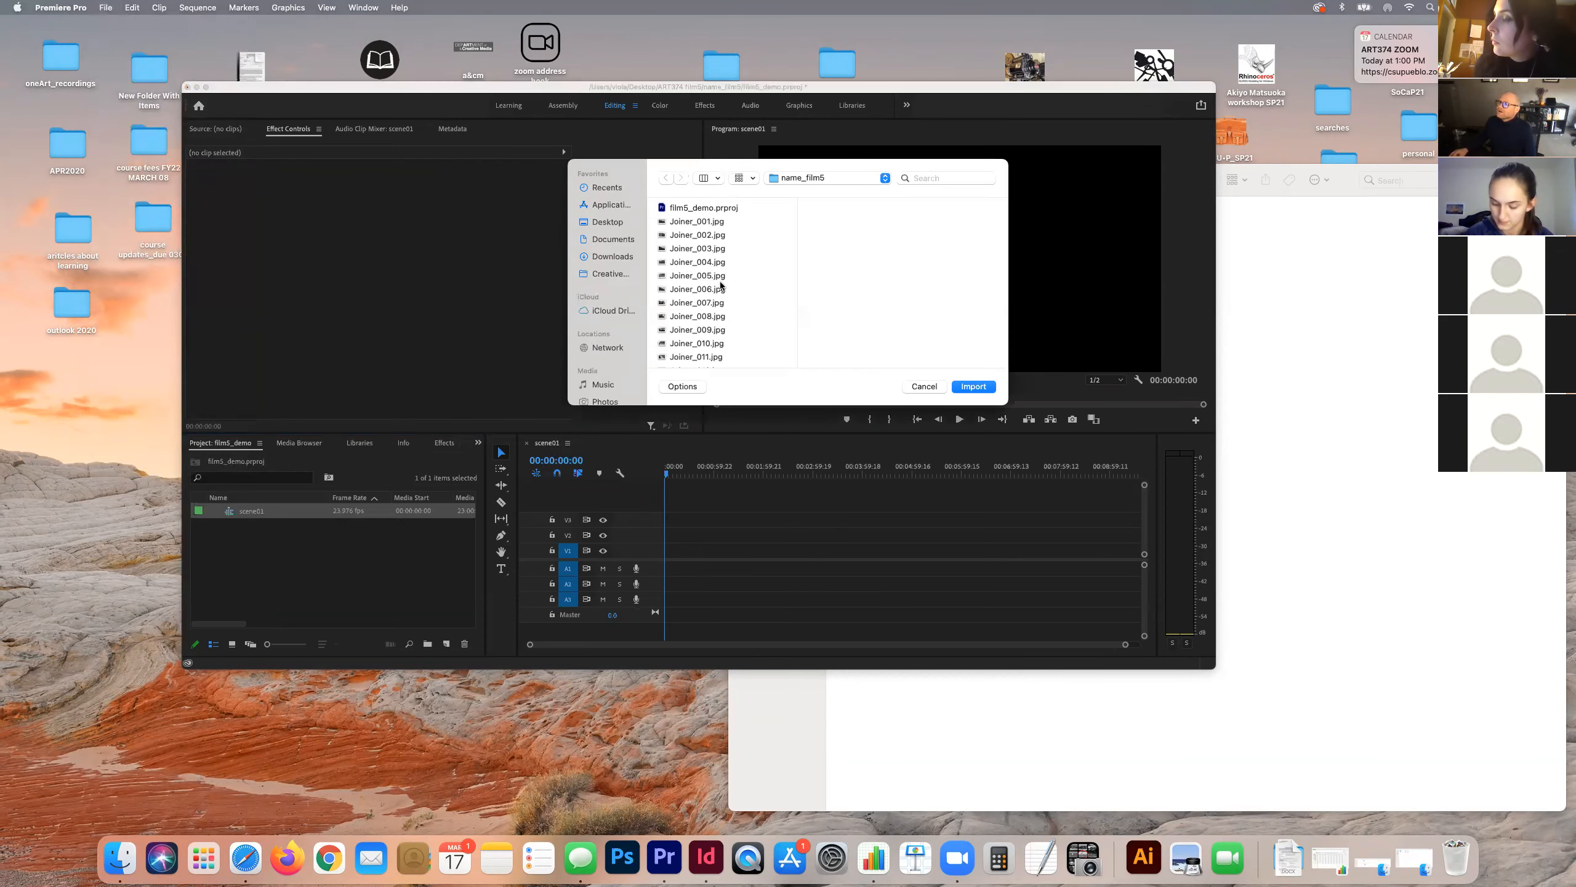
pyautogui.scroll(-2, 689, 248)
pyautogui.click(695, 355)
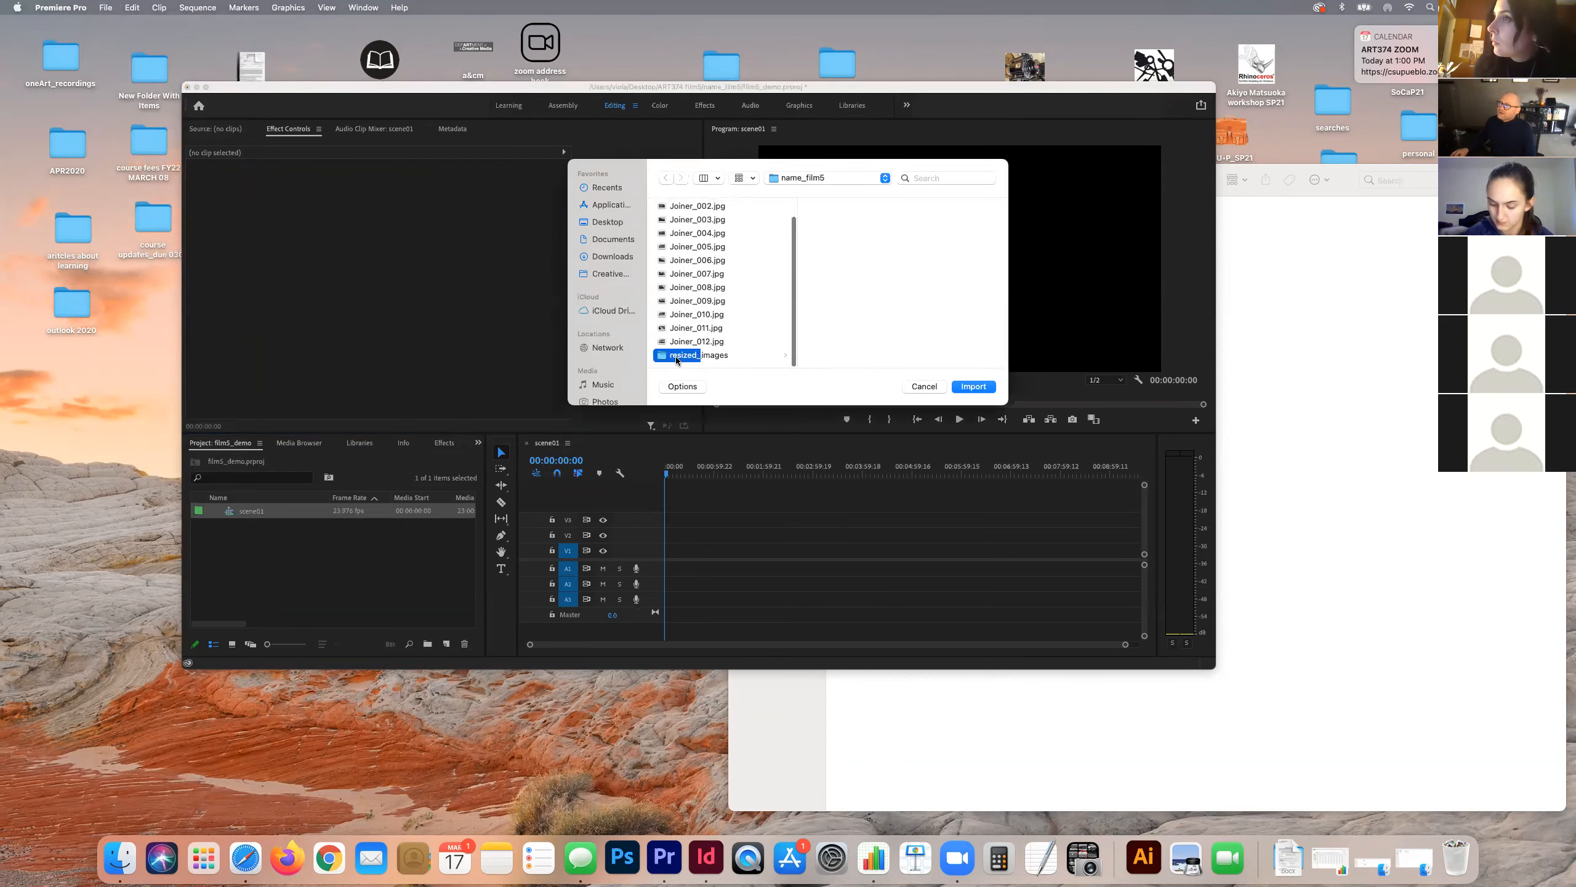
pyautogui.click(818, 208)
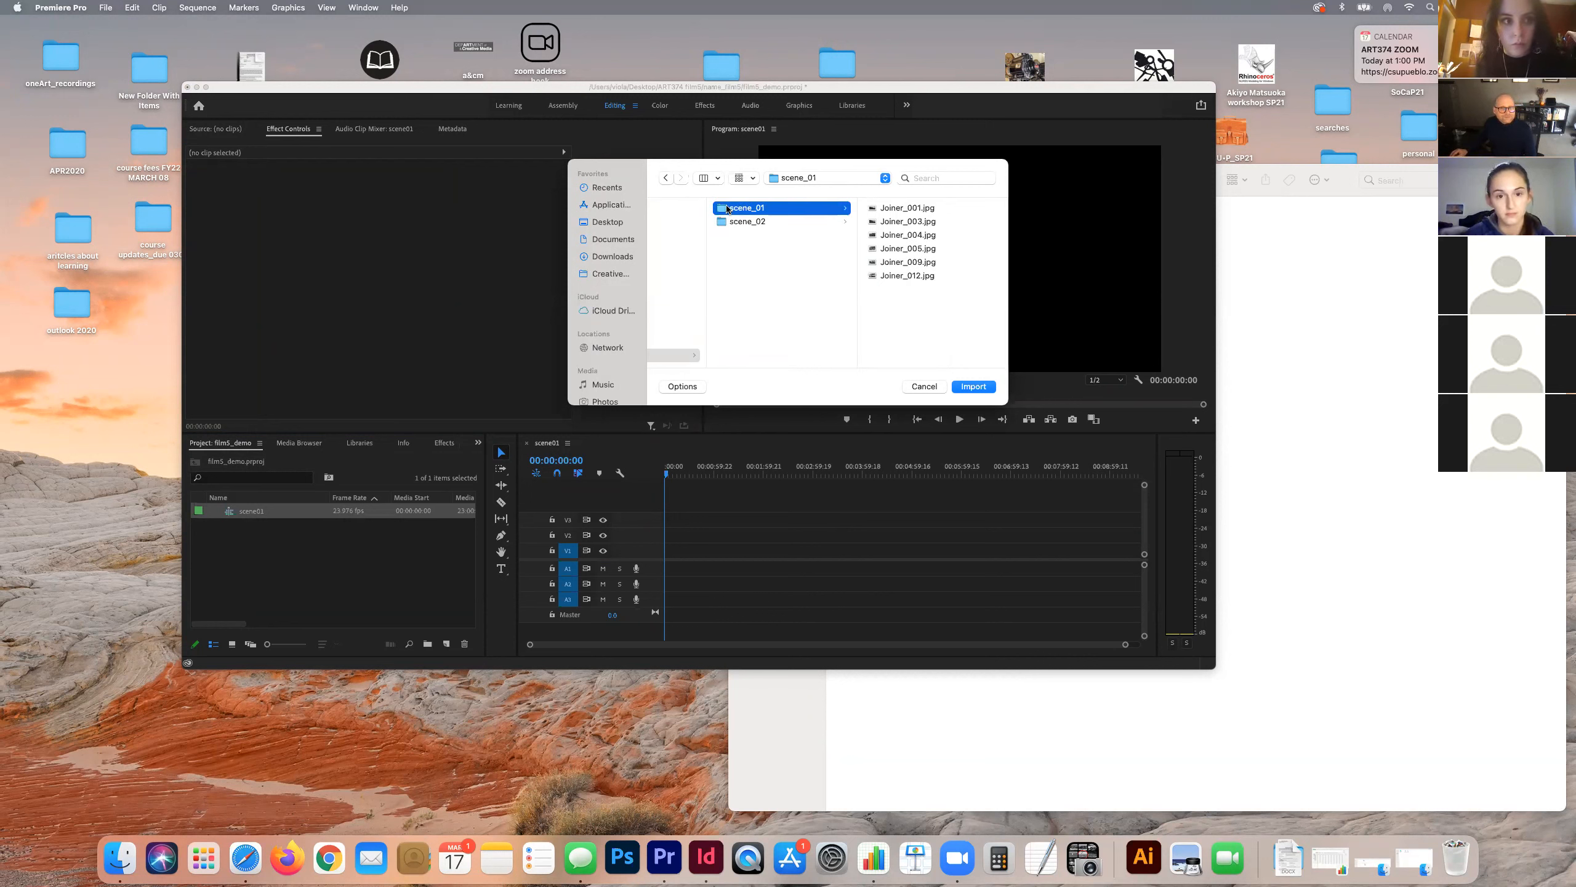
pyautogui.click(970, 388)
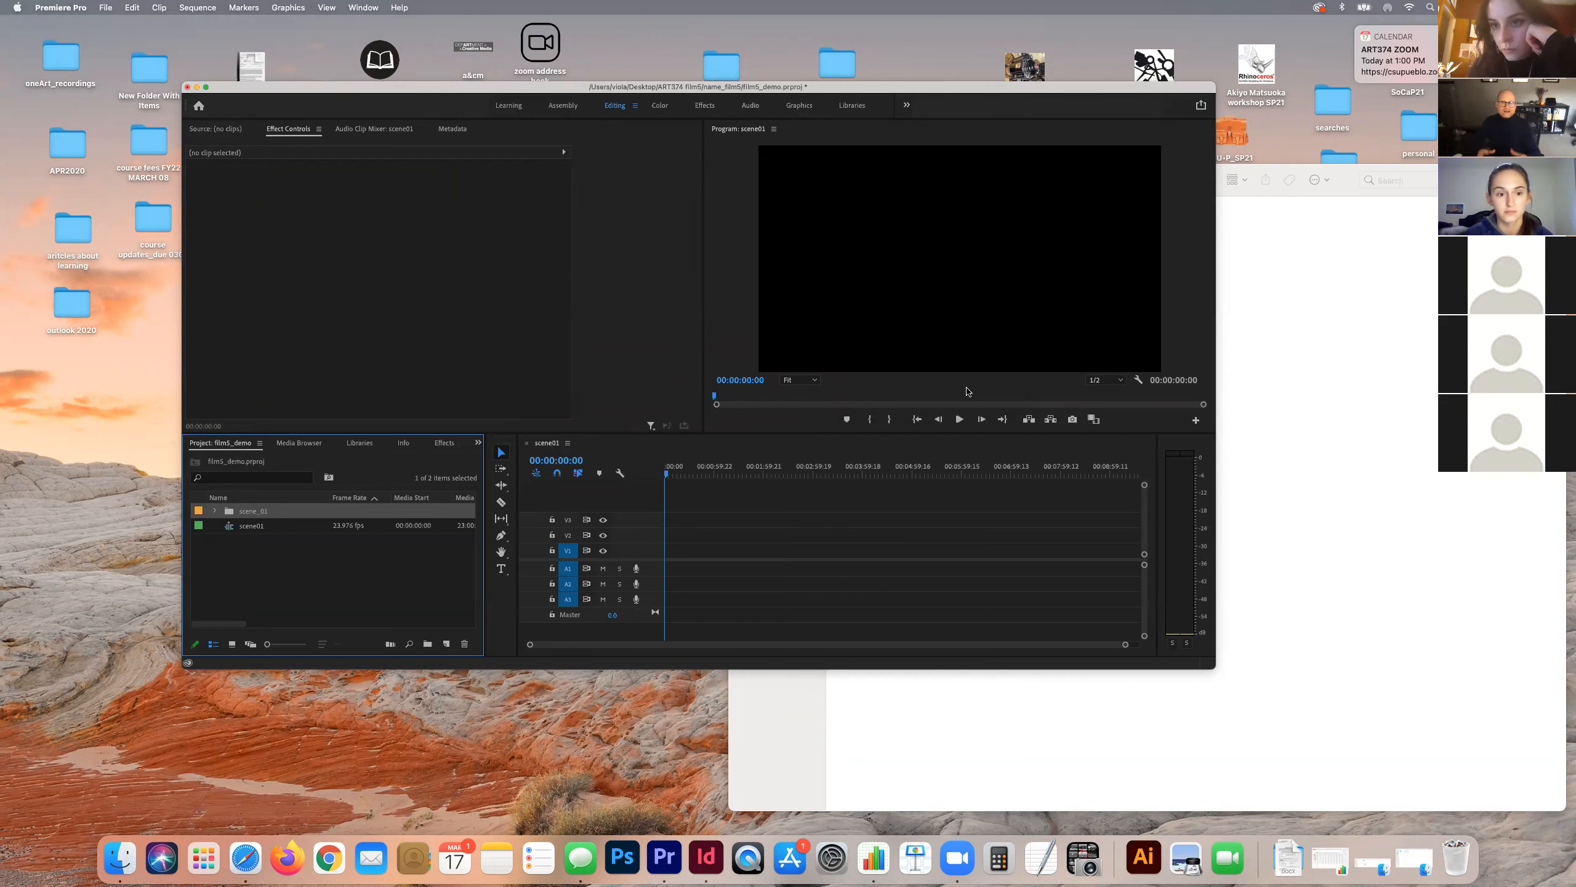
# Step: Expand the scene_01 bin and place Joiner_001.jpg at the start of video track V1 in the scene01 sequence
pyautogui.click(214, 512)
pyautogui.scroll(-1, 262, 545)
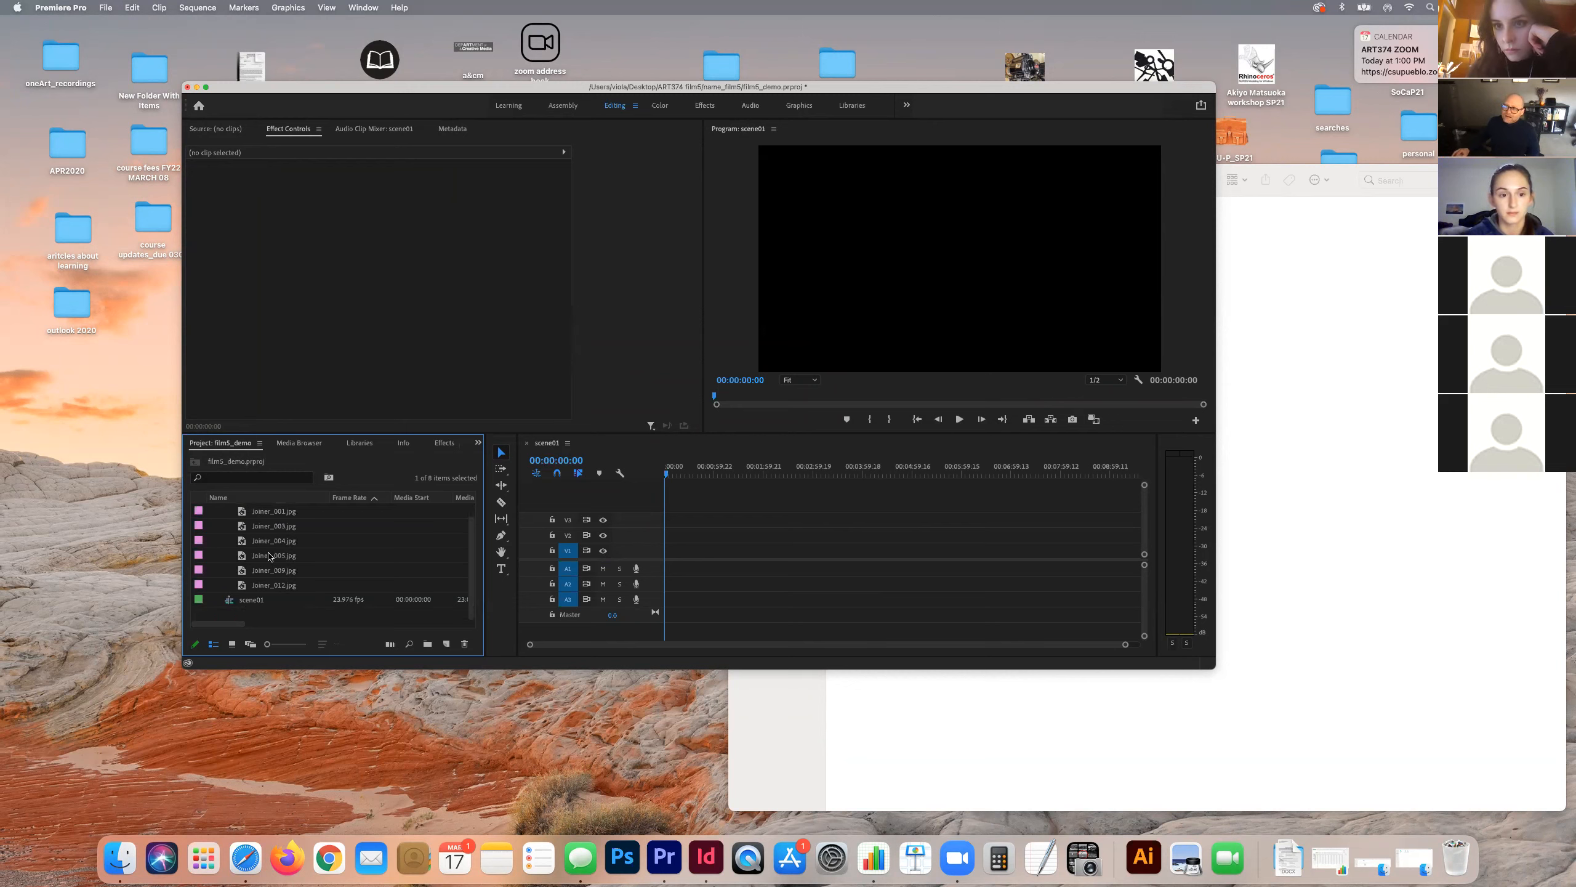
pyautogui.scroll(1, 271, 568)
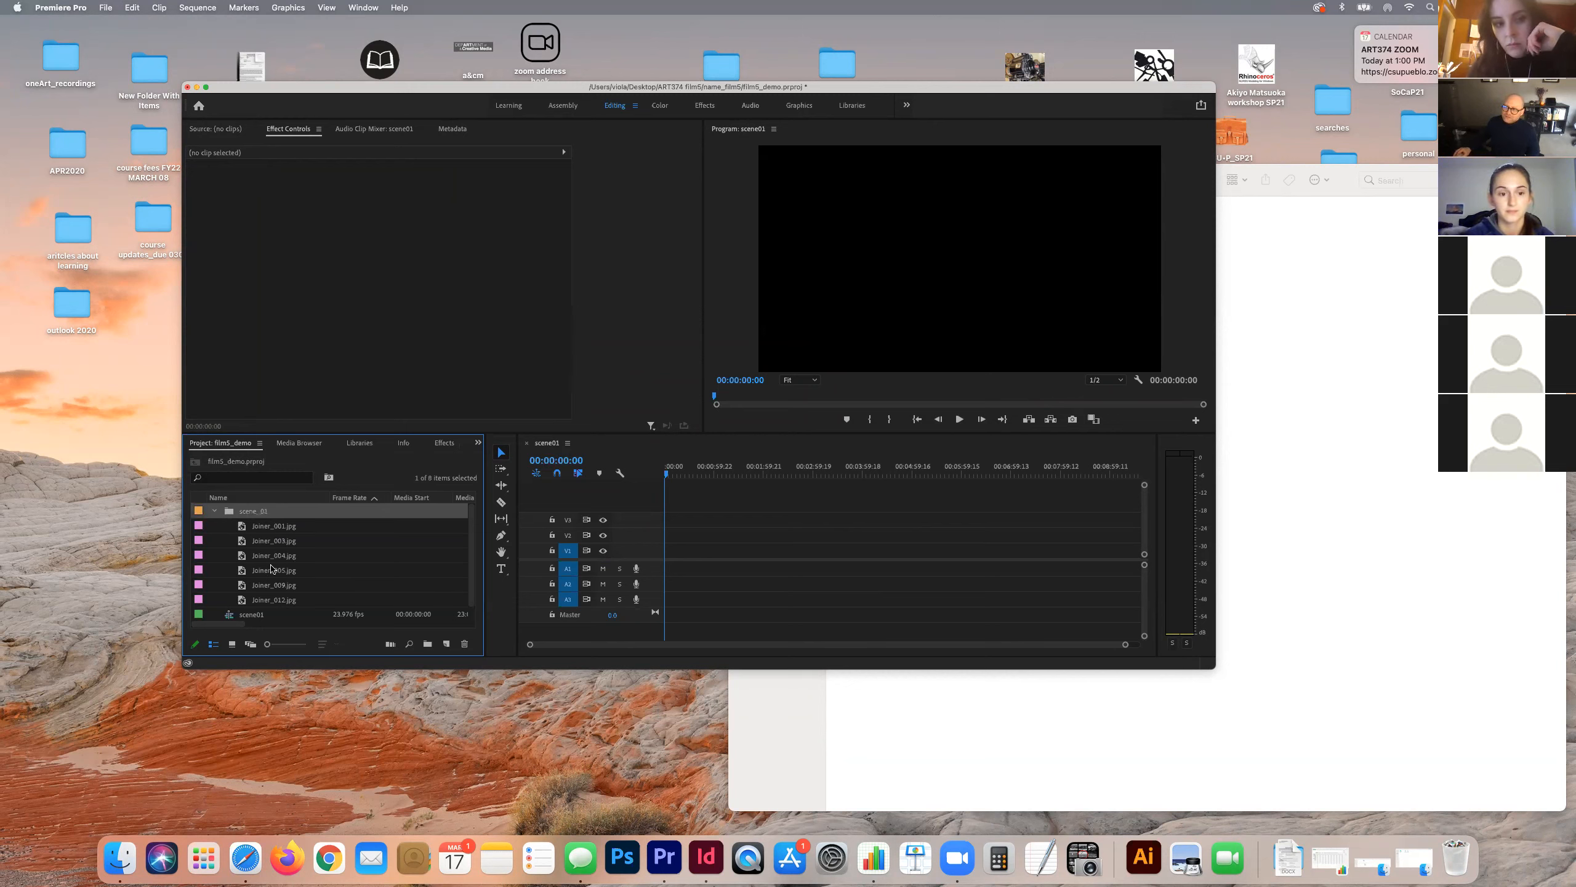
pyautogui.click(214, 513)
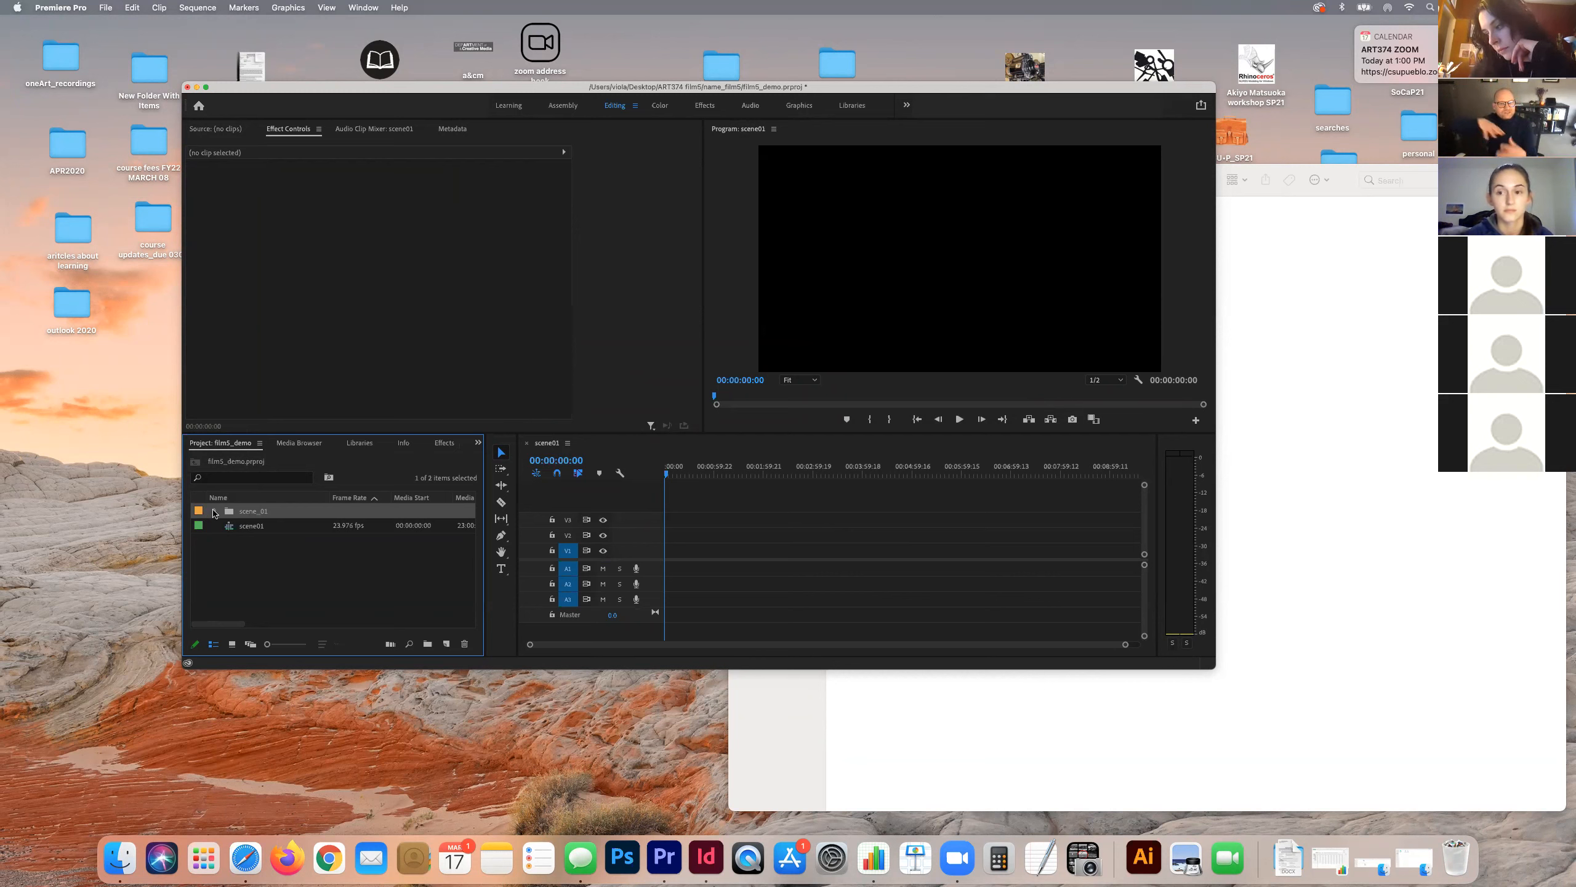
pyautogui.click(214, 511)
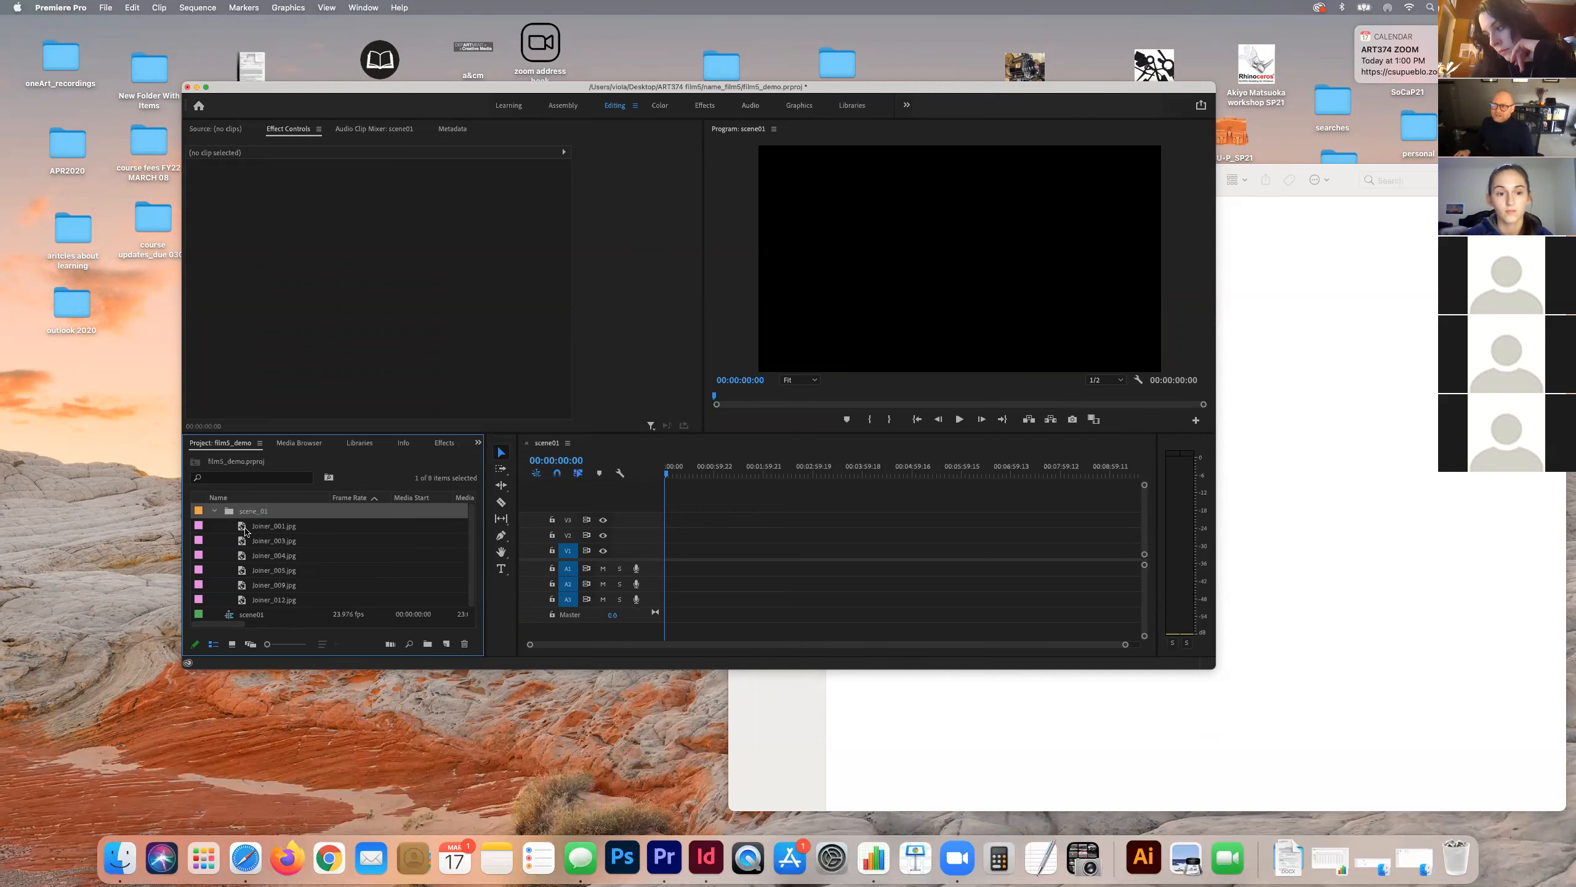
pyautogui.moveTo(242, 525); pyautogui.dragTo(659, 555)
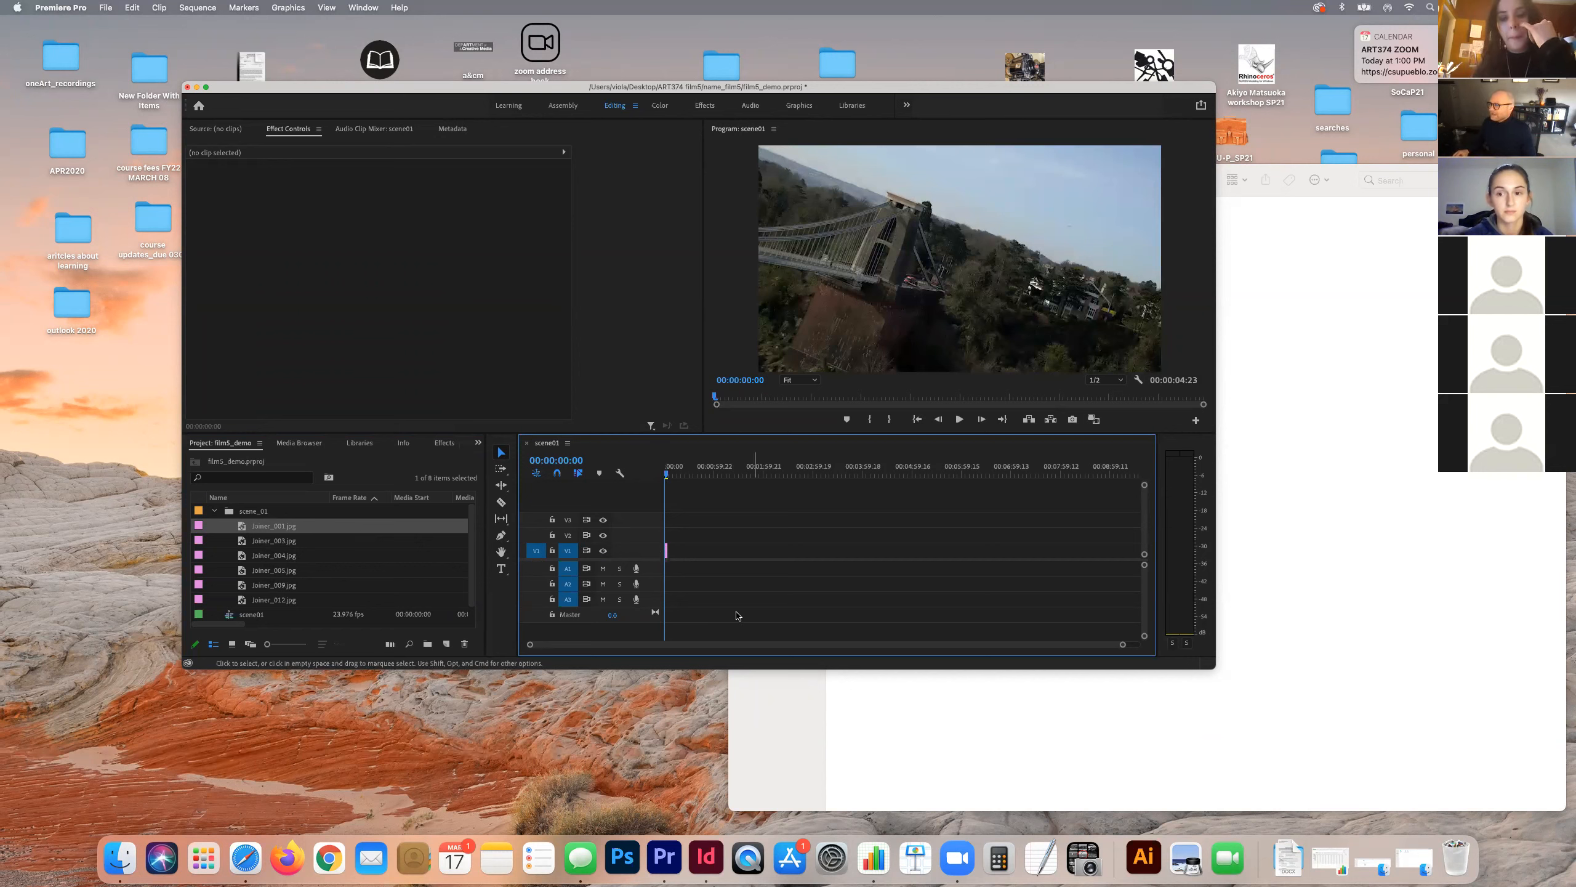
# Step: Trim the Joiner_001.jpg clip to two seconds and place Joiner_003.jpg on video track V2 starting where it ends
pyautogui.moveTo(1123, 646); pyautogui.dragTo(865, 642)
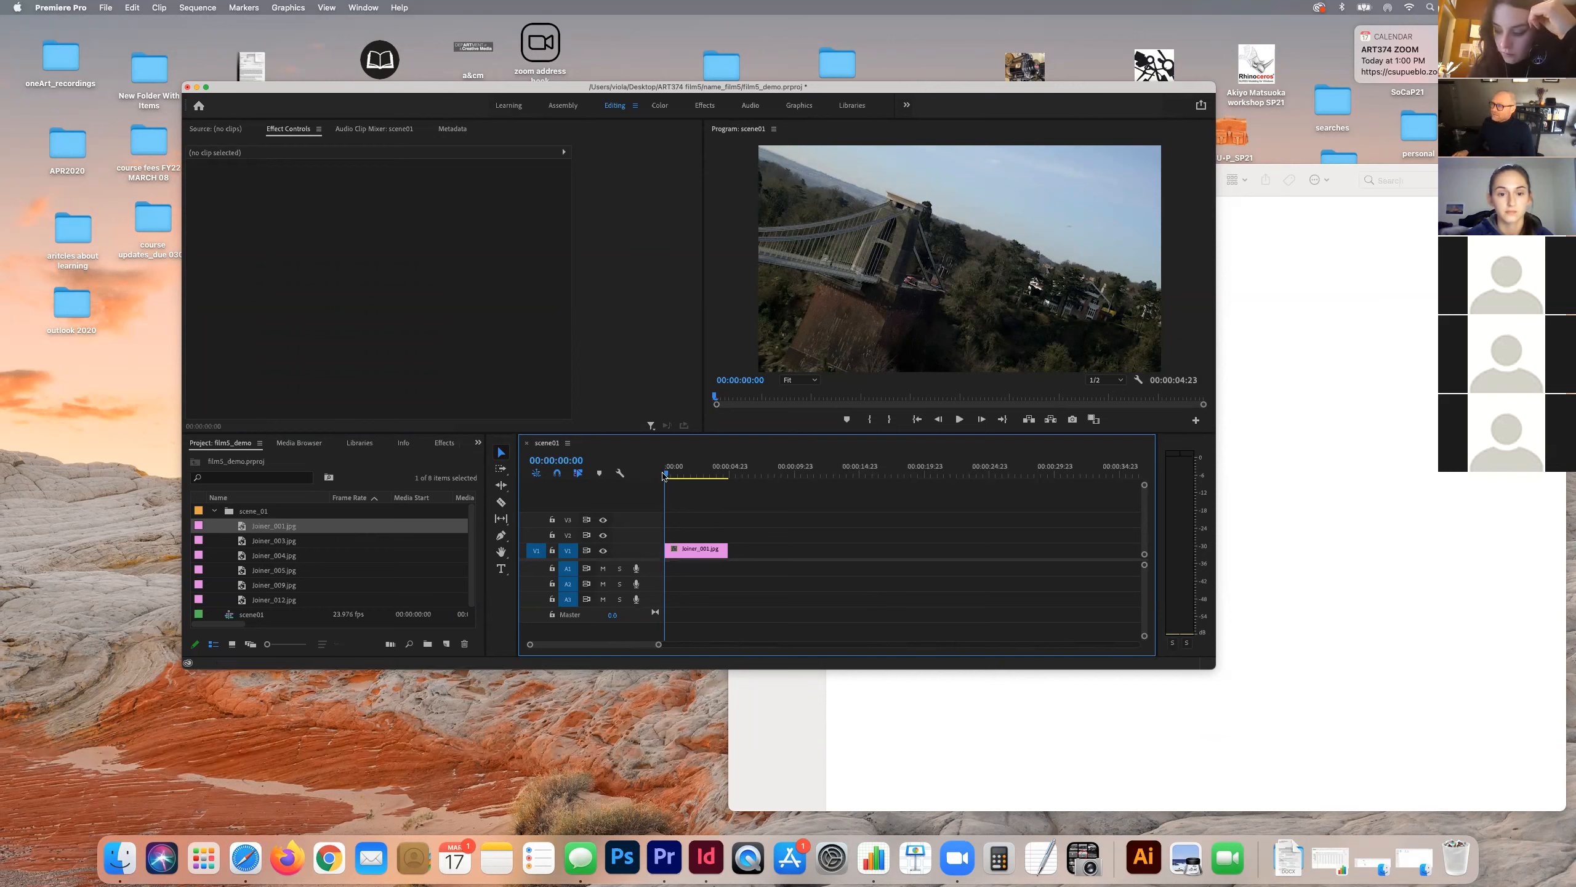
pyautogui.moveTo(666, 475); pyautogui.dragTo(710, 484)
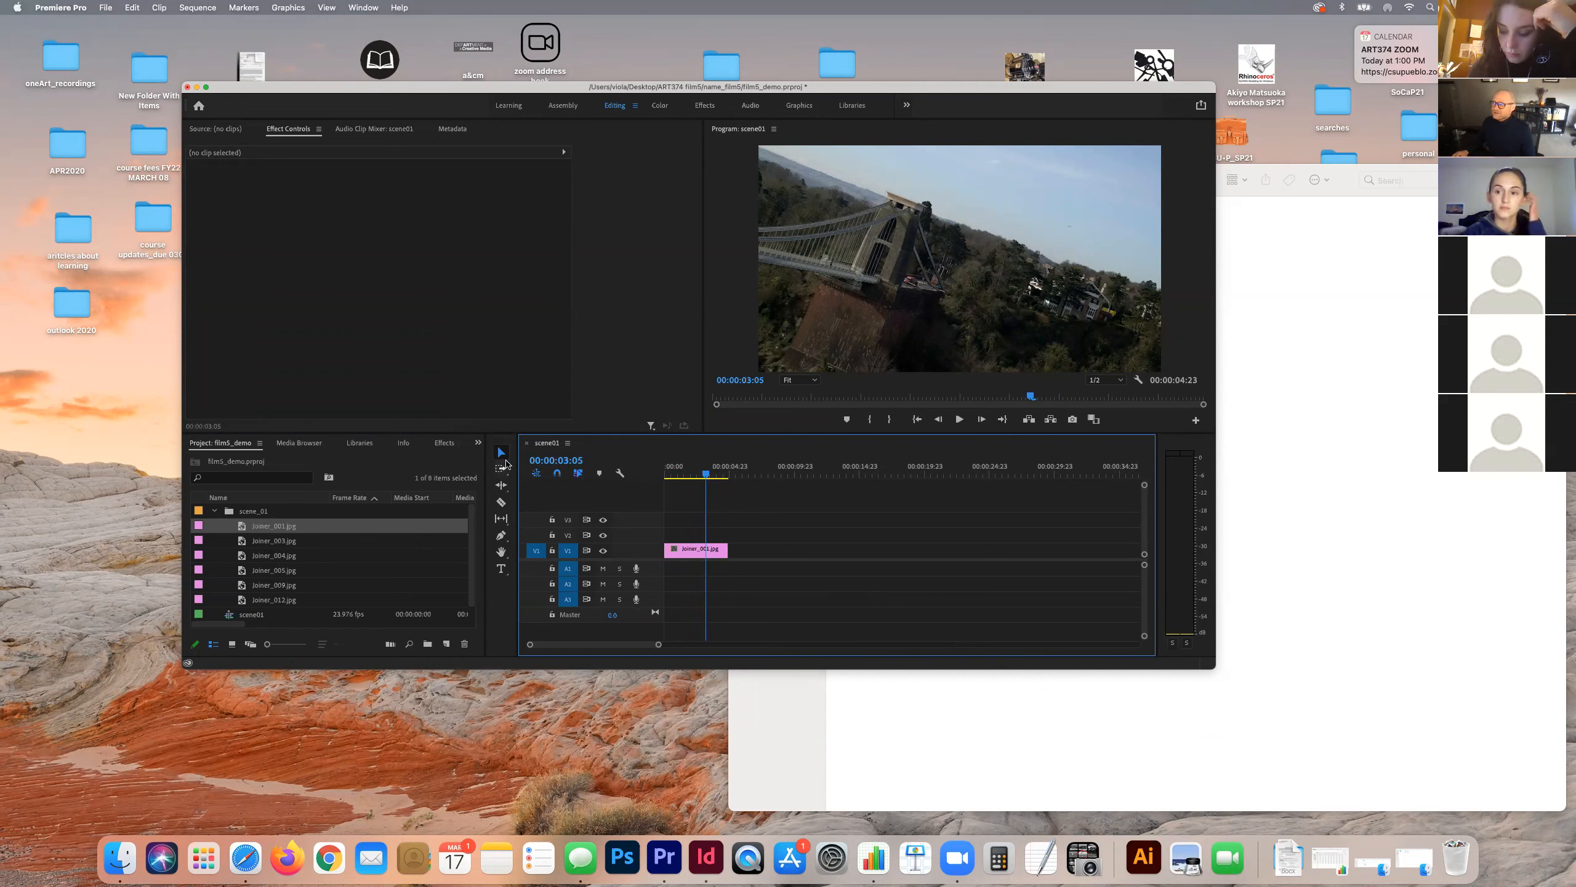
pyautogui.click(500, 453)
pyautogui.moveTo(728, 550); pyautogui.dragTo(834, 550)
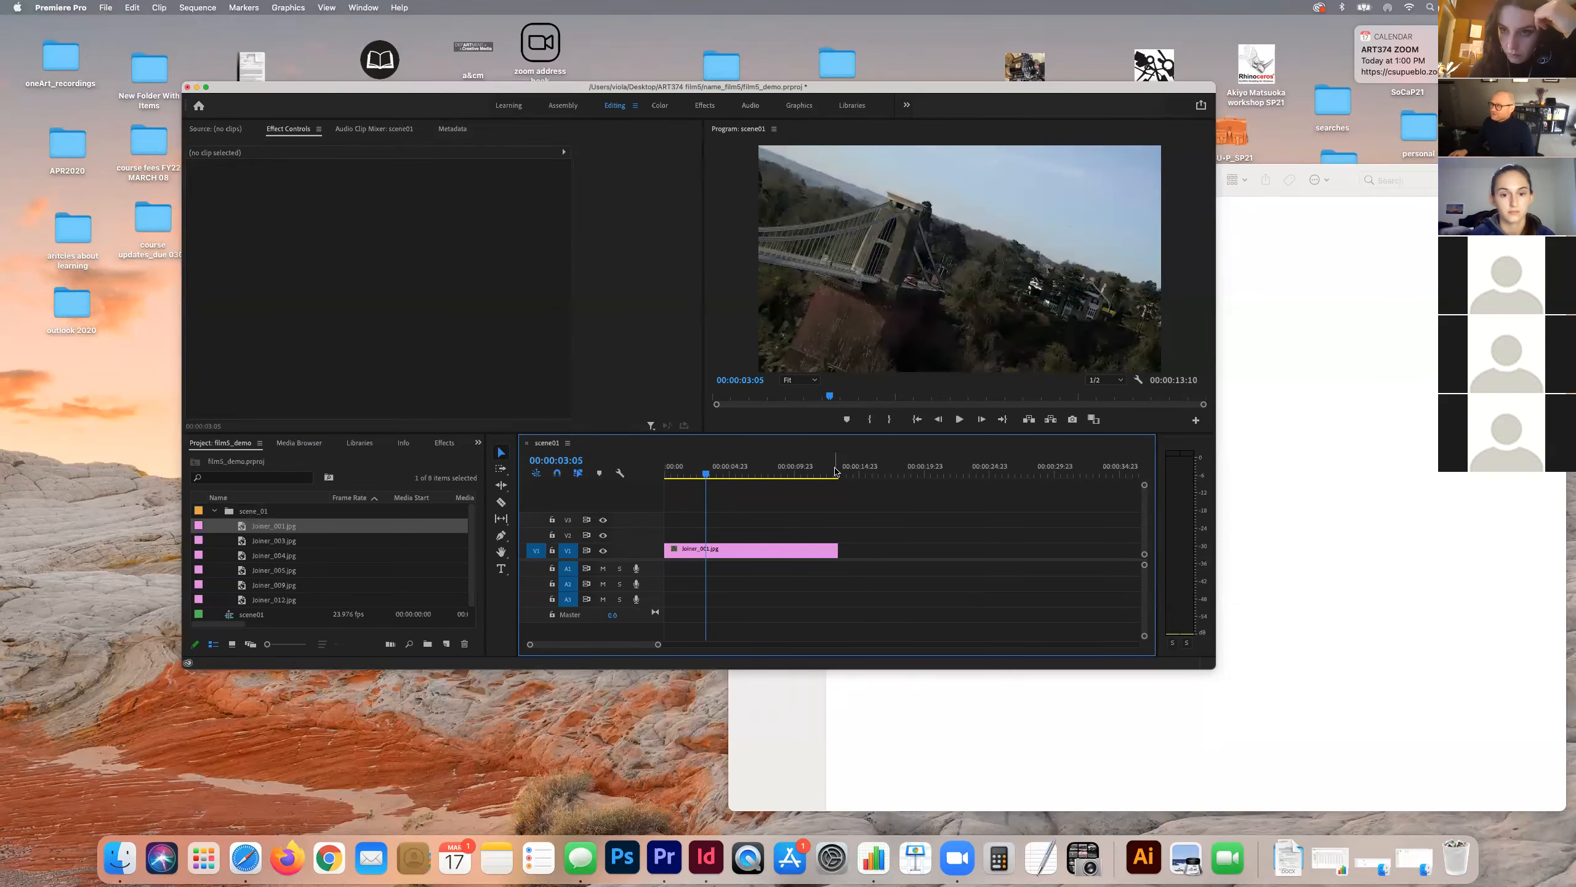
pyautogui.moveTo(837, 549); pyautogui.dragTo(687, 549)
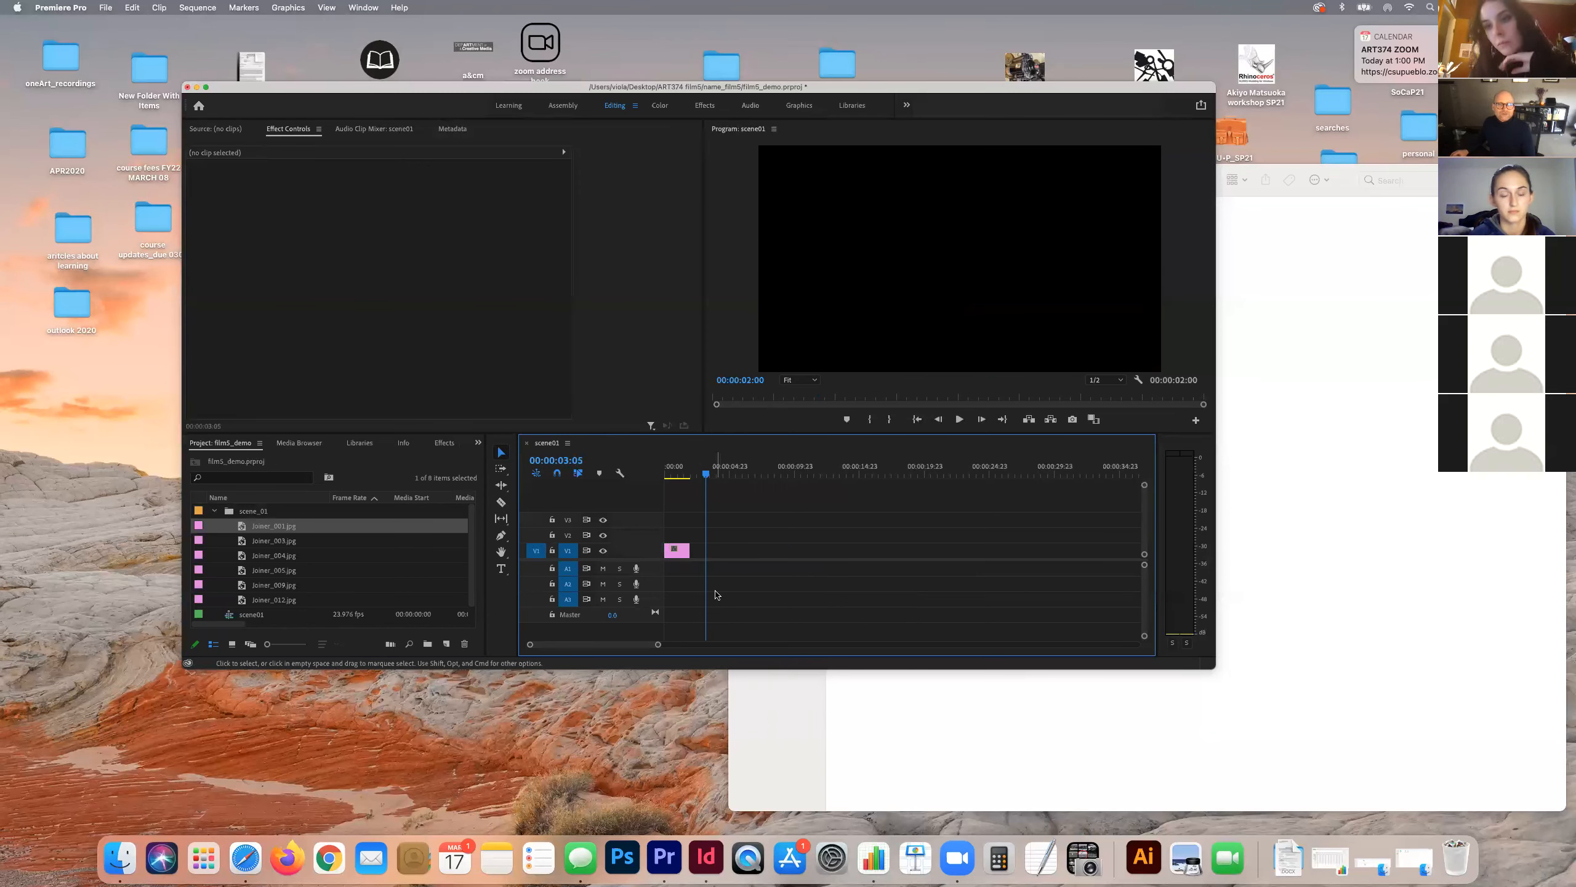
pyautogui.moveTo(254, 546); pyautogui.dragTo(727, 535)
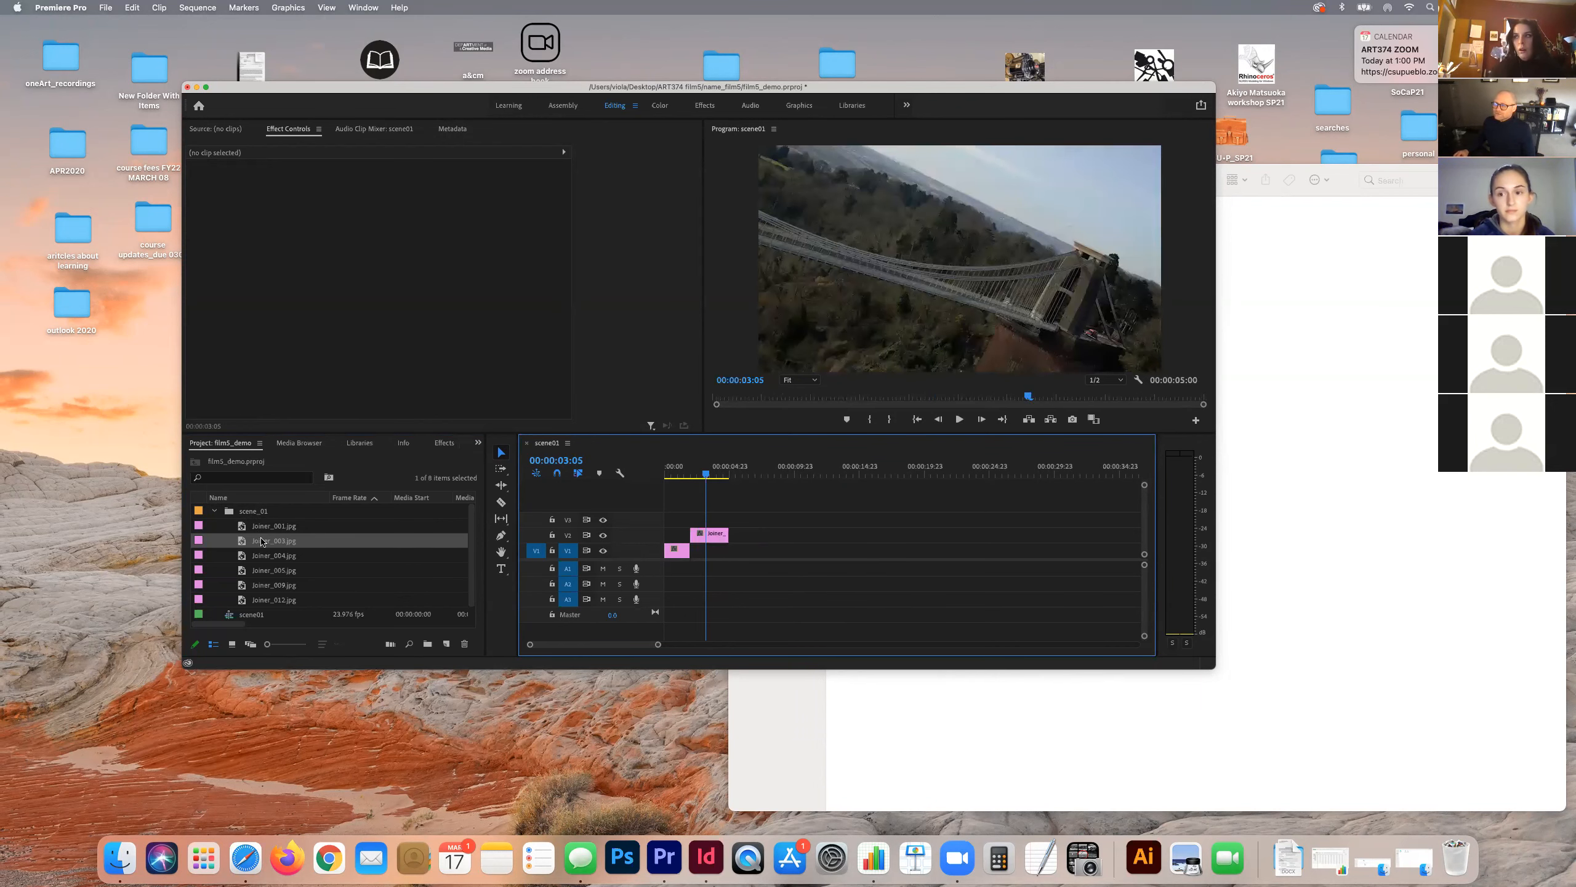
# Step: Add Joiner_004.jpg and Joiner_009.jpg on V1 and Joiner_005.jpg and Joiner_012.jpg on V2, alternating tracks in numerical order along the scene01 sequence
pyautogui.moveTo(236, 558); pyautogui.dragTo(731, 550)
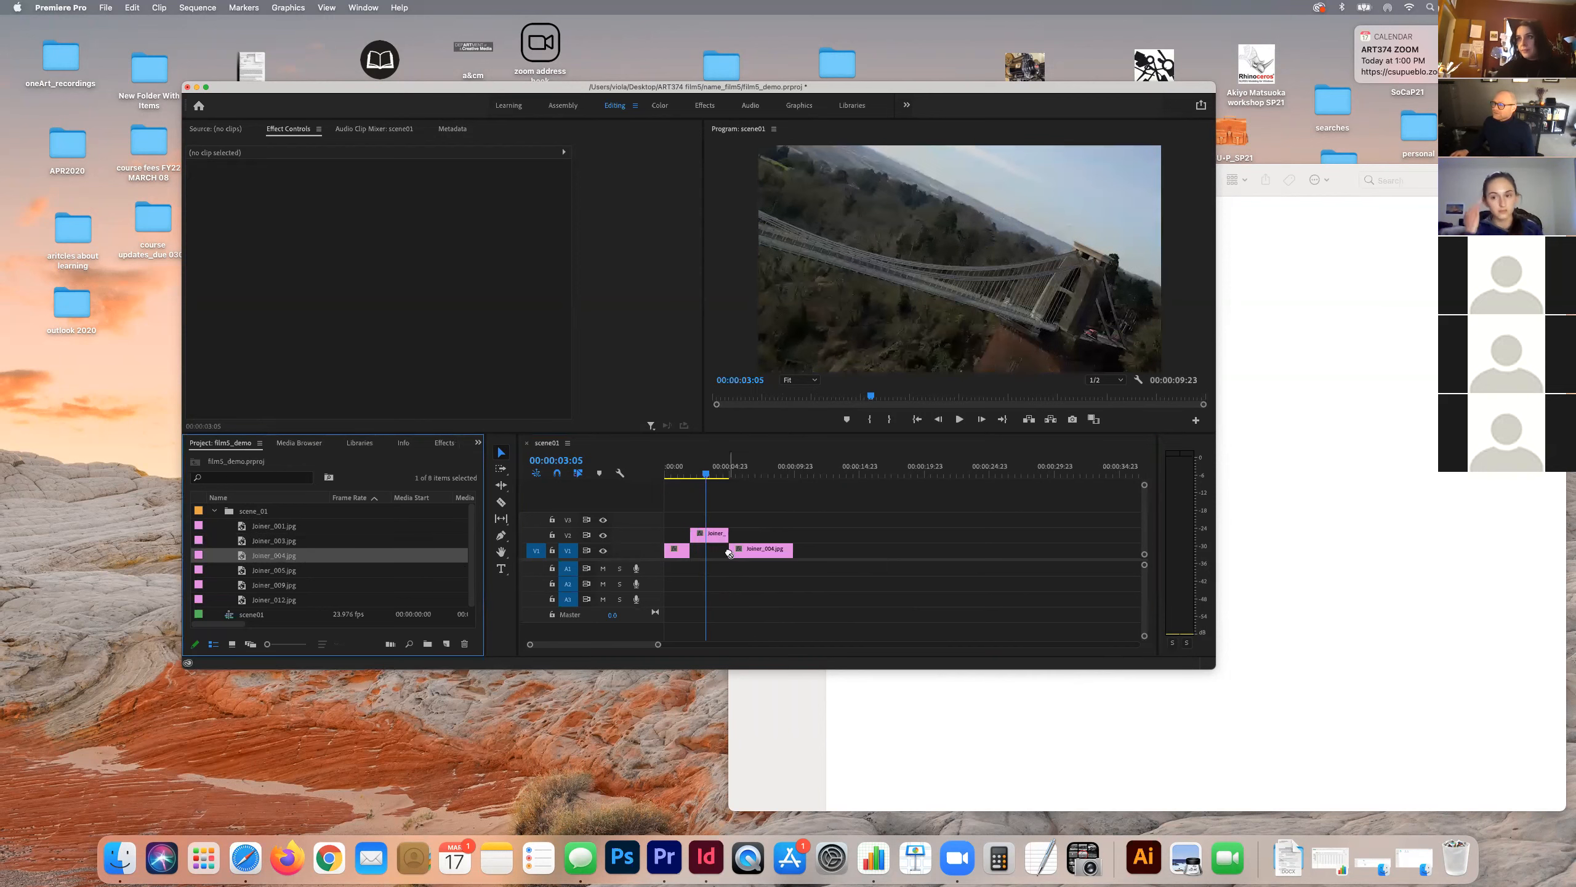
pyautogui.moveTo(240, 570); pyautogui.dragTo(817, 536)
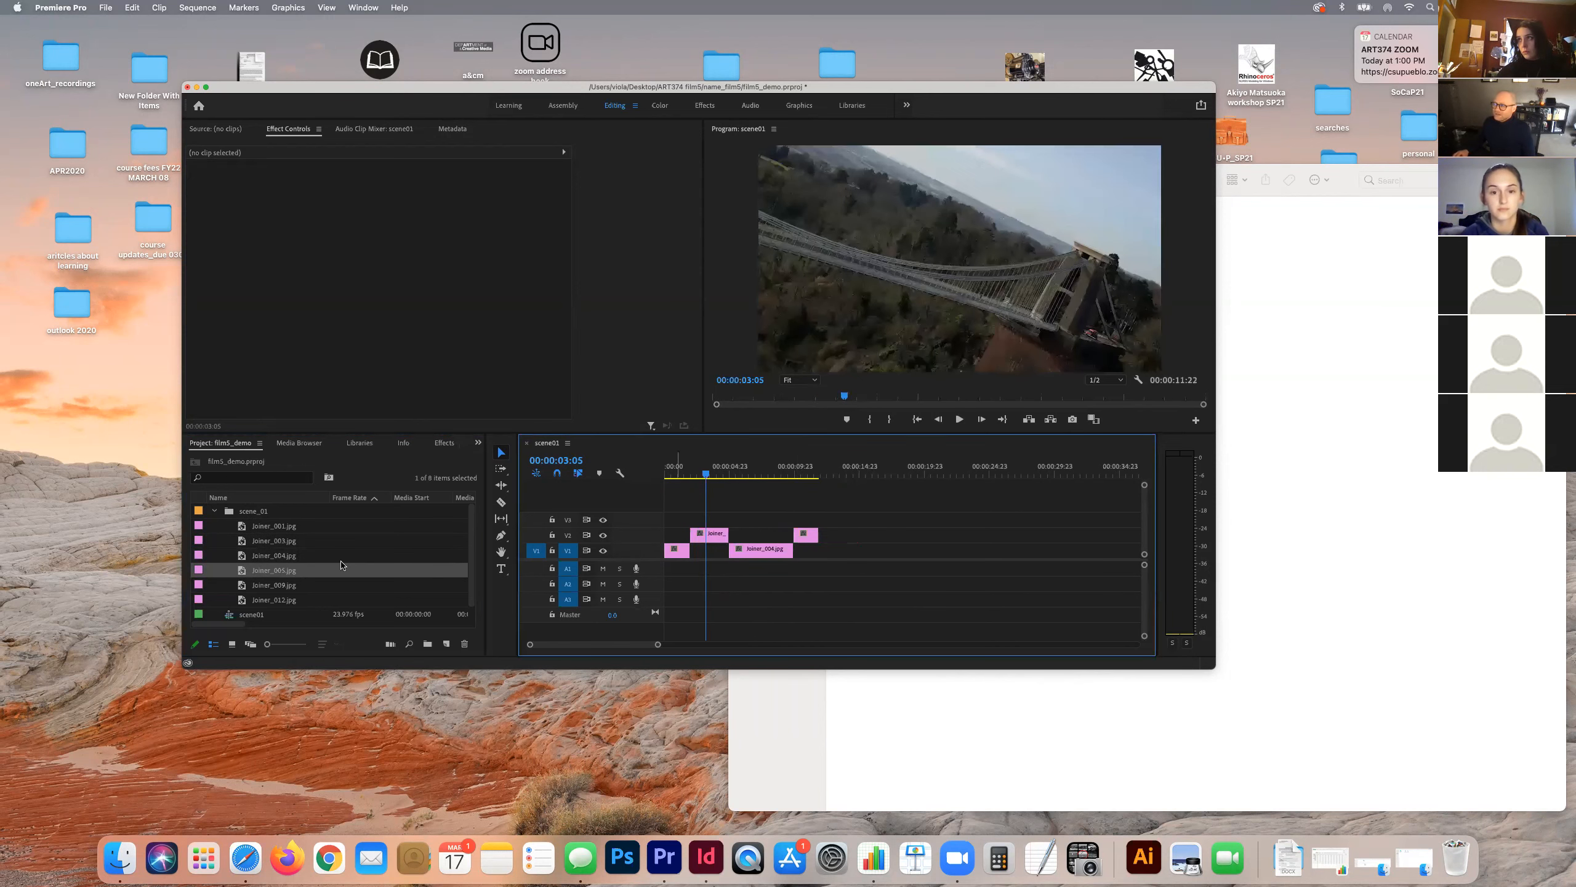
pyautogui.moveTo(248, 585); pyautogui.dragTo(824, 559)
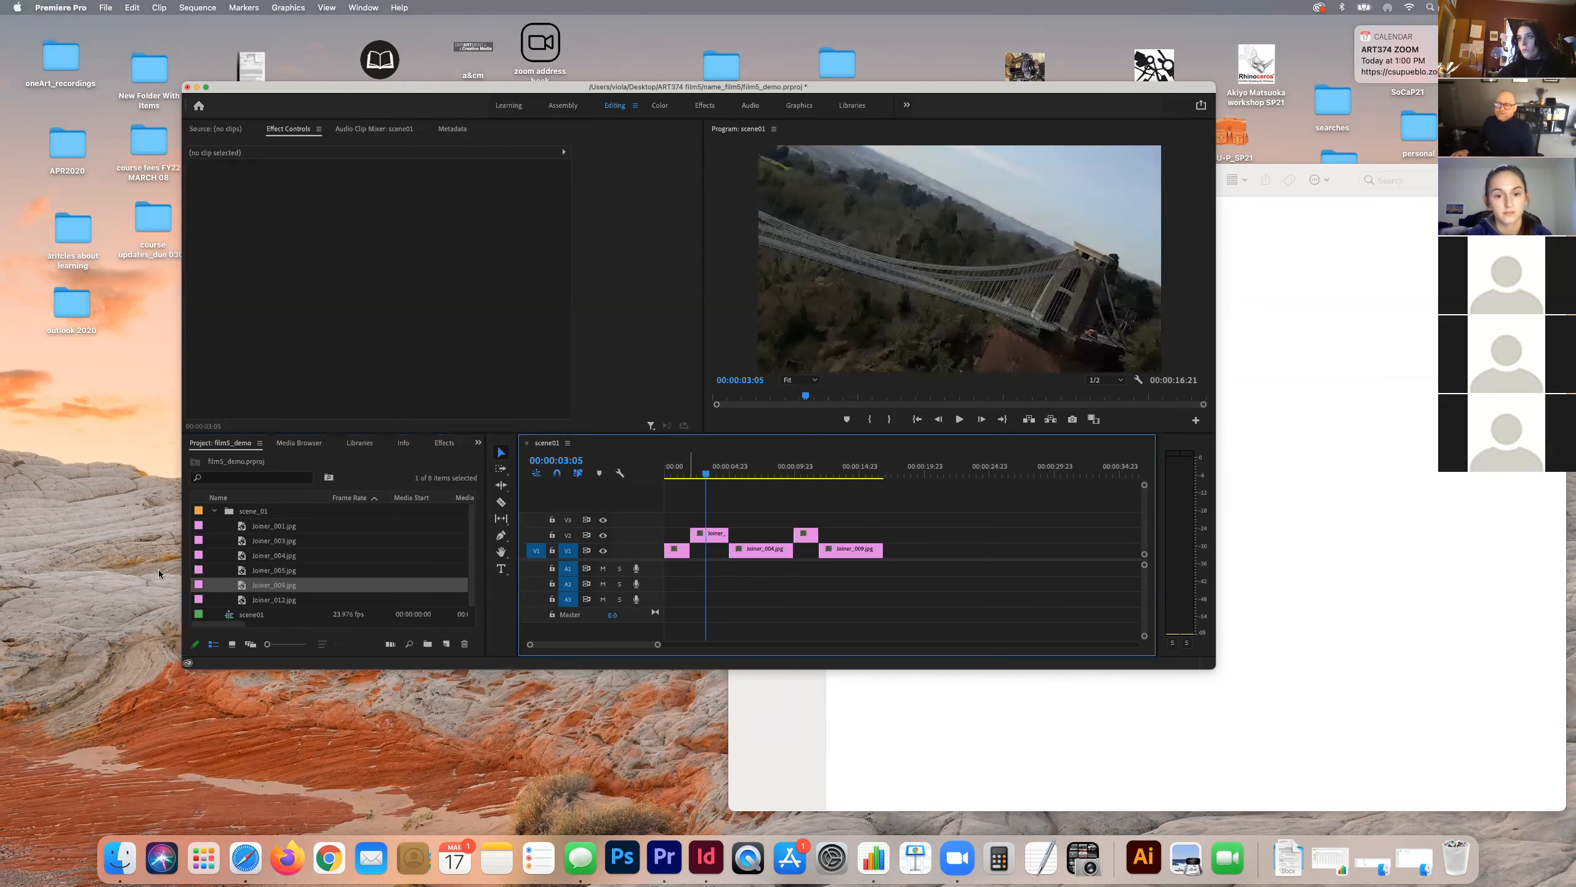
pyautogui.moveTo(347, 599); pyautogui.dragTo(862, 535)
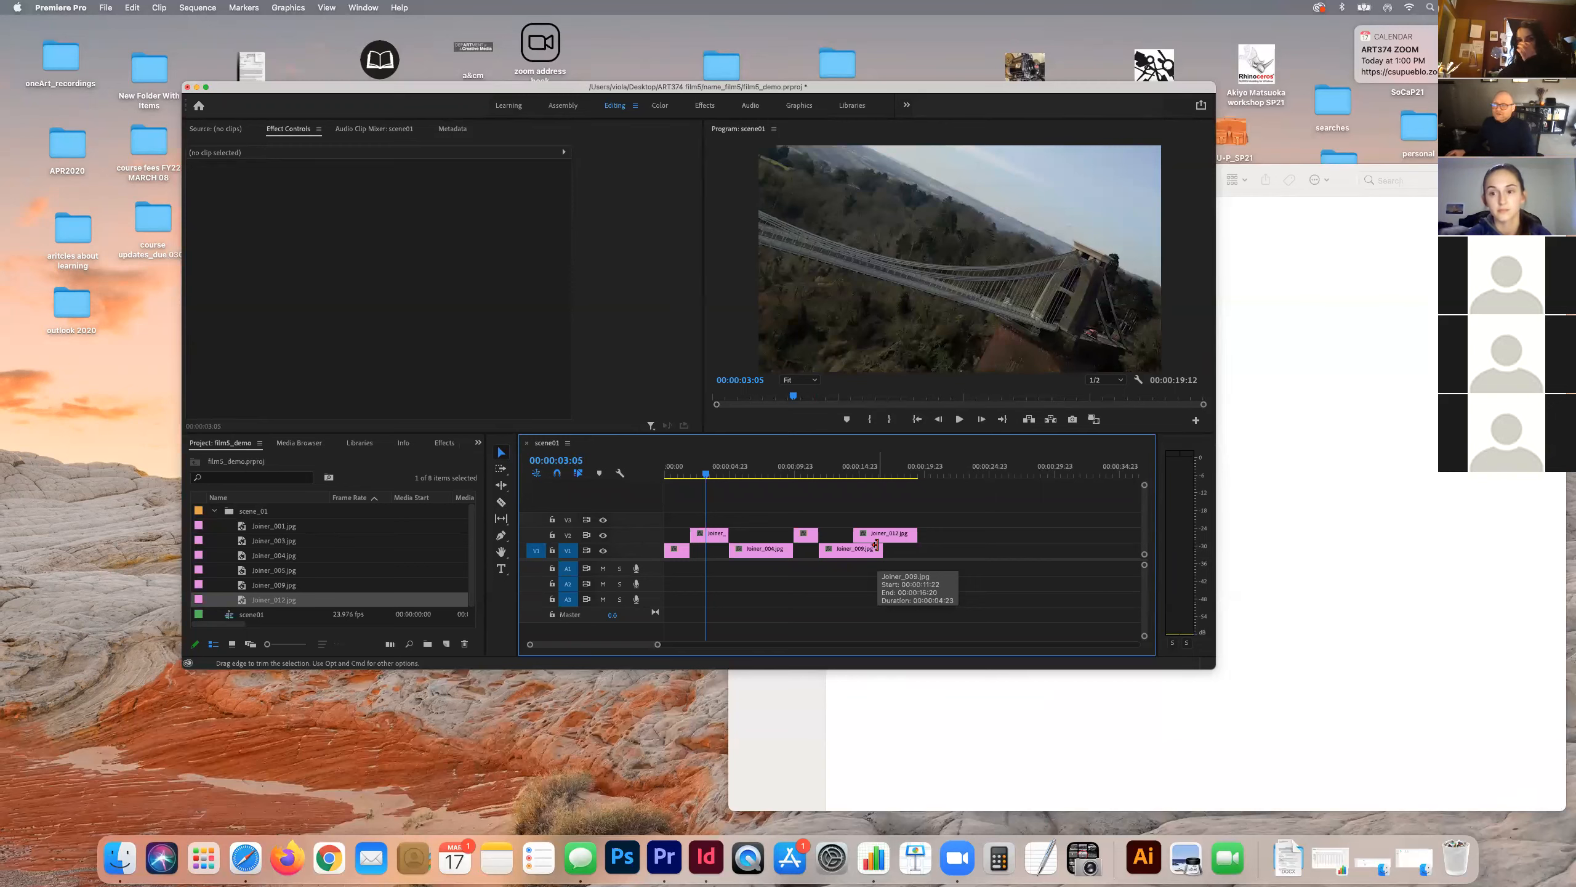
# Step: Play scene01 from its start and shift the Joiner_012.jpg clip on V2 to begin where Joiner_009.jpg ends
pyautogui.moveTo(706, 472); pyautogui.dragTo(642, 475)
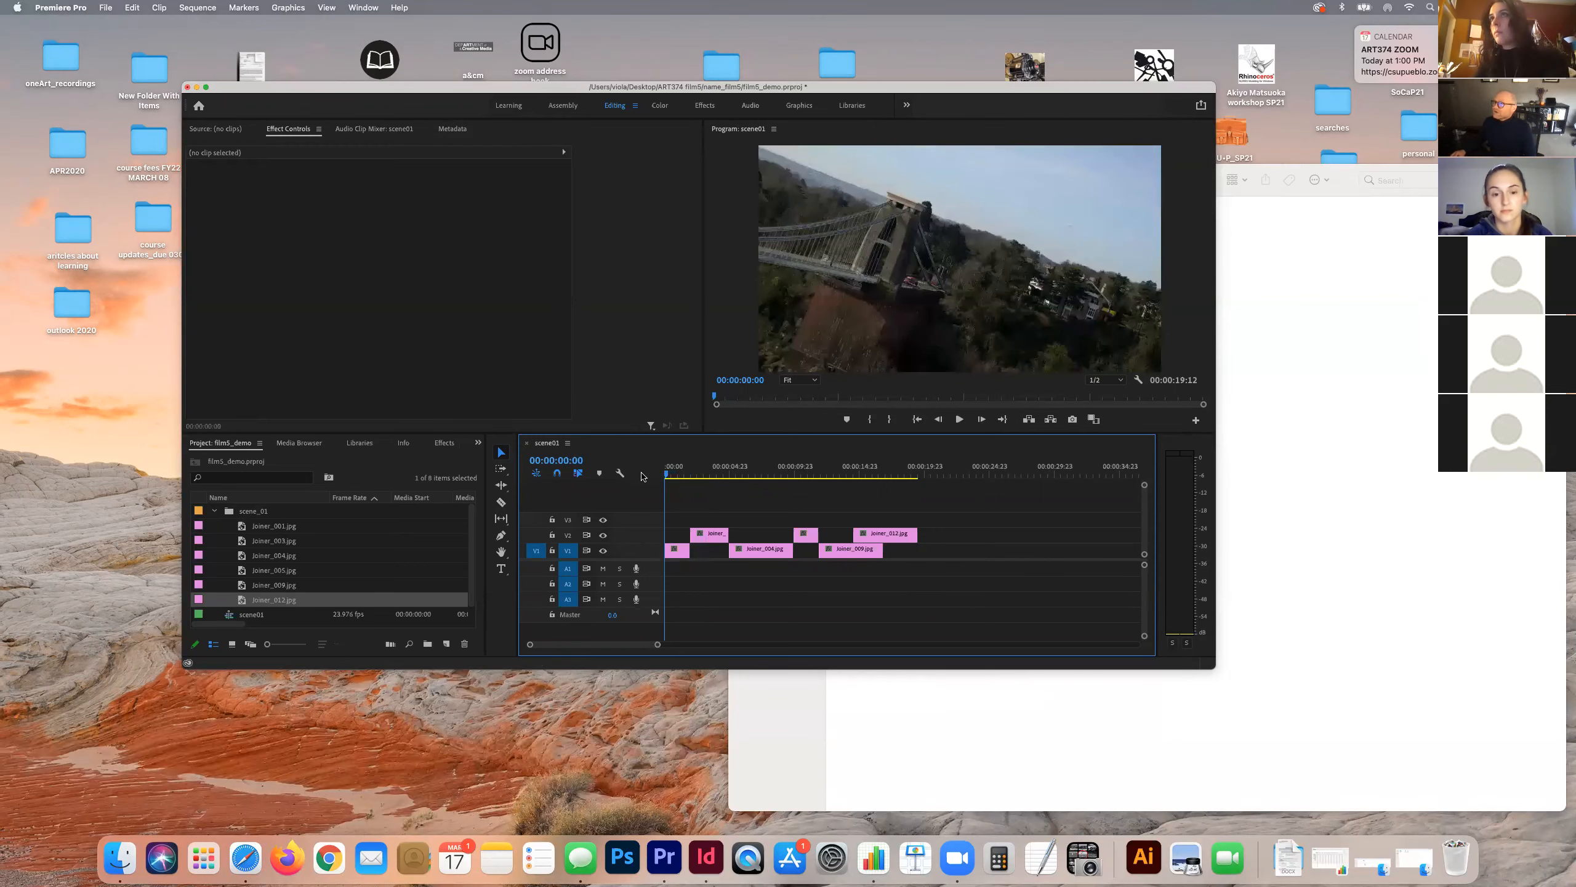
pyautogui.press('space')
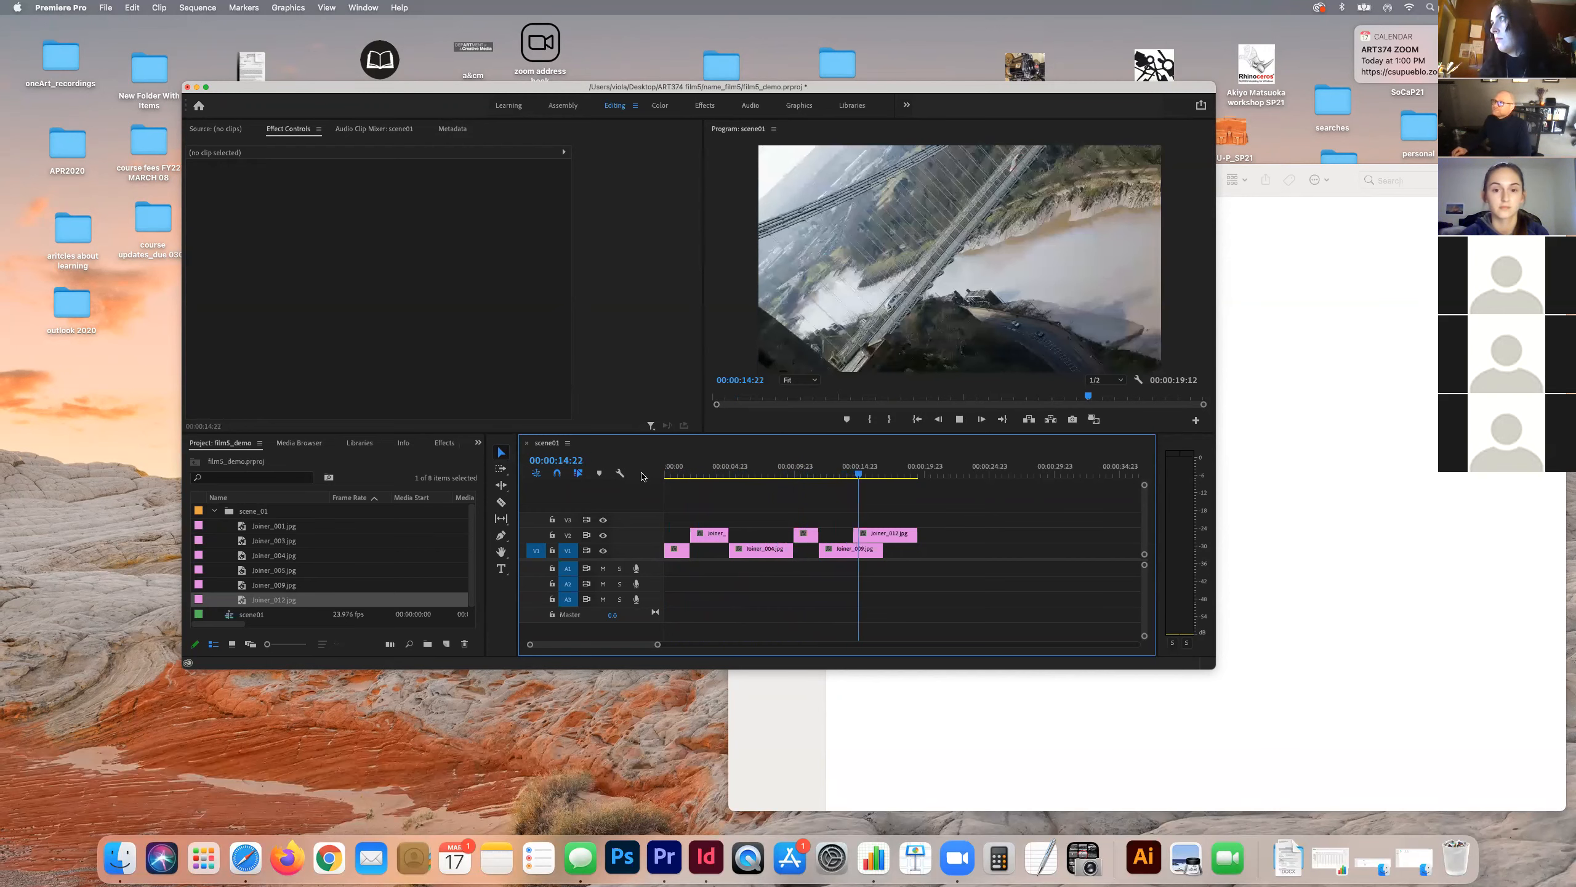
pyautogui.press('space')
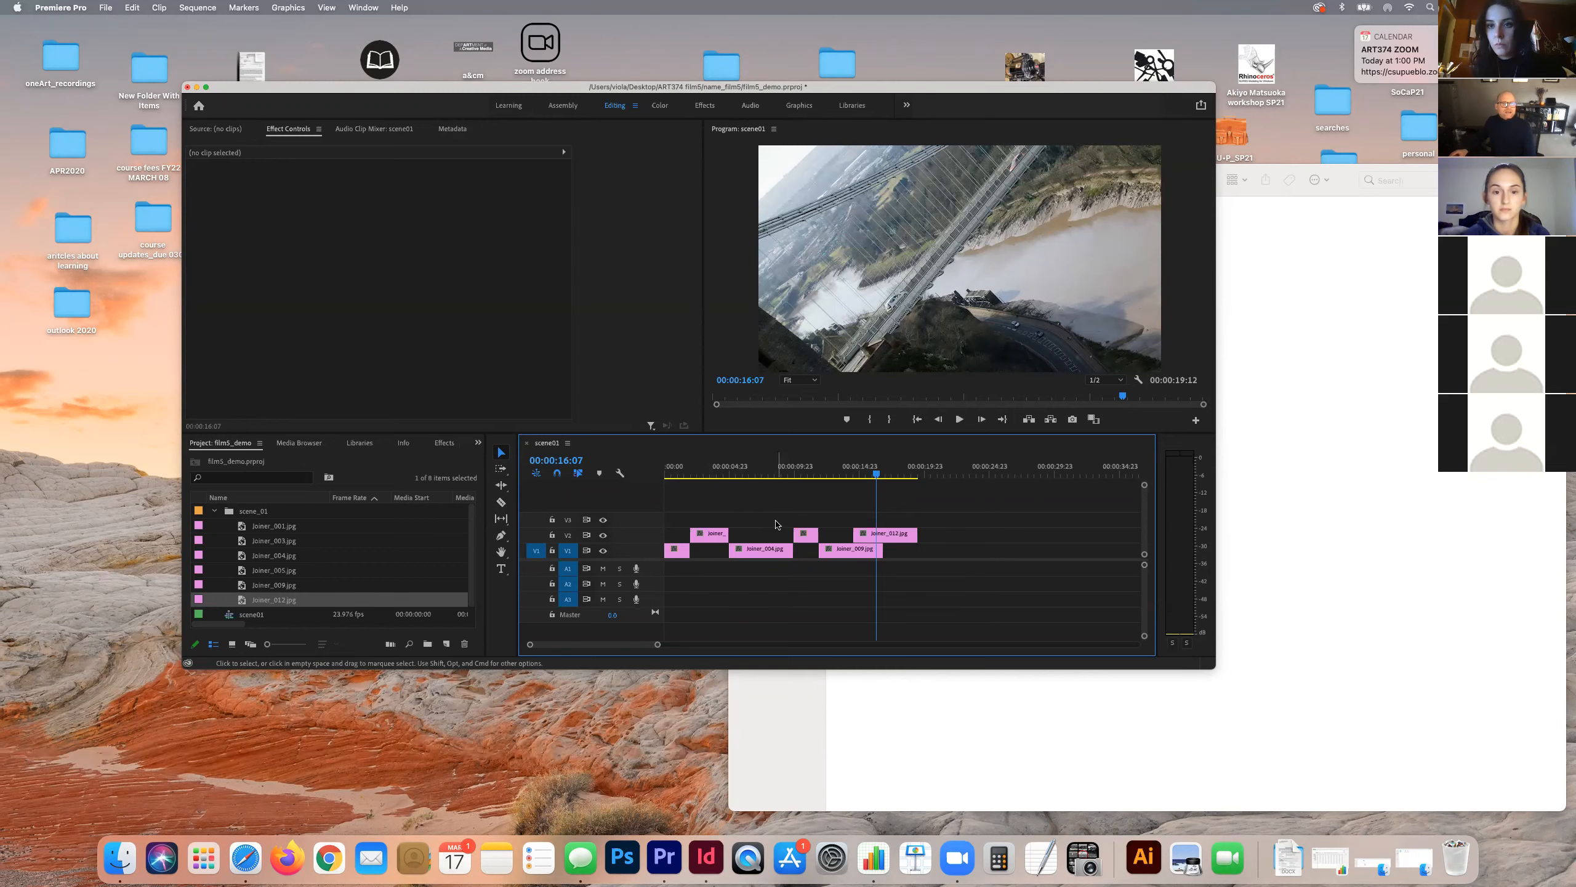
pyautogui.moveTo(888, 535); pyautogui.dragTo(925, 538)
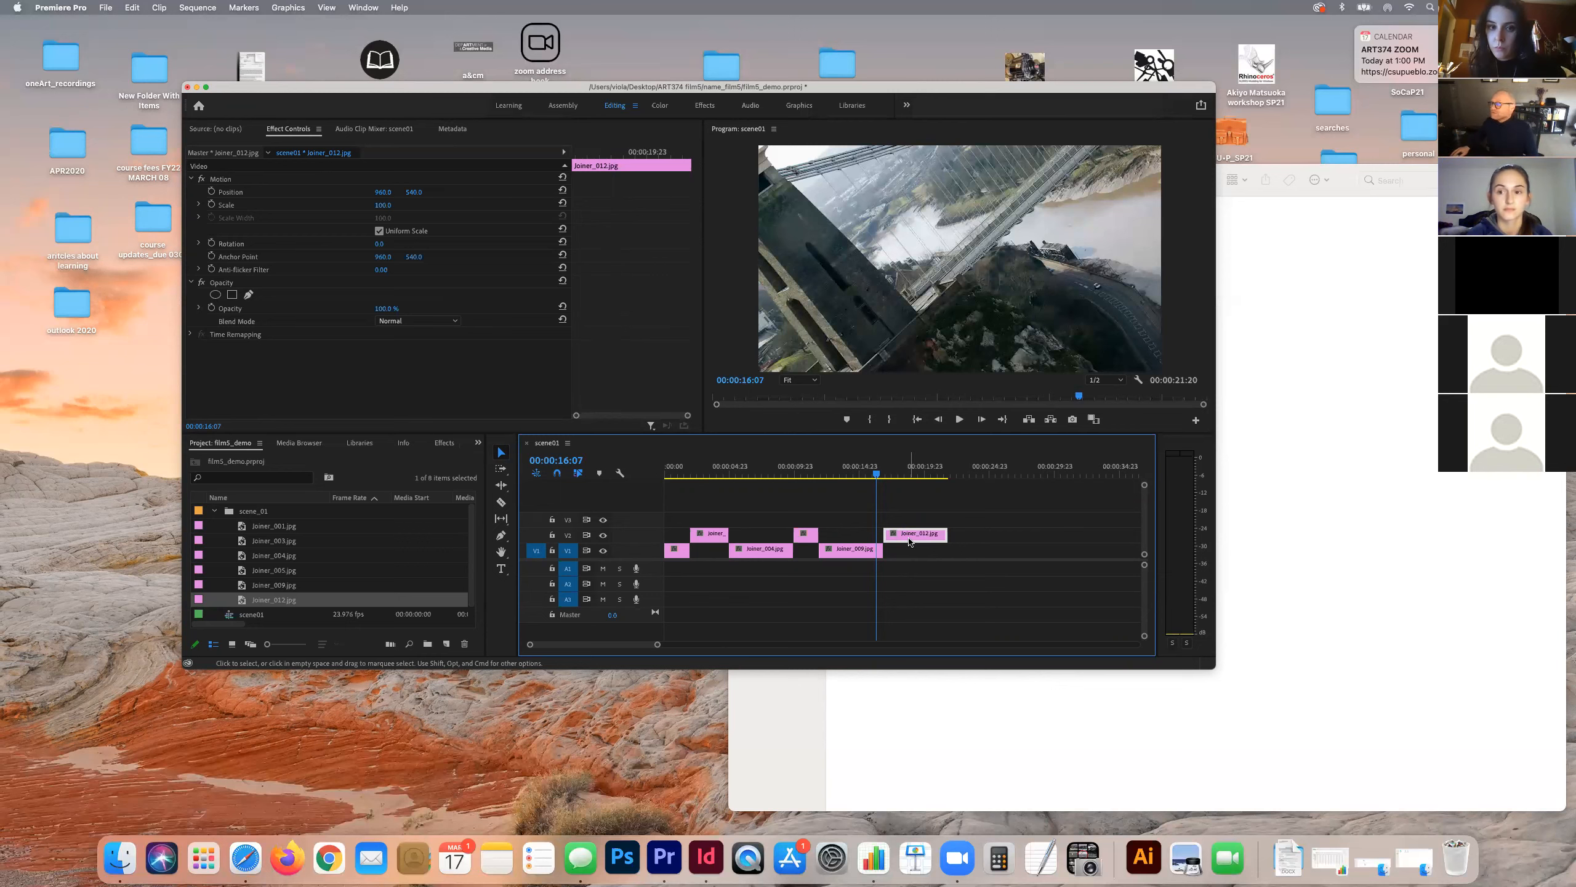
# Step: Collapse the scene_01 bin and create a new DSLR 1080p24 sequence named scene02
pyautogui.click(213, 511)
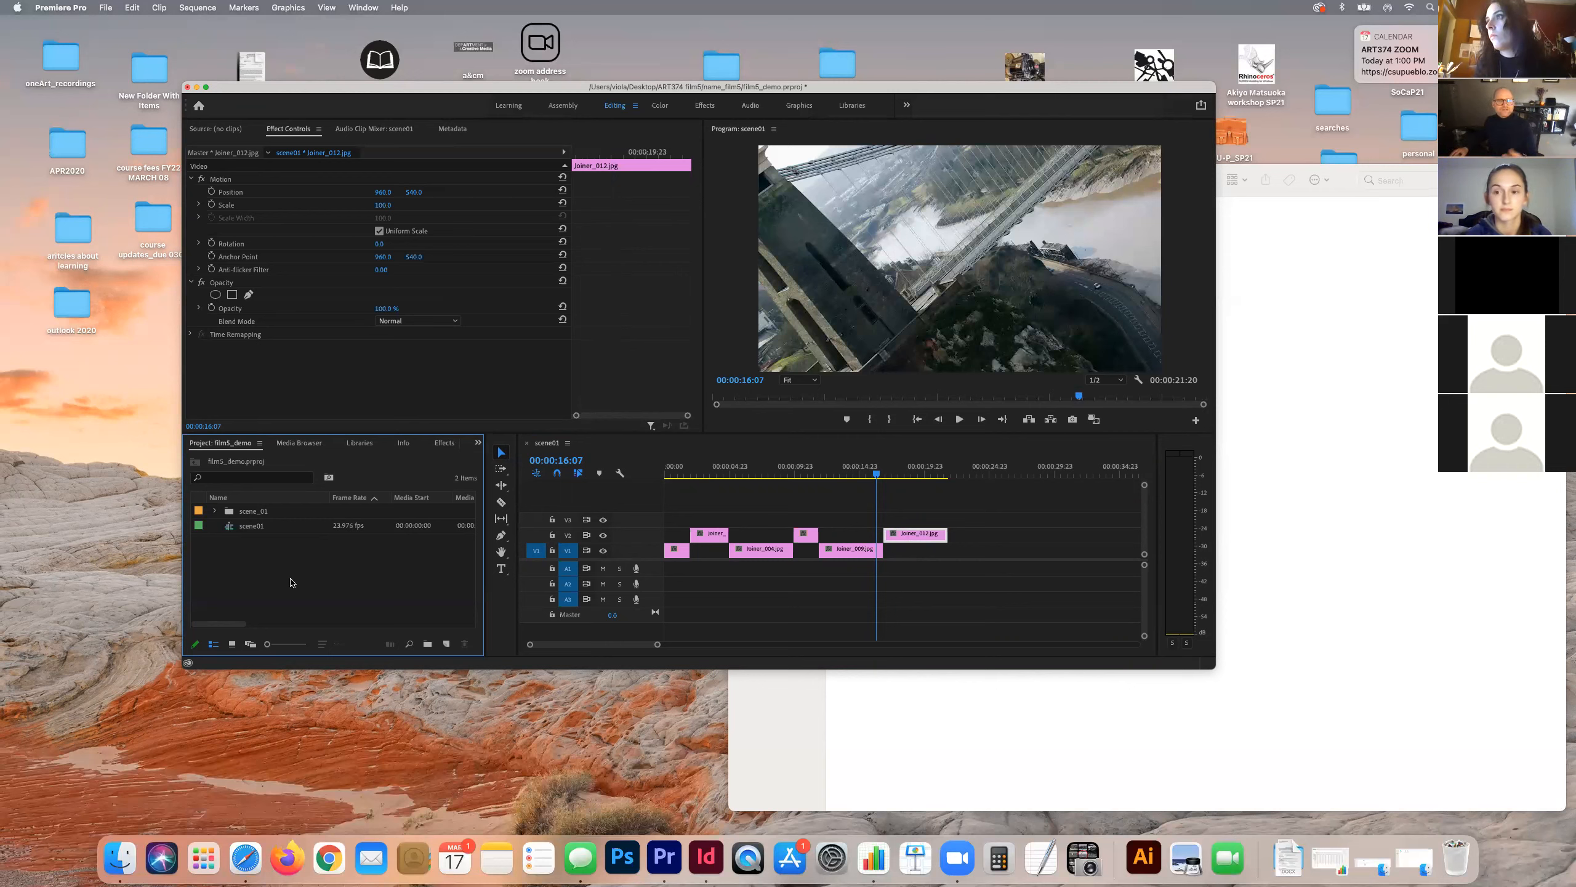
pyautogui.click(110, 7)
pyautogui.moveTo(111, 24)
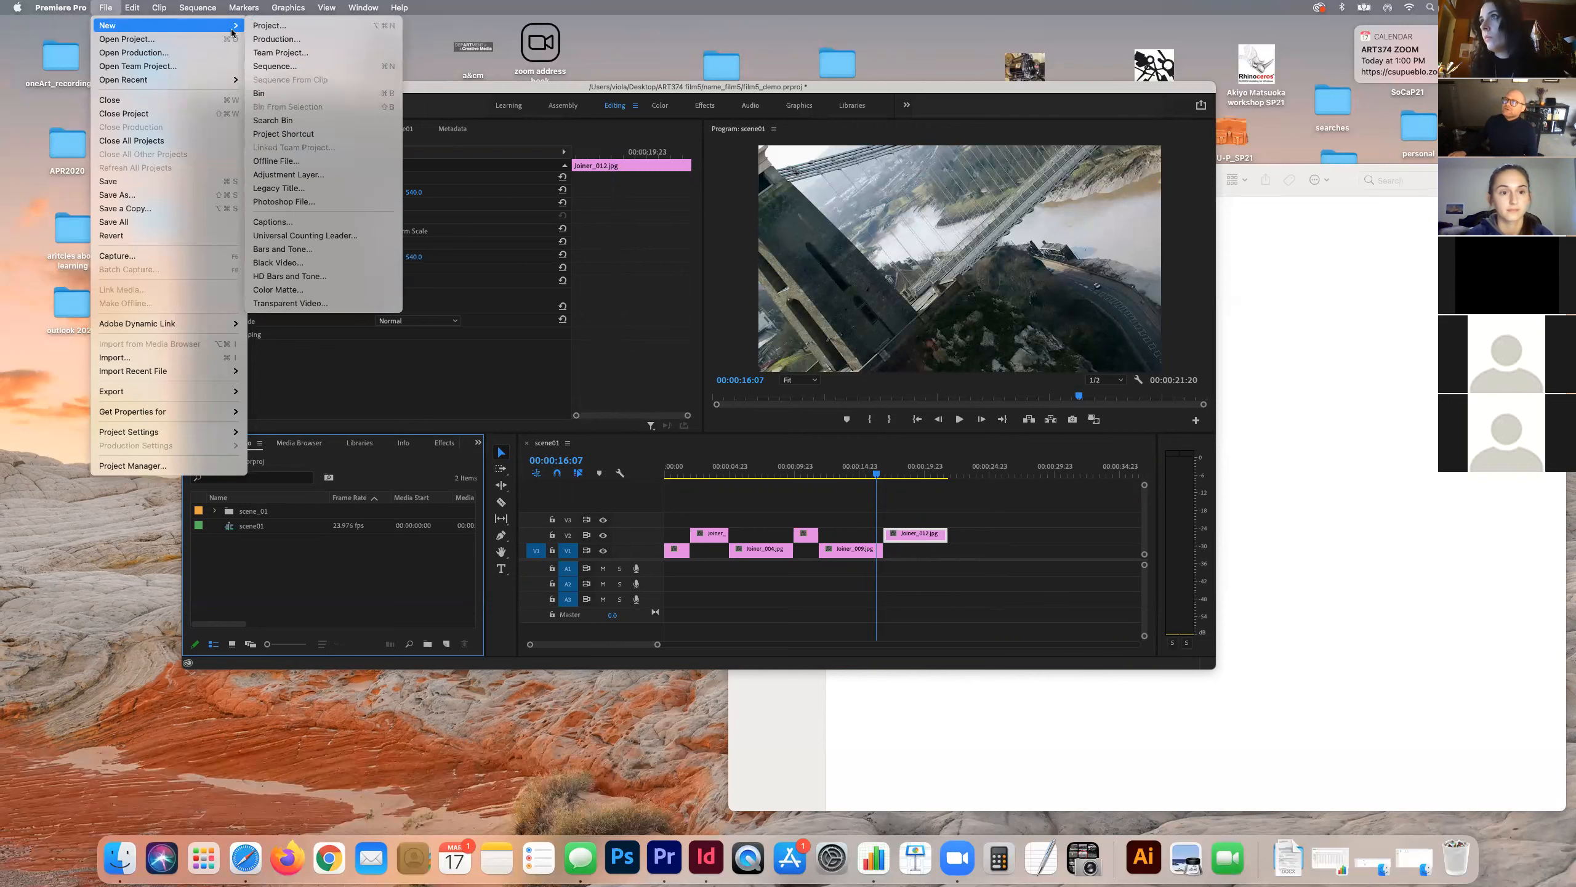
pyautogui.click(266, 65)
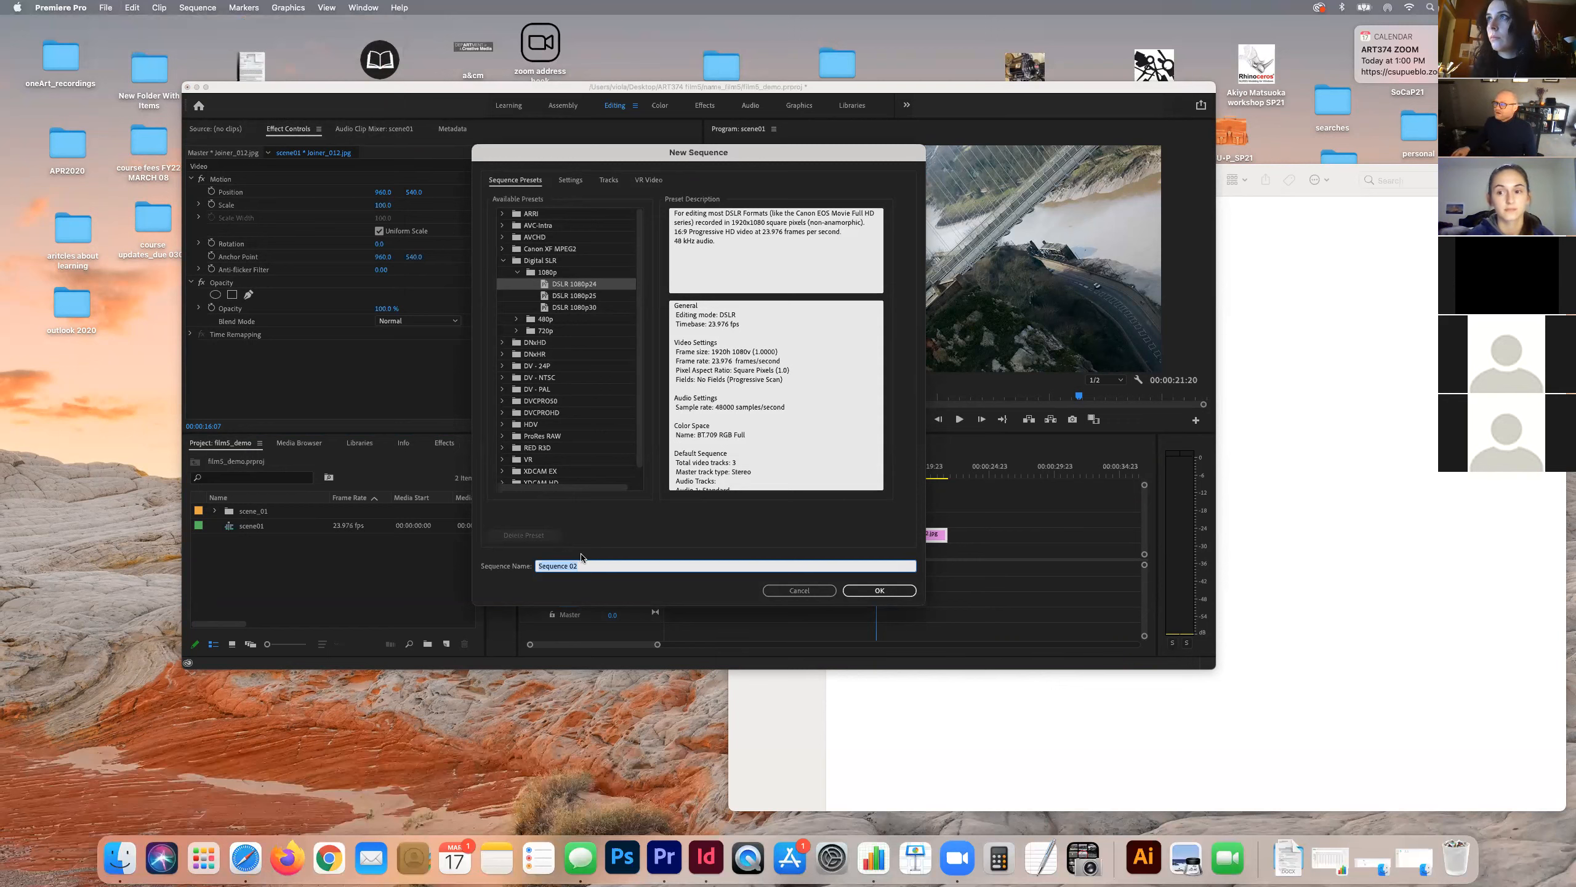
pyautogui.write('scene')
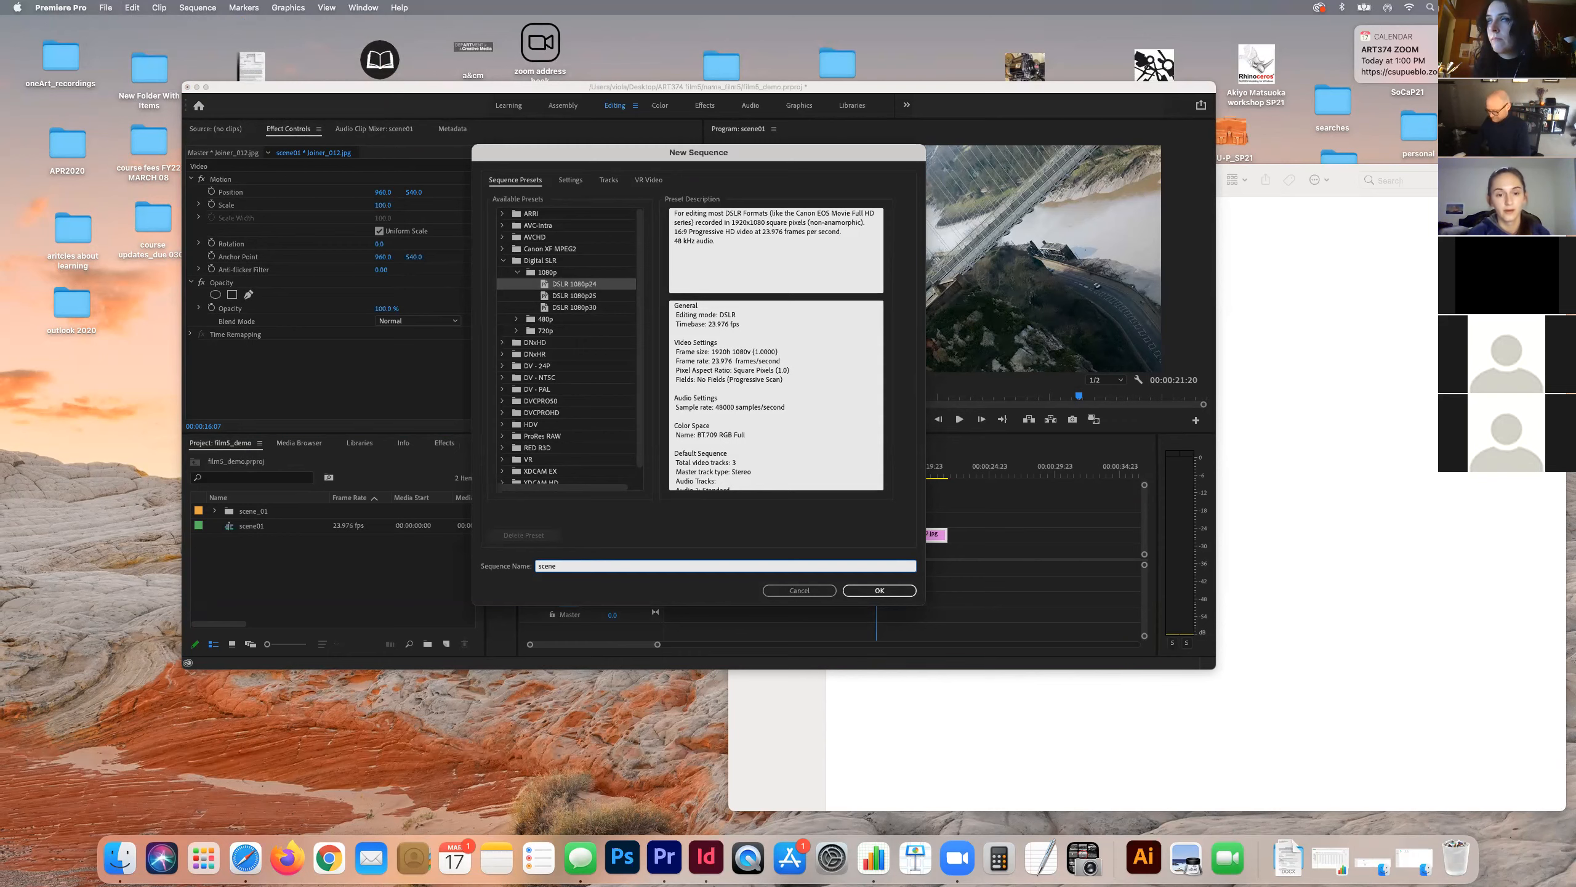
pyautogui.write('02')
pyautogui.click(891, 587)
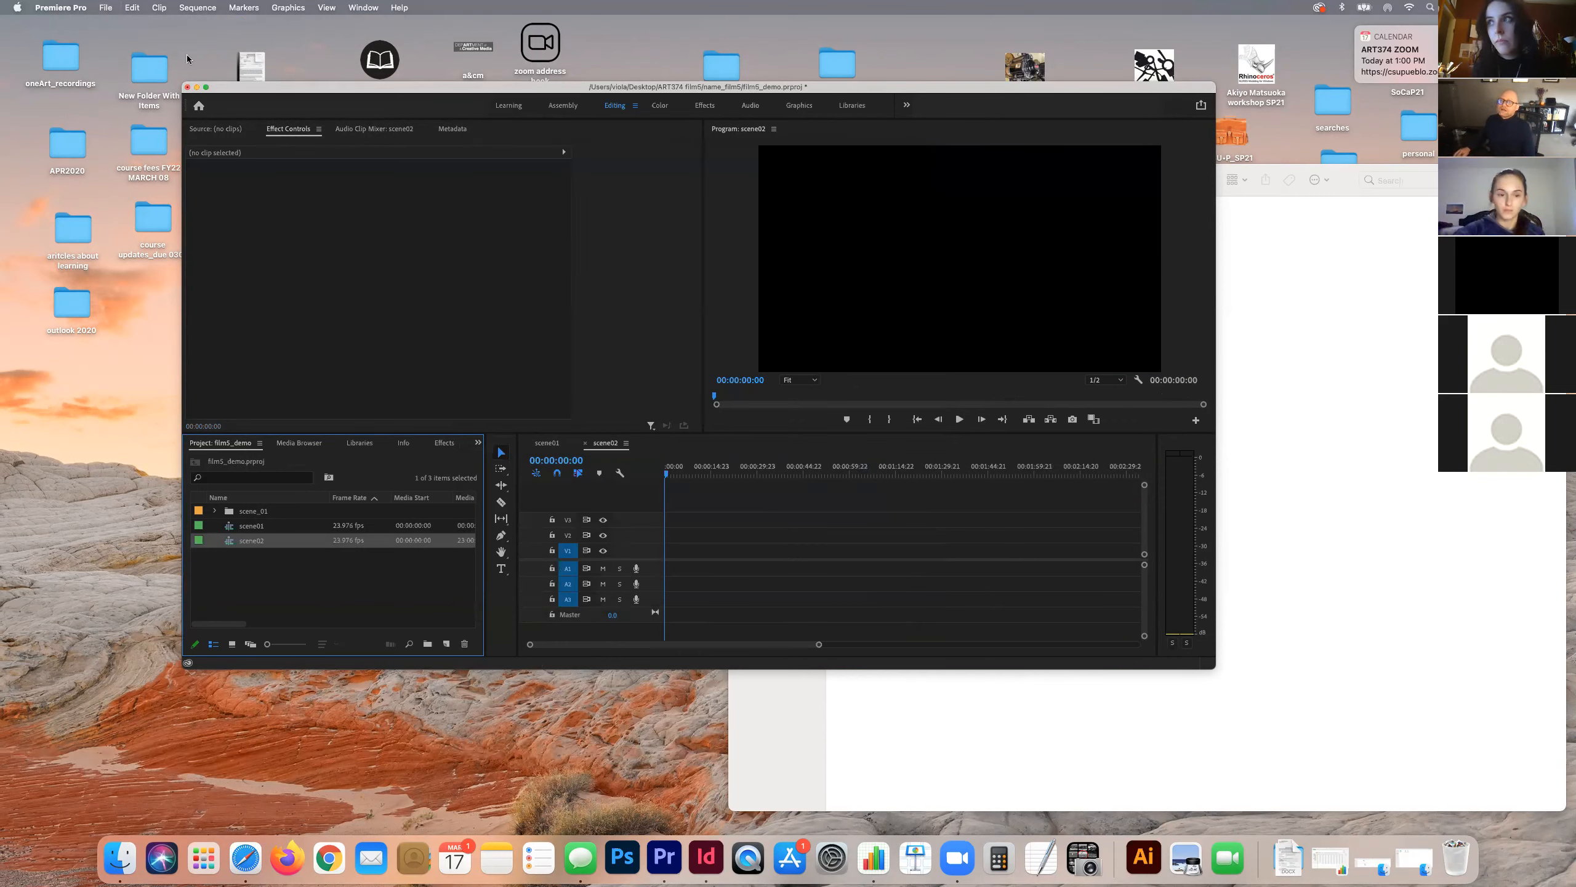
# Step: Import the scene_02 folder from resized_images into the project
pyautogui.click(103, 8)
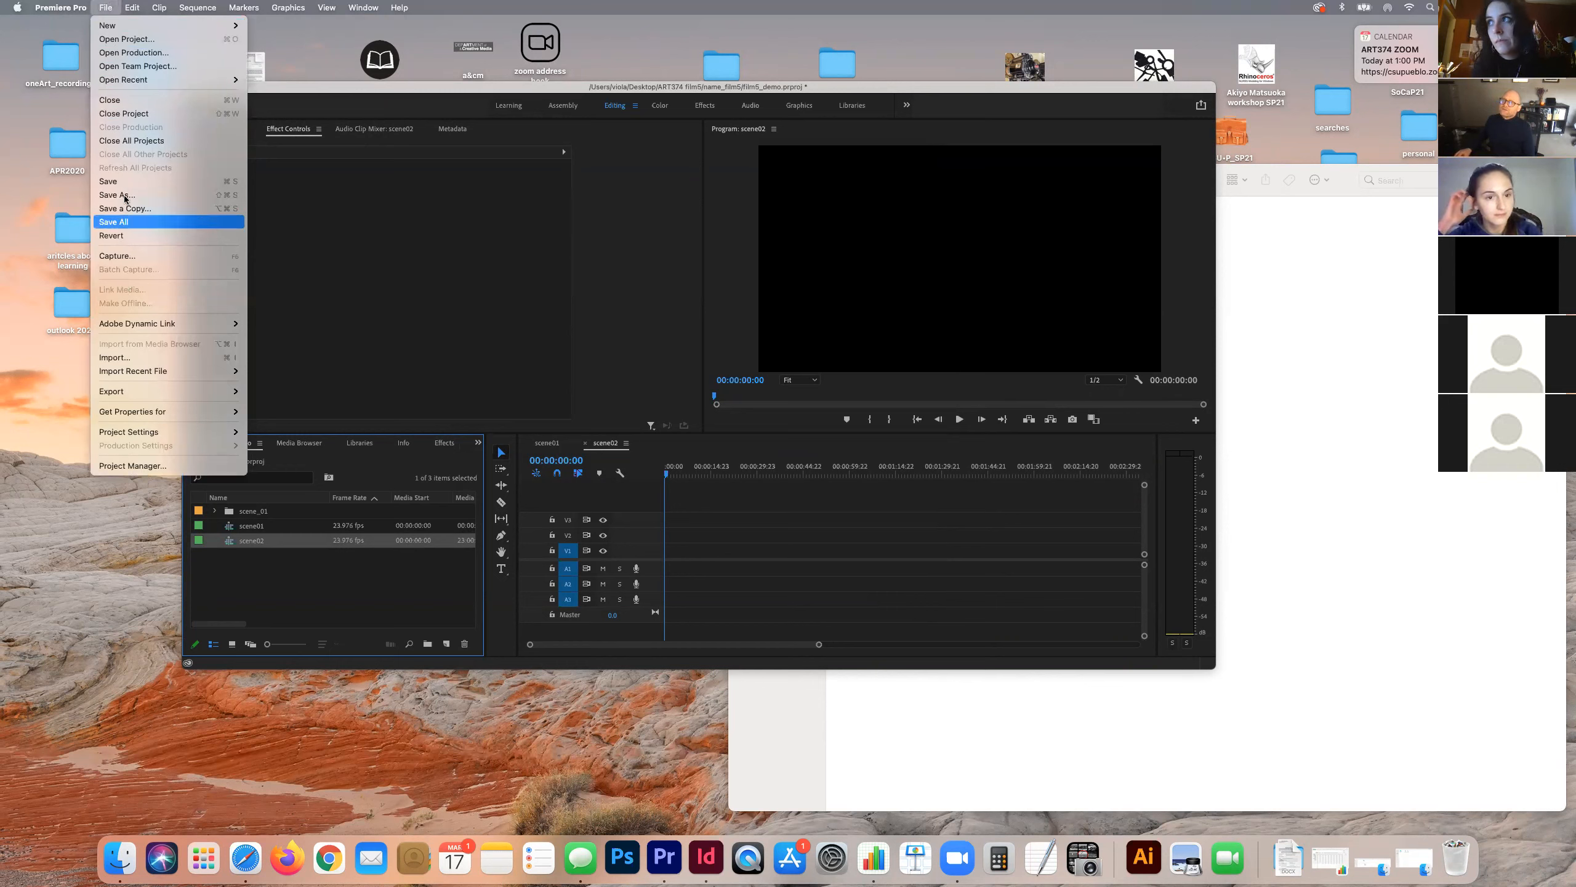
pyautogui.click(132, 359)
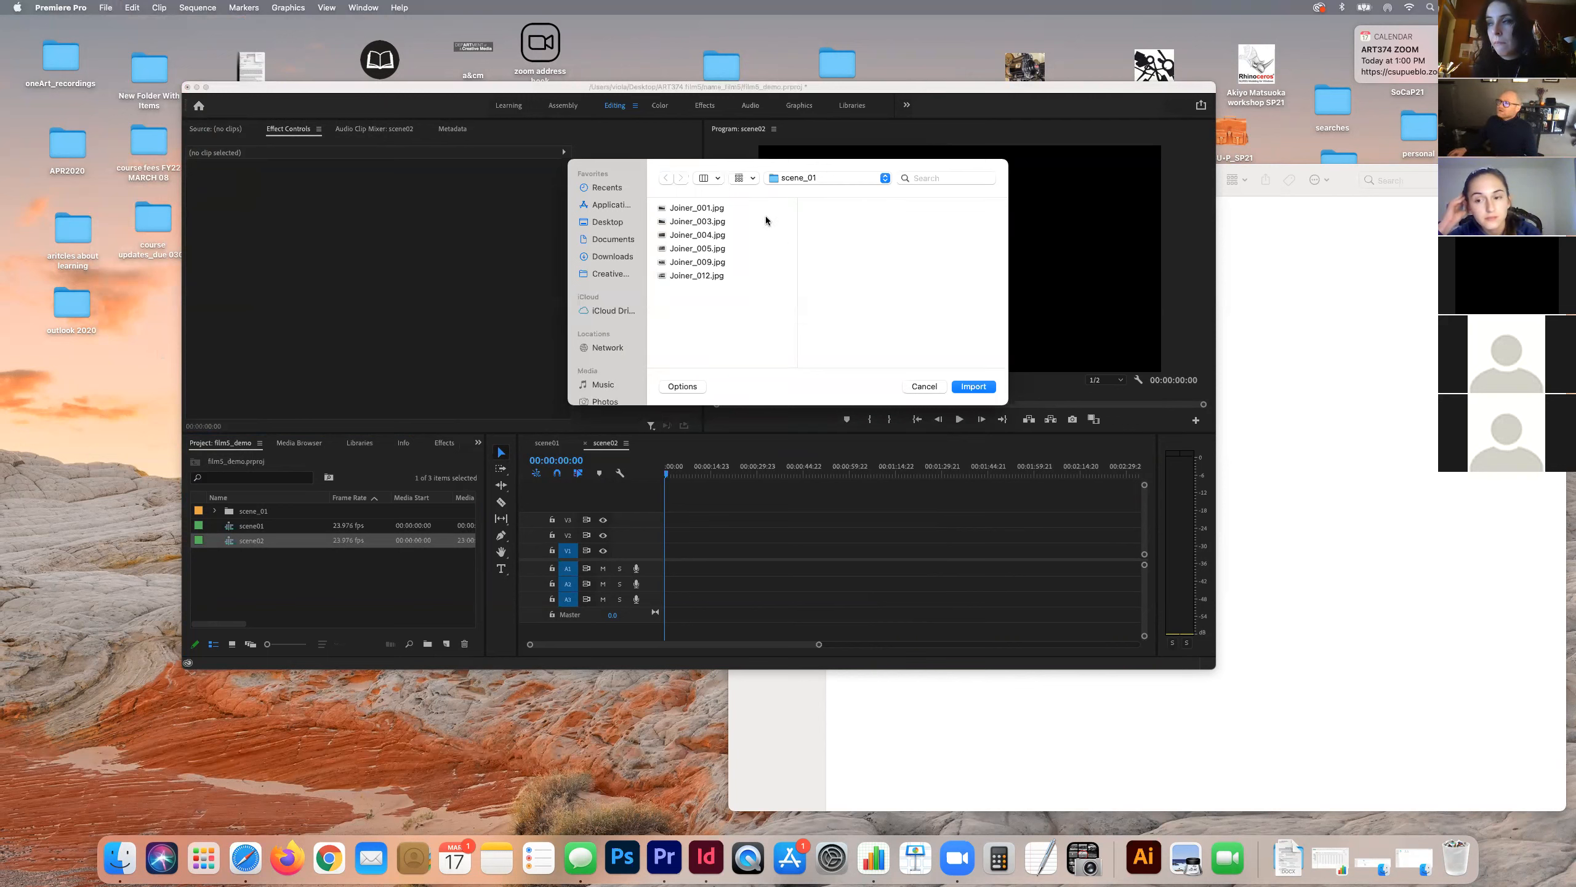
pyautogui.click(803, 177)
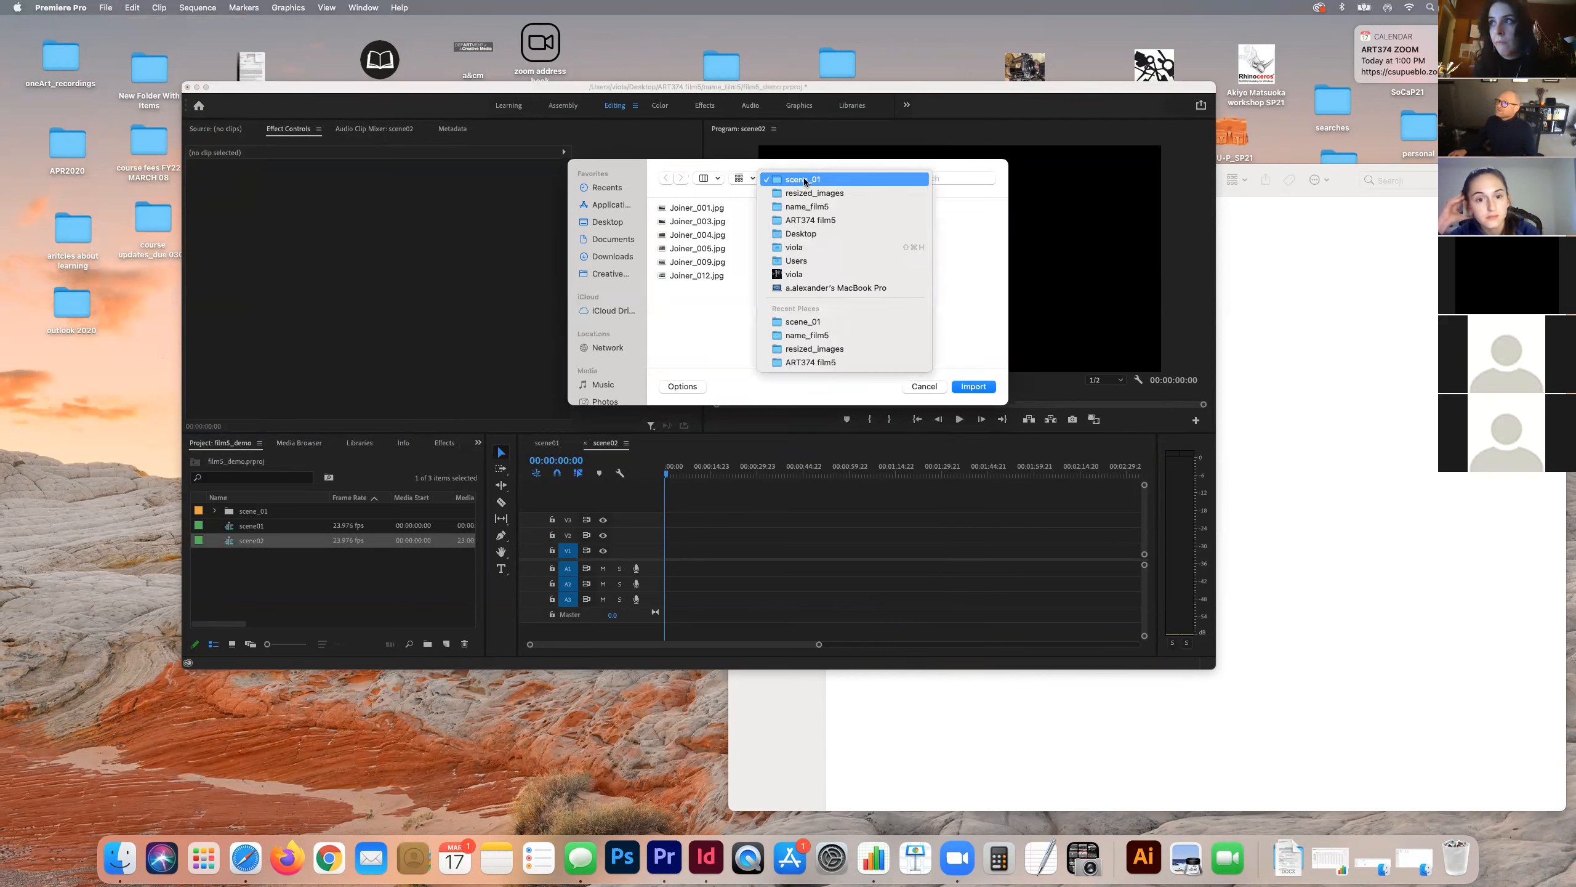
pyautogui.click(804, 193)
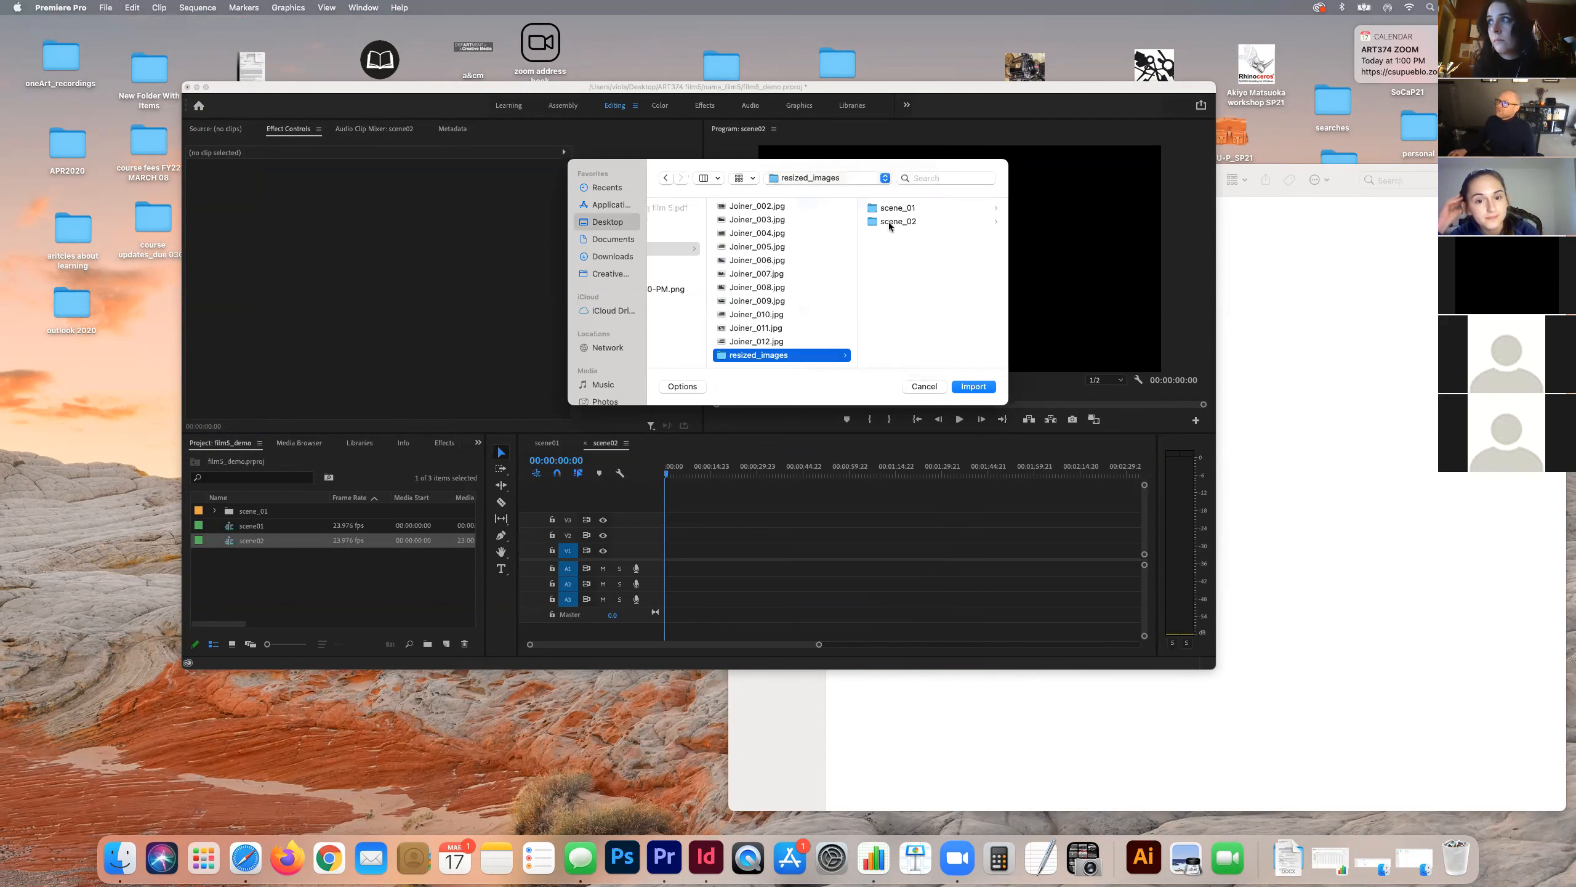
pyautogui.click(889, 222)
pyautogui.click(972, 386)
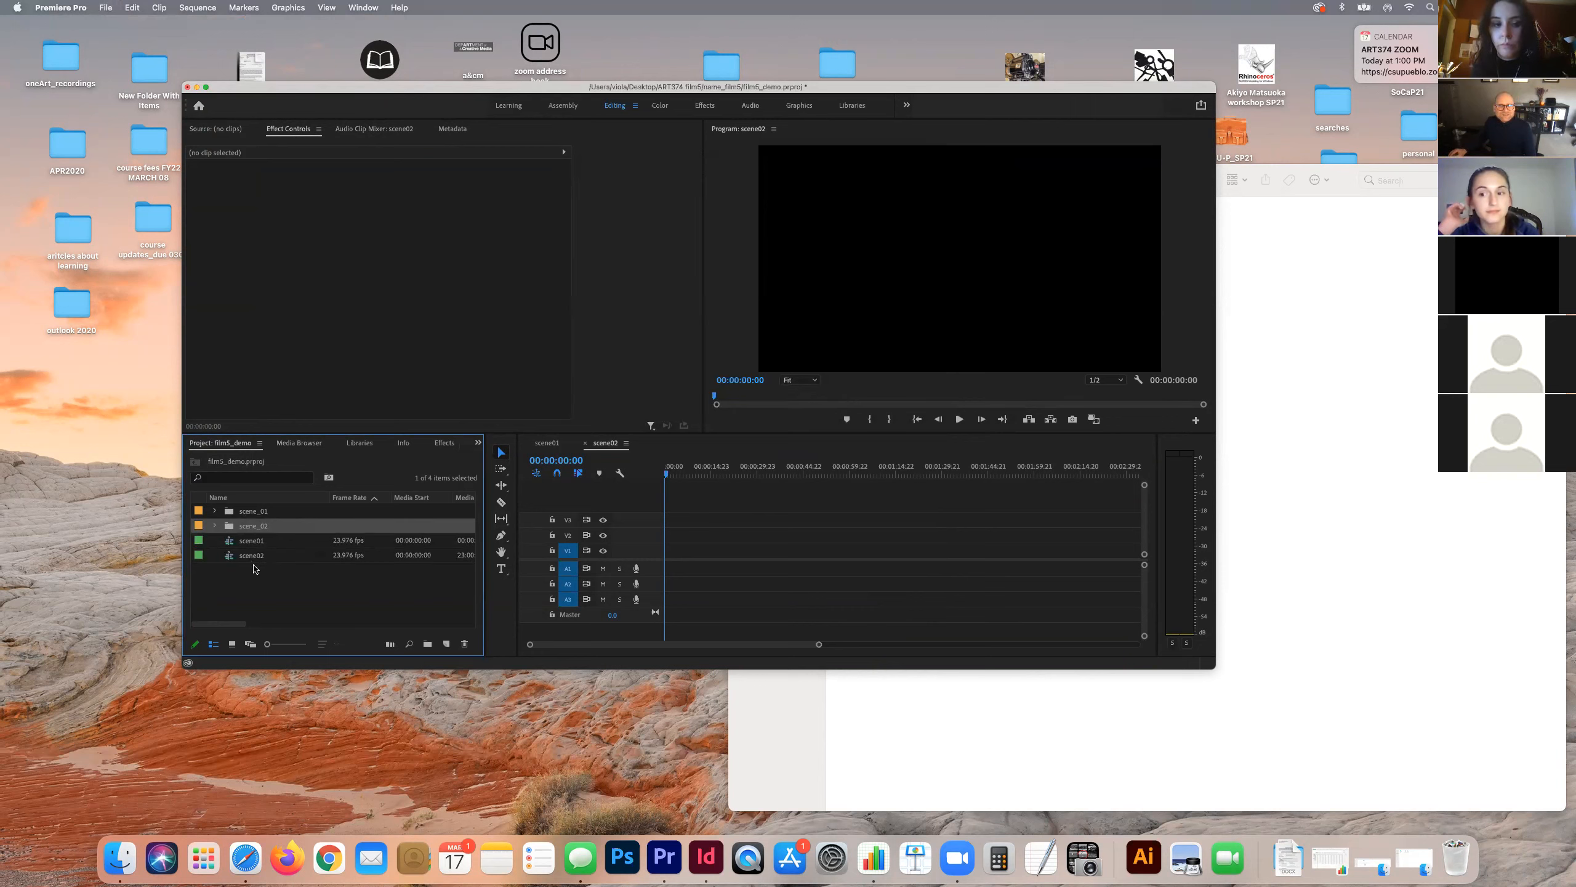
# Step: Stagger Joiner_002, Joiner_006, Joiner_008, Joiner_010 and Joiner_011 from the scene_02 bin across V1, V2, V3, V1 and V2 in scene02, then collapse the bin
pyautogui.click(216, 527)
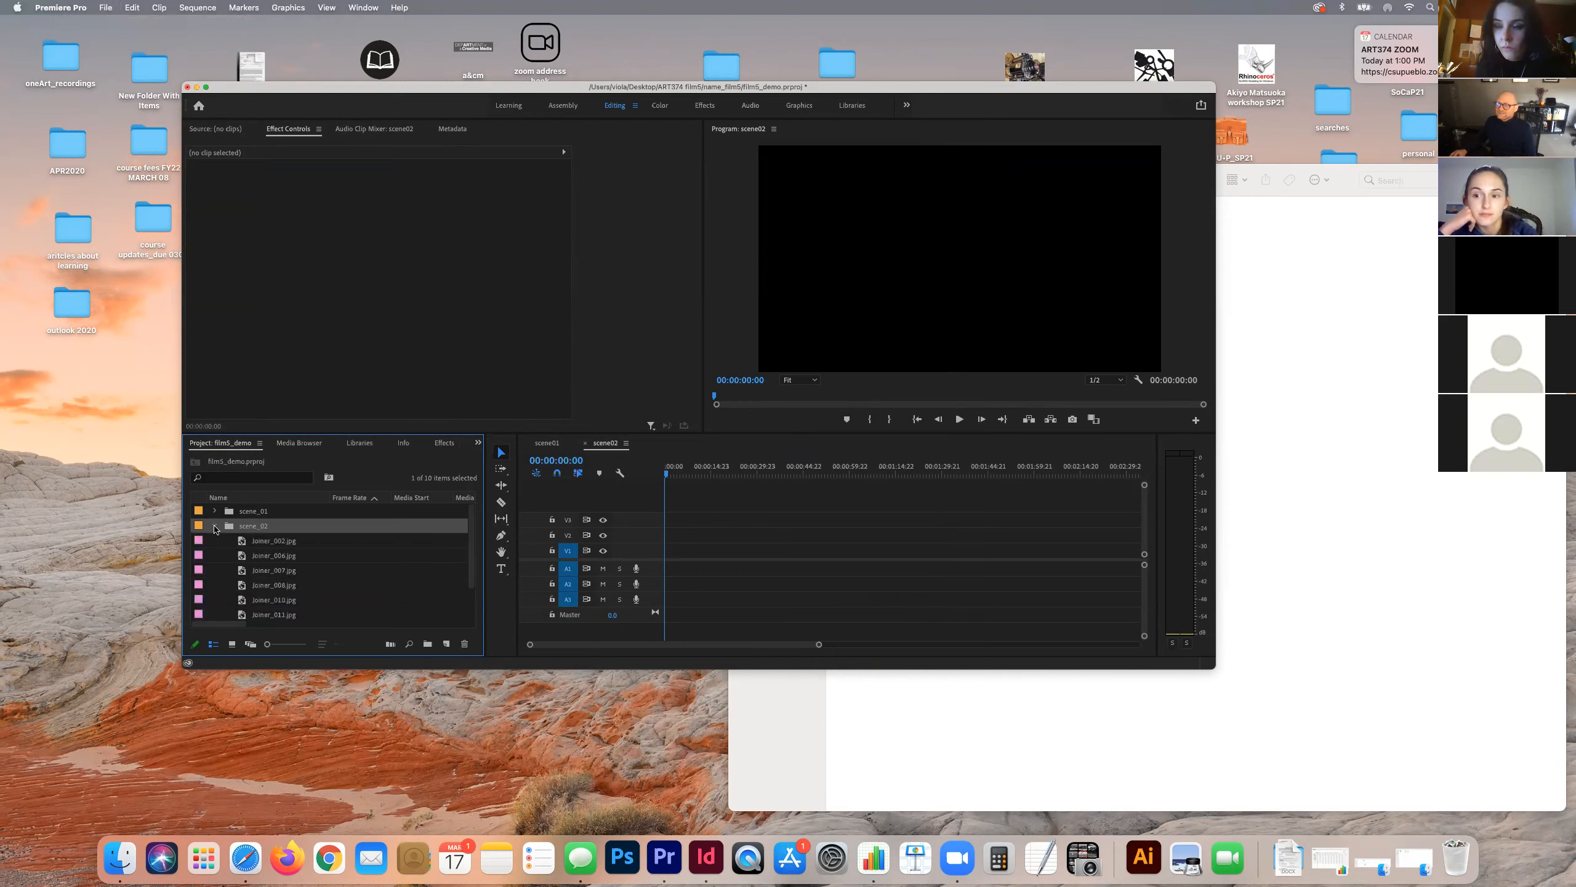
pyautogui.moveTo(247, 545); pyautogui.dragTo(685, 551)
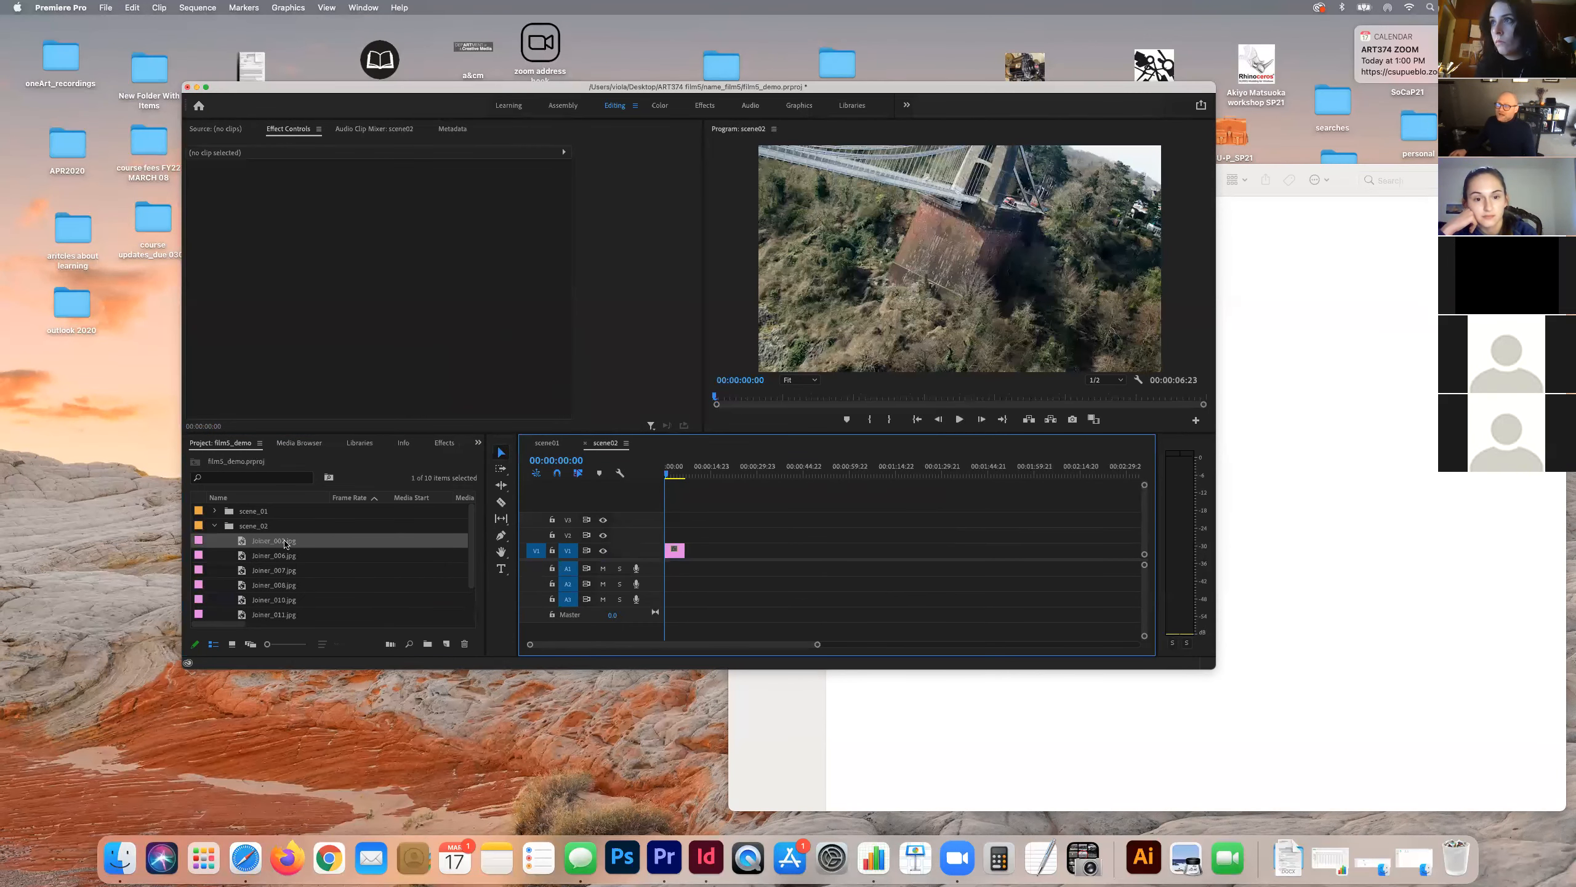
pyautogui.moveTo(244, 556); pyautogui.dragTo(693, 538)
pyautogui.moveTo(239, 586); pyautogui.dragTo(700, 520)
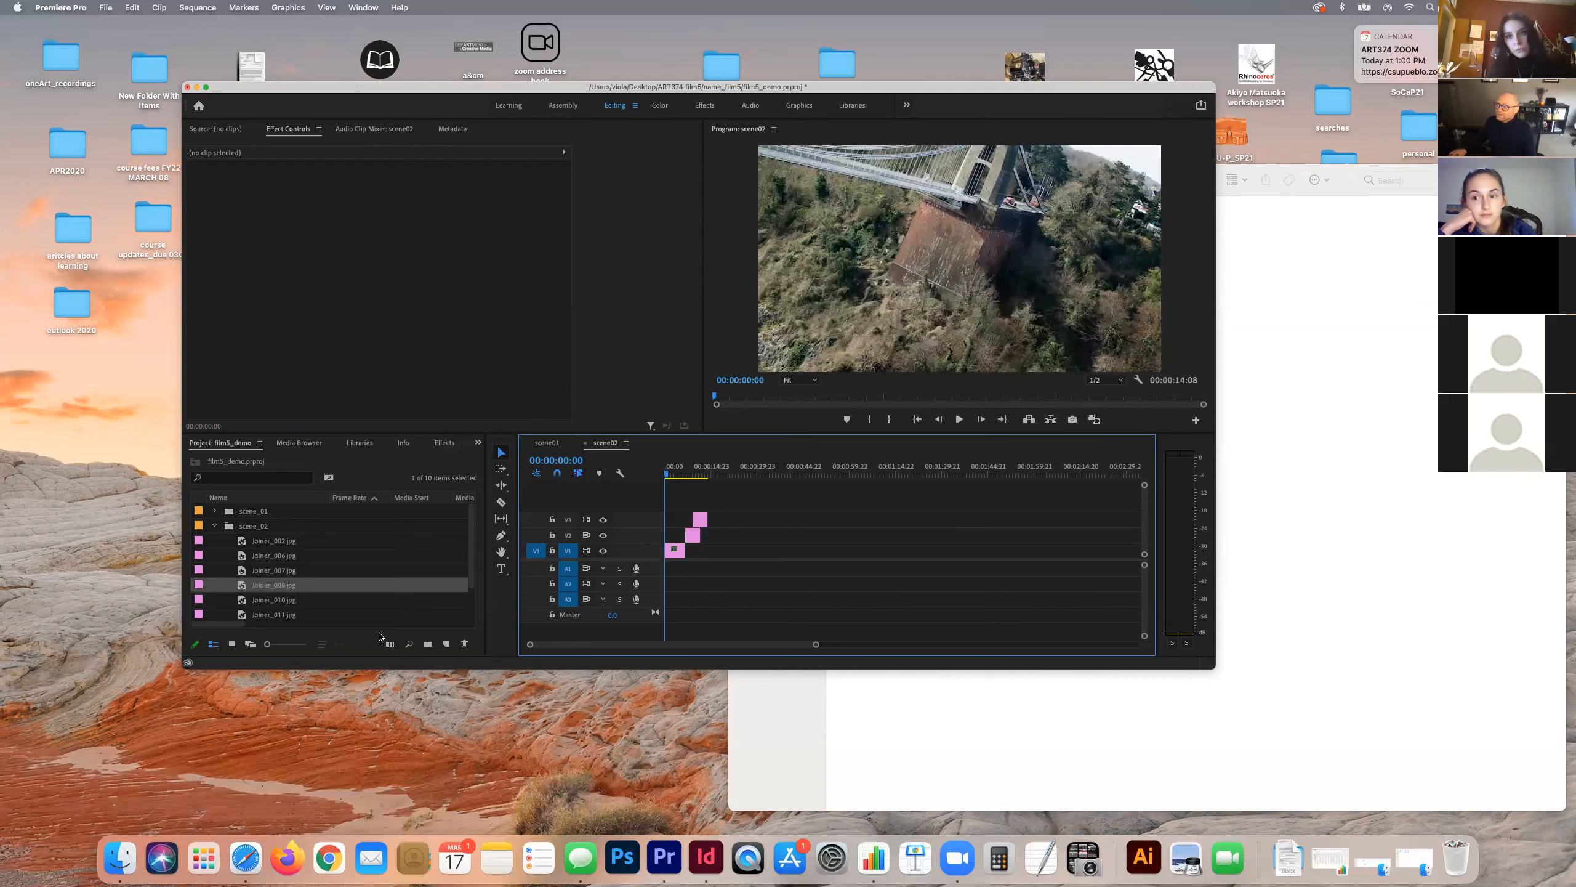
pyautogui.moveTo(200, 600); pyautogui.dragTo(702, 552)
pyautogui.moveTo(199, 613); pyautogui.dragTo(726, 537)
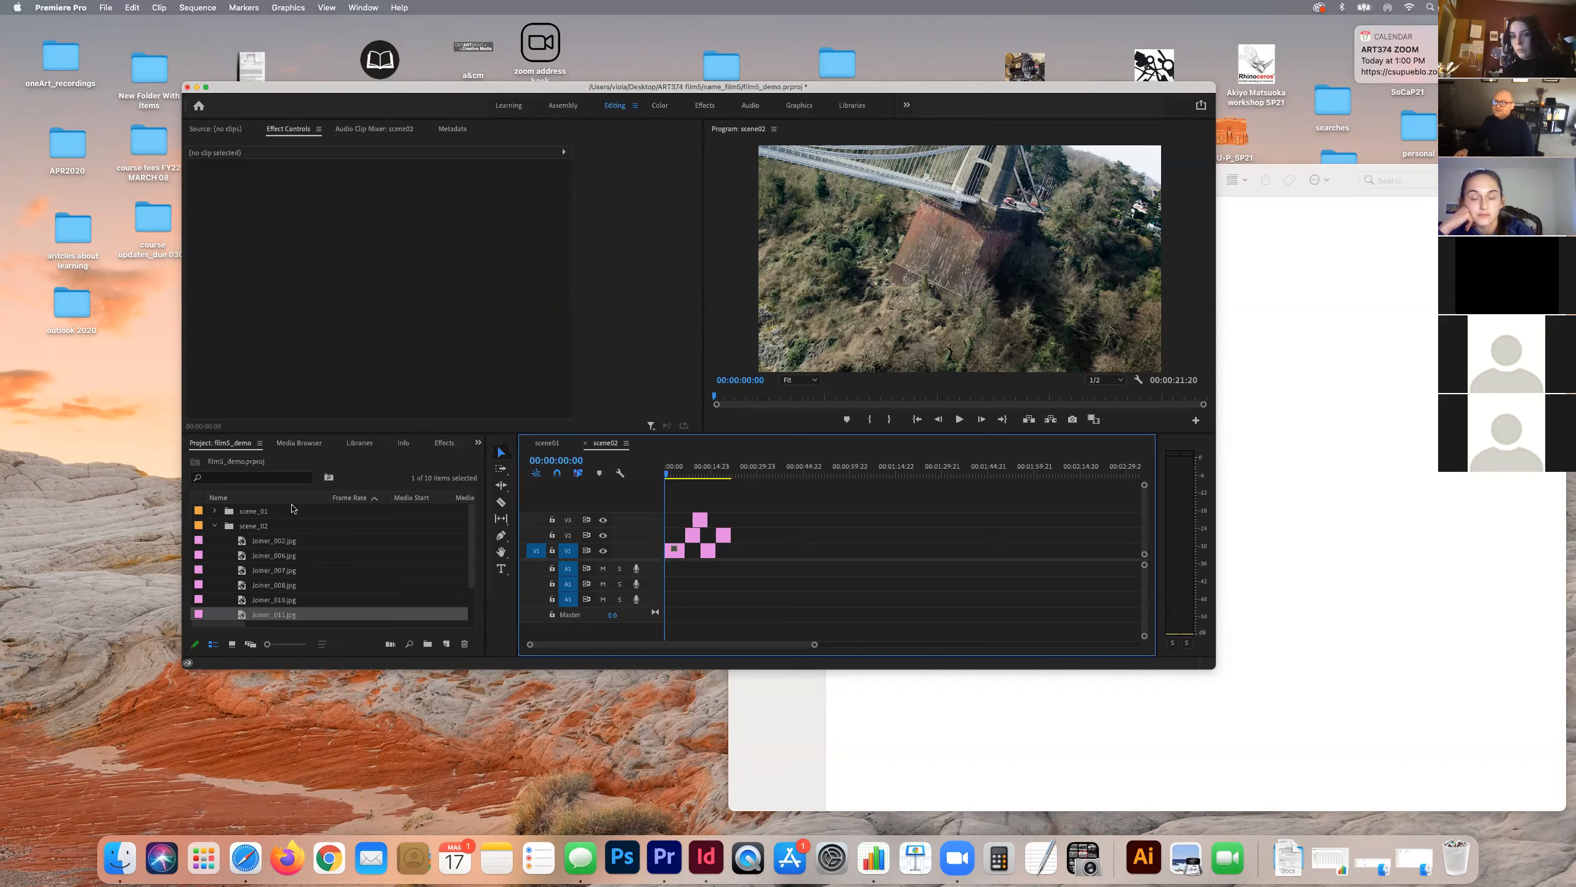
pyautogui.click(215, 527)
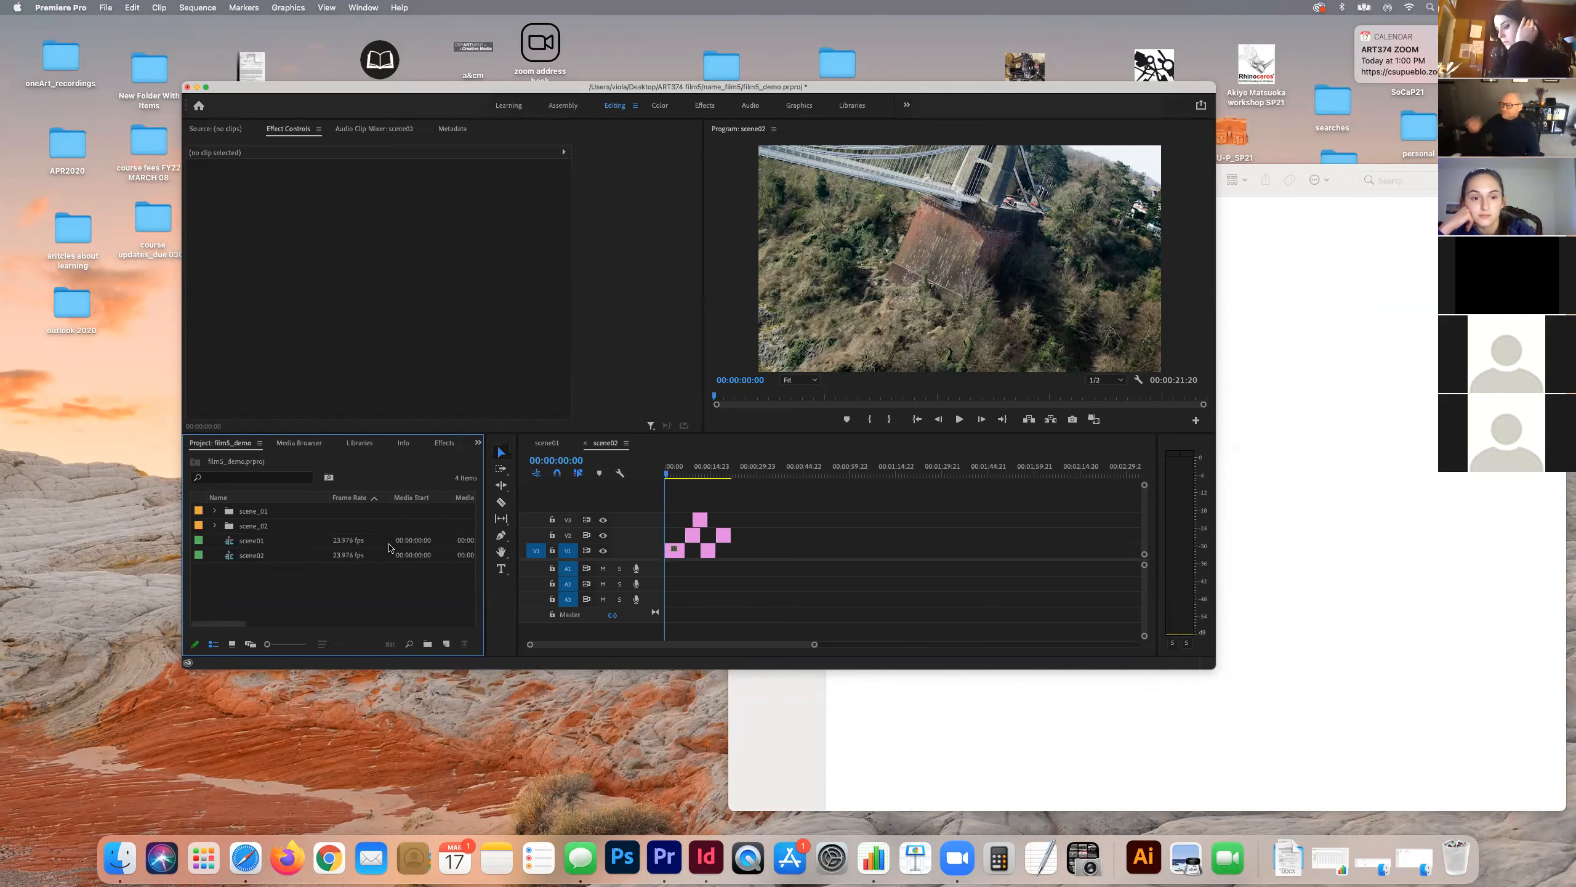
# Step: Create another DSLR 1080p24 sequence named film5_timeline
pyautogui.click(102, 7)
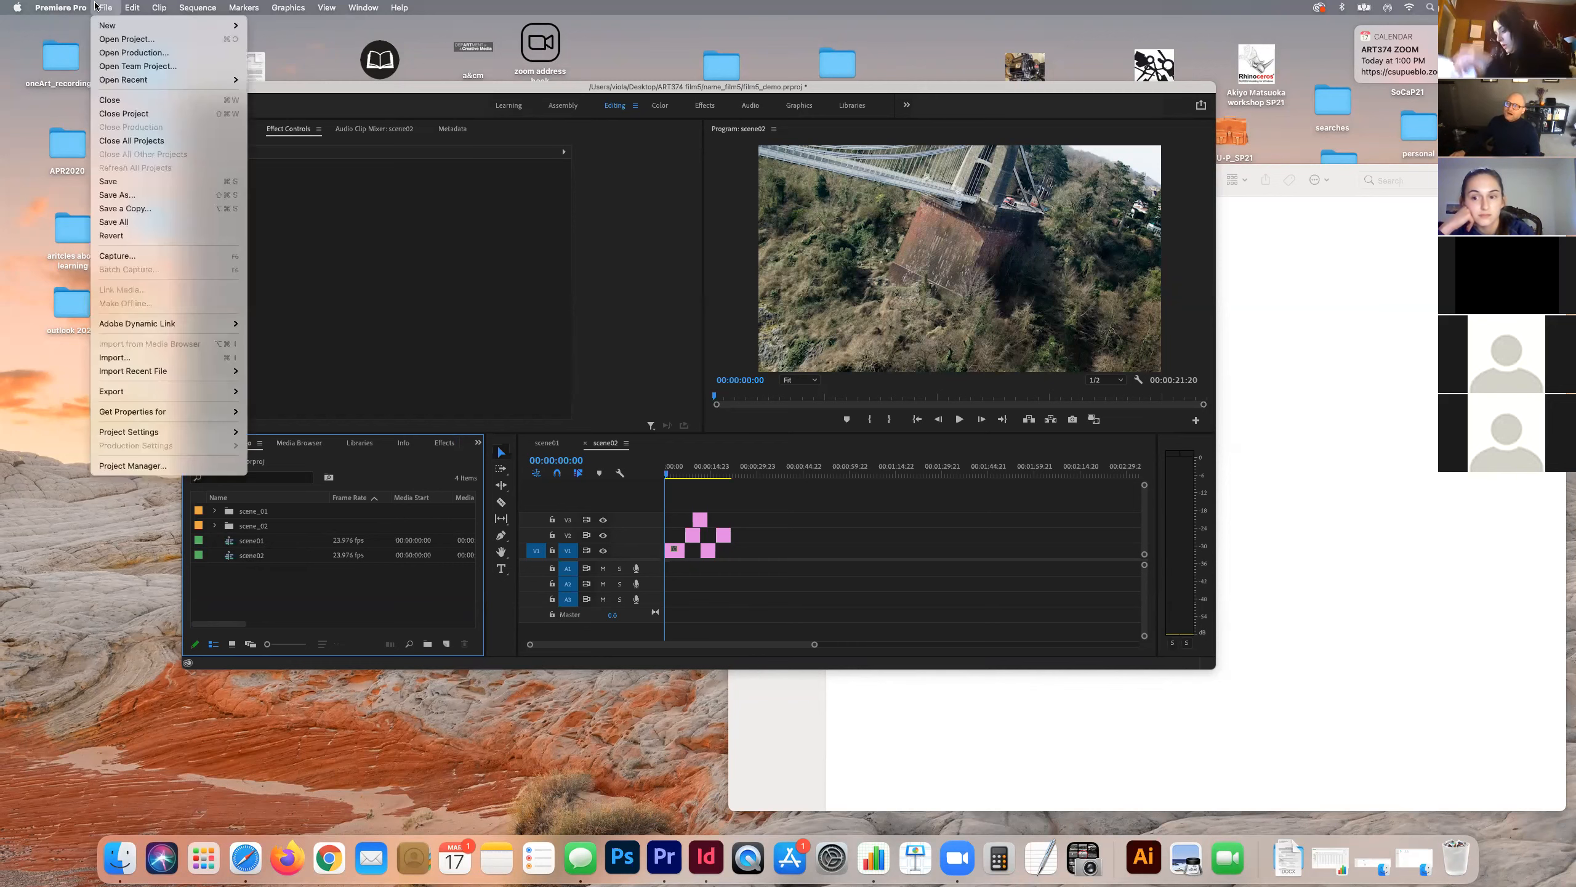
pyautogui.moveTo(115, 24)
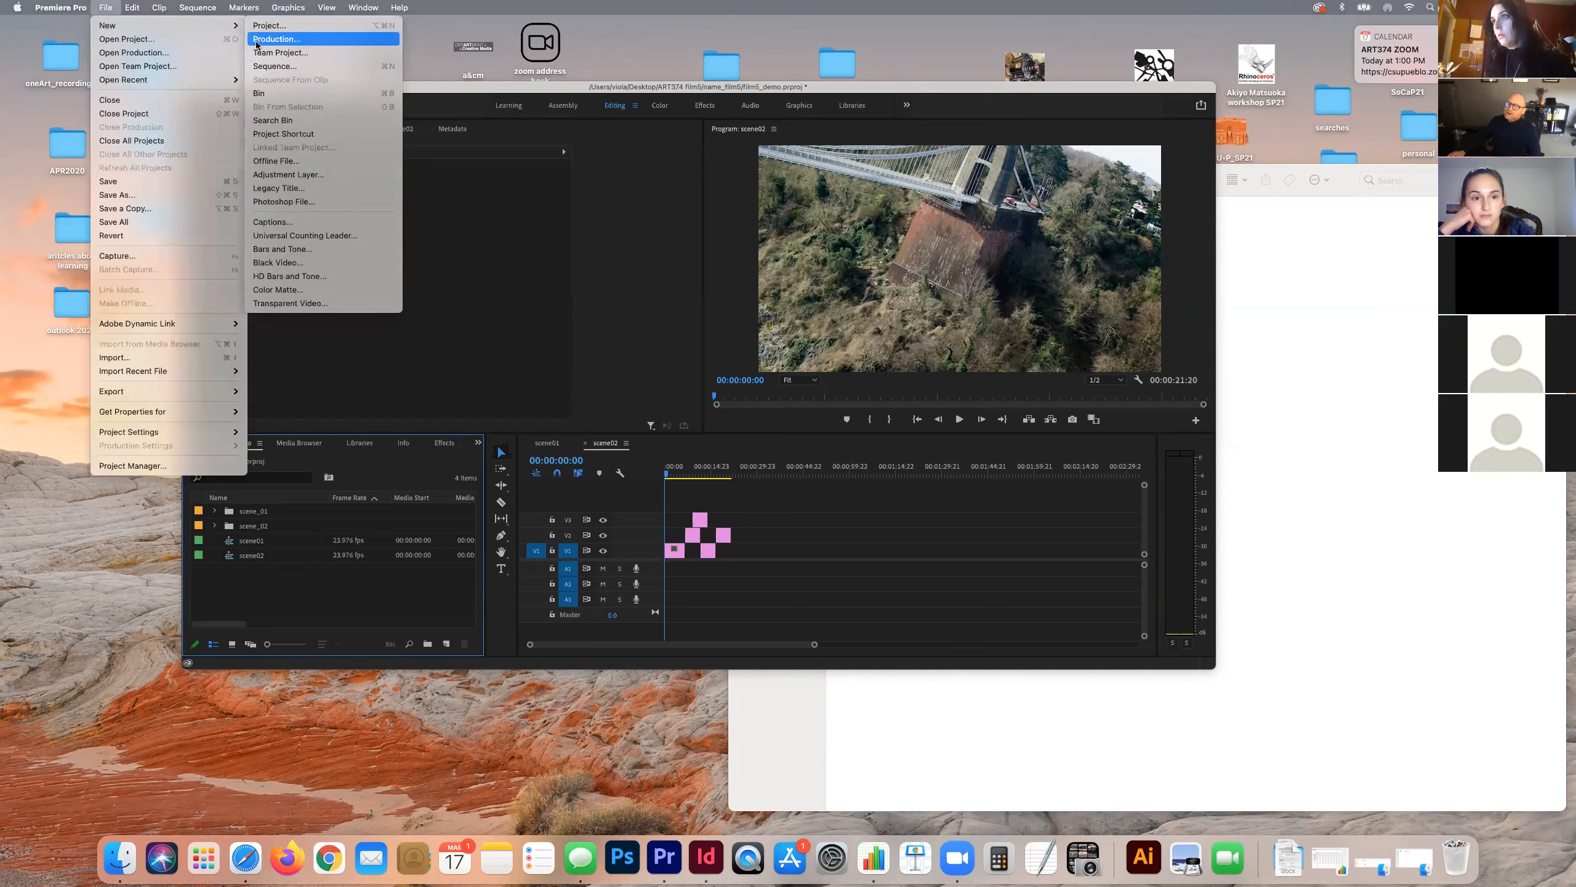
pyautogui.click(267, 64)
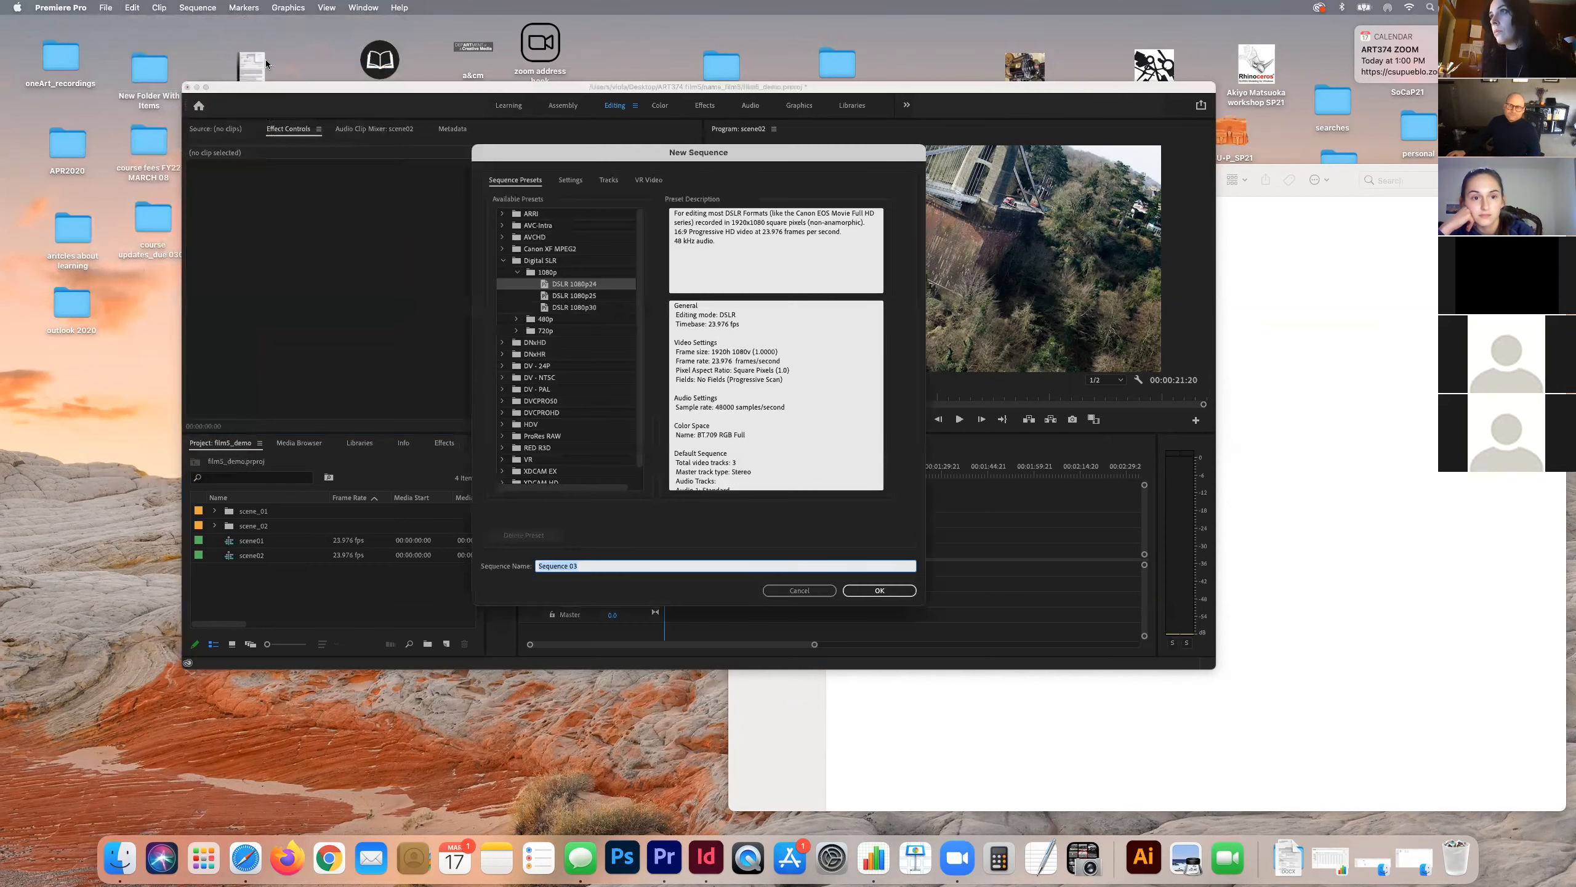
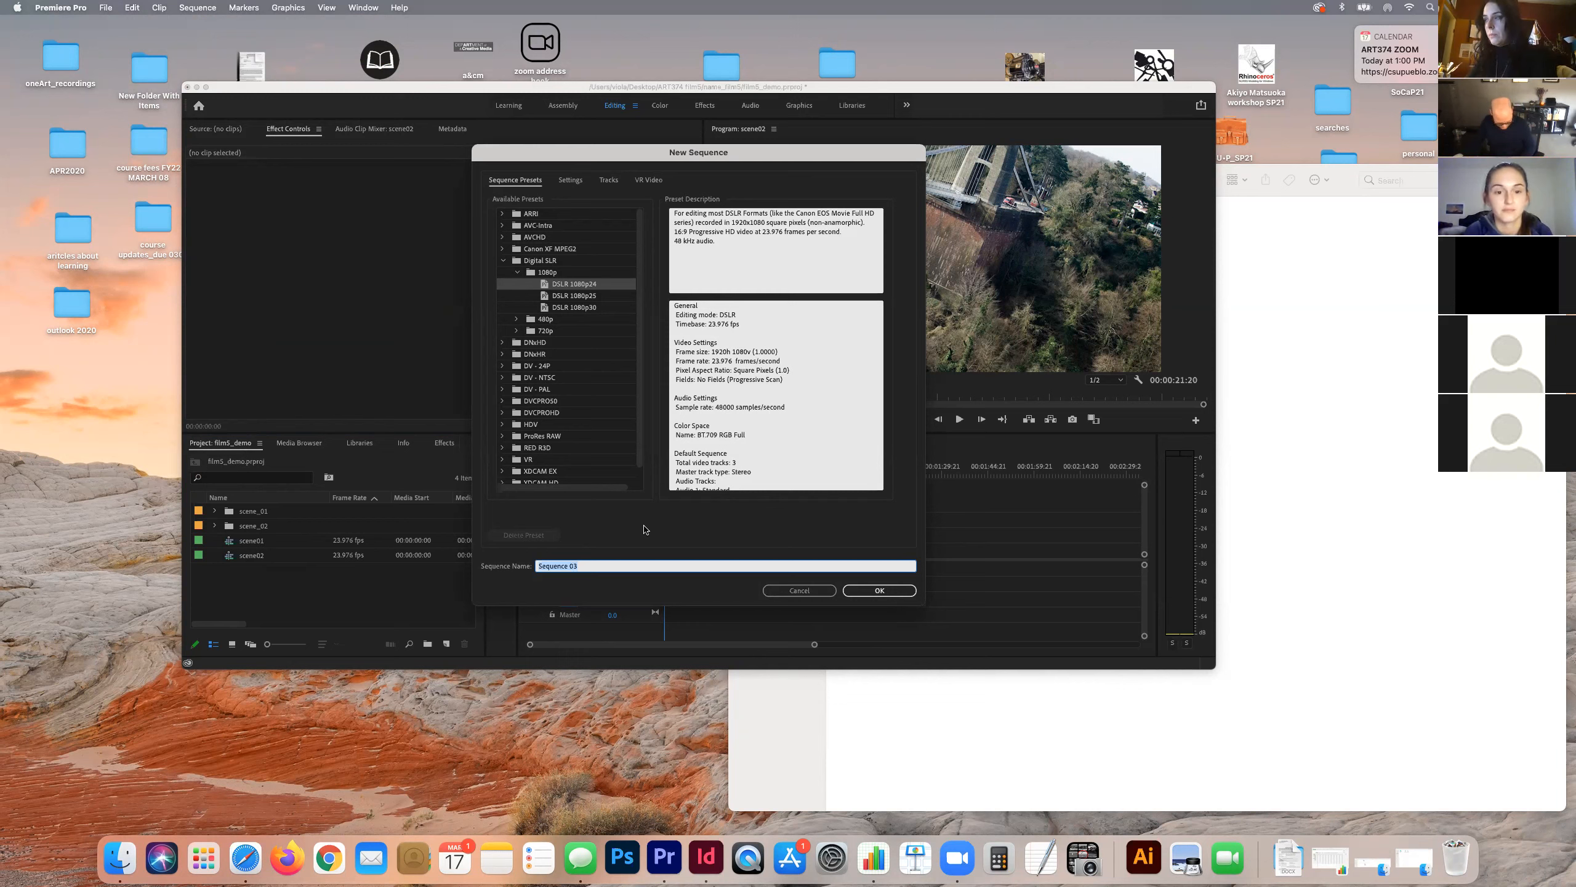
pyautogui.write('film5_timeline')
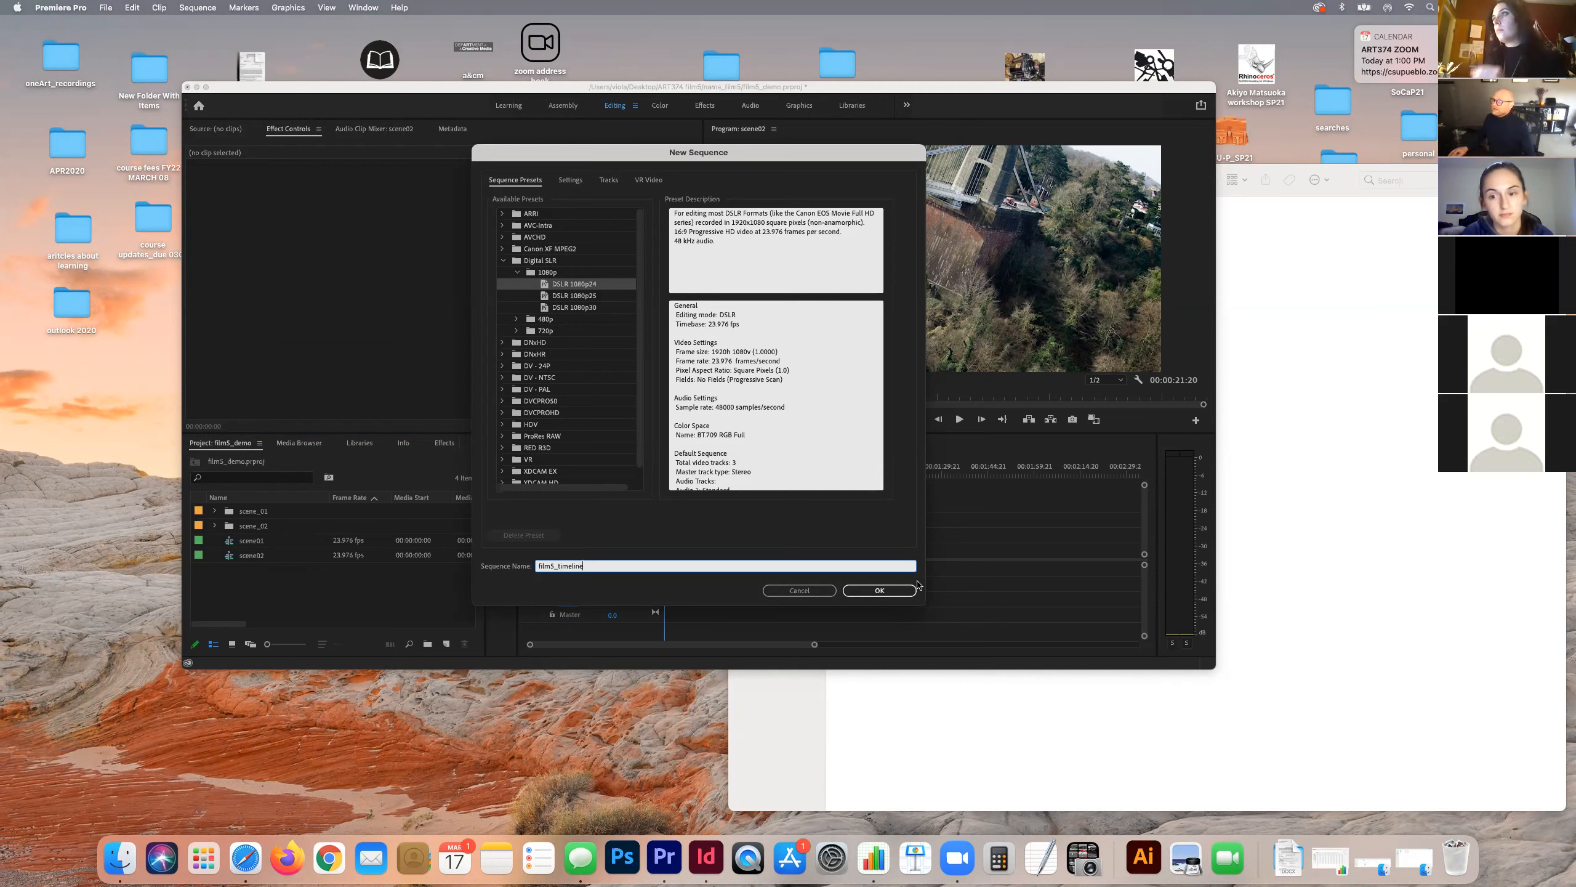
pyautogui.click(879, 590)
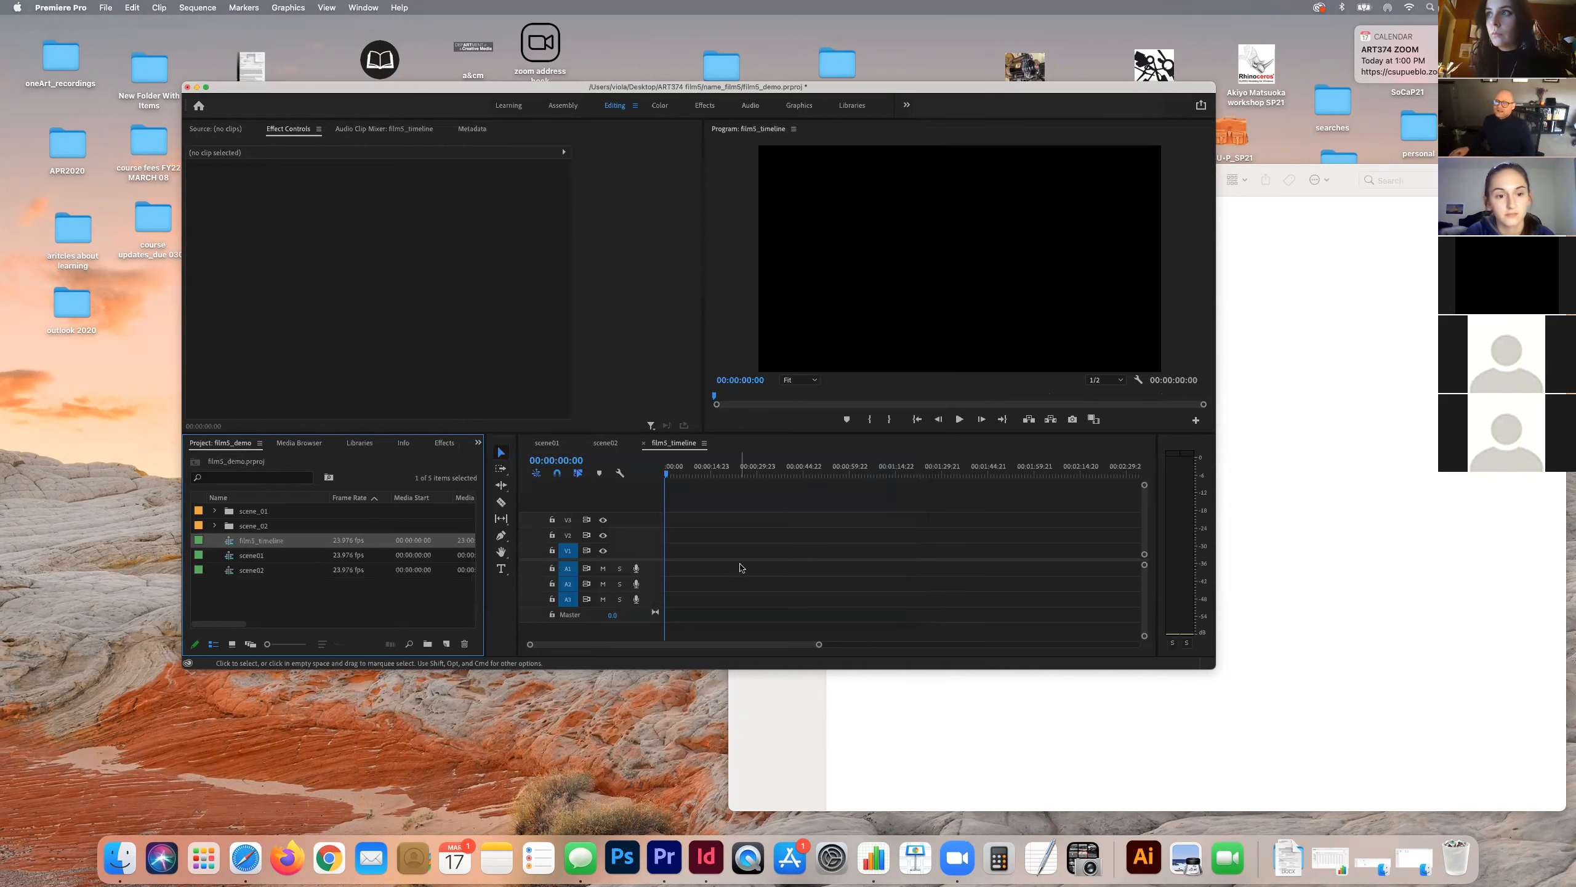
# Step: Nest the scene01 sequence at the start of tracks V1 and A1 in film5_timeline, preview it, and select the nested clip
pyautogui.click(215, 511)
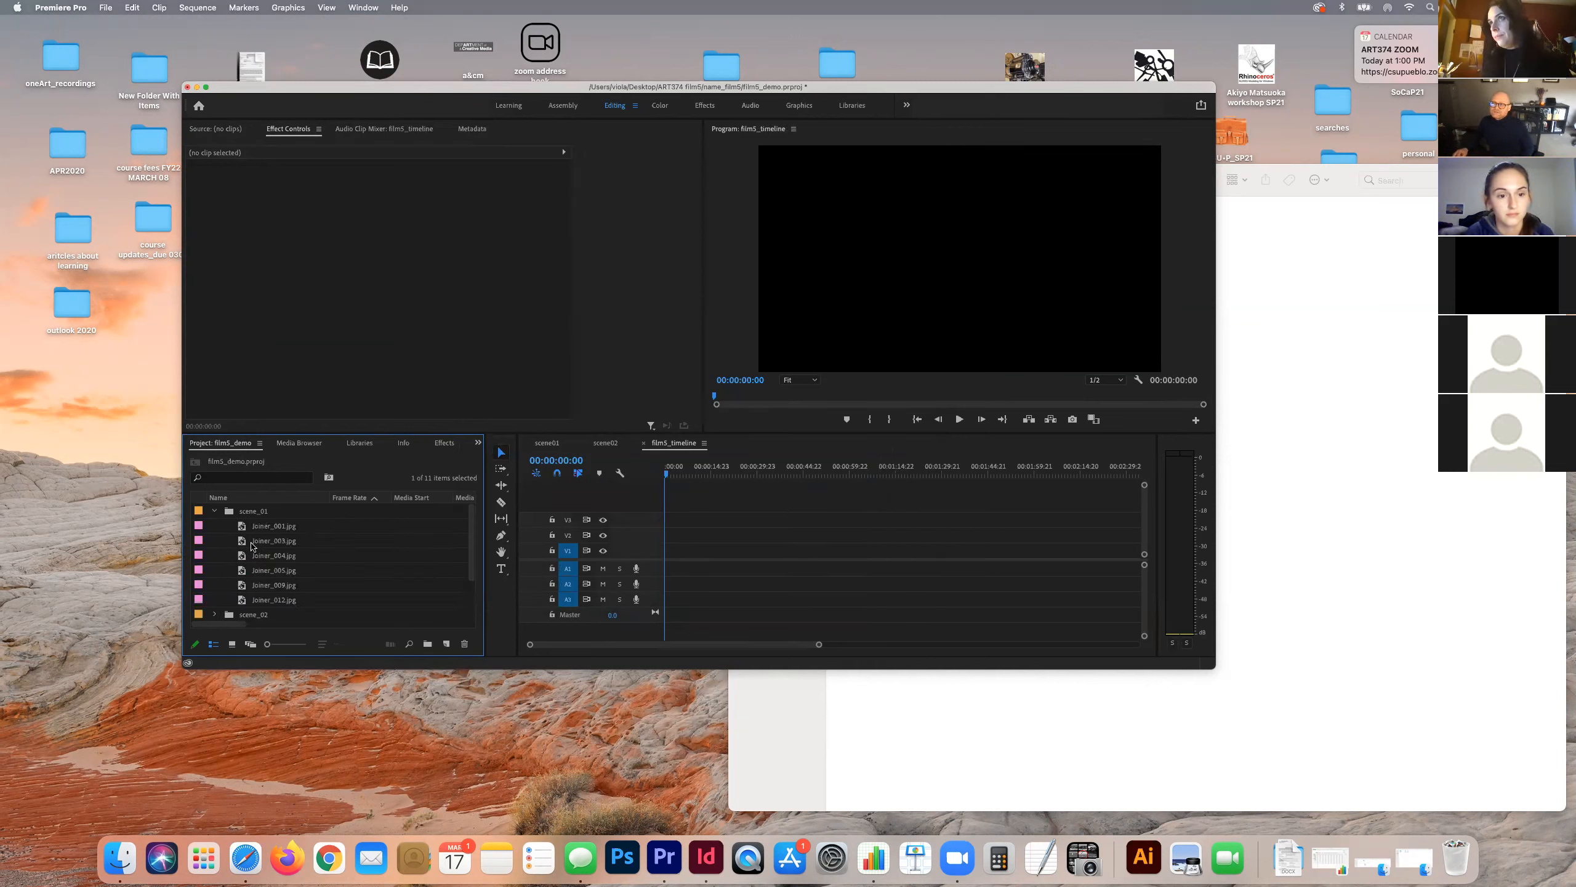
pyautogui.click(215, 511)
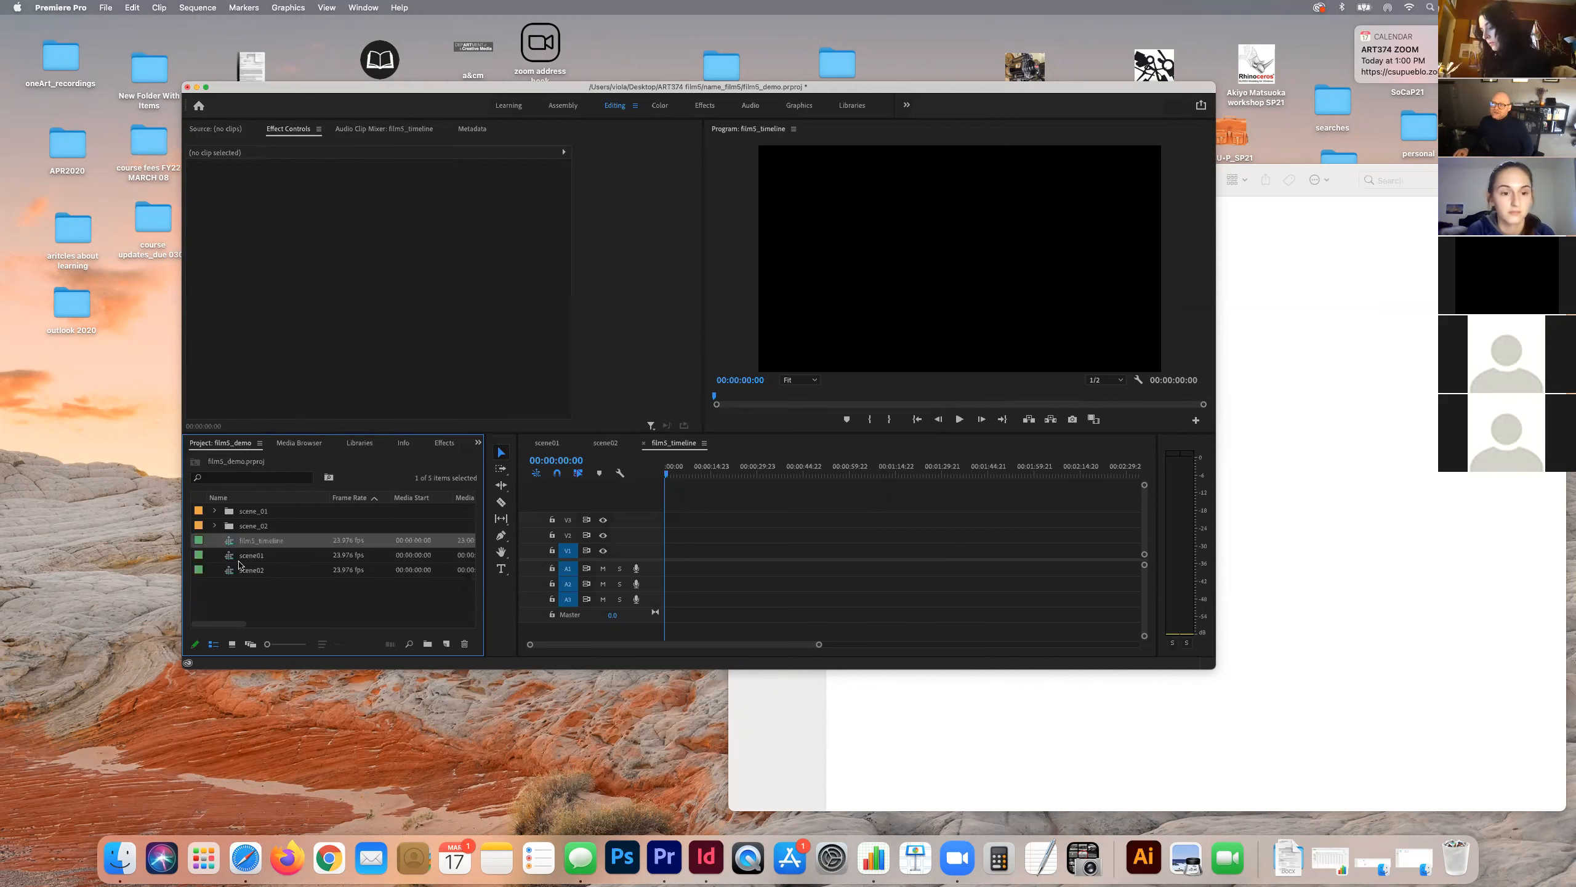
pyautogui.moveTo(227, 564)
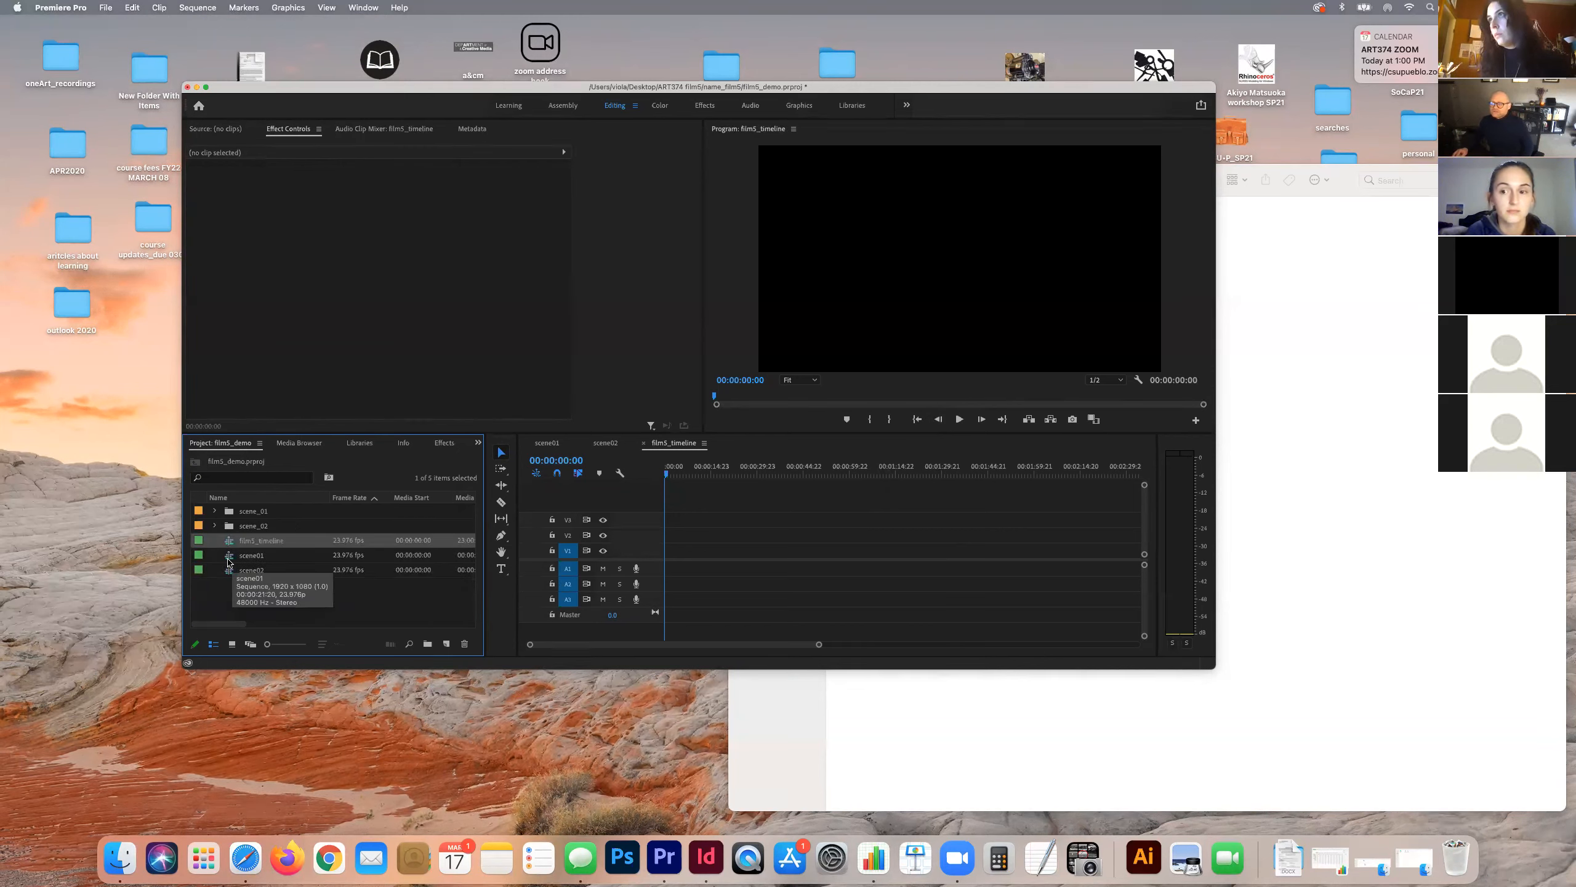
pyautogui.moveTo(228, 562); pyautogui.dragTo(658, 556)
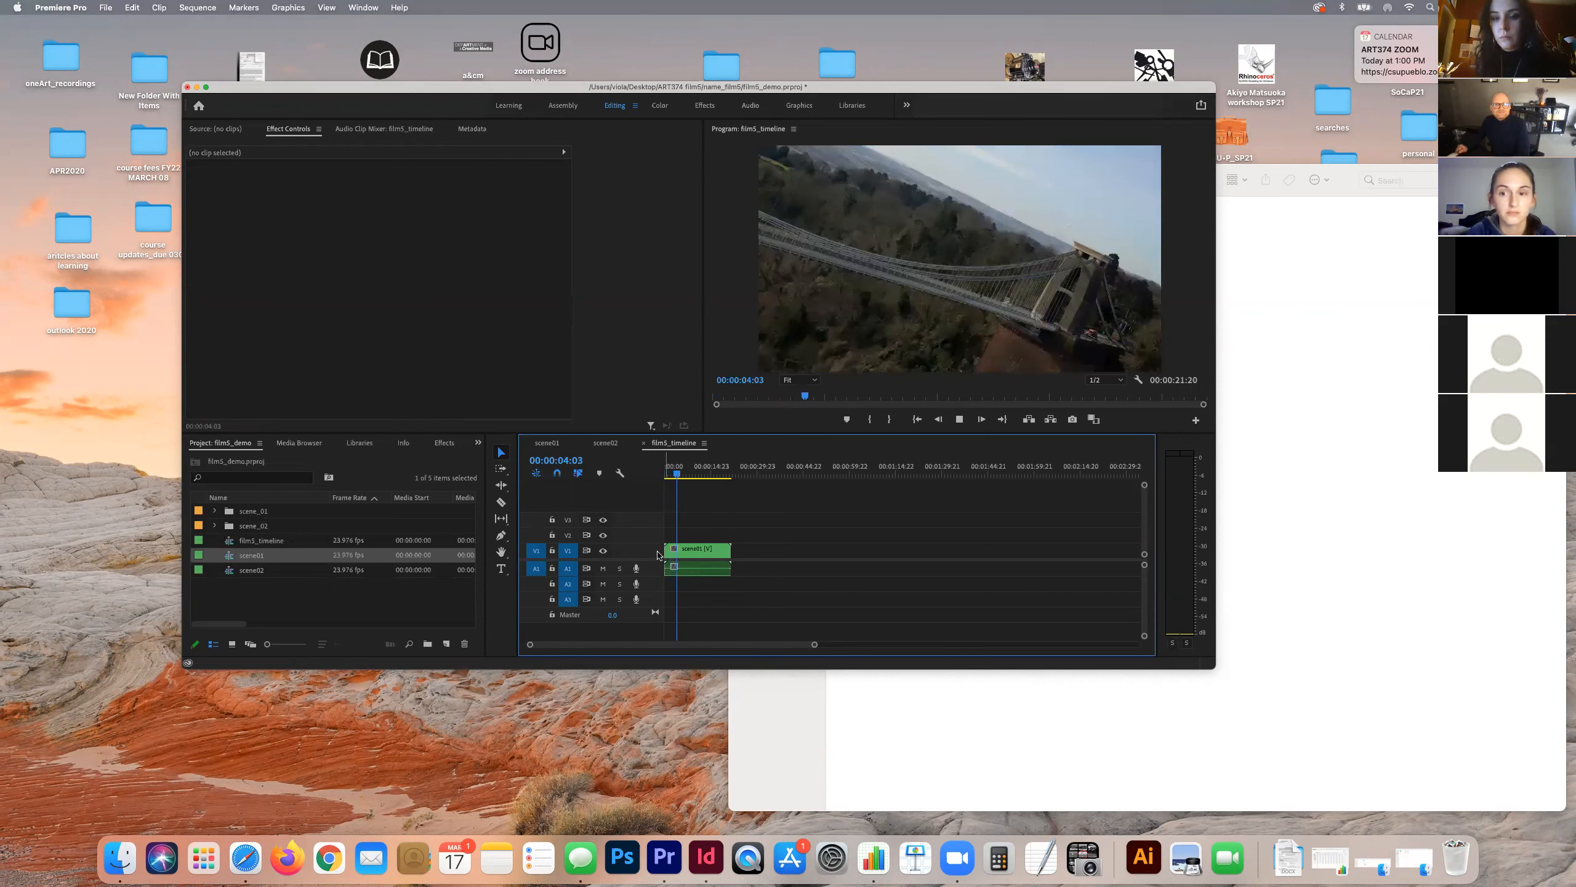
pyautogui.press('space')
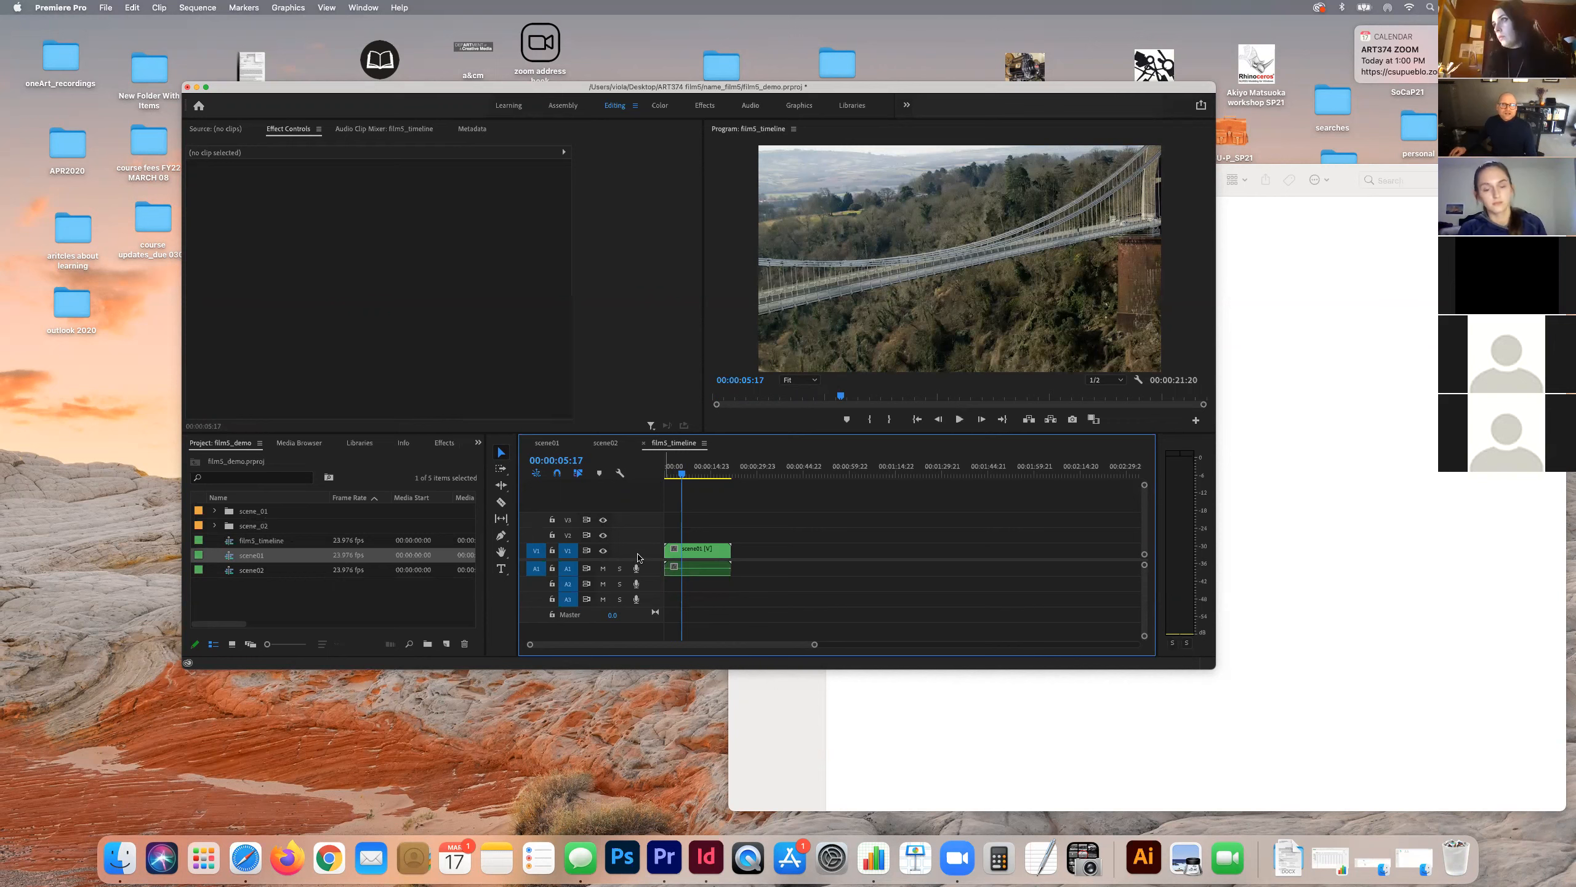
pyautogui.click(695, 551)
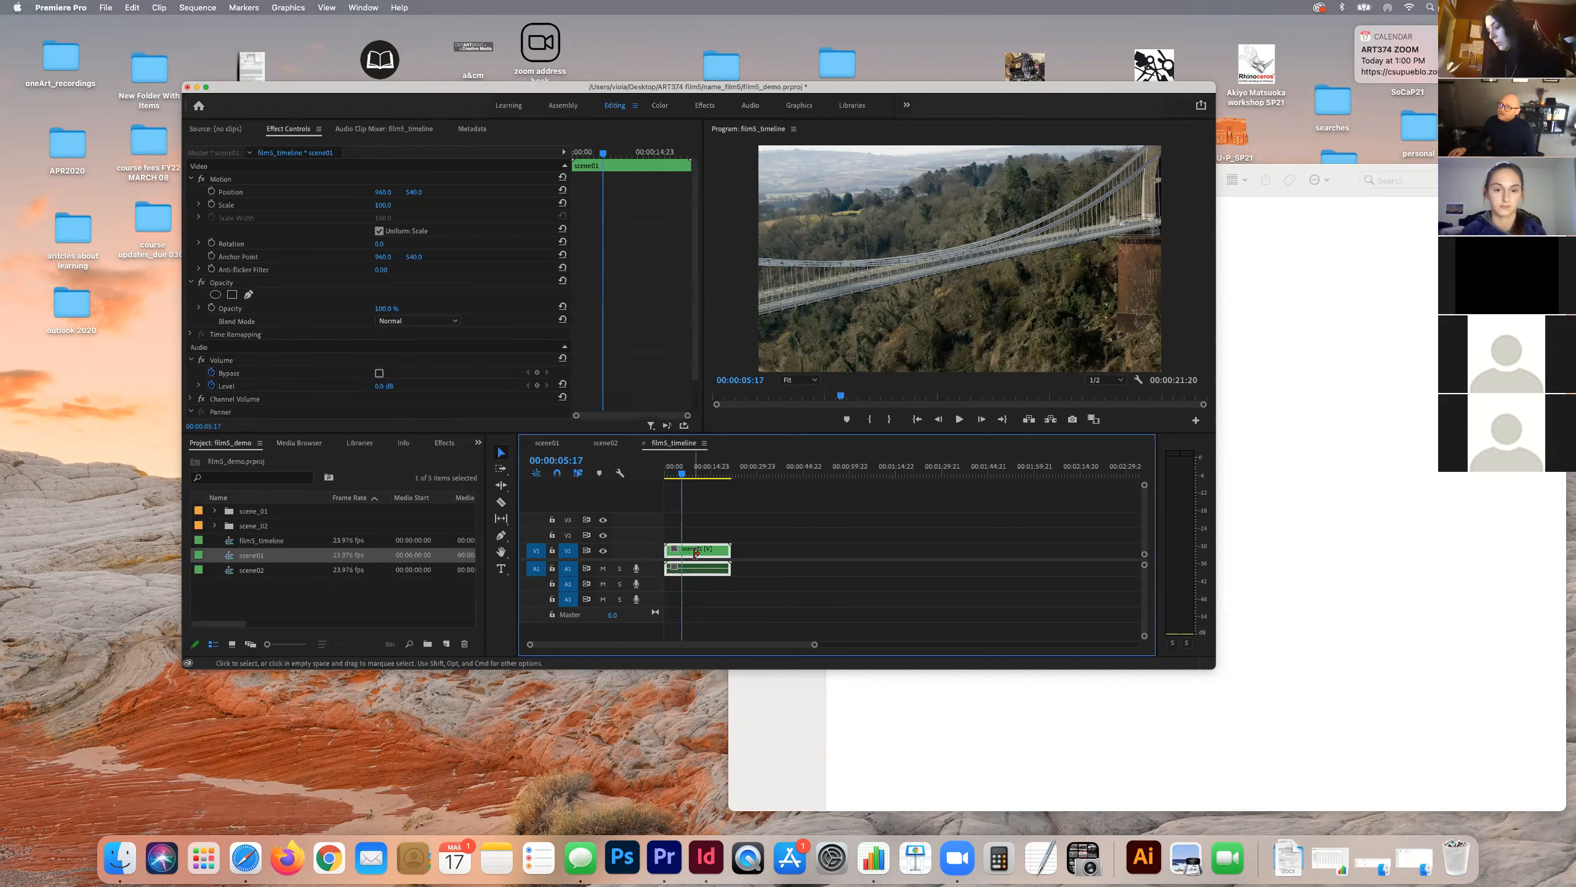
# Step: Open the nested scene01 sequence, shift Joiner_009, Joiner_012 and the short V2 clip between them earlier, and return to film5_timeline
pyautogui.doubleClick(695, 551)
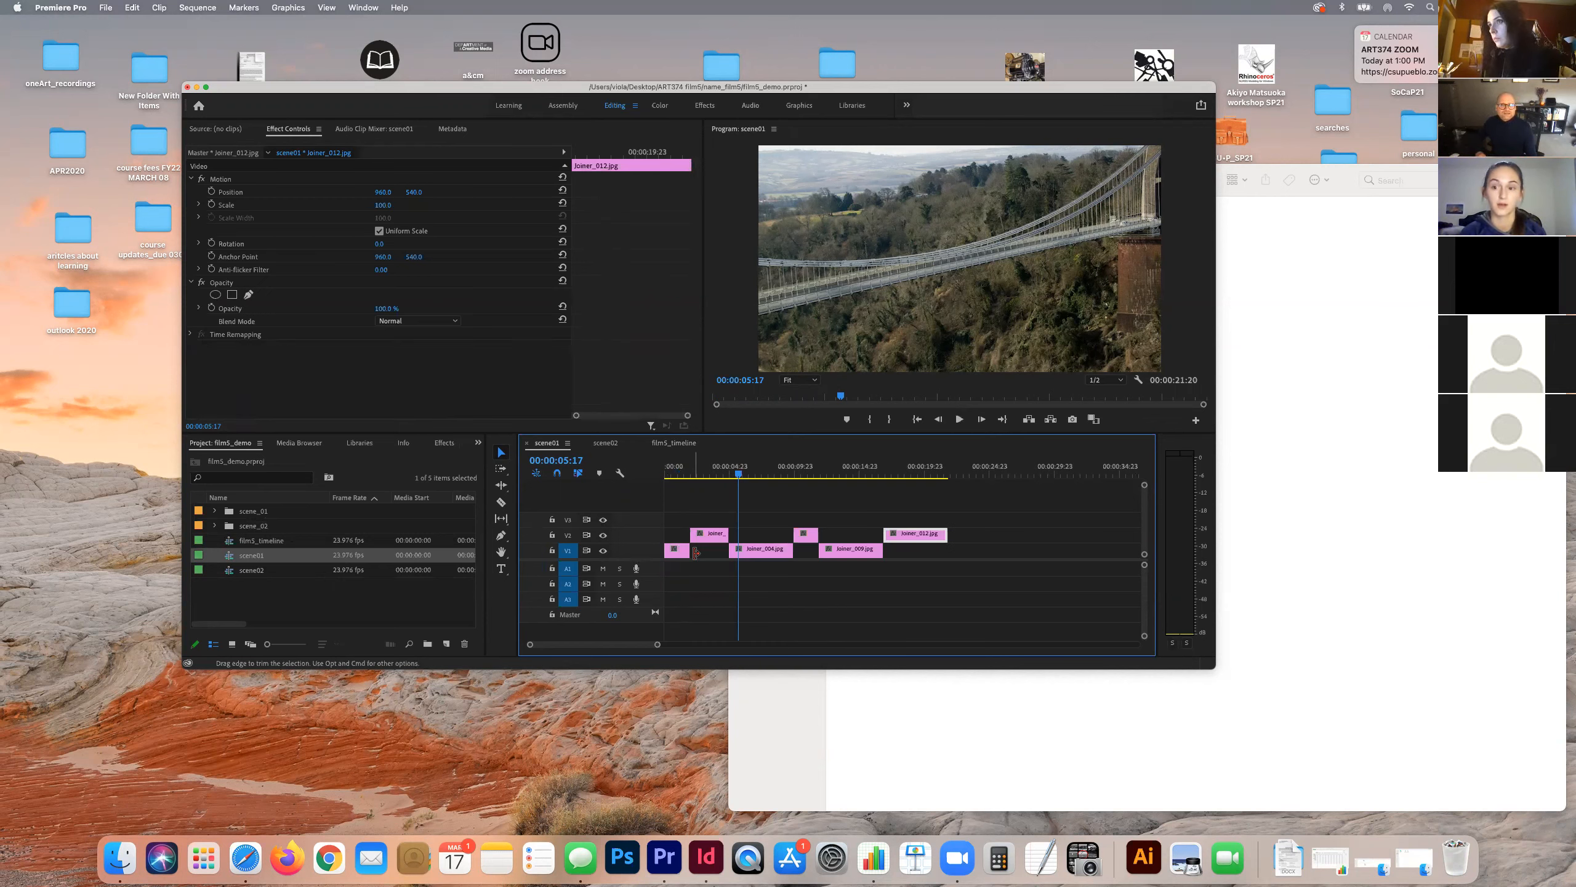
pyautogui.moveTo(809, 538); pyautogui.dragTo(848, 535)
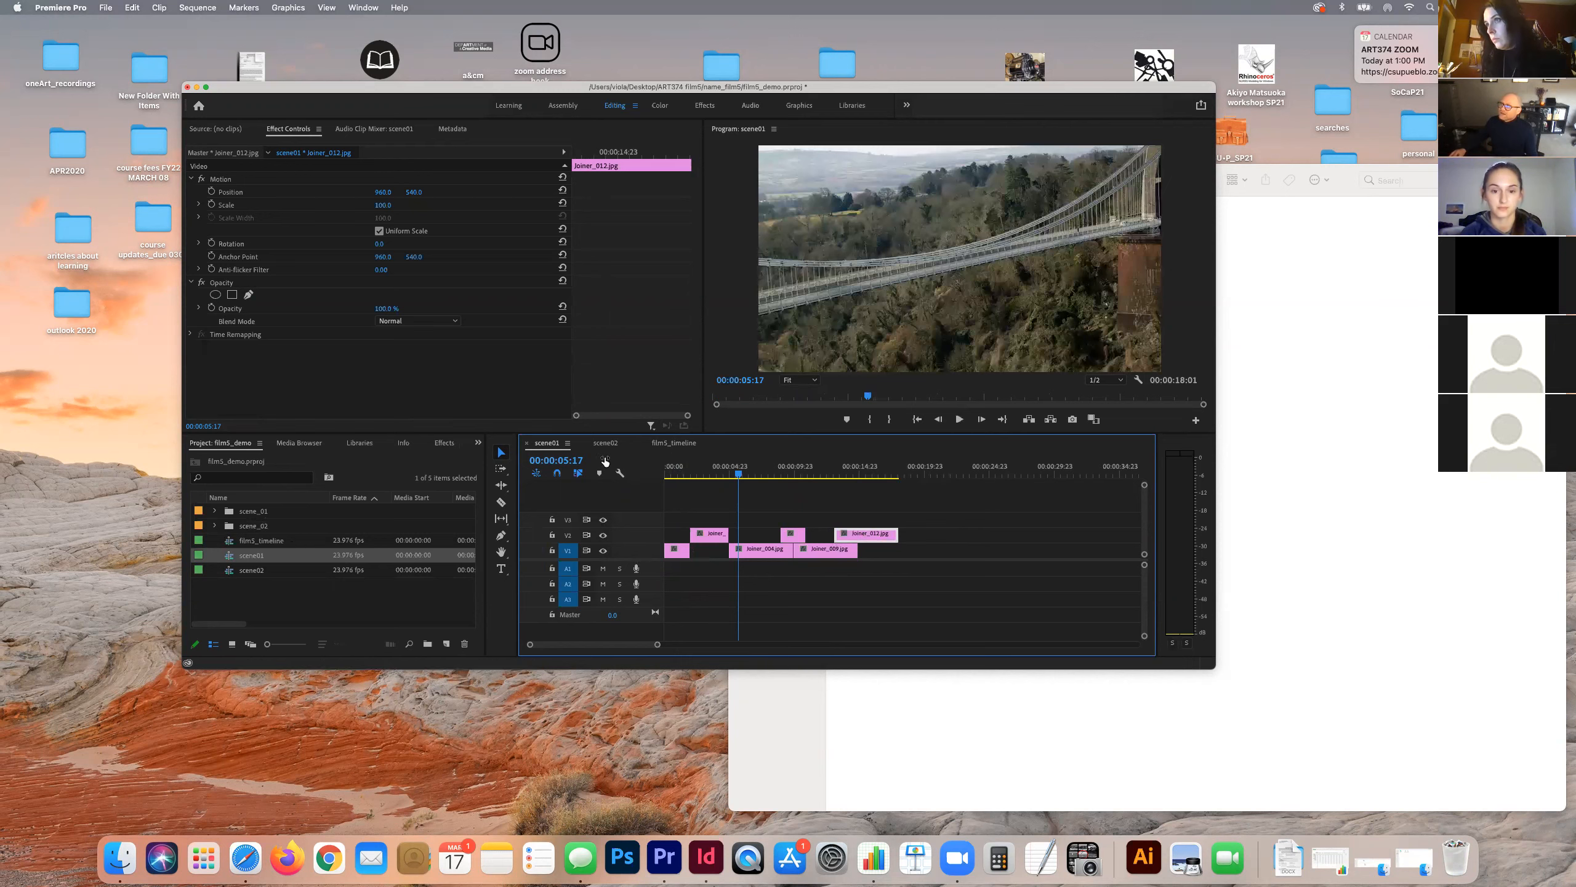
pyautogui.click(669, 445)
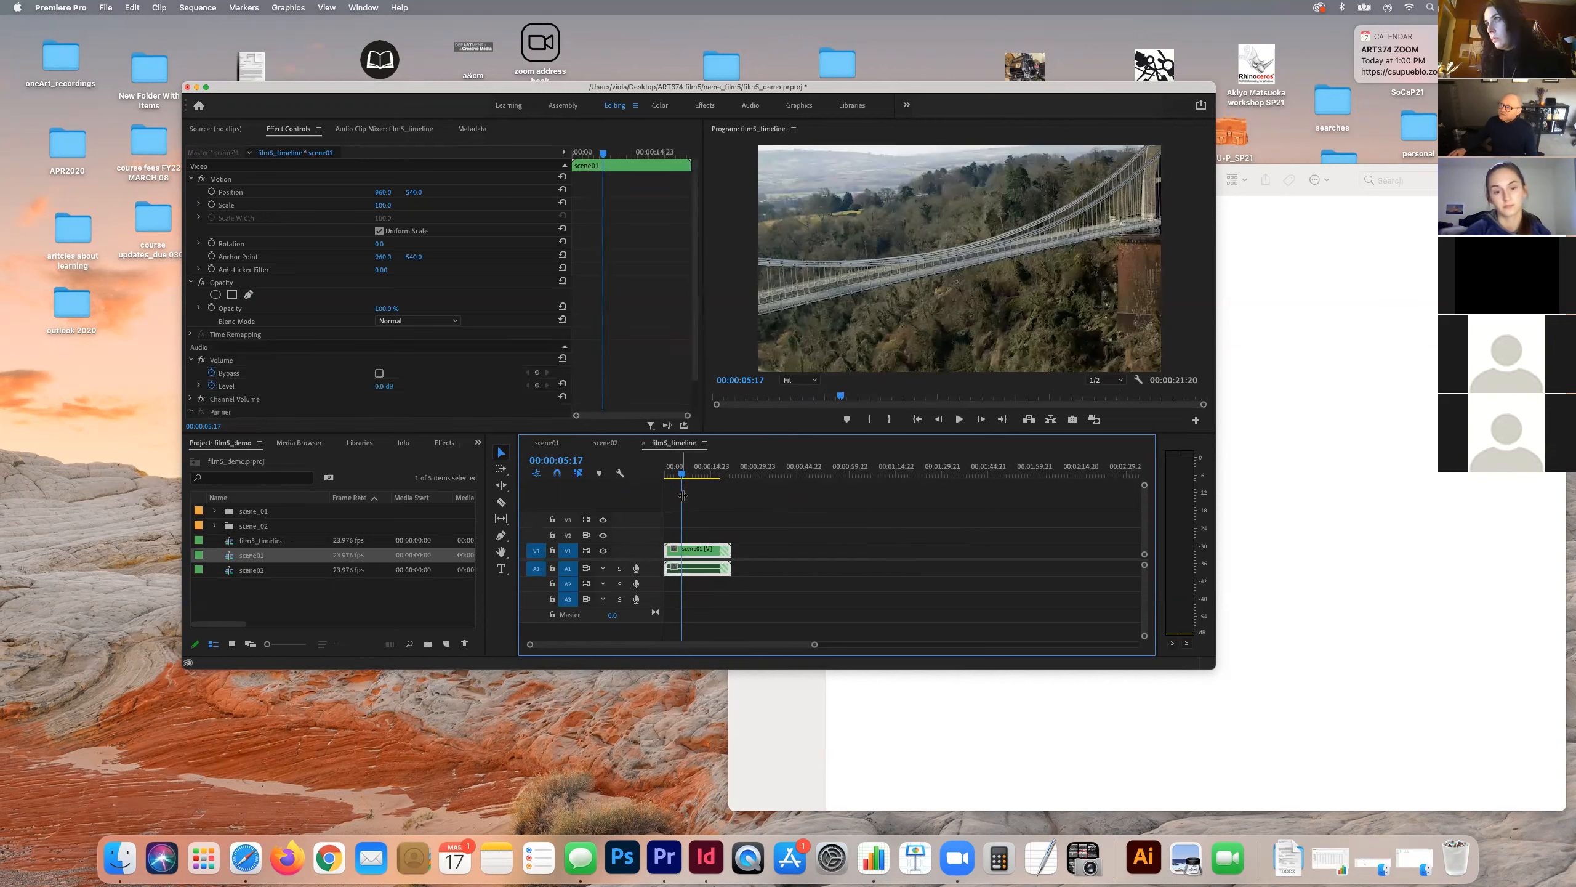
# Step: Trim the end of the nested scene01 clip in film5_timeline to the shortened sequence's length and preview its last part
pyautogui.moveTo(683, 476)
pyautogui.mouseDown()
pyautogui.moveTo(725, 478)
pyautogui.moveTo(703, 478)
pyautogui.mouseUp()
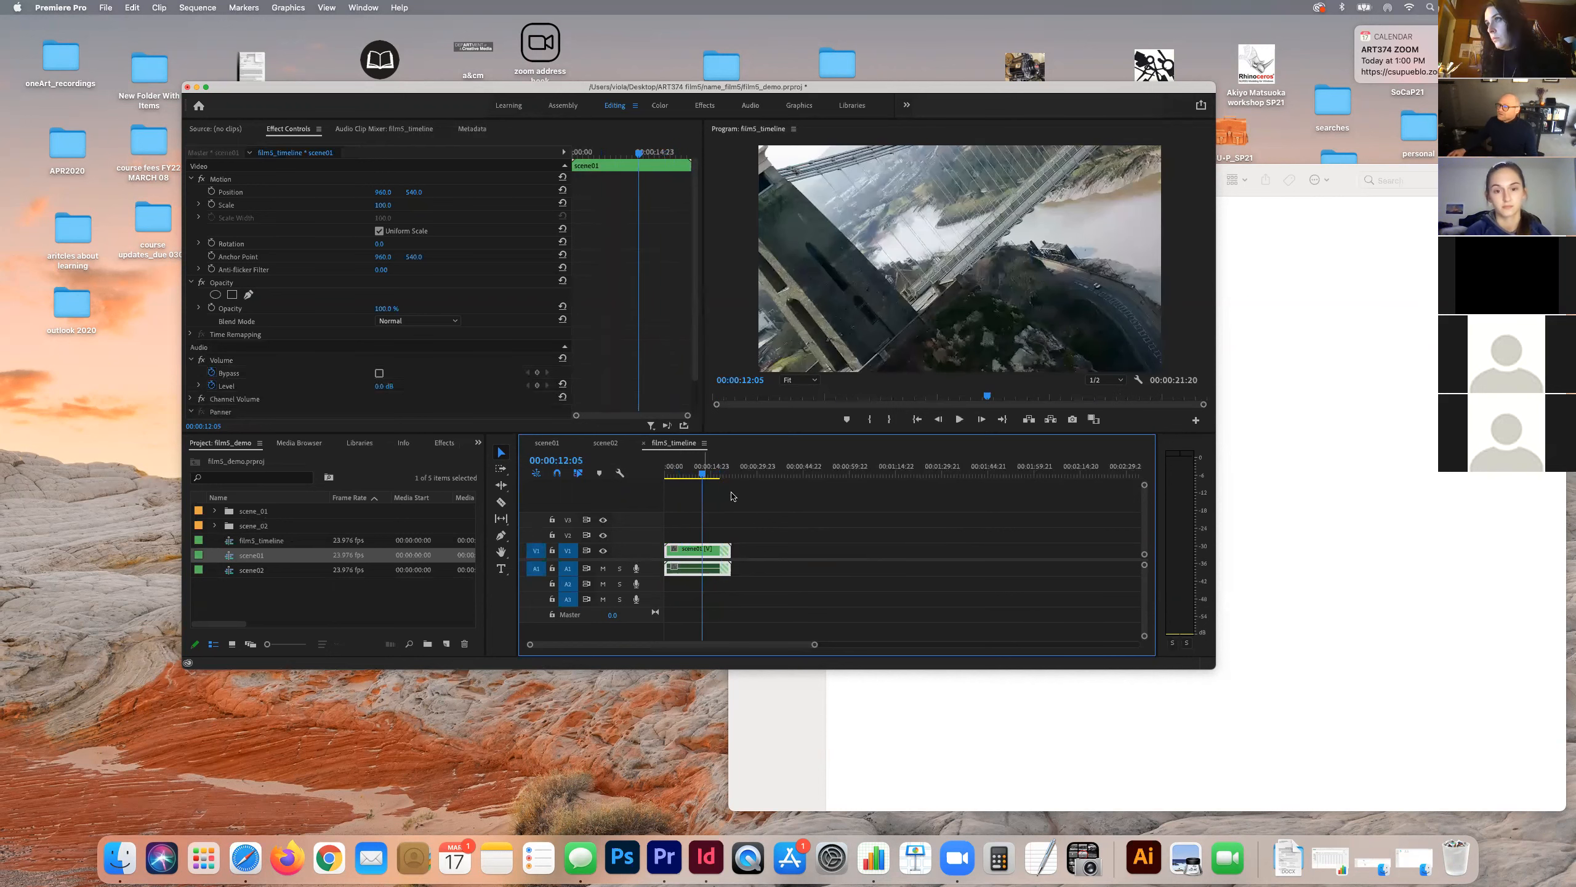
pyautogui.moveTo(734, 548); pyautogui.dragTo(729, 551)
pyautogui.press('space')
pyautogui.press('space')
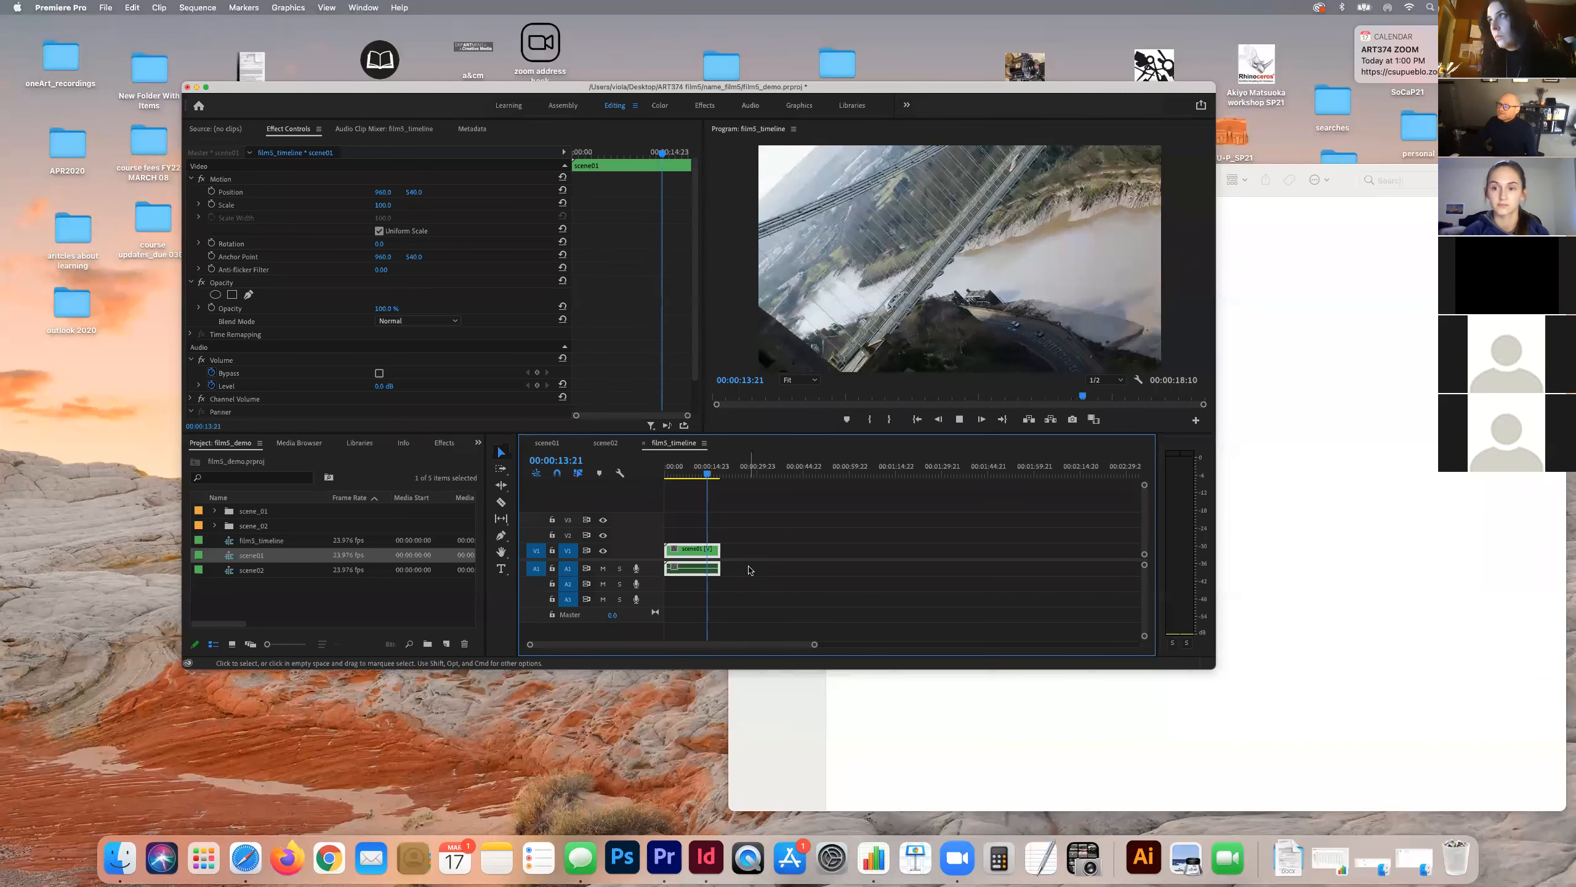
pyautogui.hscroll(2, 749, 570)
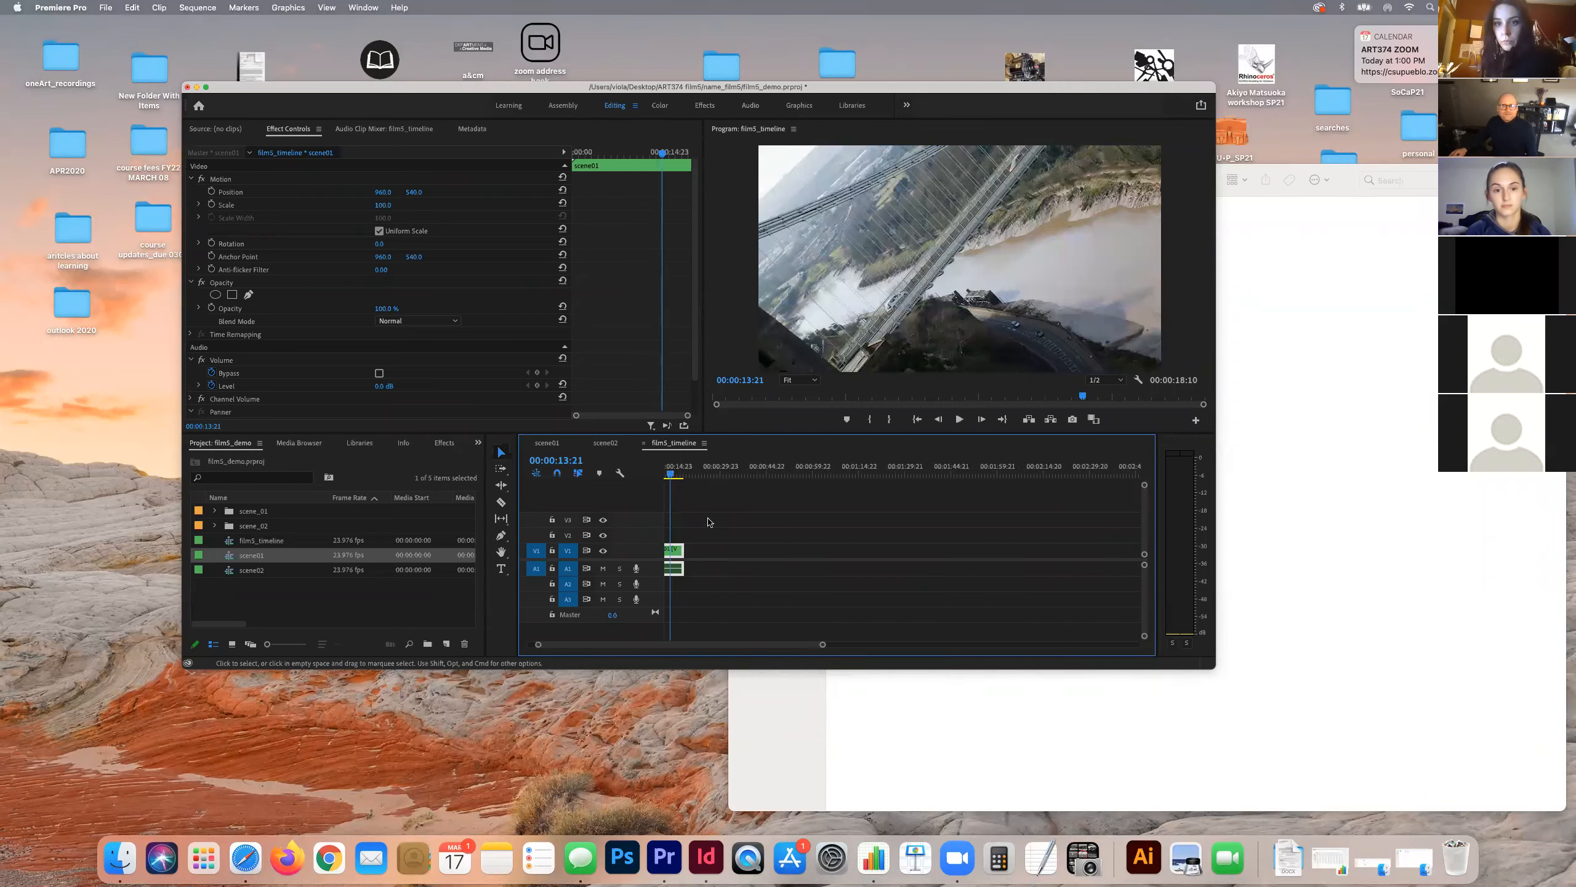
pyautogui.hscroll(-2, 682, 493)
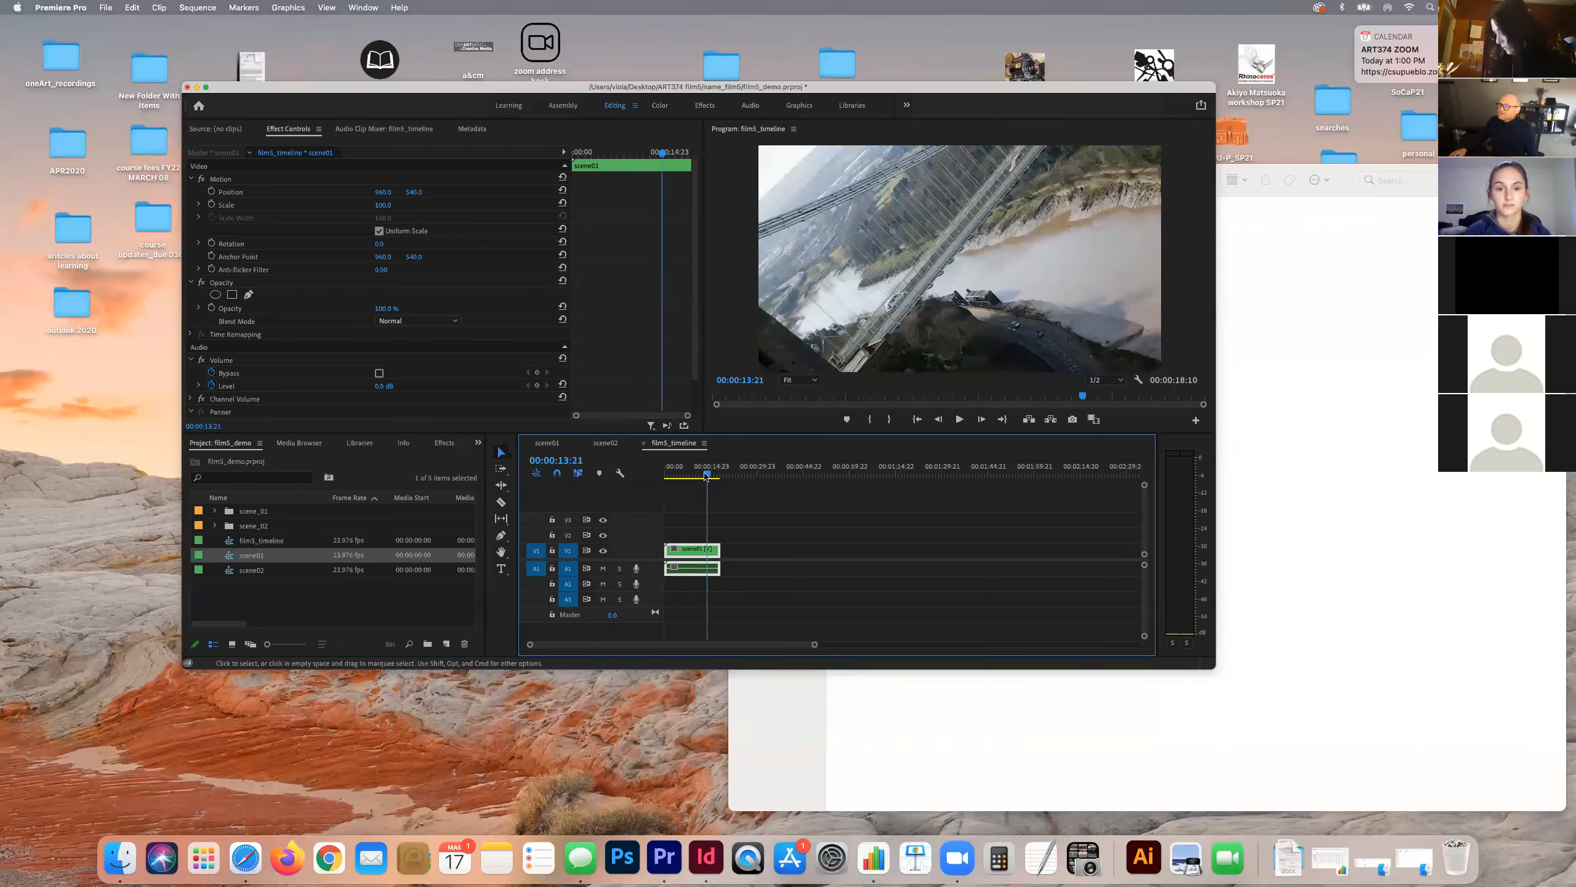
pyautogui.moveTo(697, 479)
pyautogui.mouseDown()
pyautogui.moveTo(679, 478)
pyautogui.moveTo(698, 478)
pyautogui.mouseUp()
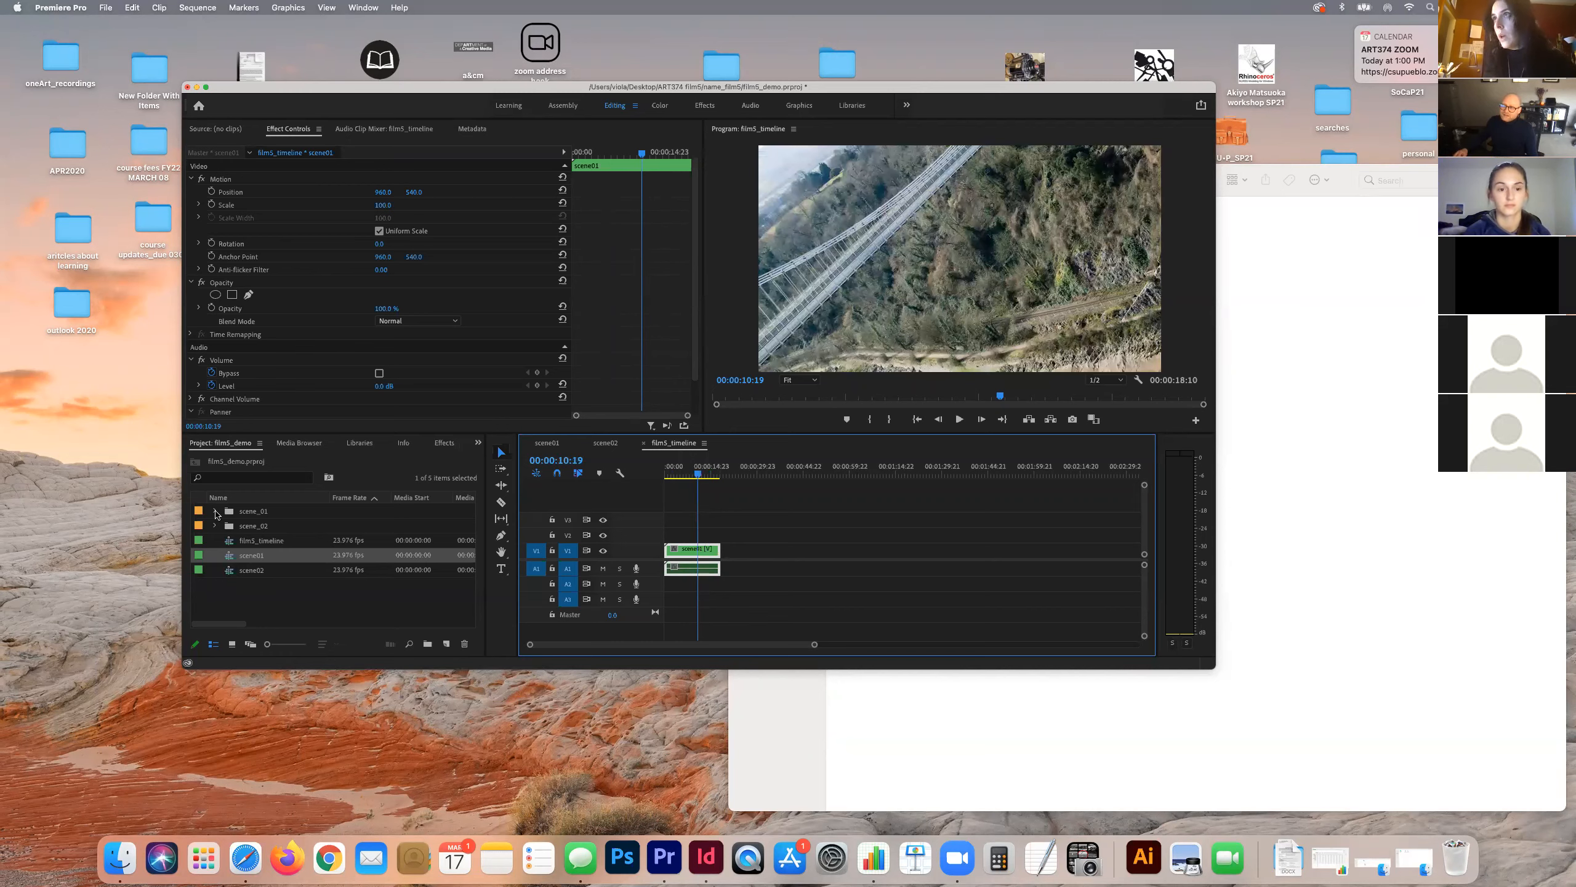
# Step: Nest the scene02 sequence on V1 and A1 directly after scene01, play across the join, and keep the two clips butted together
pyautogui.moveTo(235, 570); pyautogui.dragTo(727, 545)
pyautogui.press('space')
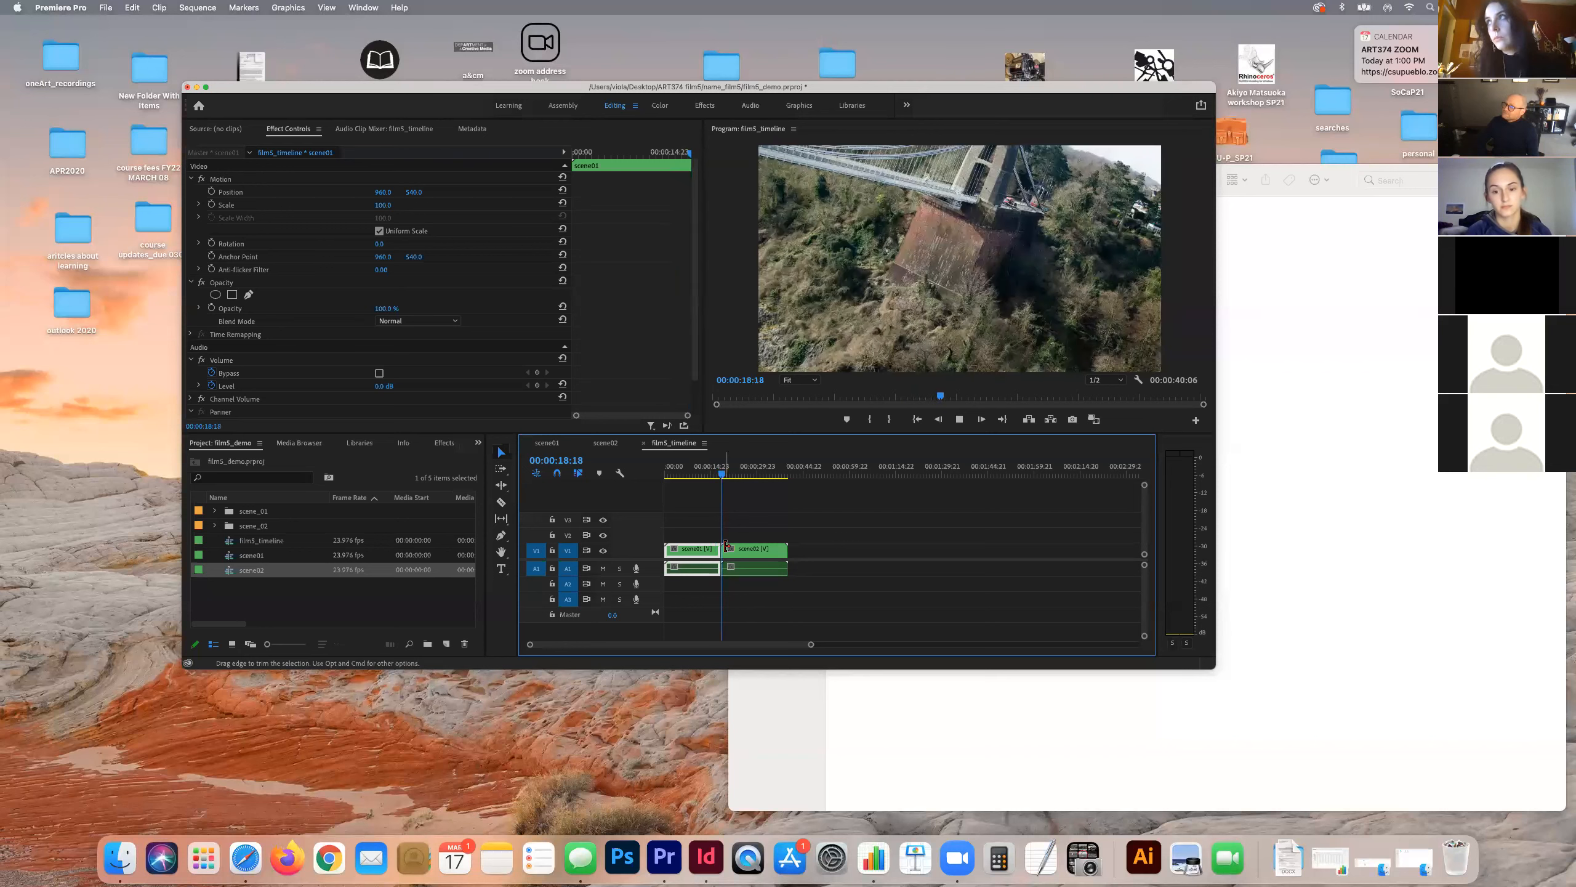
pyautogui.press('space')
pyautogui.moveTo(751, 552)
pyautogui.mouseDown()
pyautogui.moveTo(713, 544)
pyautogui.moveTo(773, 548)
pyautogui.mouseUp()
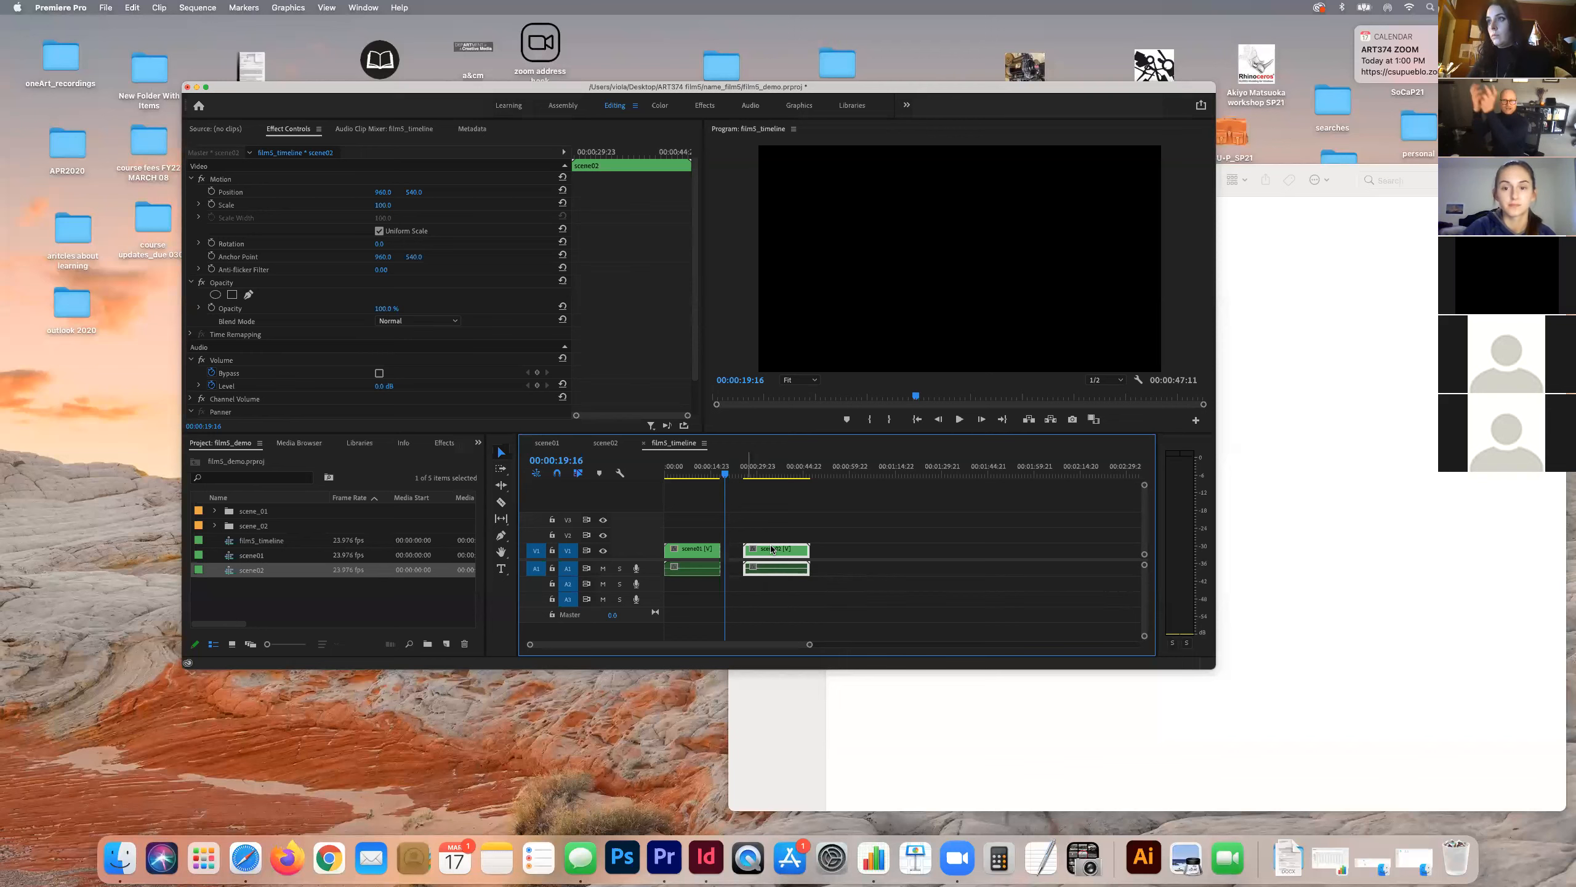
pyautogui.moveTo(772, 548); pyautogui.dragTo(751, 549)
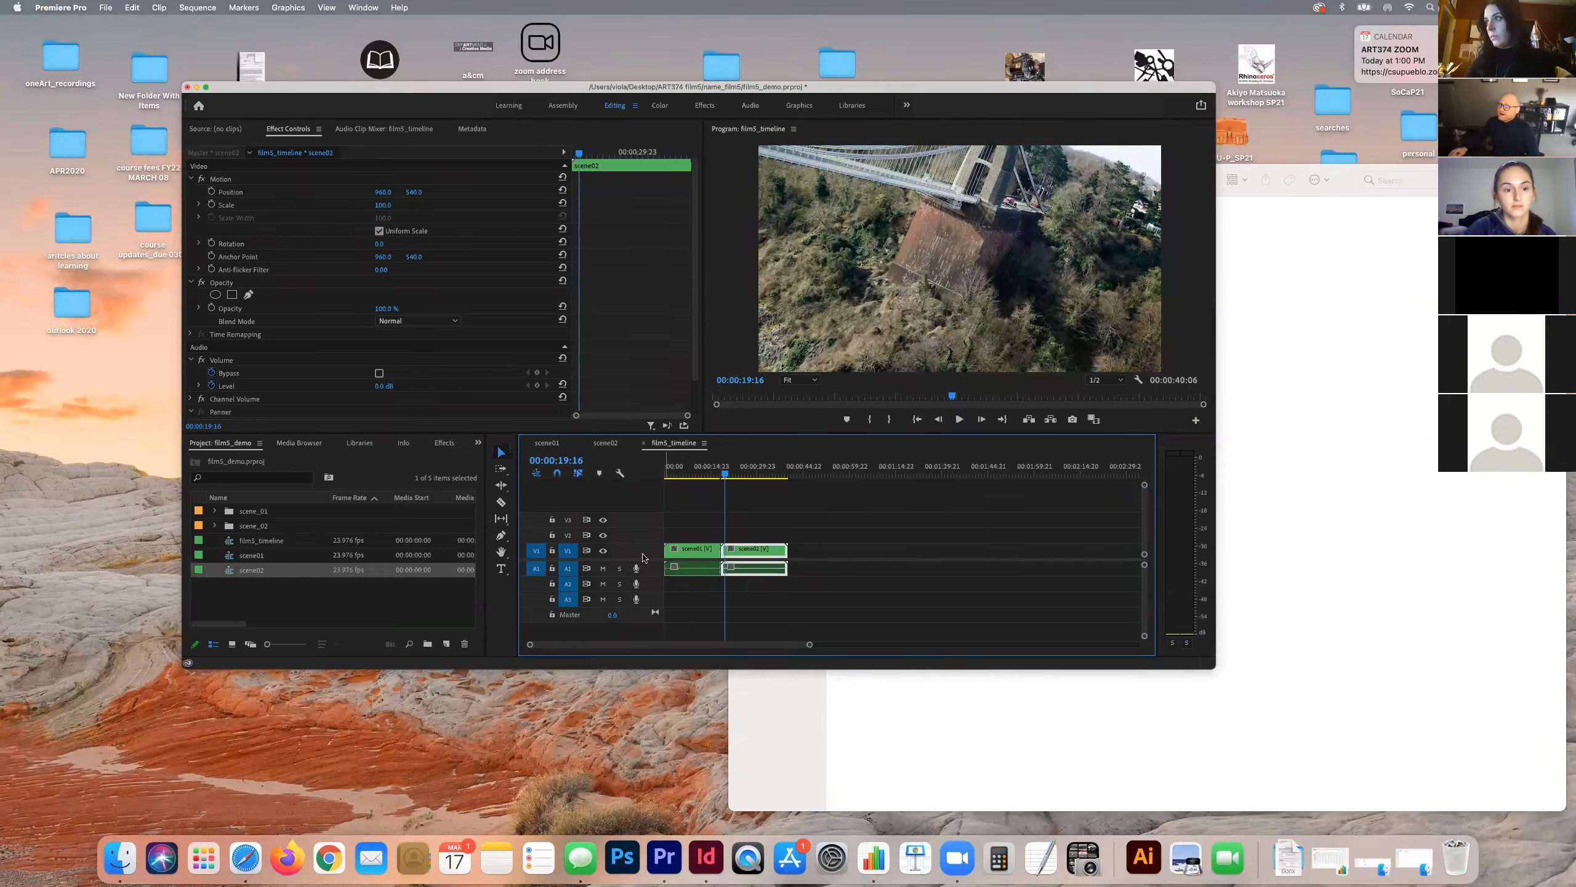
# Step: Lock video track V1 and delete the audio clips of both nested scenes from A1
pyautogui.click(553, 551)
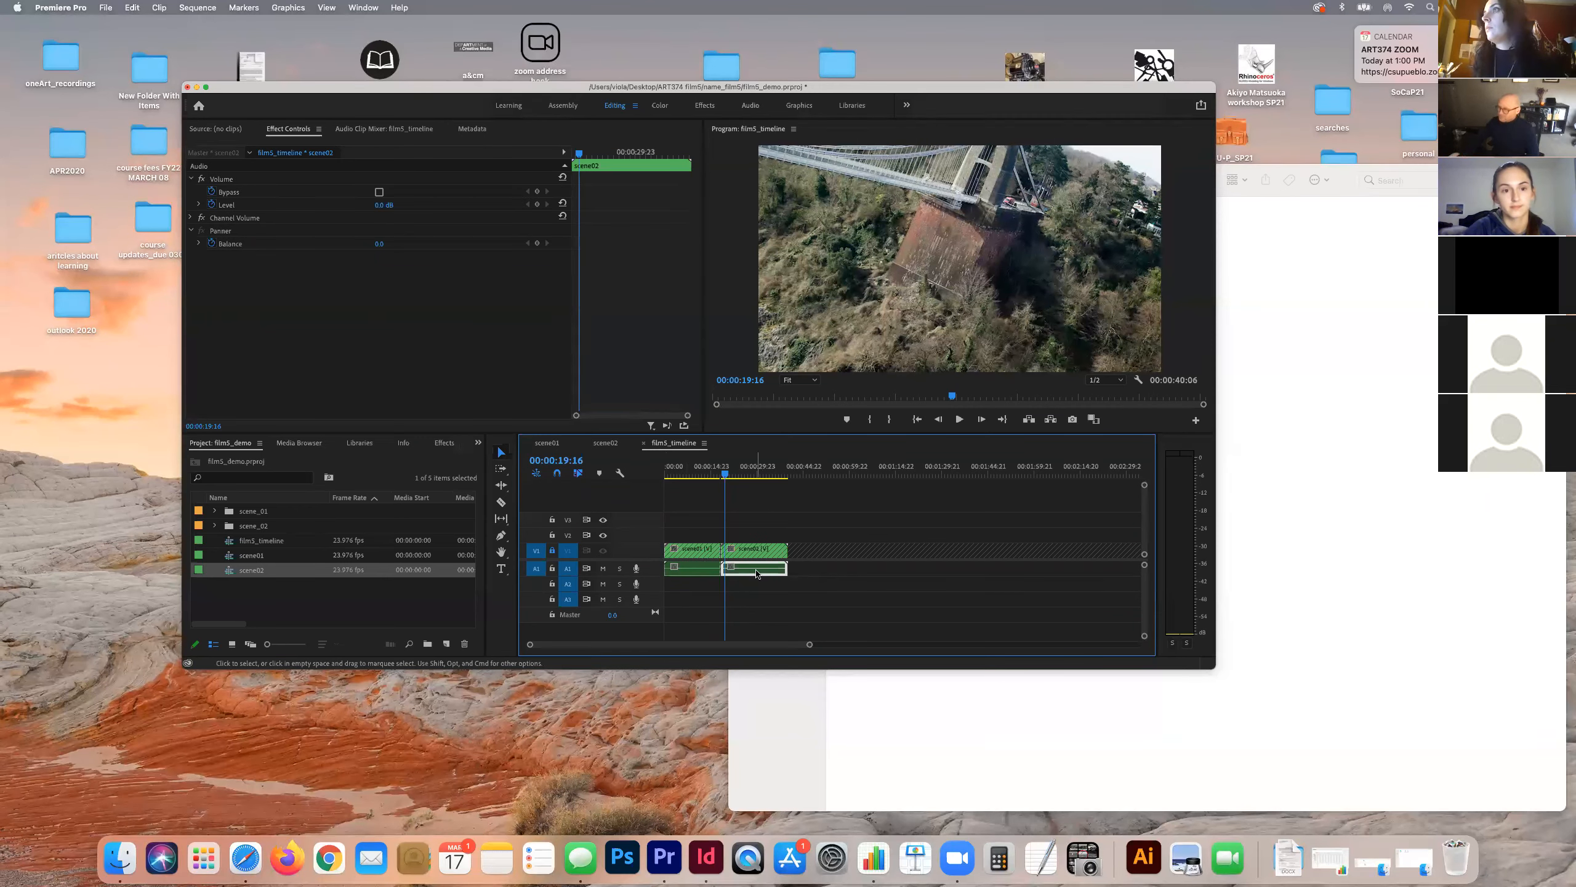
pyautogui.click(699, 575)
pyautogui.press('Delete')
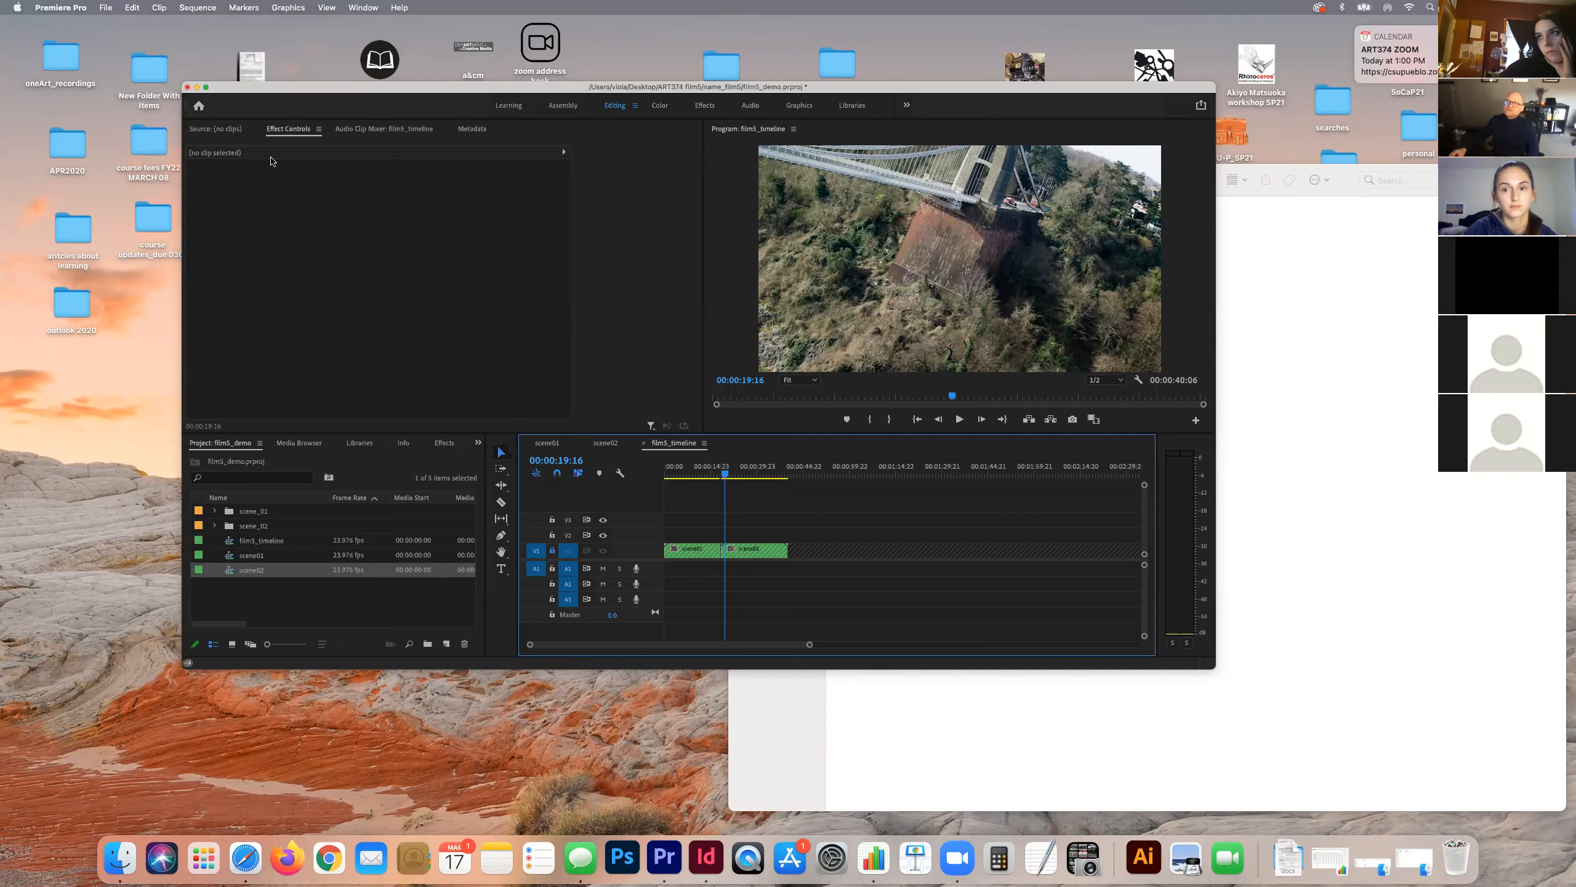
# Step: Create an adjustment layer in the project at 1920 × 1080, 23.976 fps, with square pixels
pyautogui.click(105, 7)
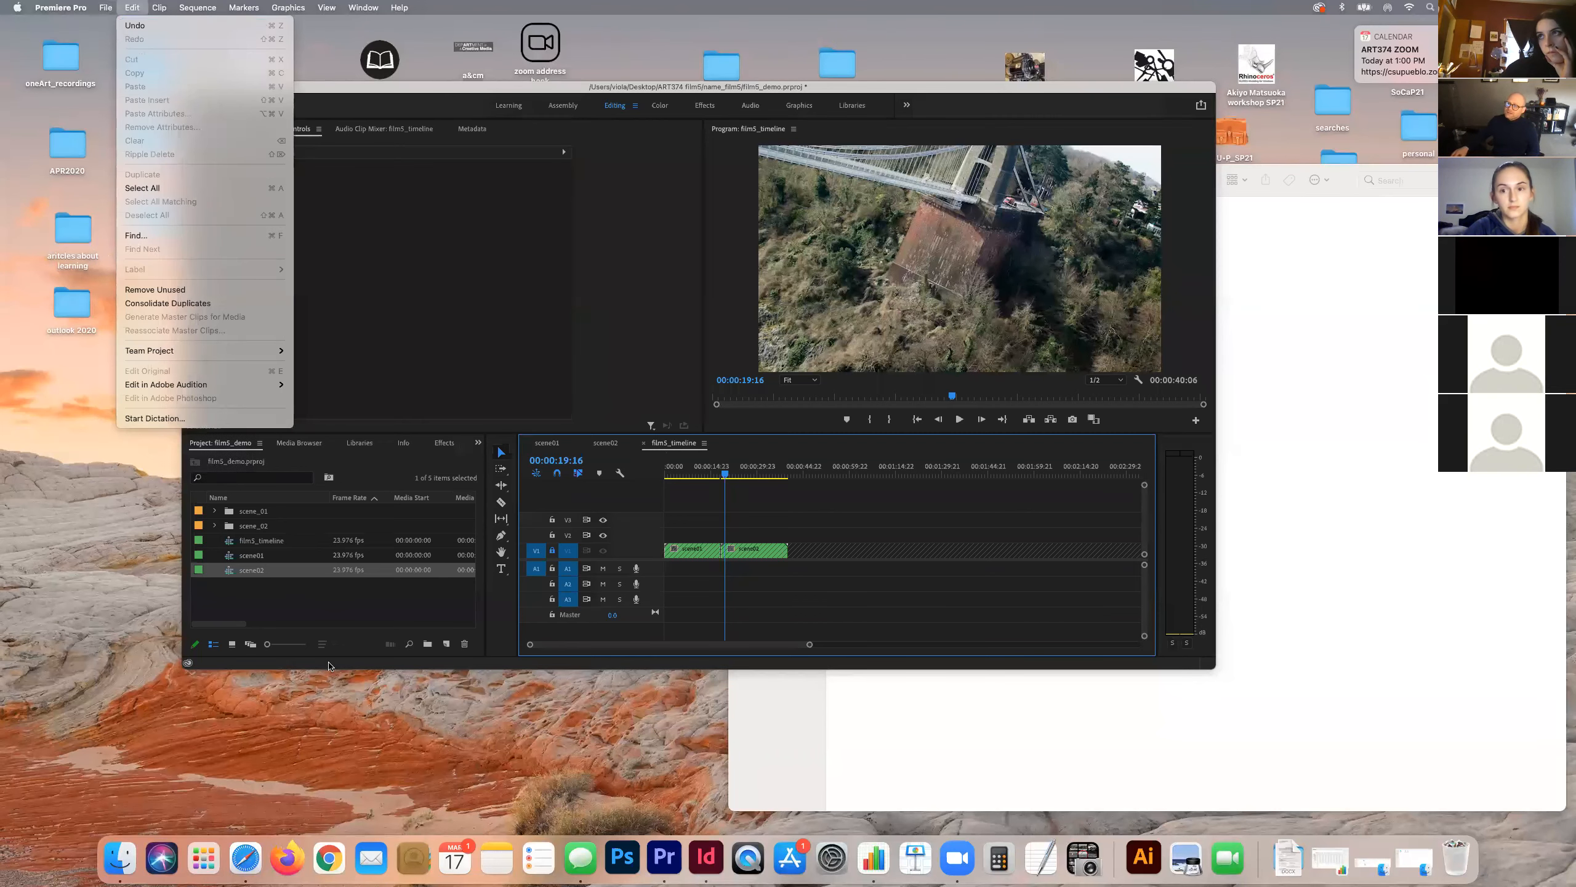
pyautogui.click(291, 579)
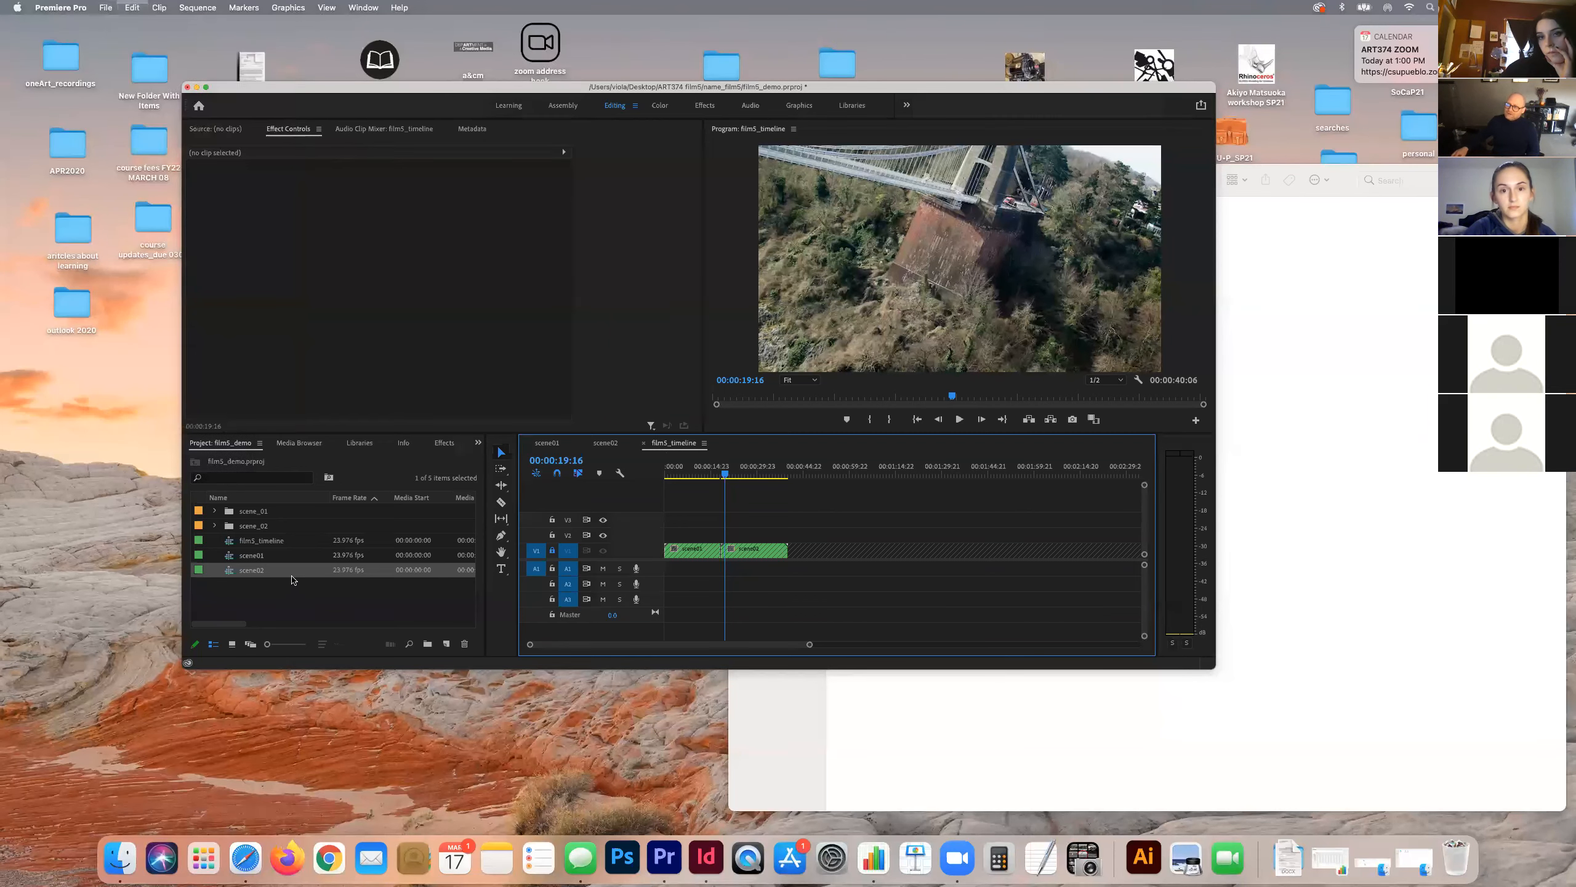
pyautogui.click(257, 589)
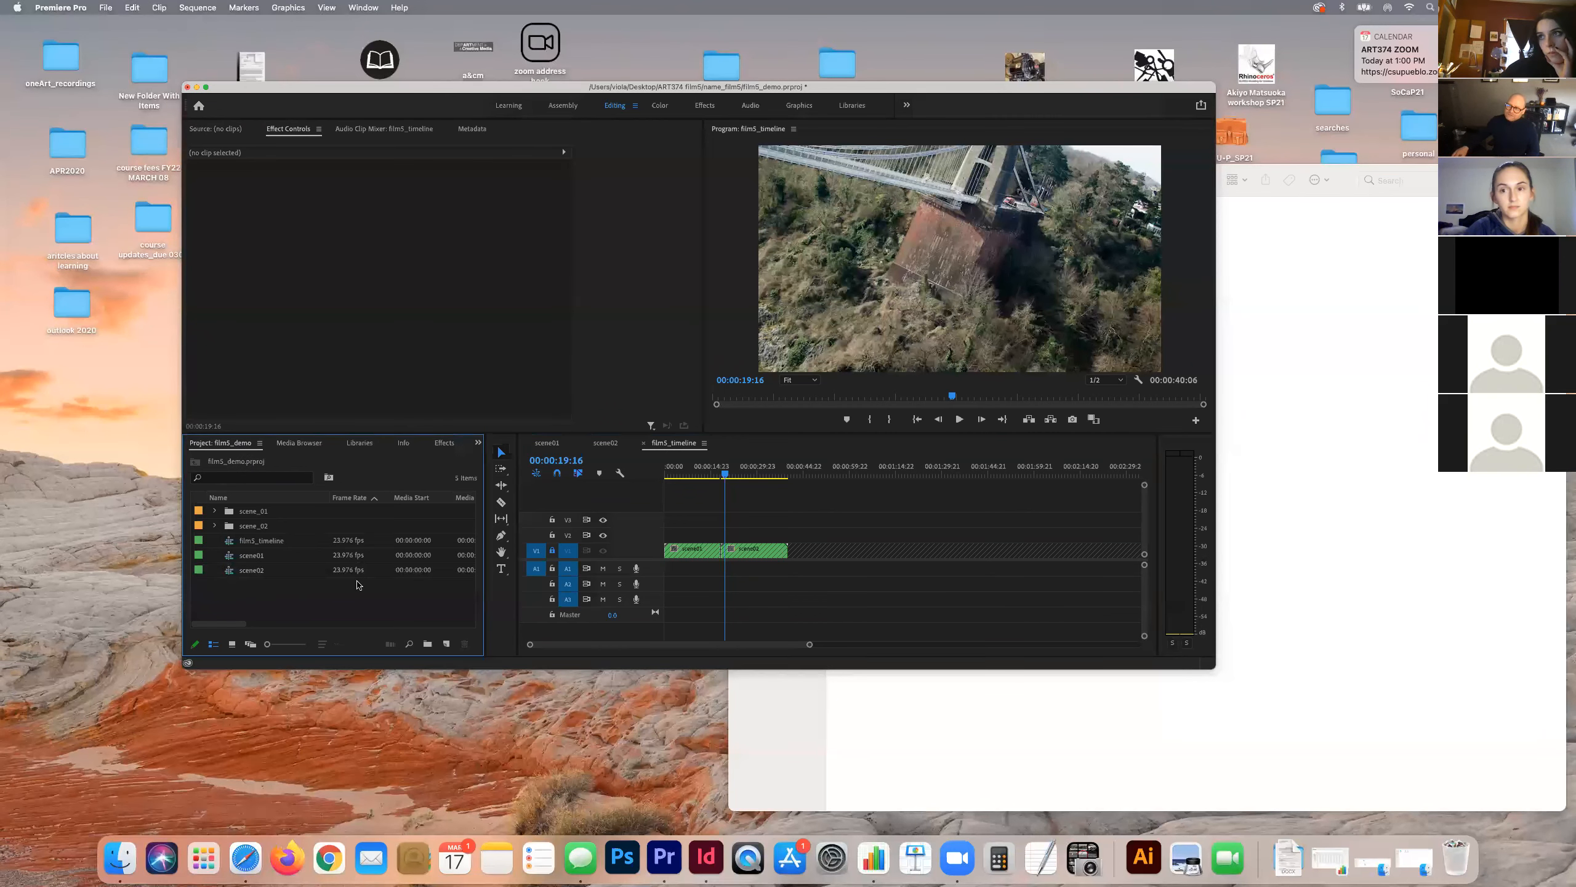
pyautogui.click(103, 7)
pyautogui.moveTo(108, 27)
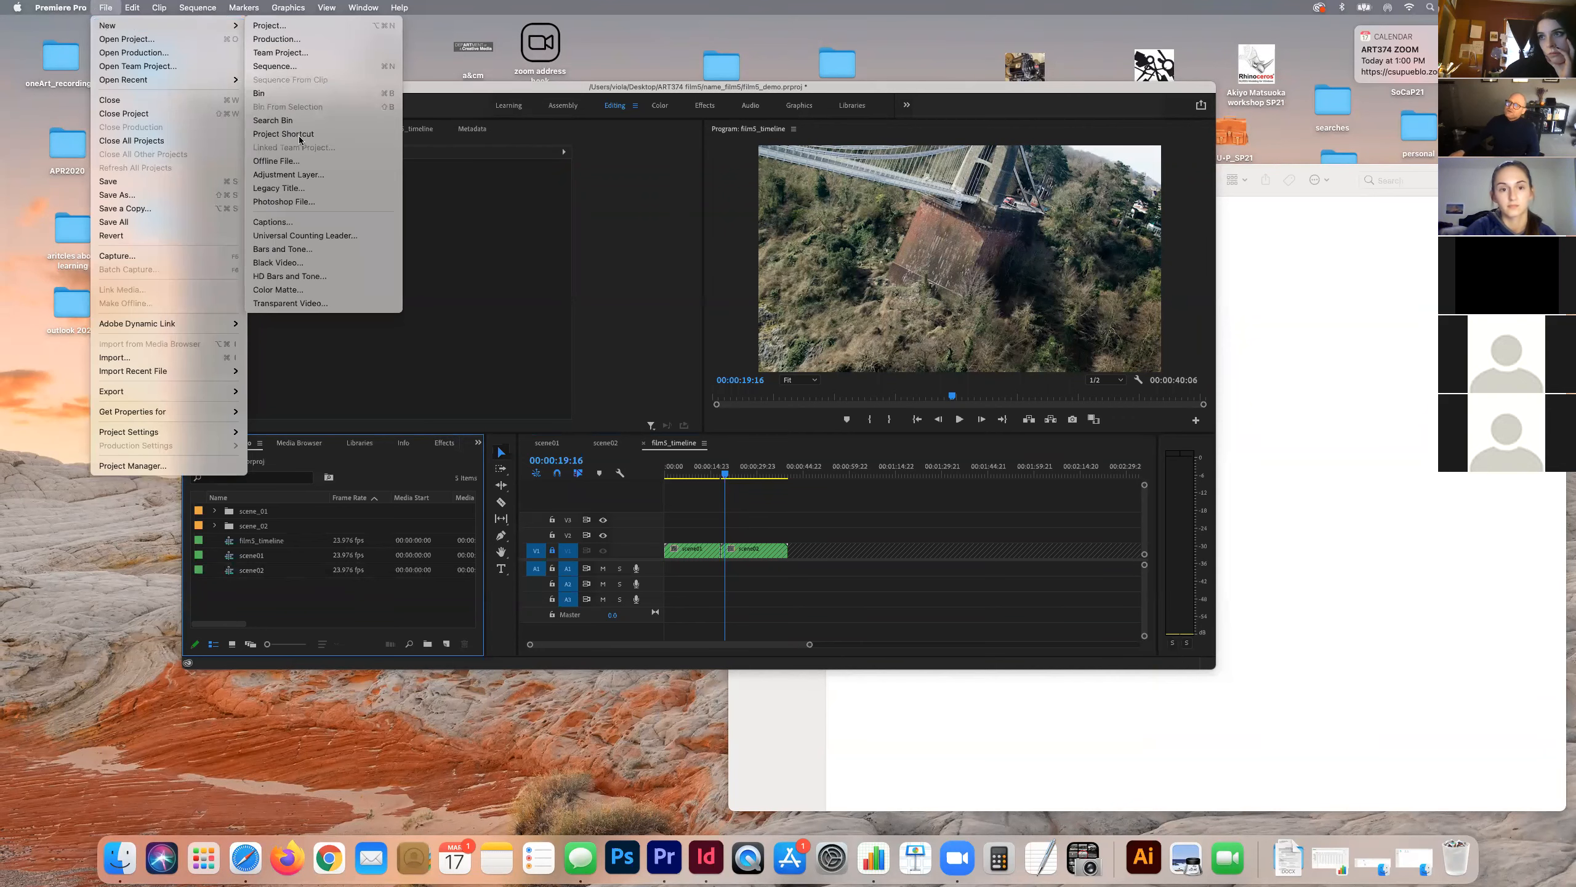
pyautogui.click(297, 176)
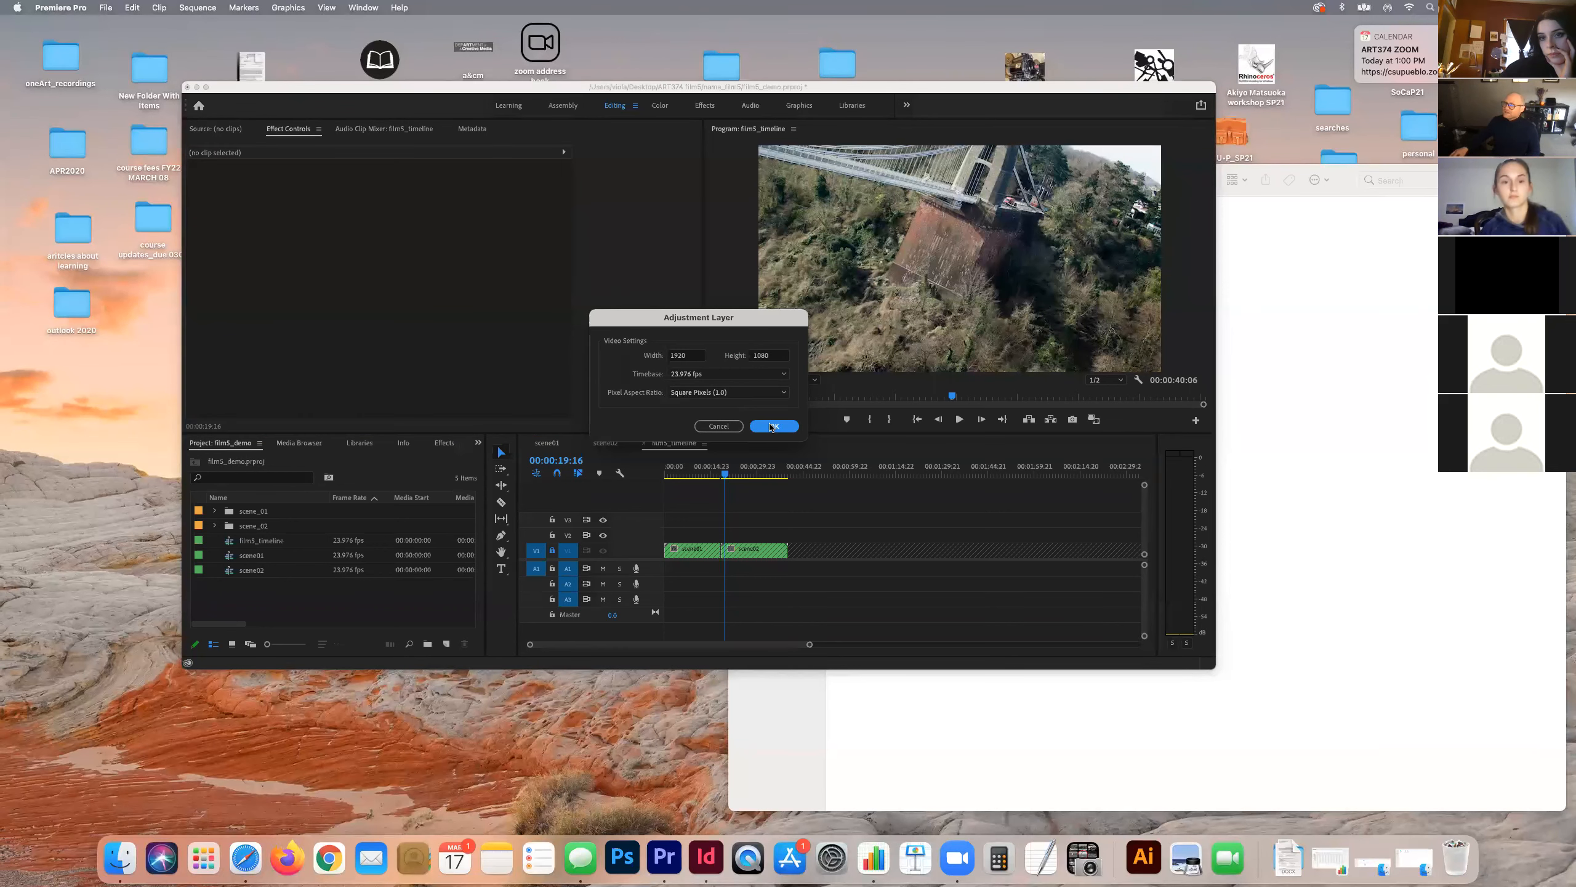
pyautogui.click(773, 426)
# Step: Place the adjustment layer on V3 spanning both nested scenes and show its effect settings
pyautogui.moveTo(198, 511); pyautogui.dragTo(793, 518)
pyautogui.doubleClick(698, 519)
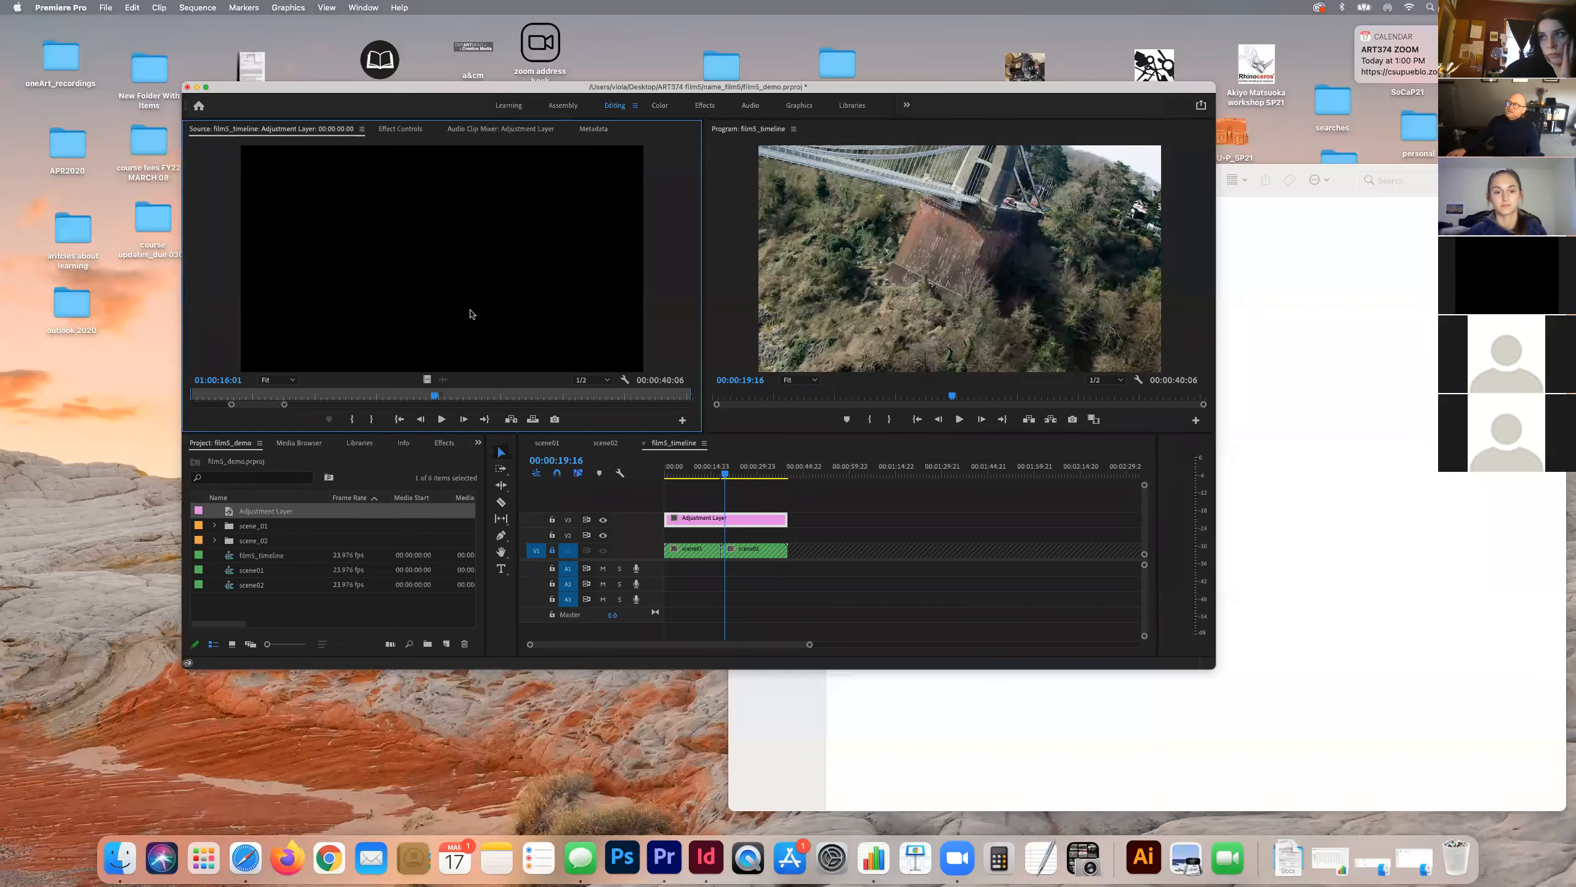
pyautogui.click(397, 130)
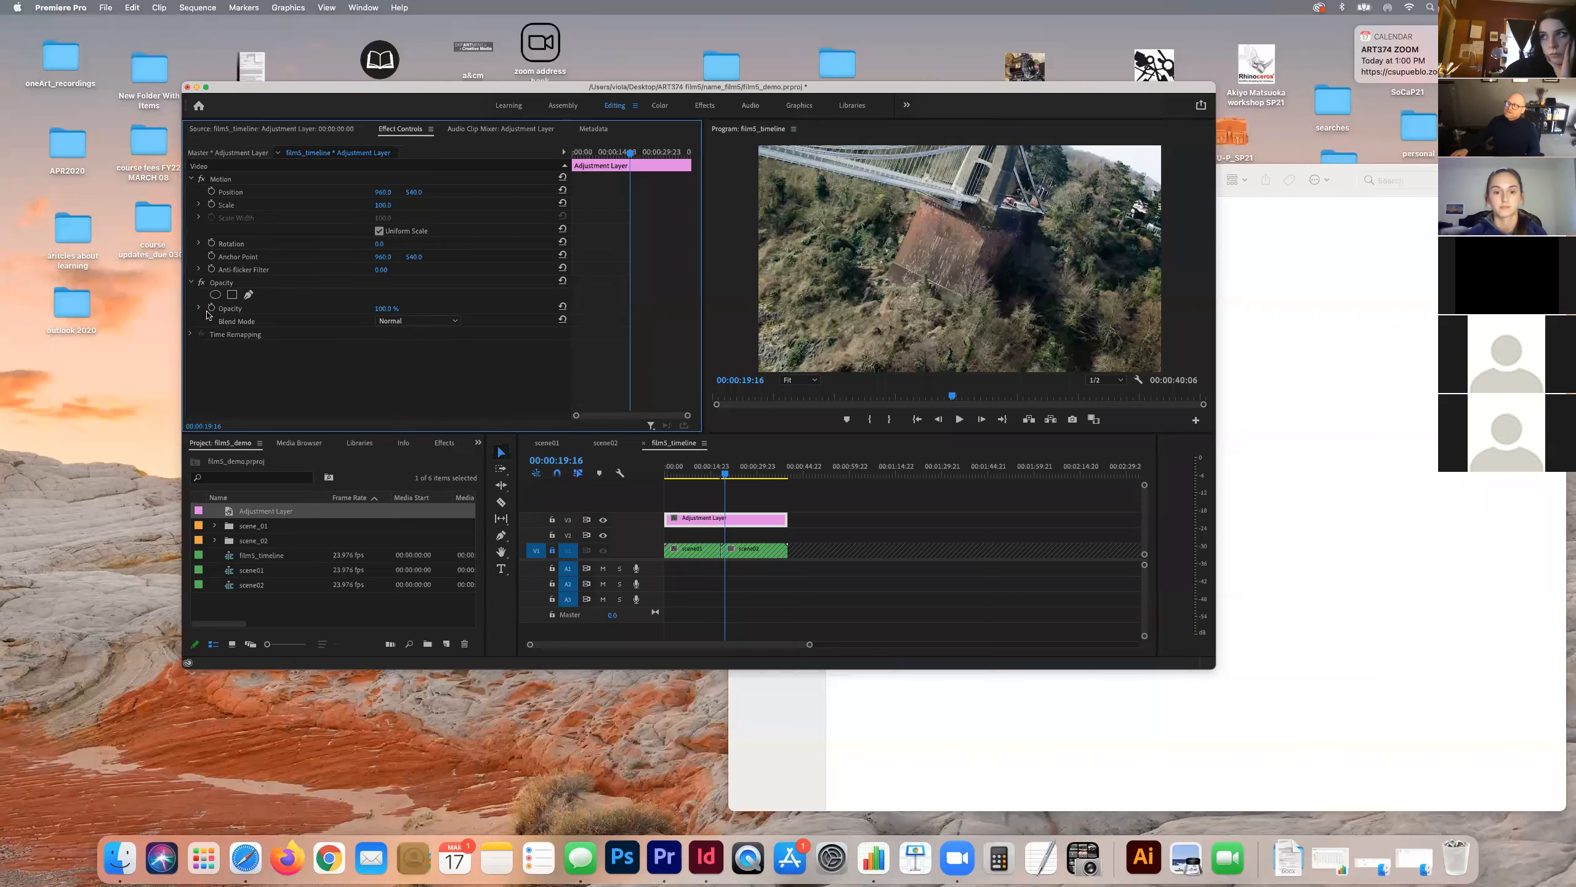
# Step: Find the Black & White video effect by searching for "black & white" and apply it twice to the adjustment layer
pyautogui.click(442, 442)
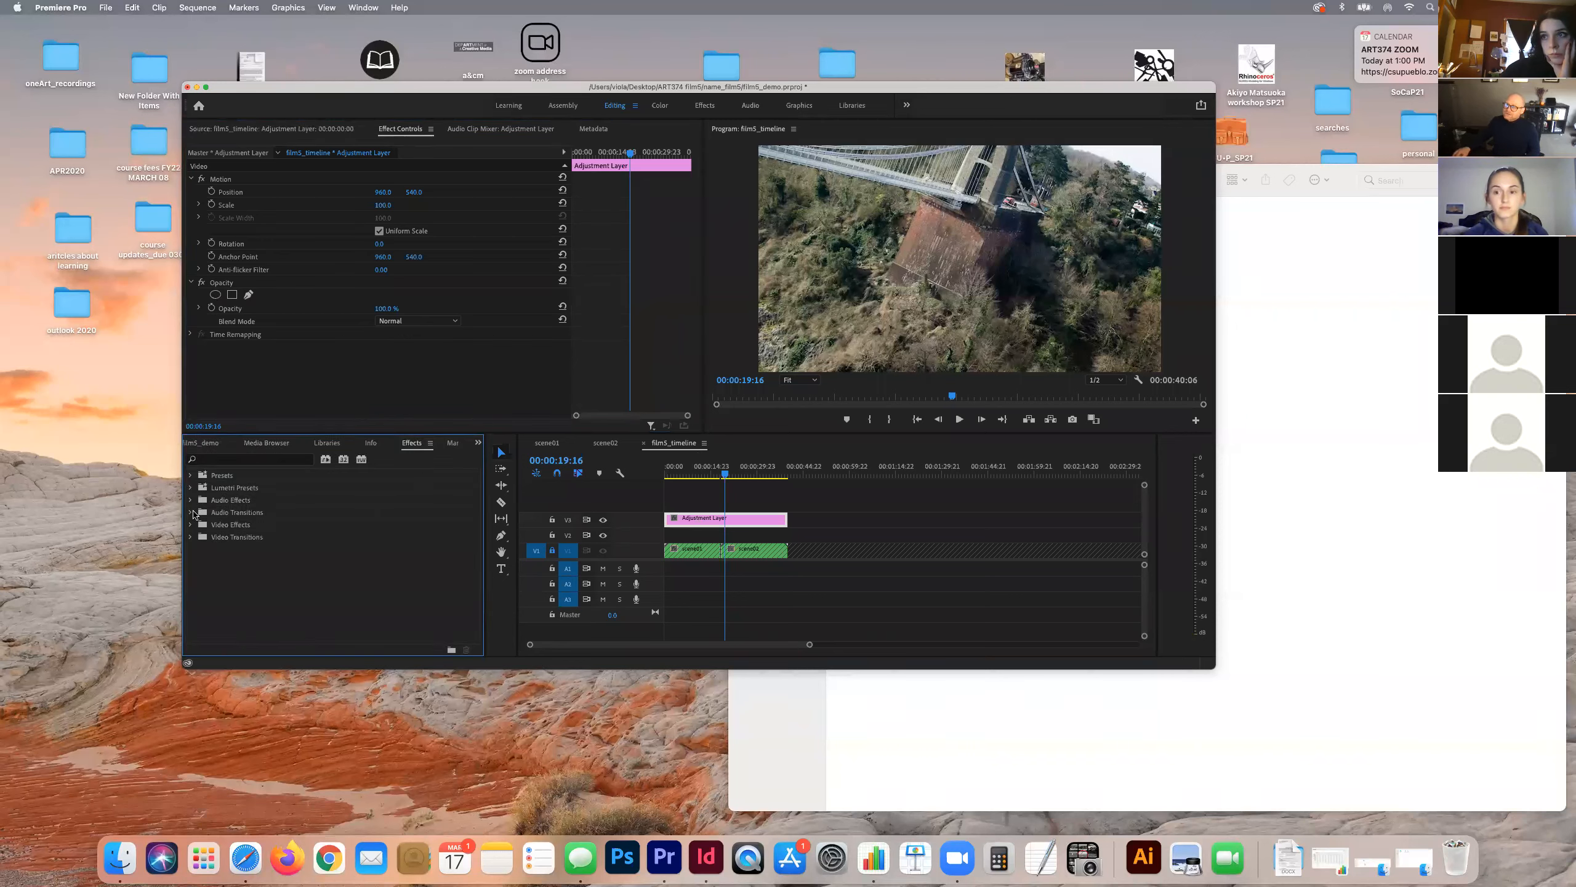
pyautogui.click(191, 526)
pyautogui.click(234, 457)
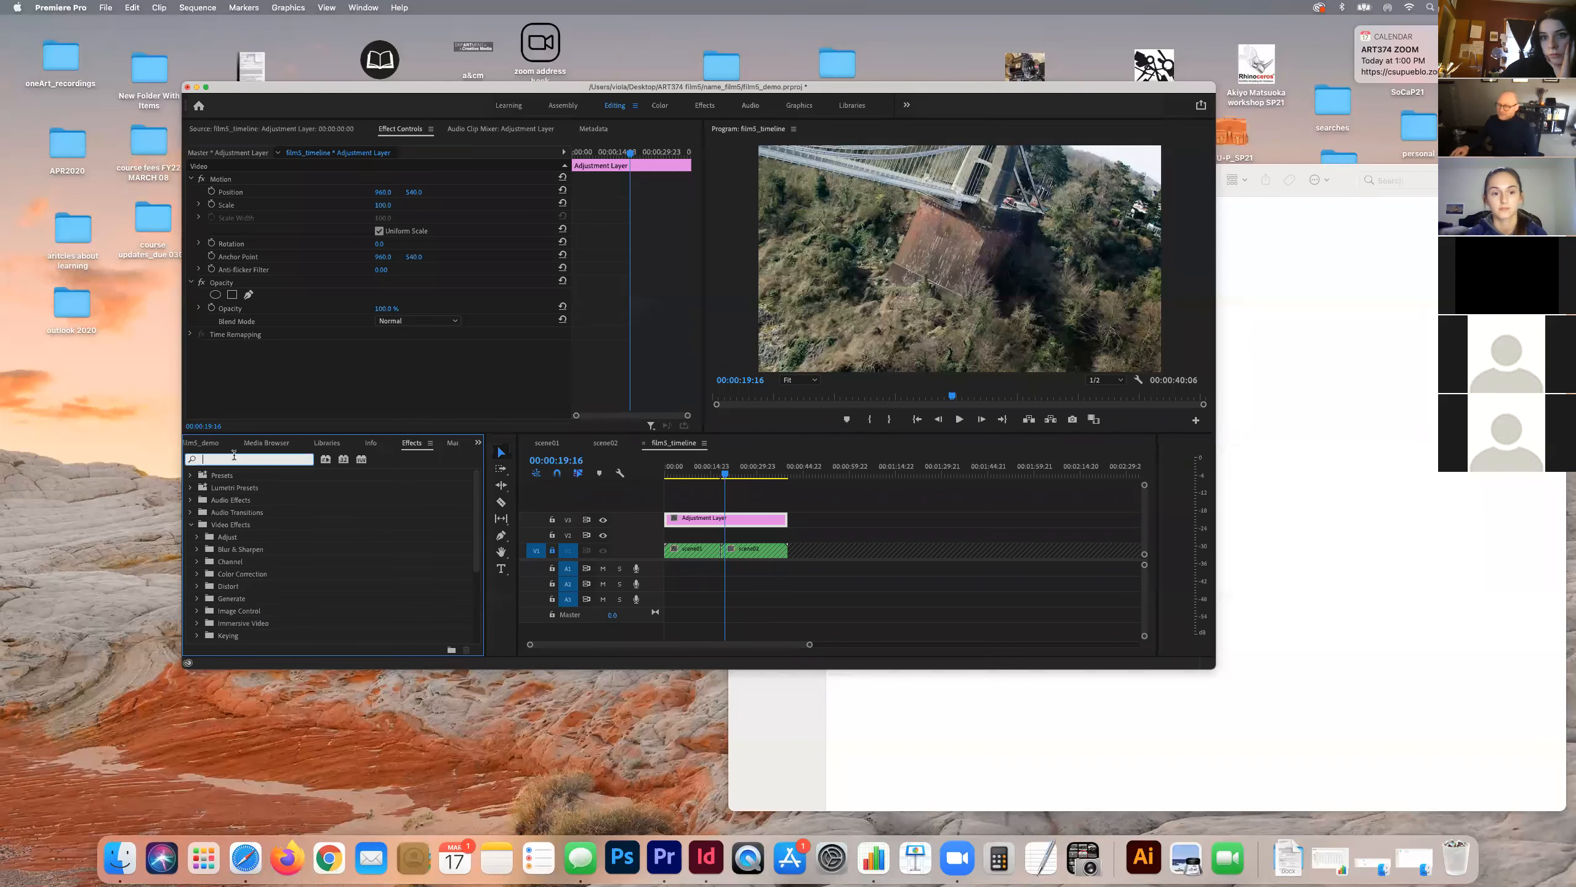
pyautogui.write('bla')
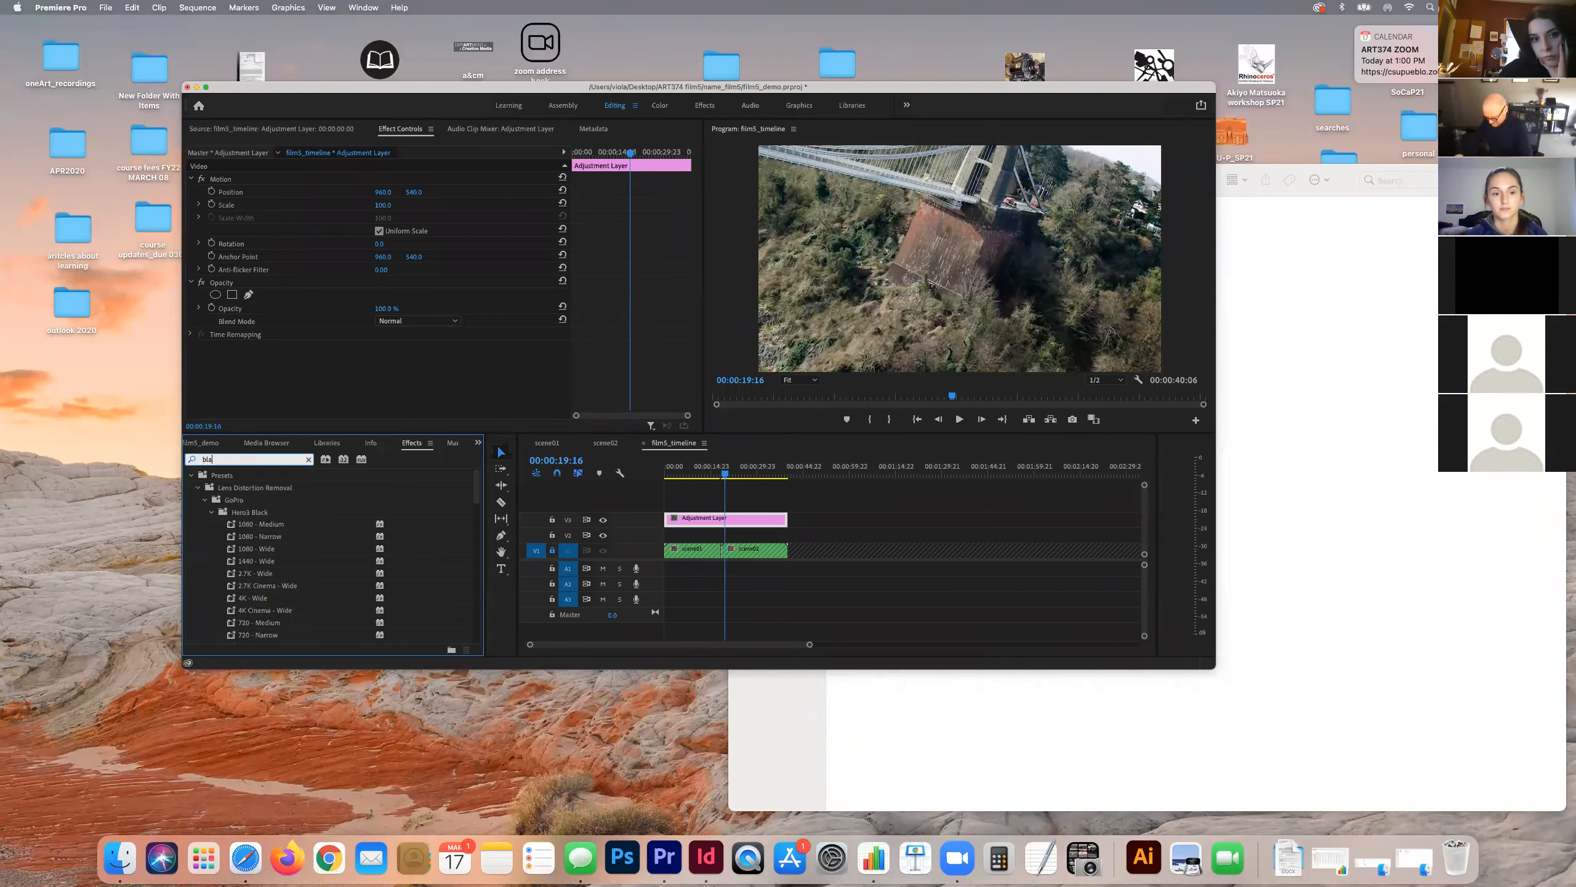
pyautogui.press('Return')
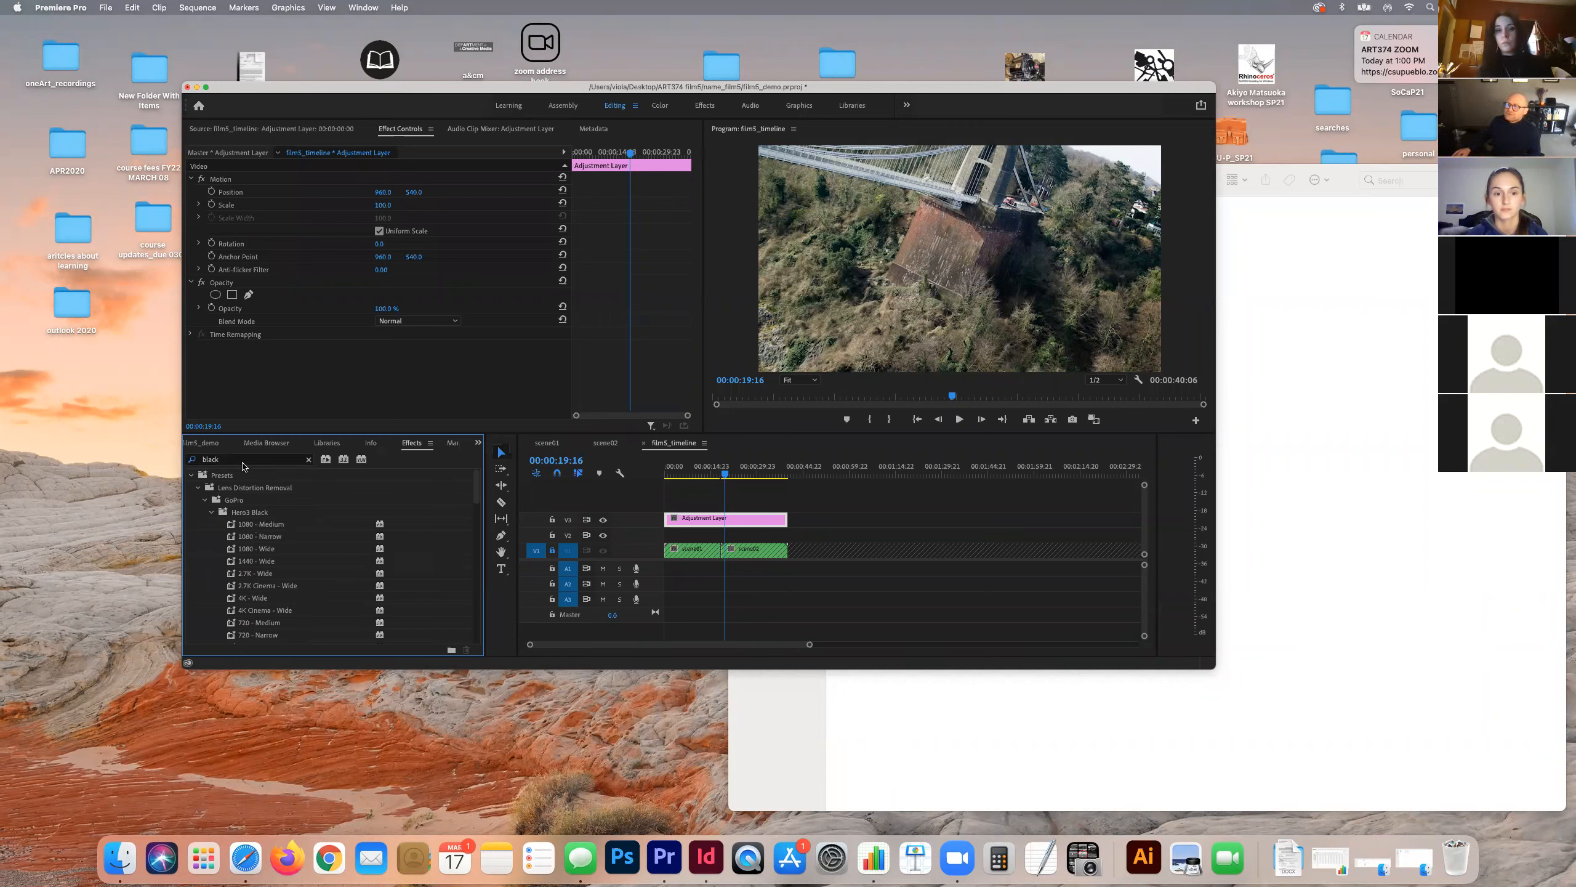
pyautogui.click(232, 457)
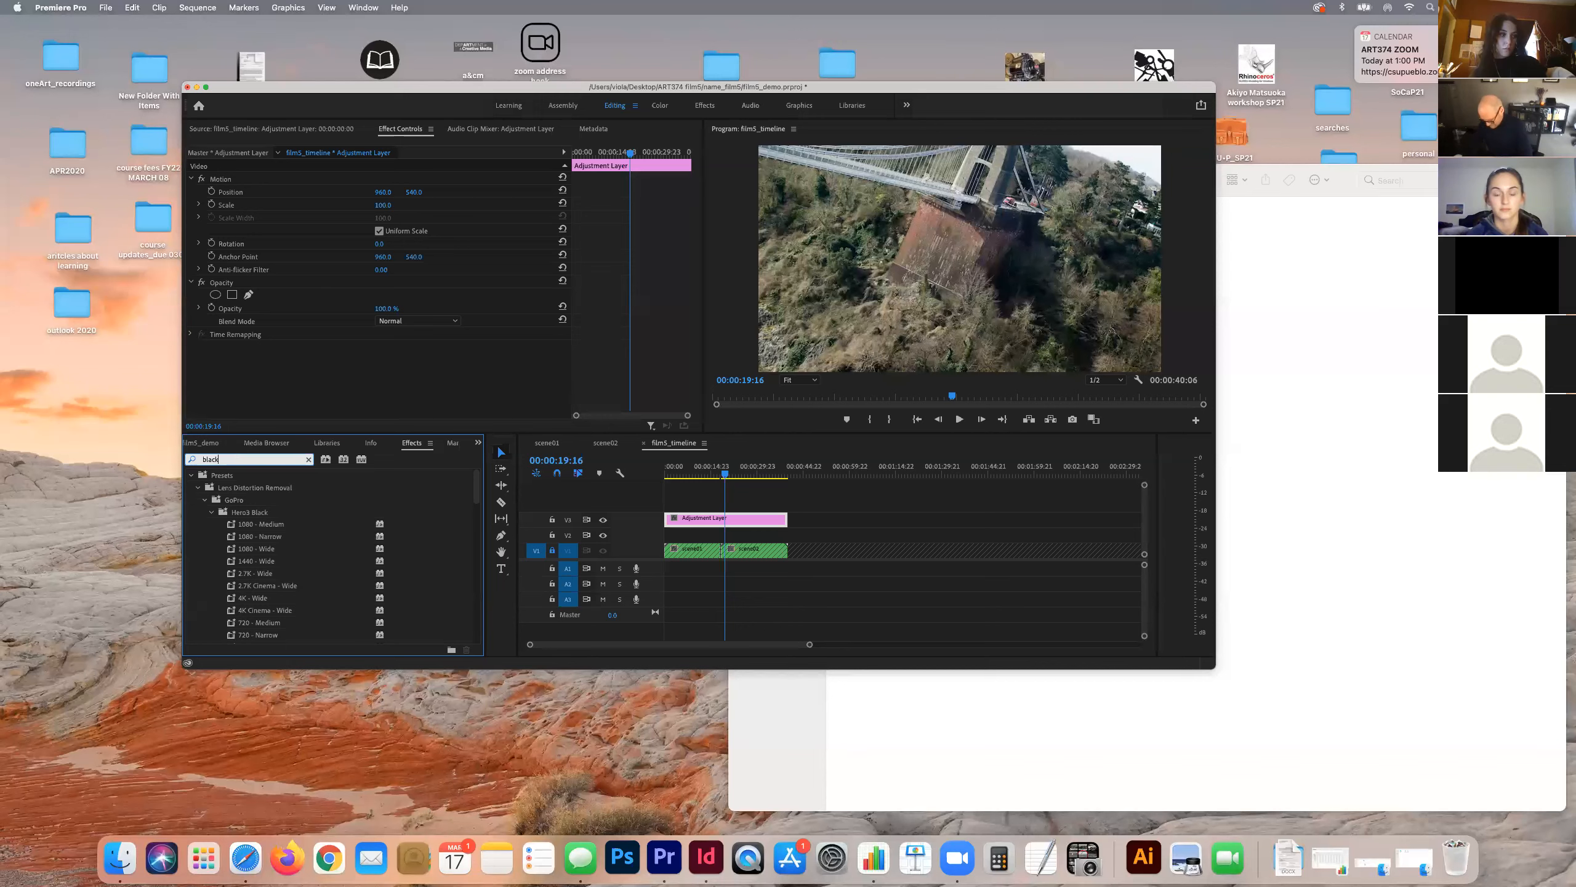
pyautogui.write('&white')
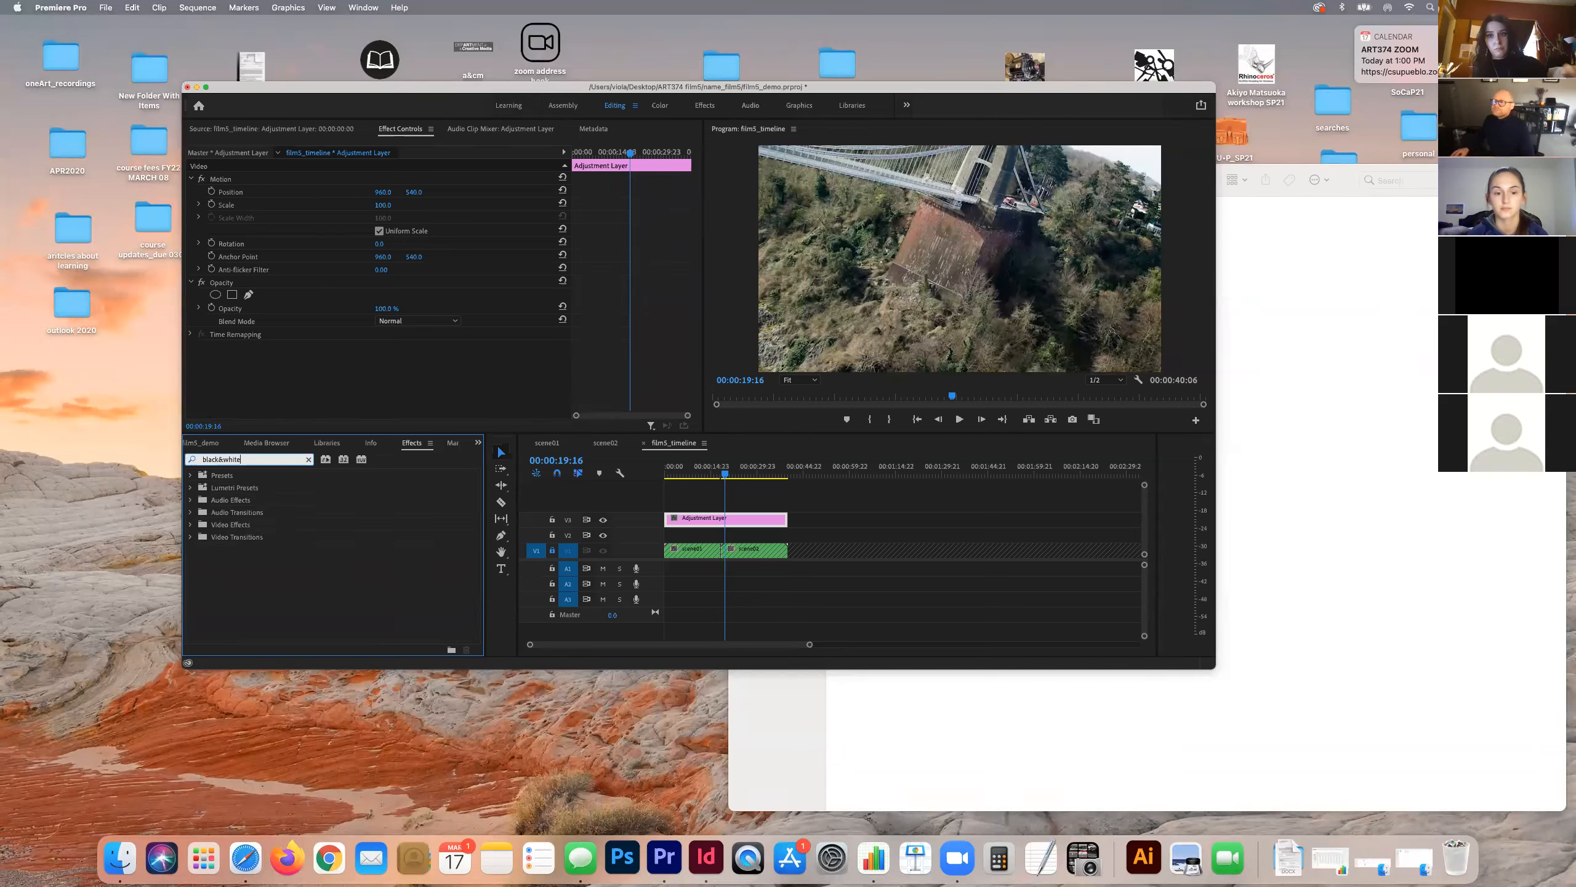
pyautogui.press('Return')
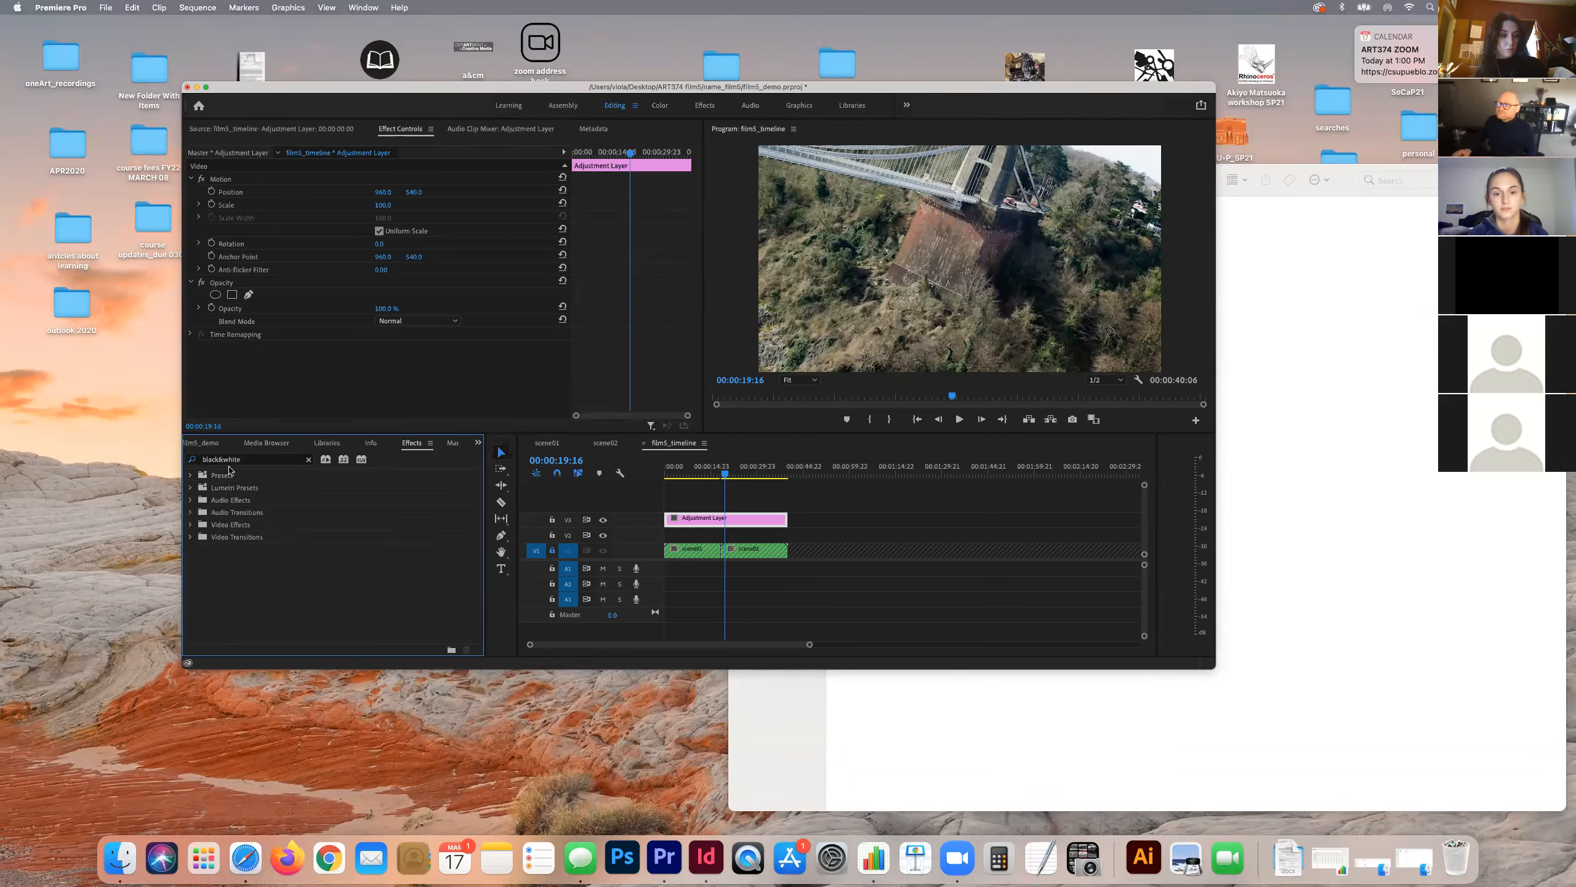
pyautogui.click(222, 460)
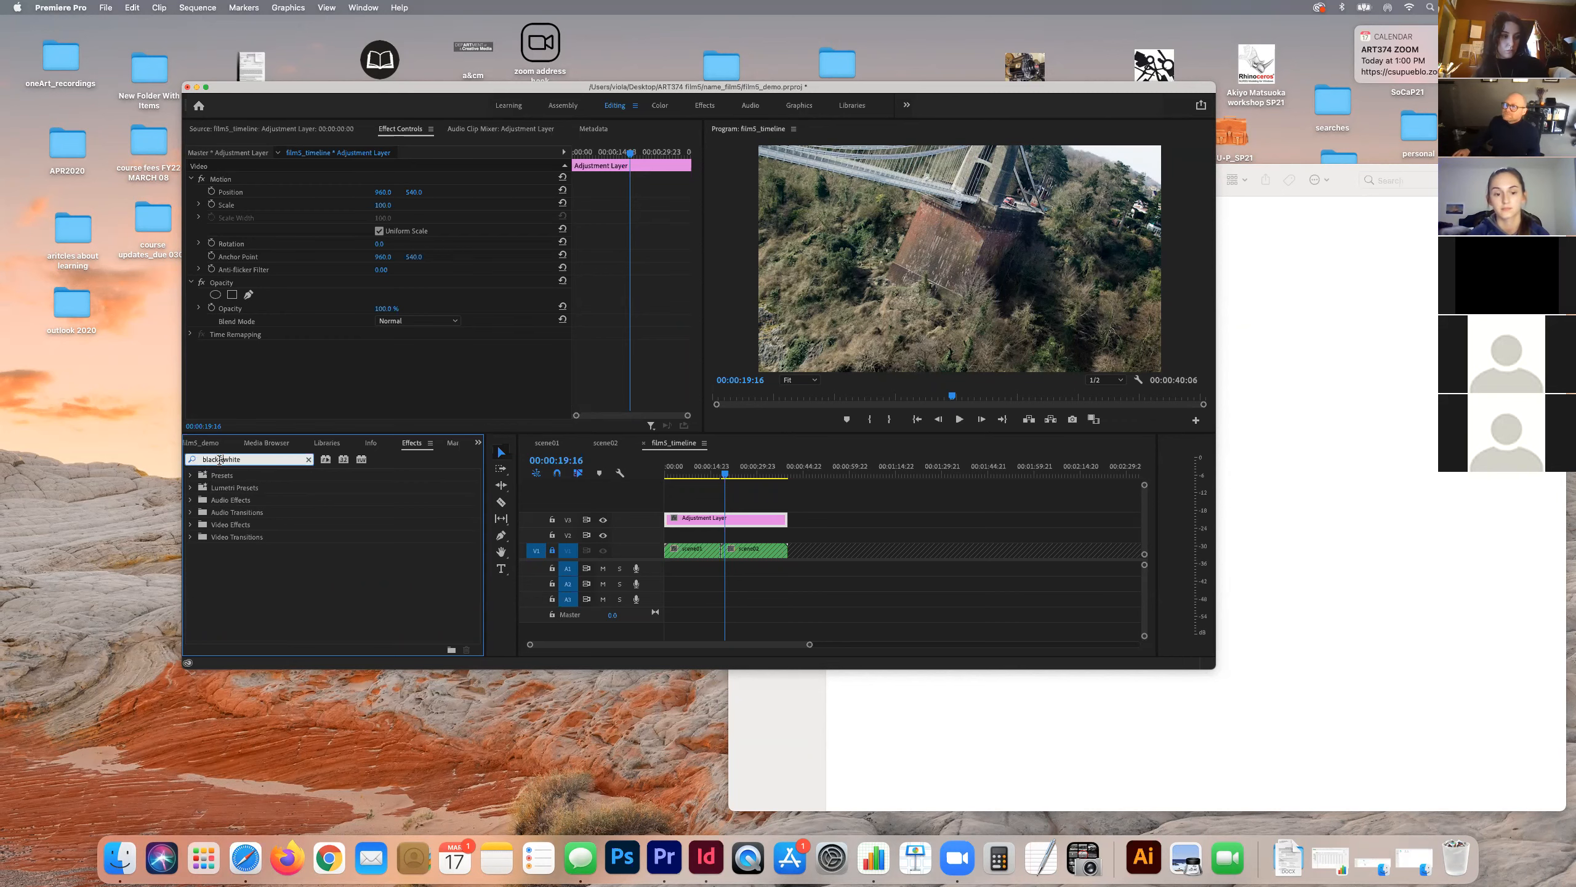
pyautogui.write('&')
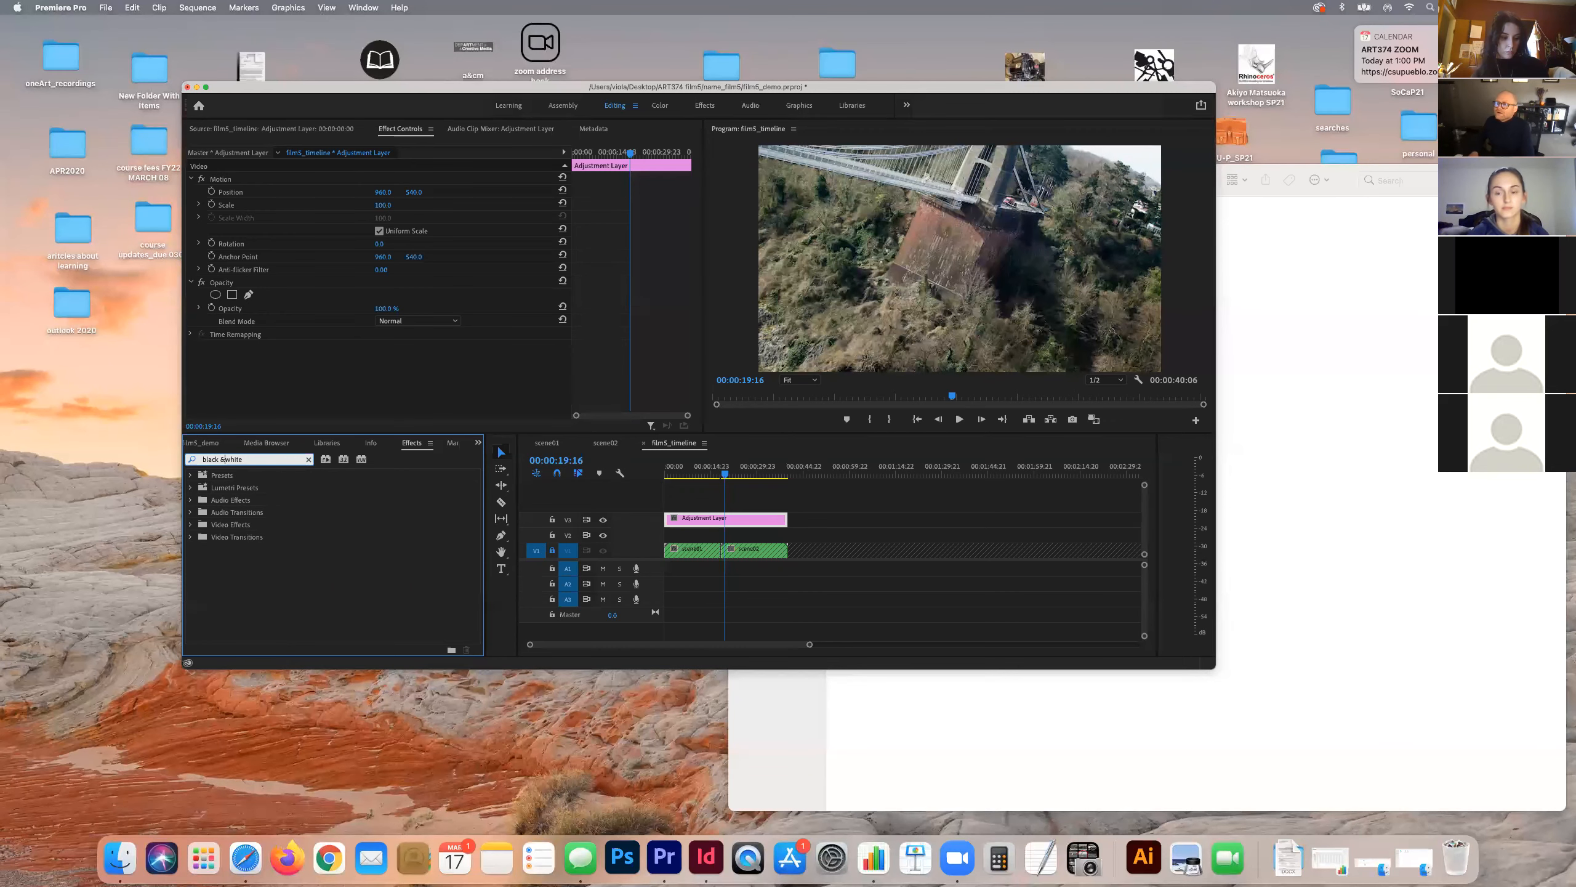
pyautogui.doubleClick(235, 550)
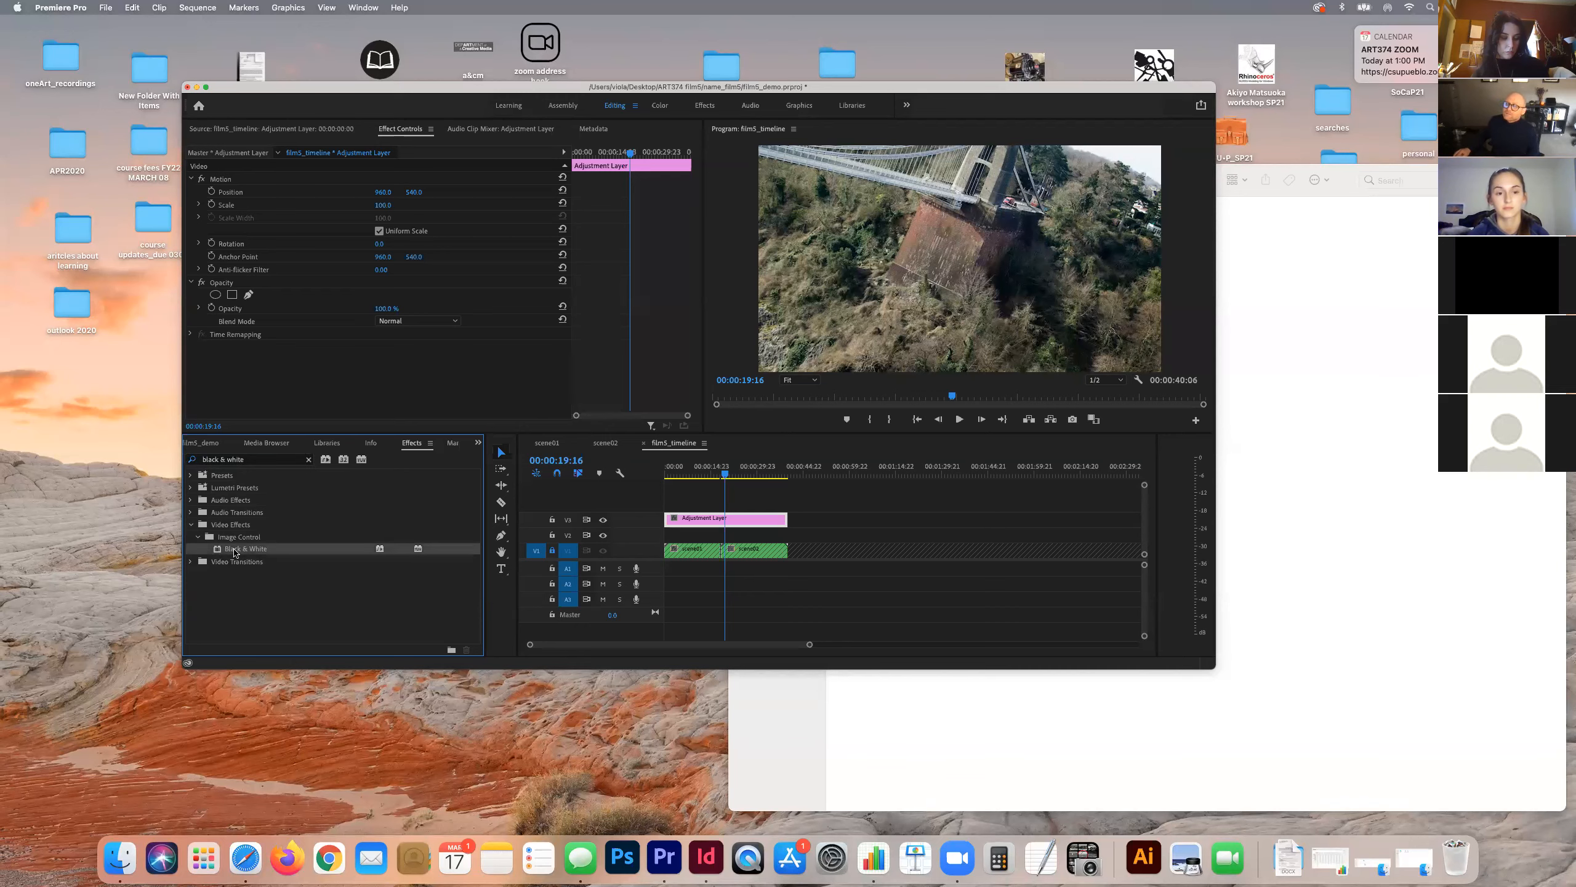
pyautogui.doubleClick(219, 549)
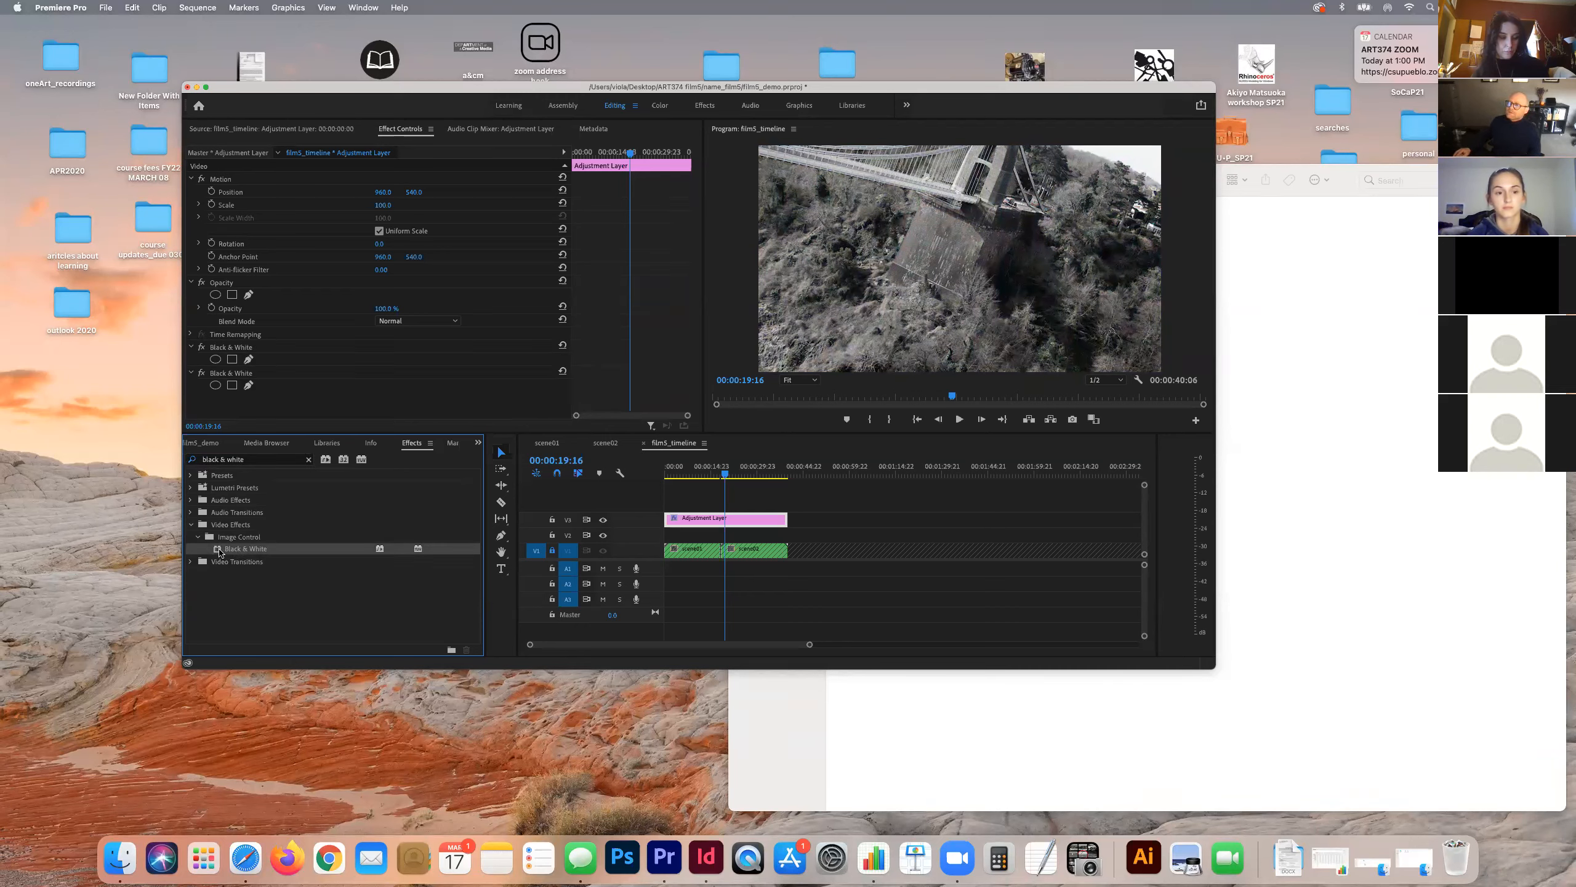
# Step: Scrub film5_timeline around the join between scene01 and scene02 to check the black-and-white look
pyautogui.click(723, 475)
pyautogui.moveTo(718, 473)
pyautogui.mouseDown()
pyautogui.moveTo(678, 475)
pyautogui.moveTo(729, 475)
pyautogui.mouseUp()
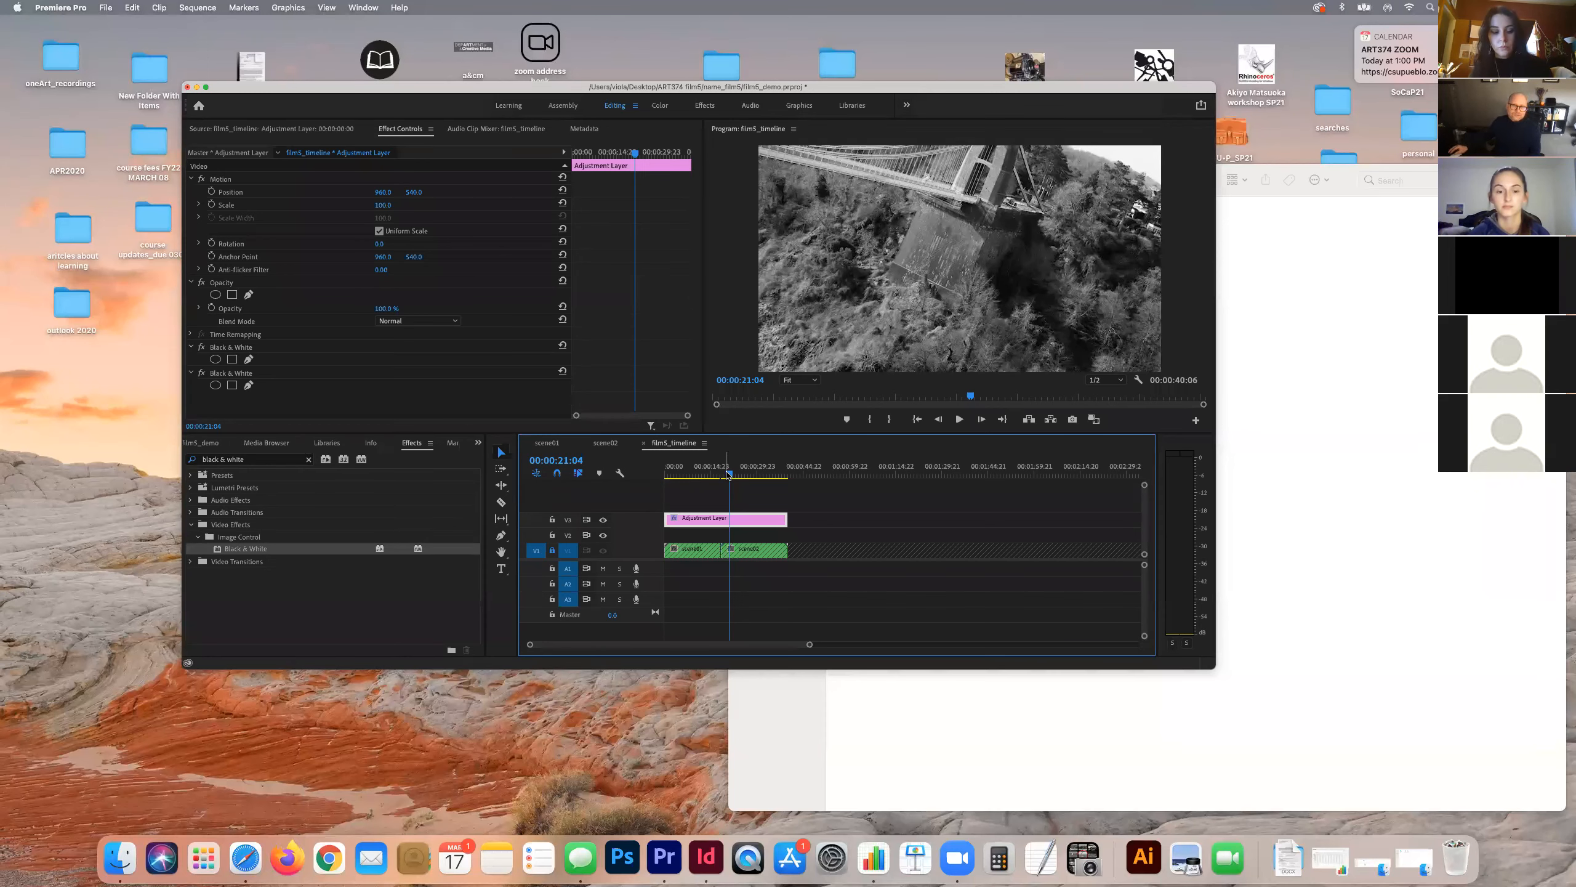
pyautogui.moveTo(729, 475); pyautogui.dragTo(715, 477)
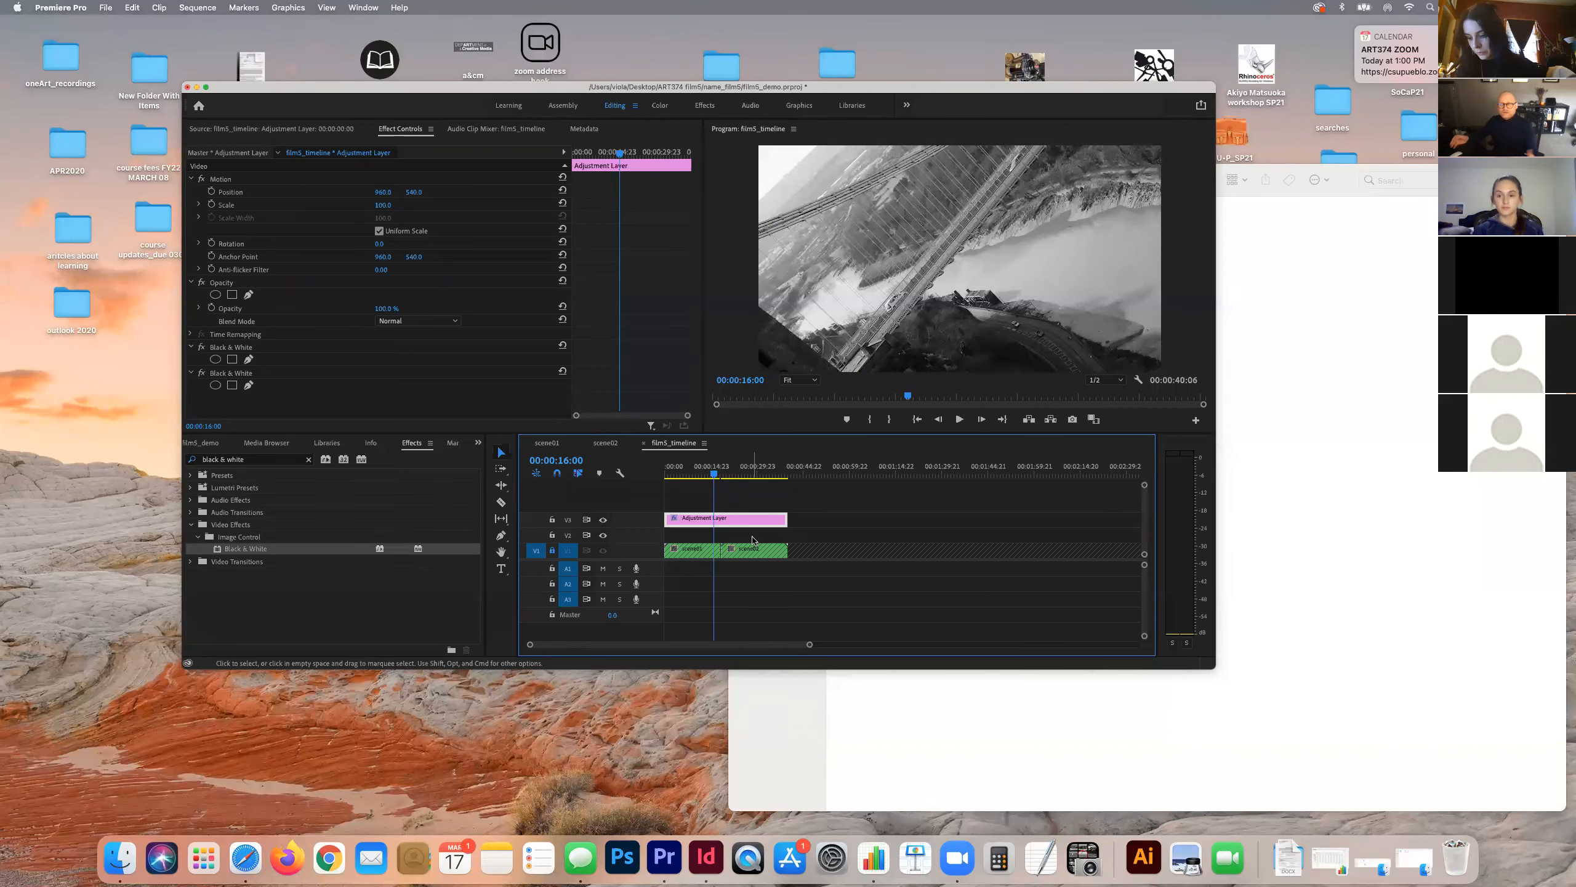
pyautogui.click(105, 7)
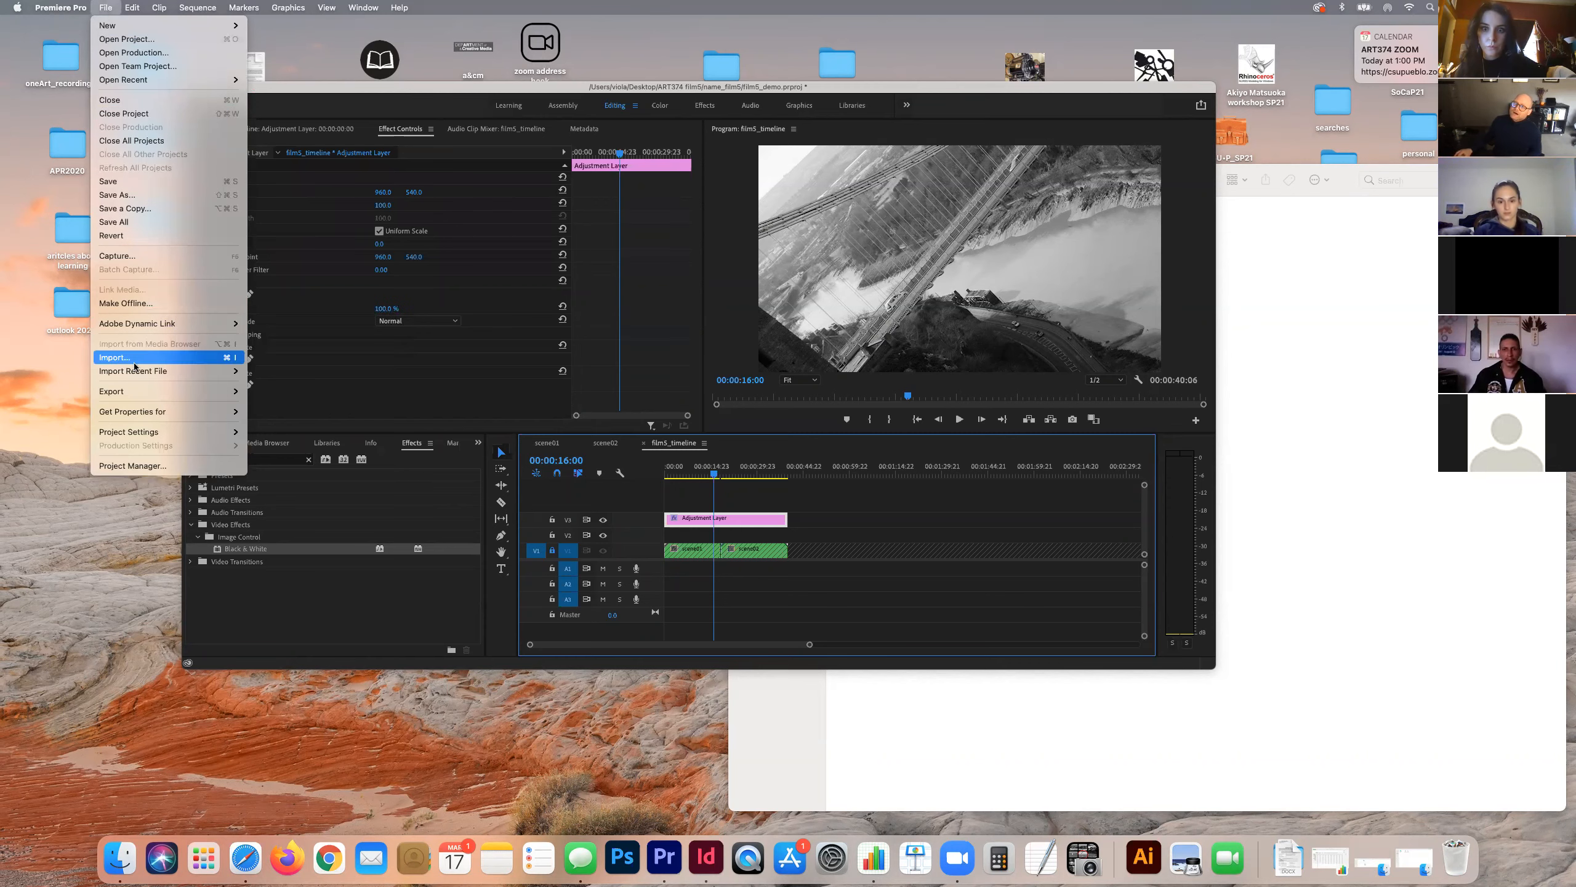
pyautogui.click(253, 393)
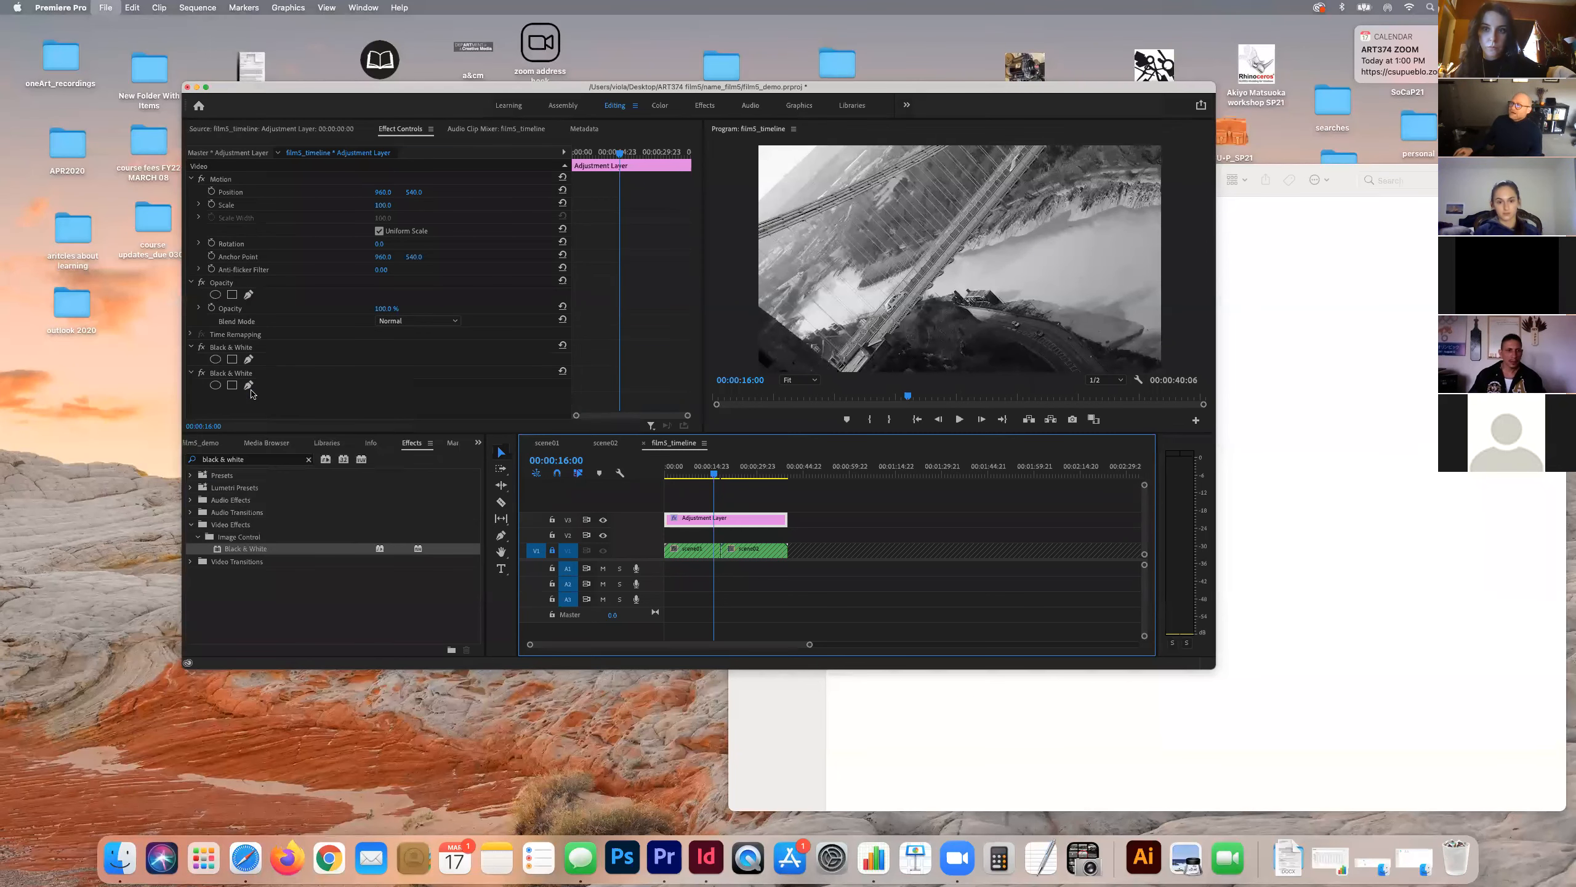